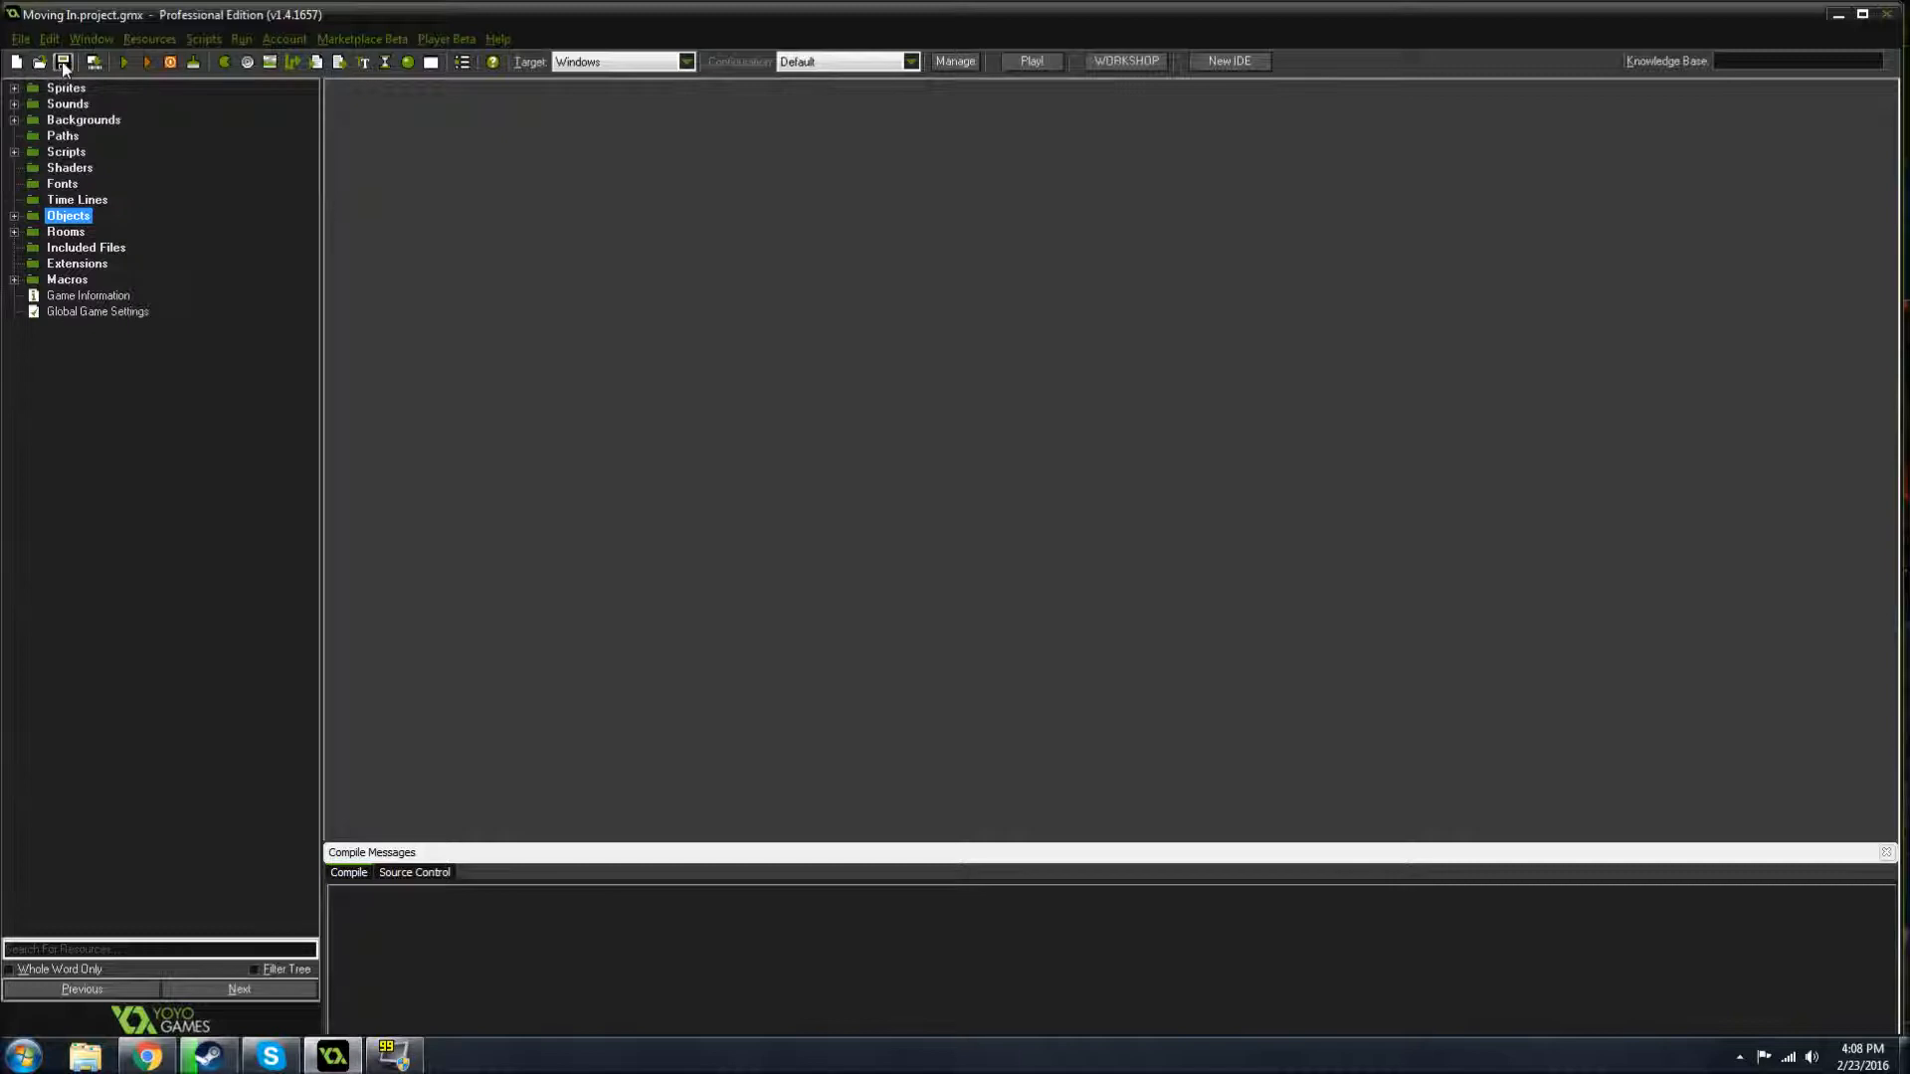
click(63, 63)
click(93, 62)
click(128, 62)
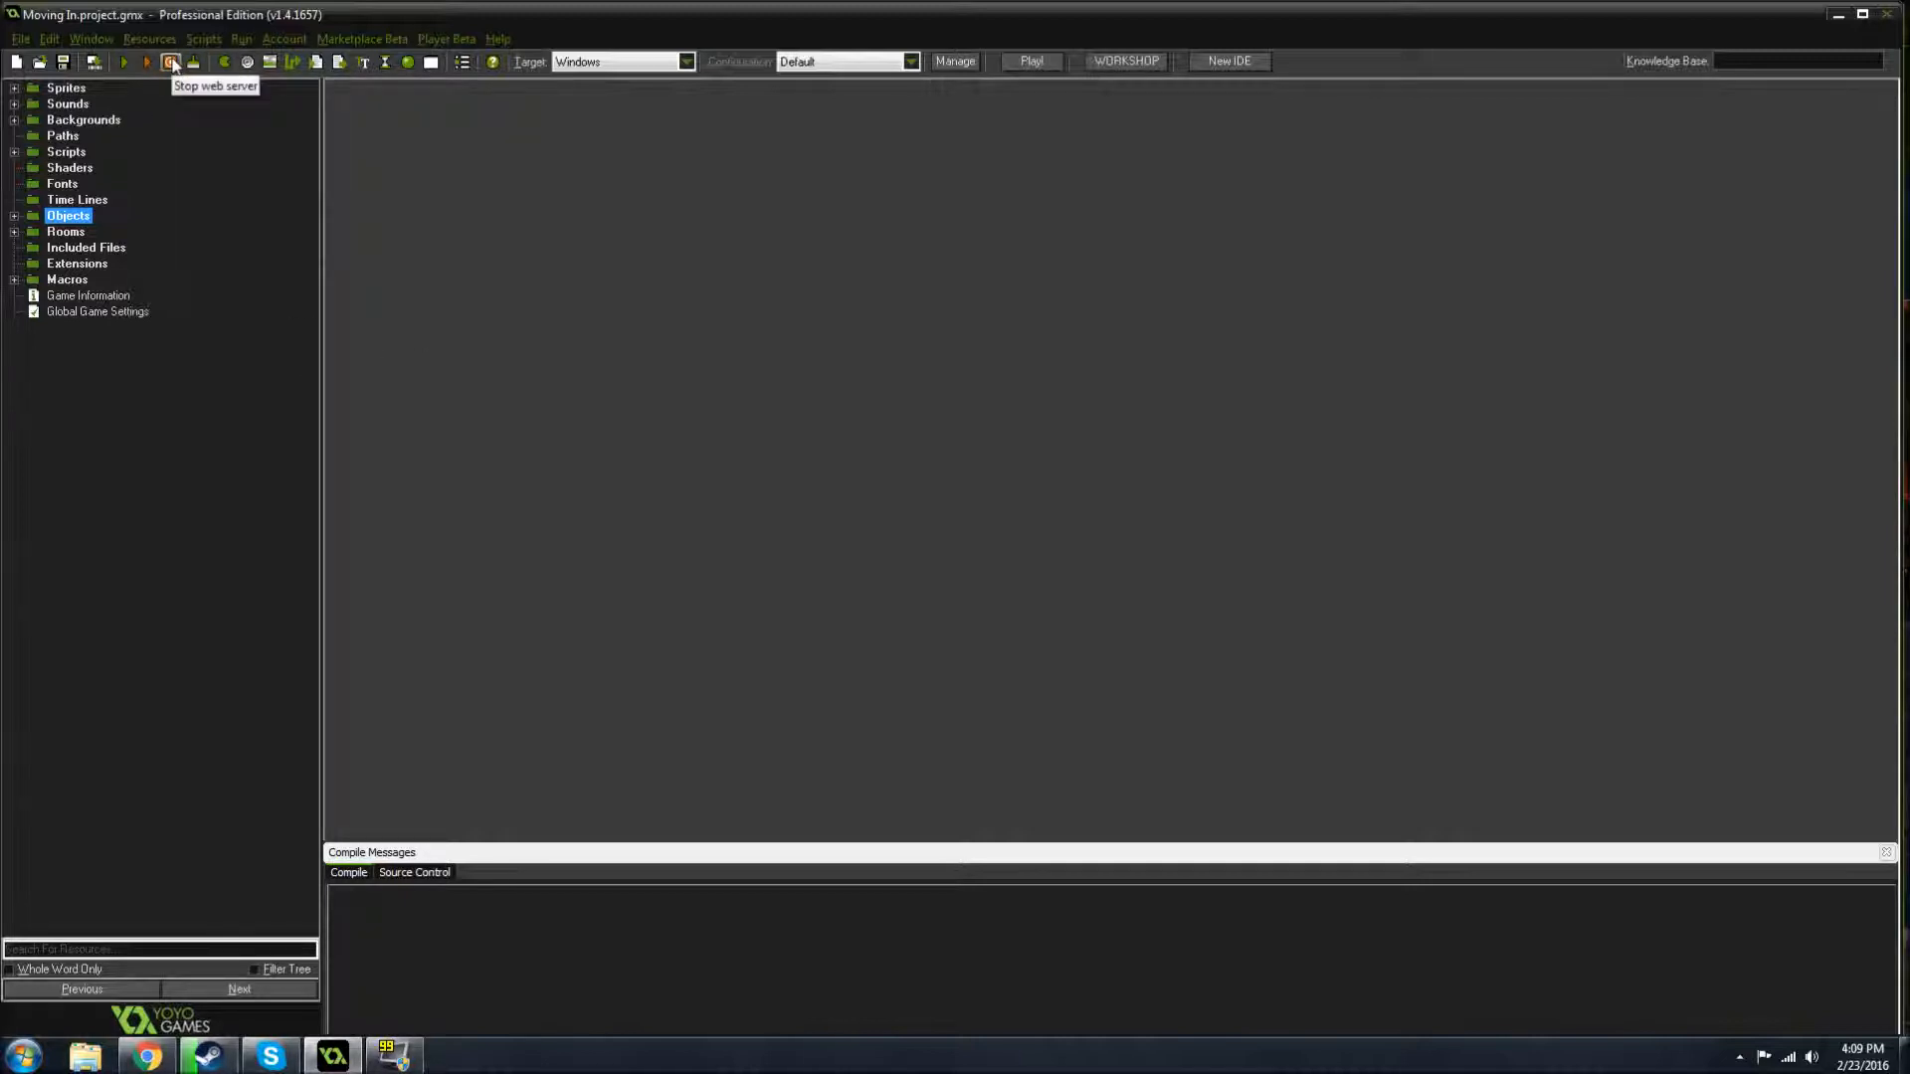
click(225, 62)
click(14, 89)
click(14, 89)
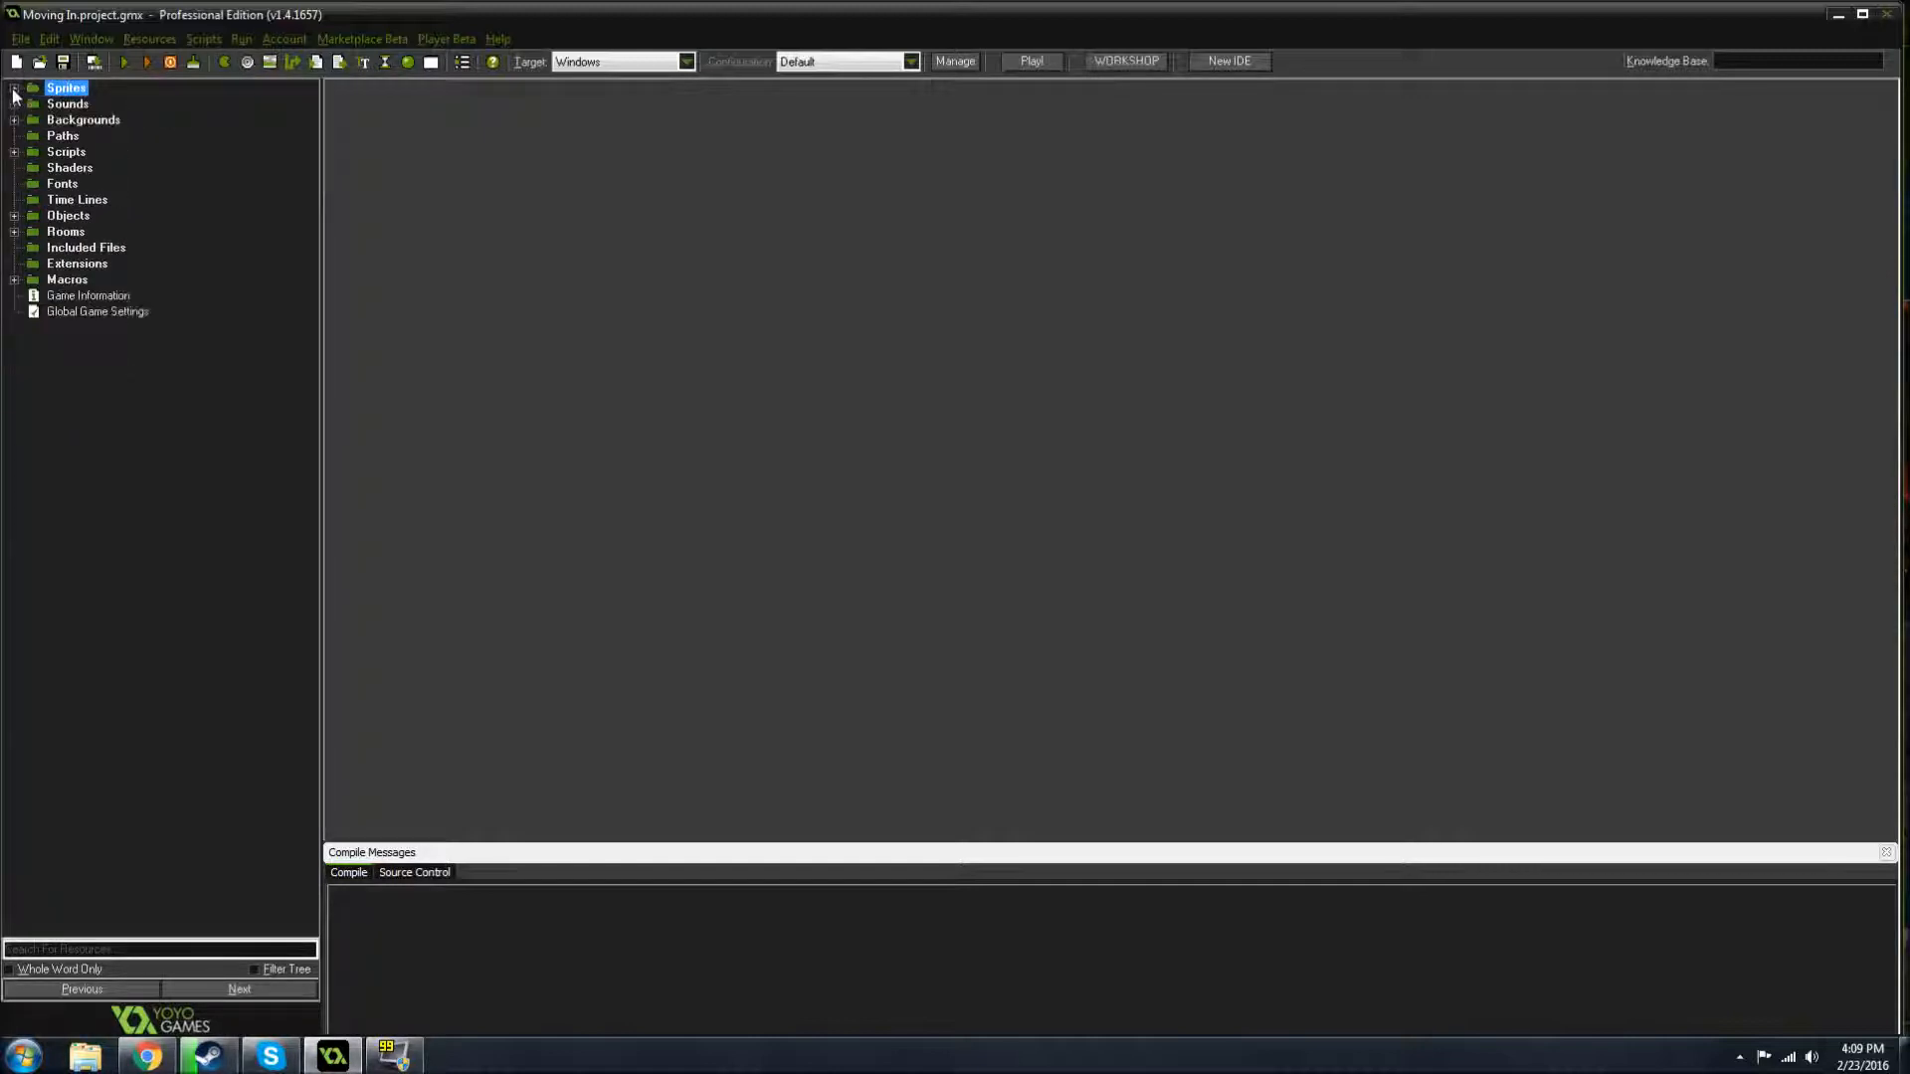
click(248, 63)
click(14, 88)
click(14, 88)
click(14, 119)
click(14, 119)
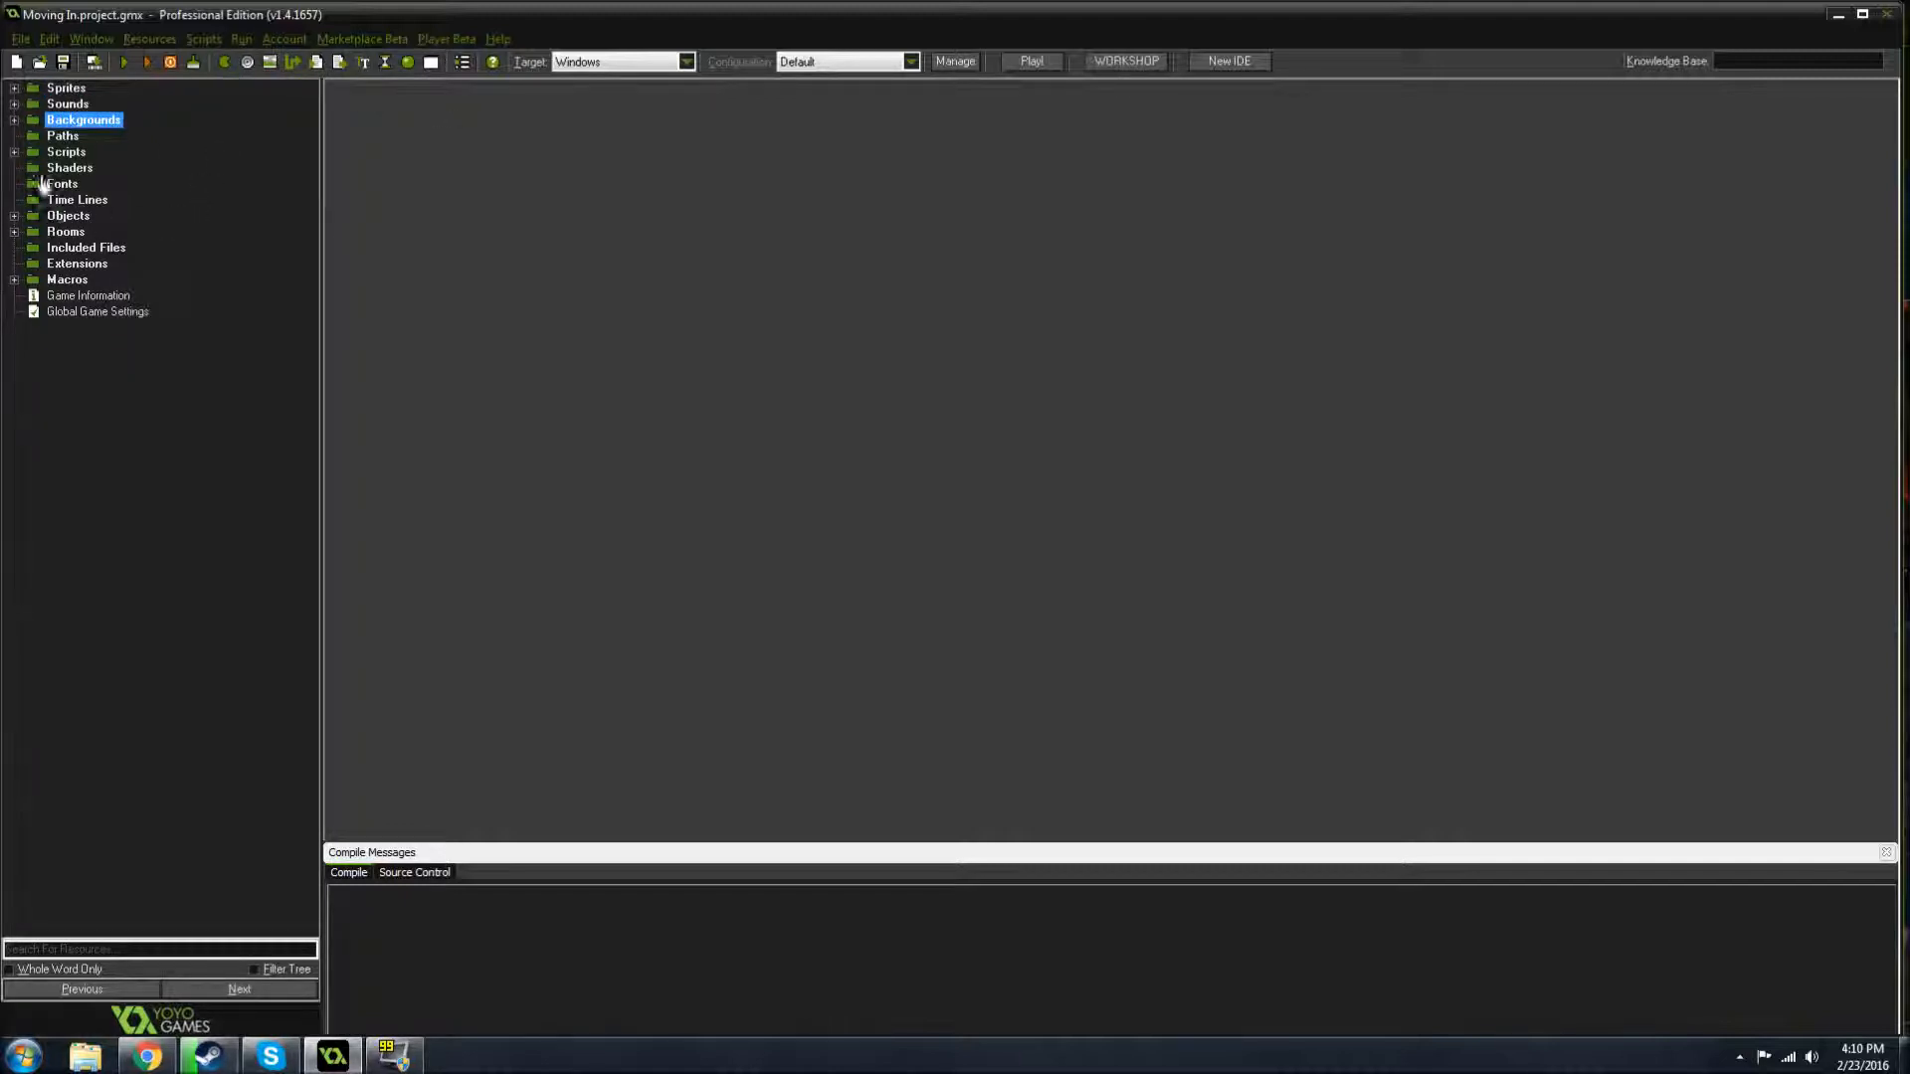
- Examine the subgroups inside Sprites, including Main Menu, Humanoids and its Player group
click(14, 88)
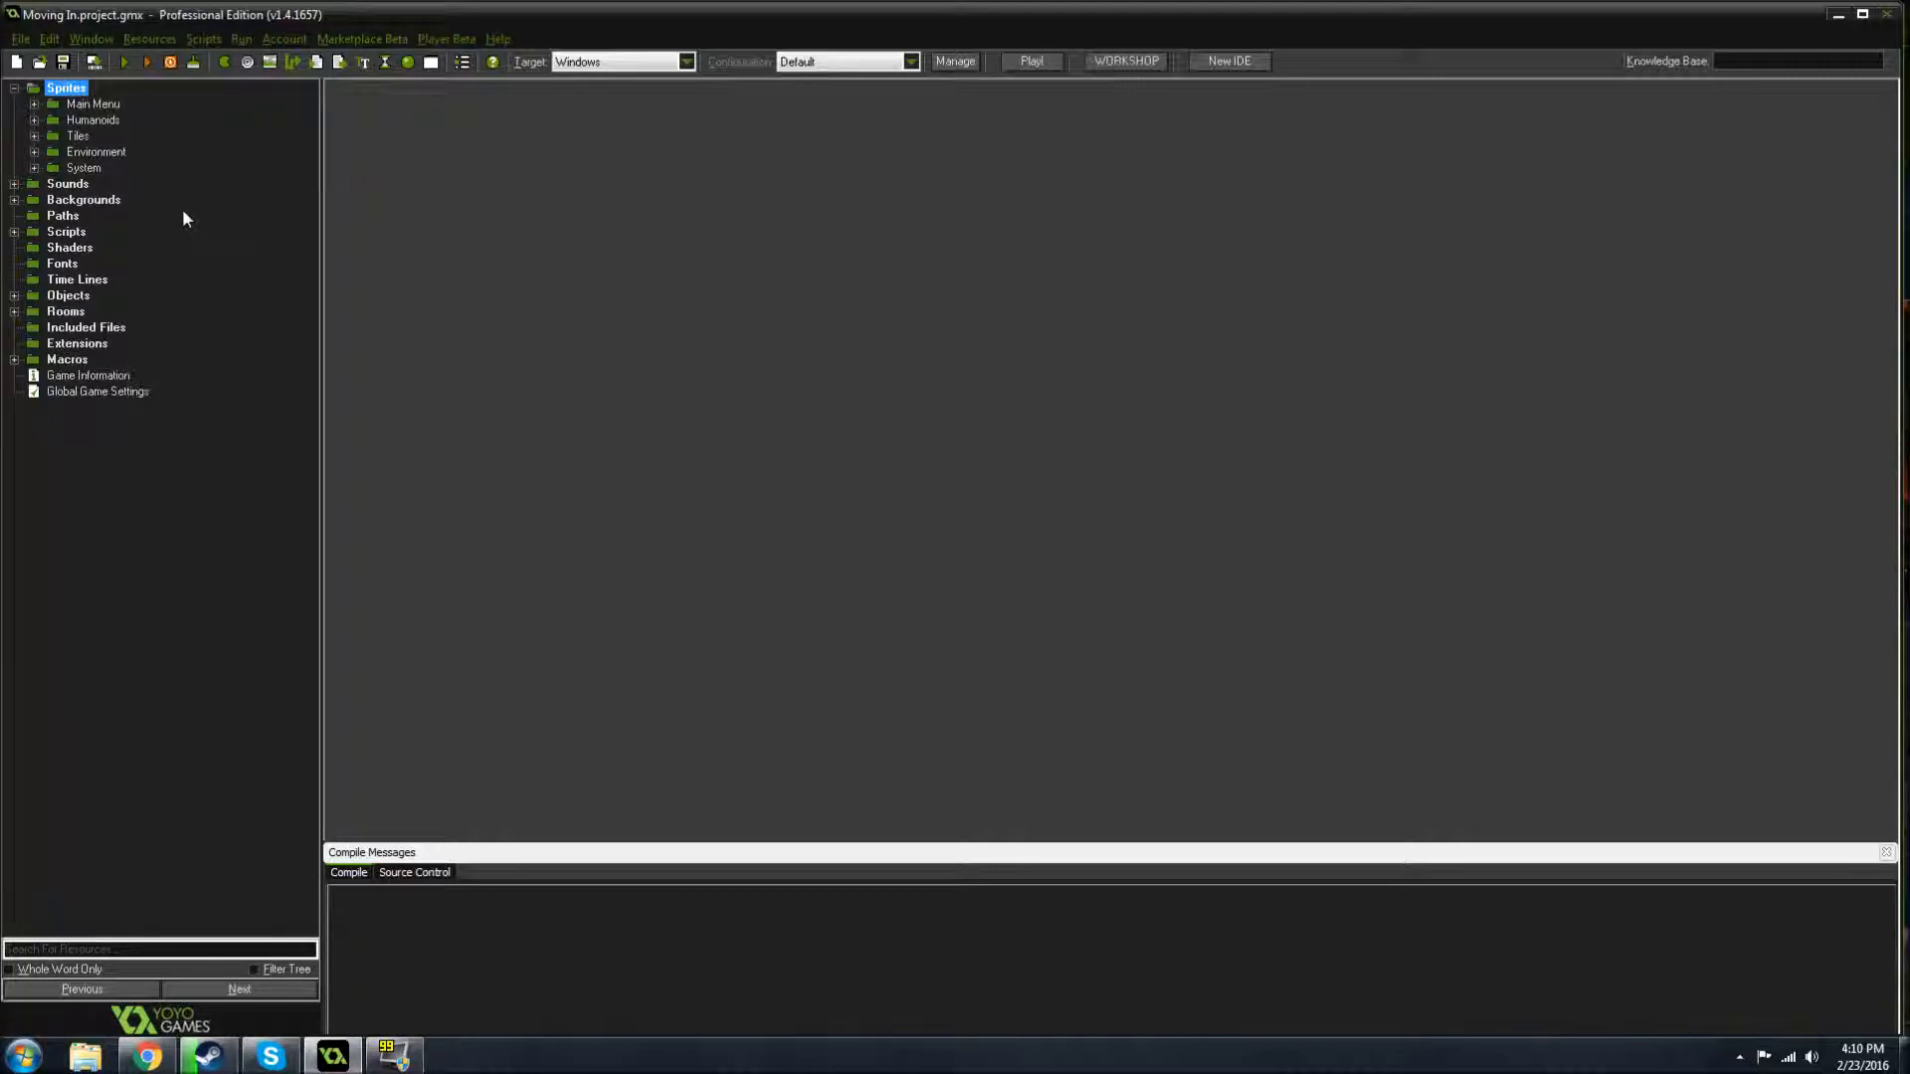
click(34, 104)
click(33, 103)
click(34, 121)
click(34, 120)
click(53, 136)
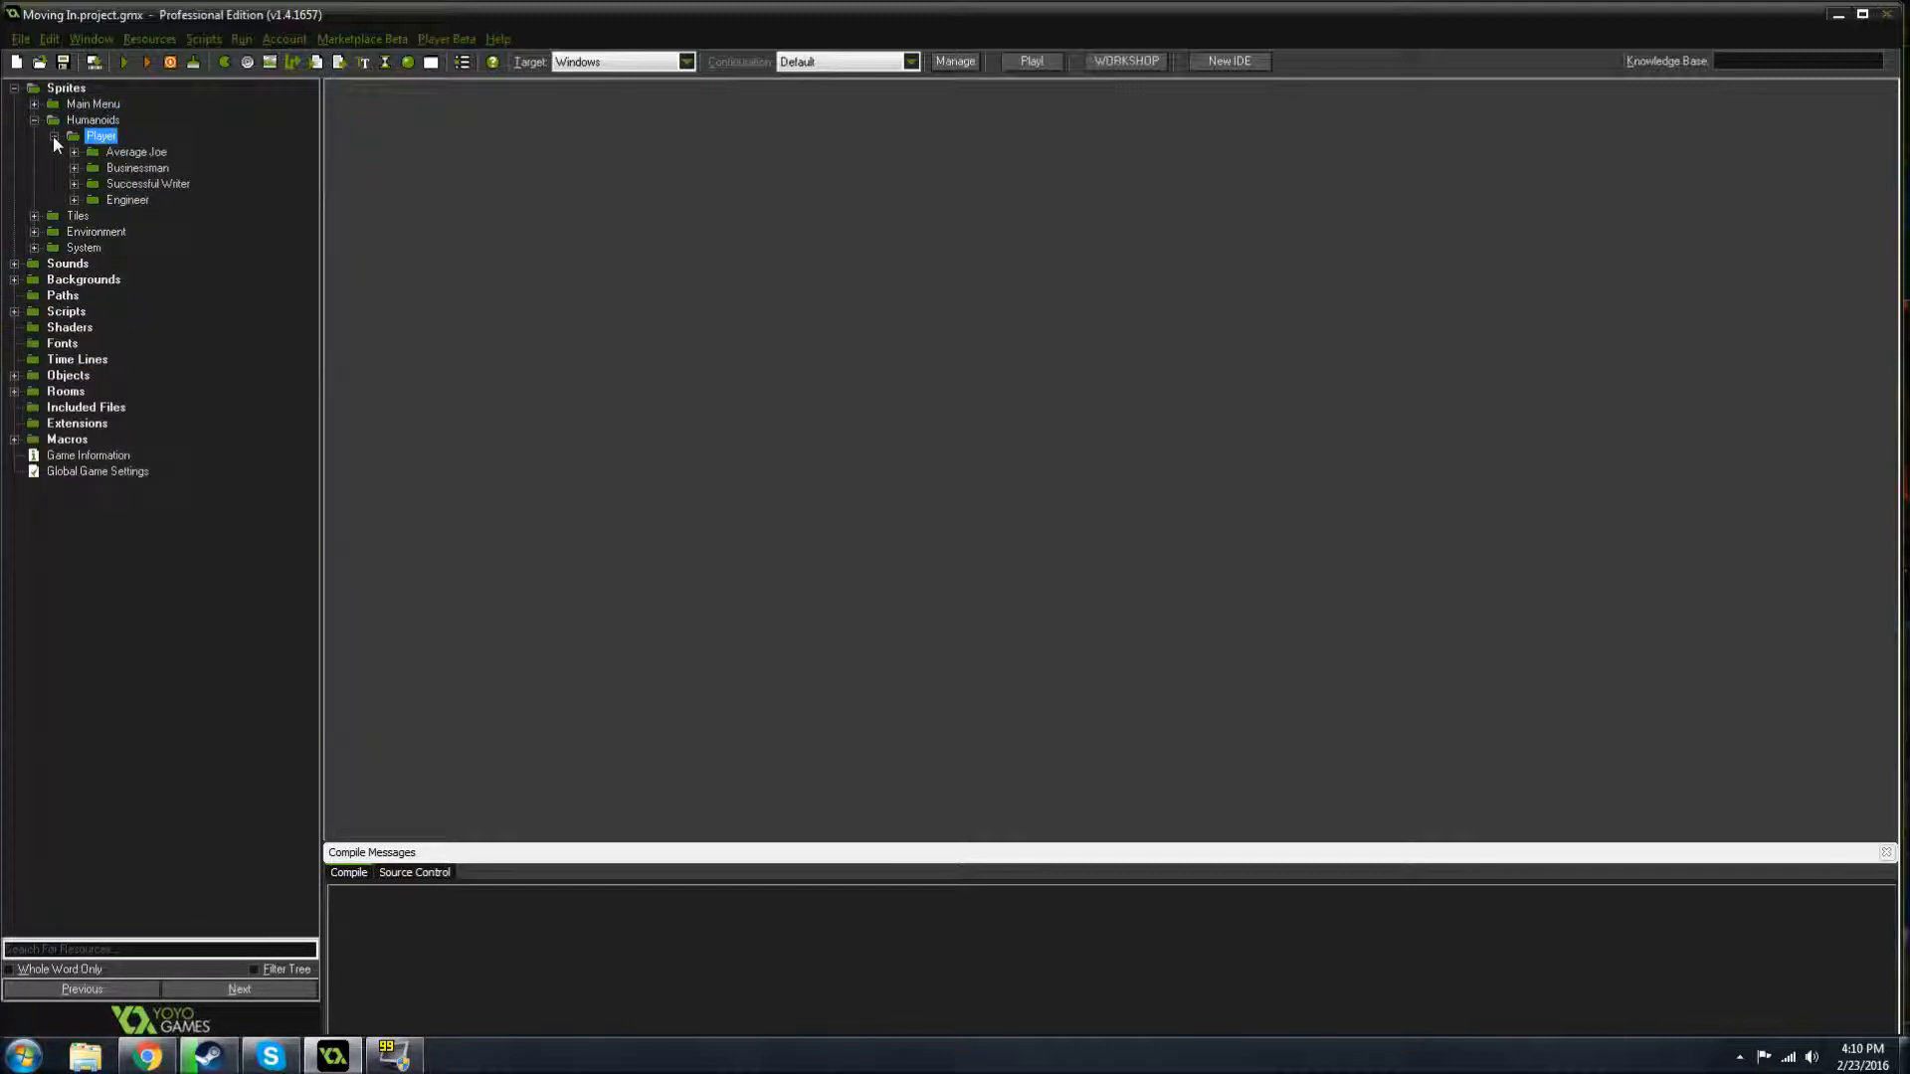
click(54, 136)
click(33, 120)
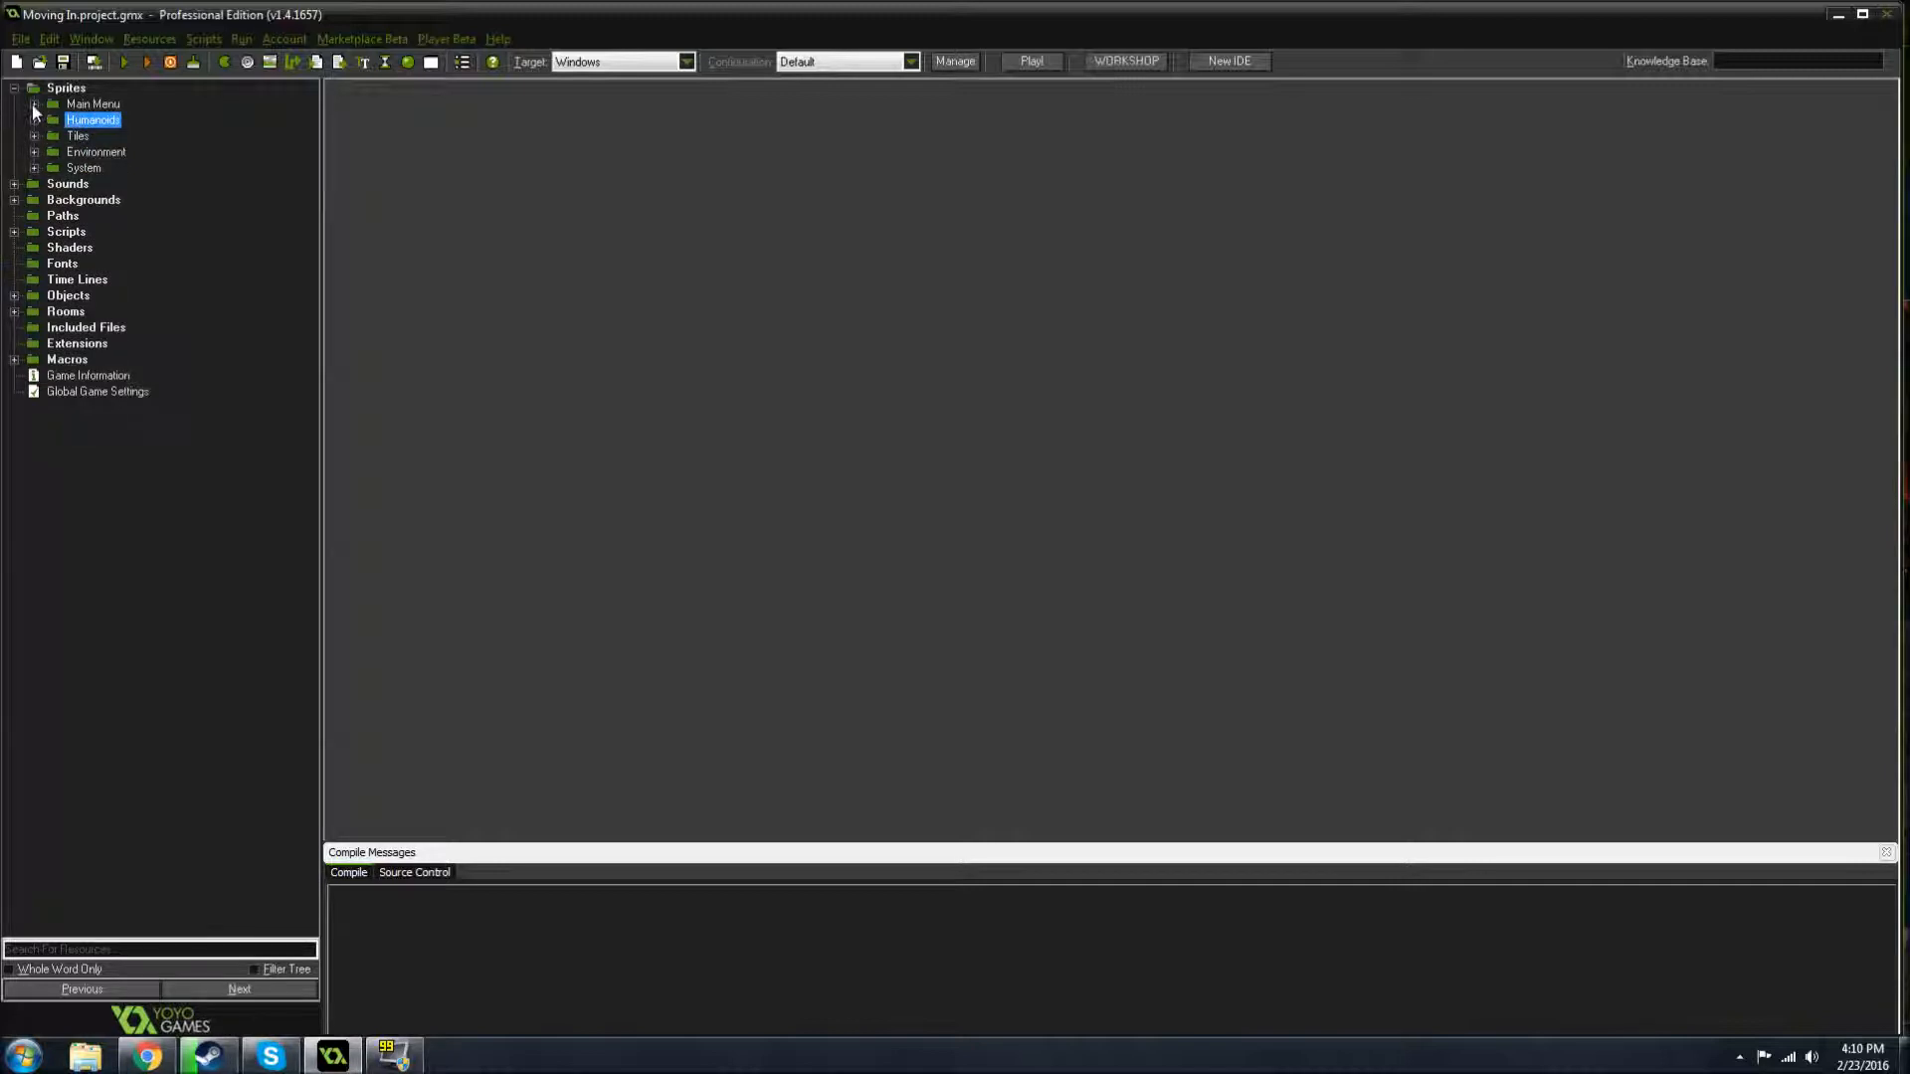
click(14, 89)
- Create a new group named Example inside Sprites
click(15, 88)
right_click(76, 96)
click(72, 177)
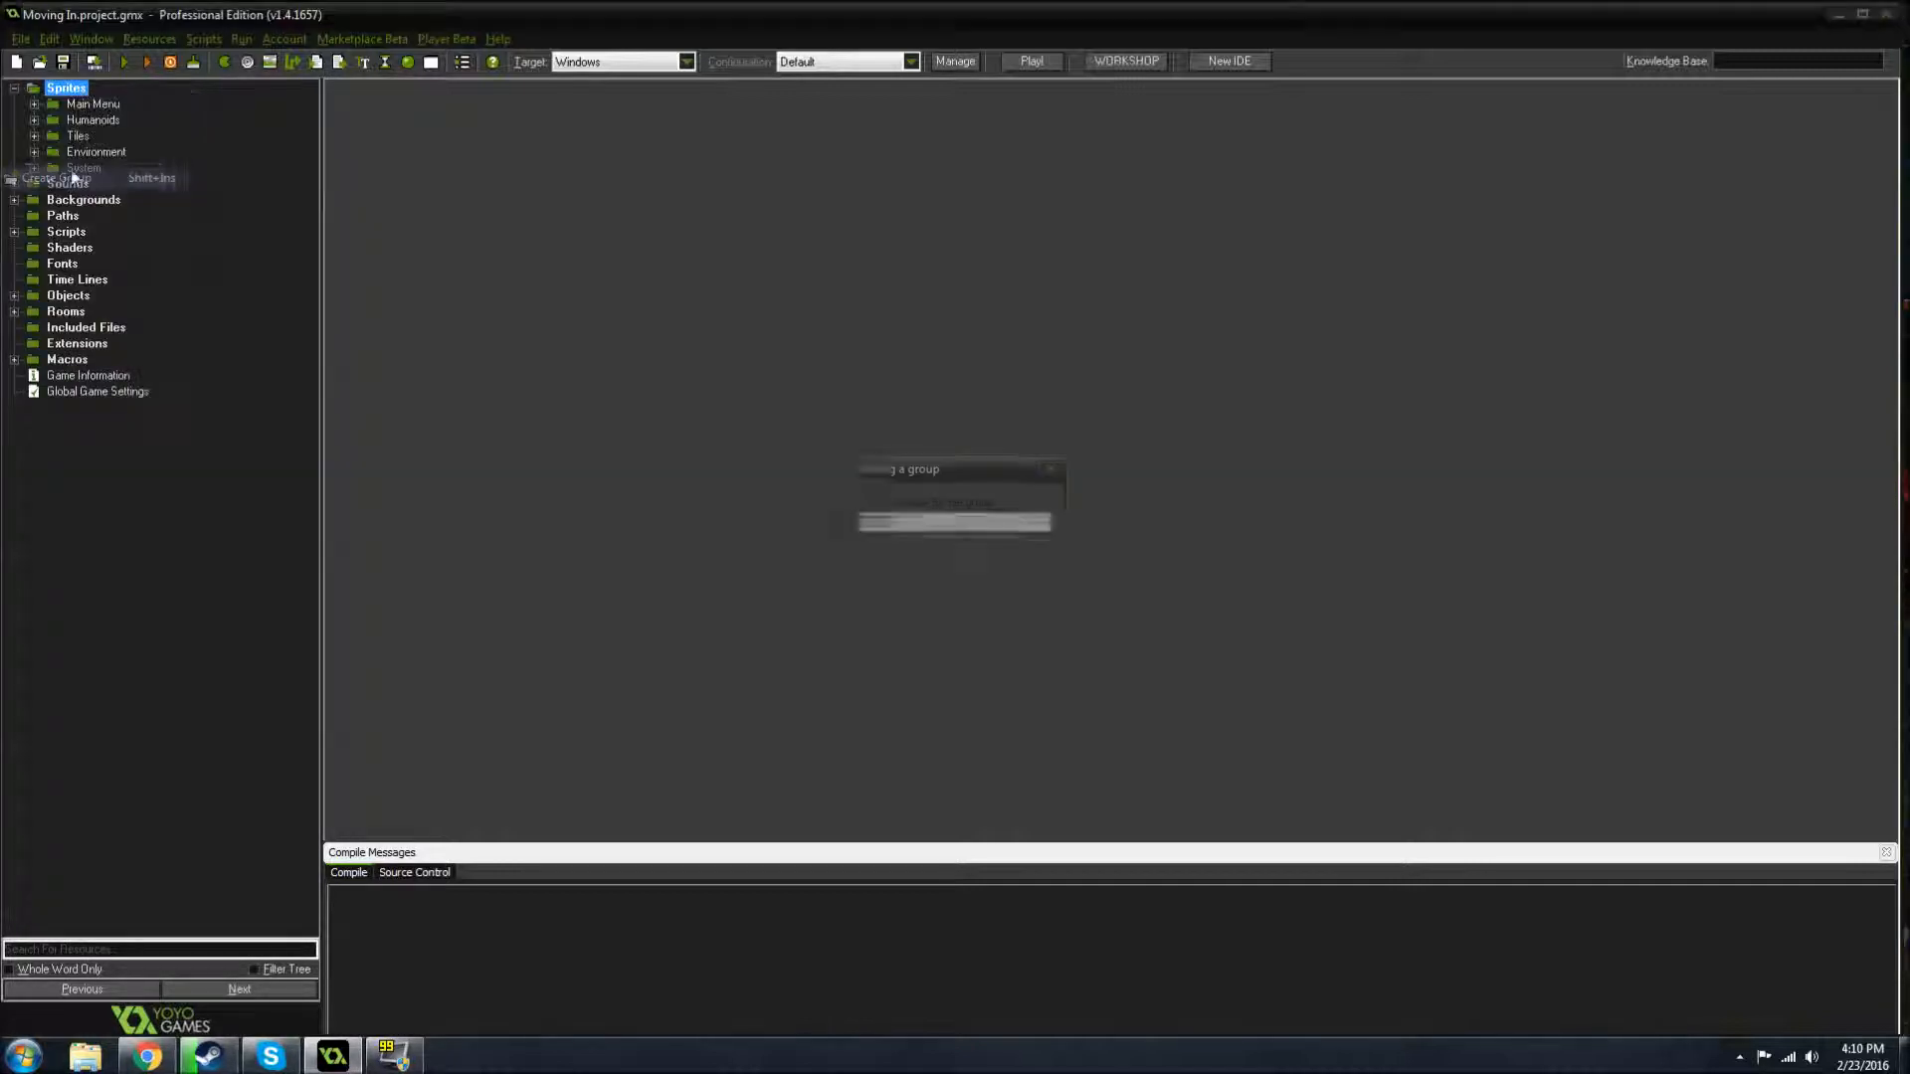
text(Example)
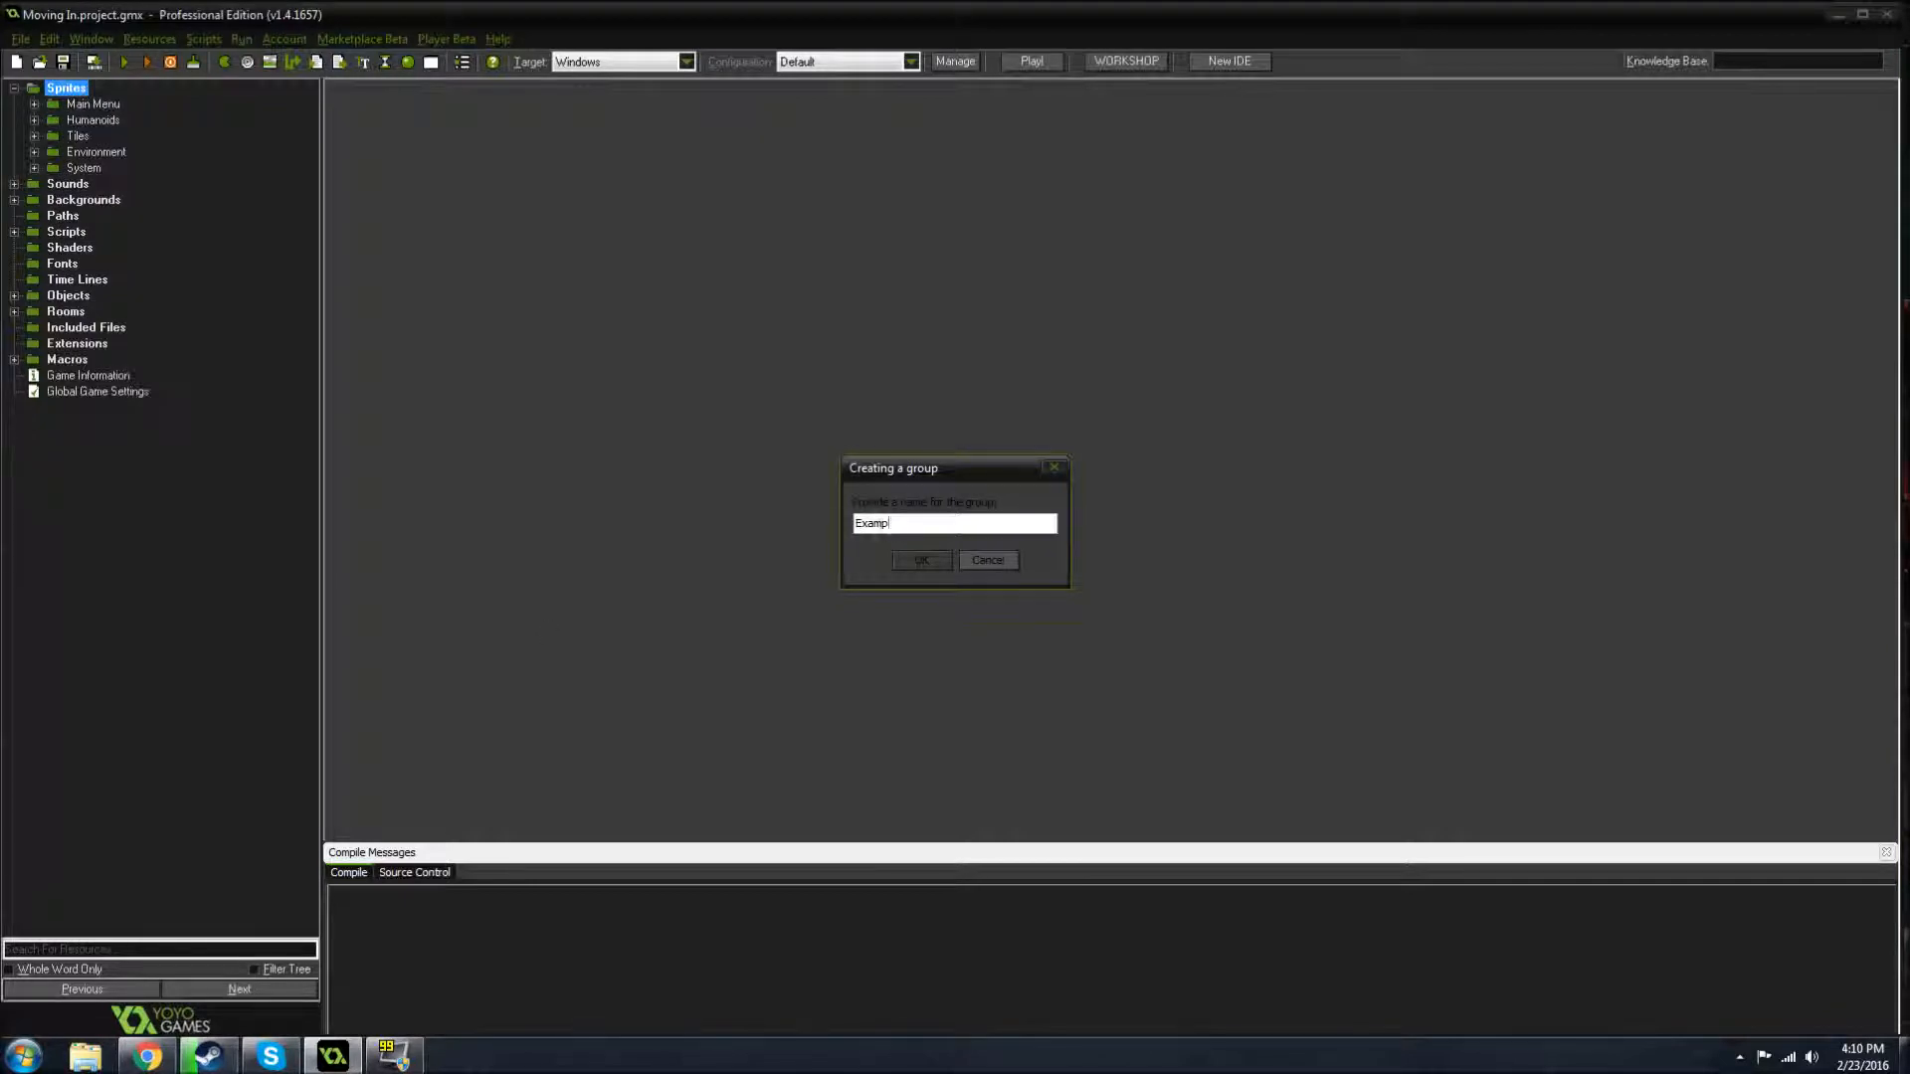
click(920, 562)
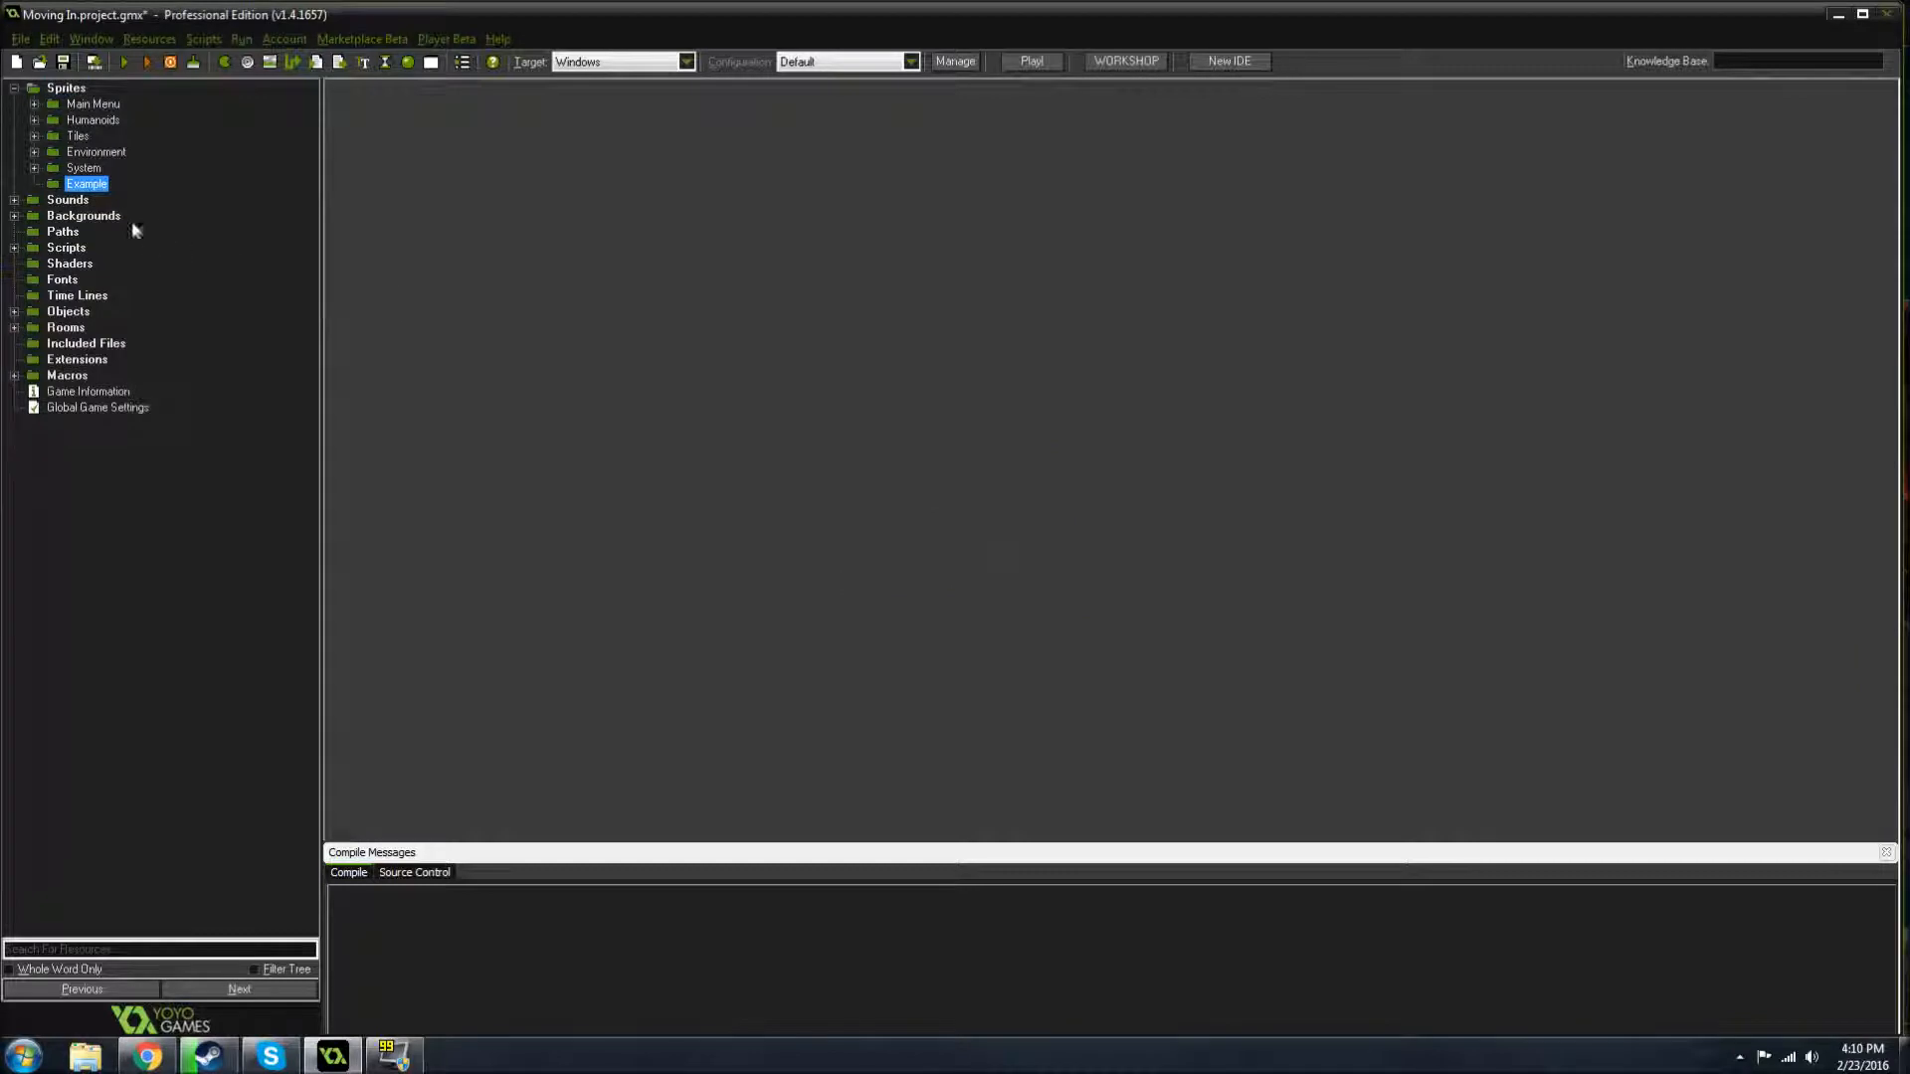
- Create a nested group named Example2 inside the Example sprite group
drag(86, 184, 51, 123)
right_click(82, 184)
click(91, 271)
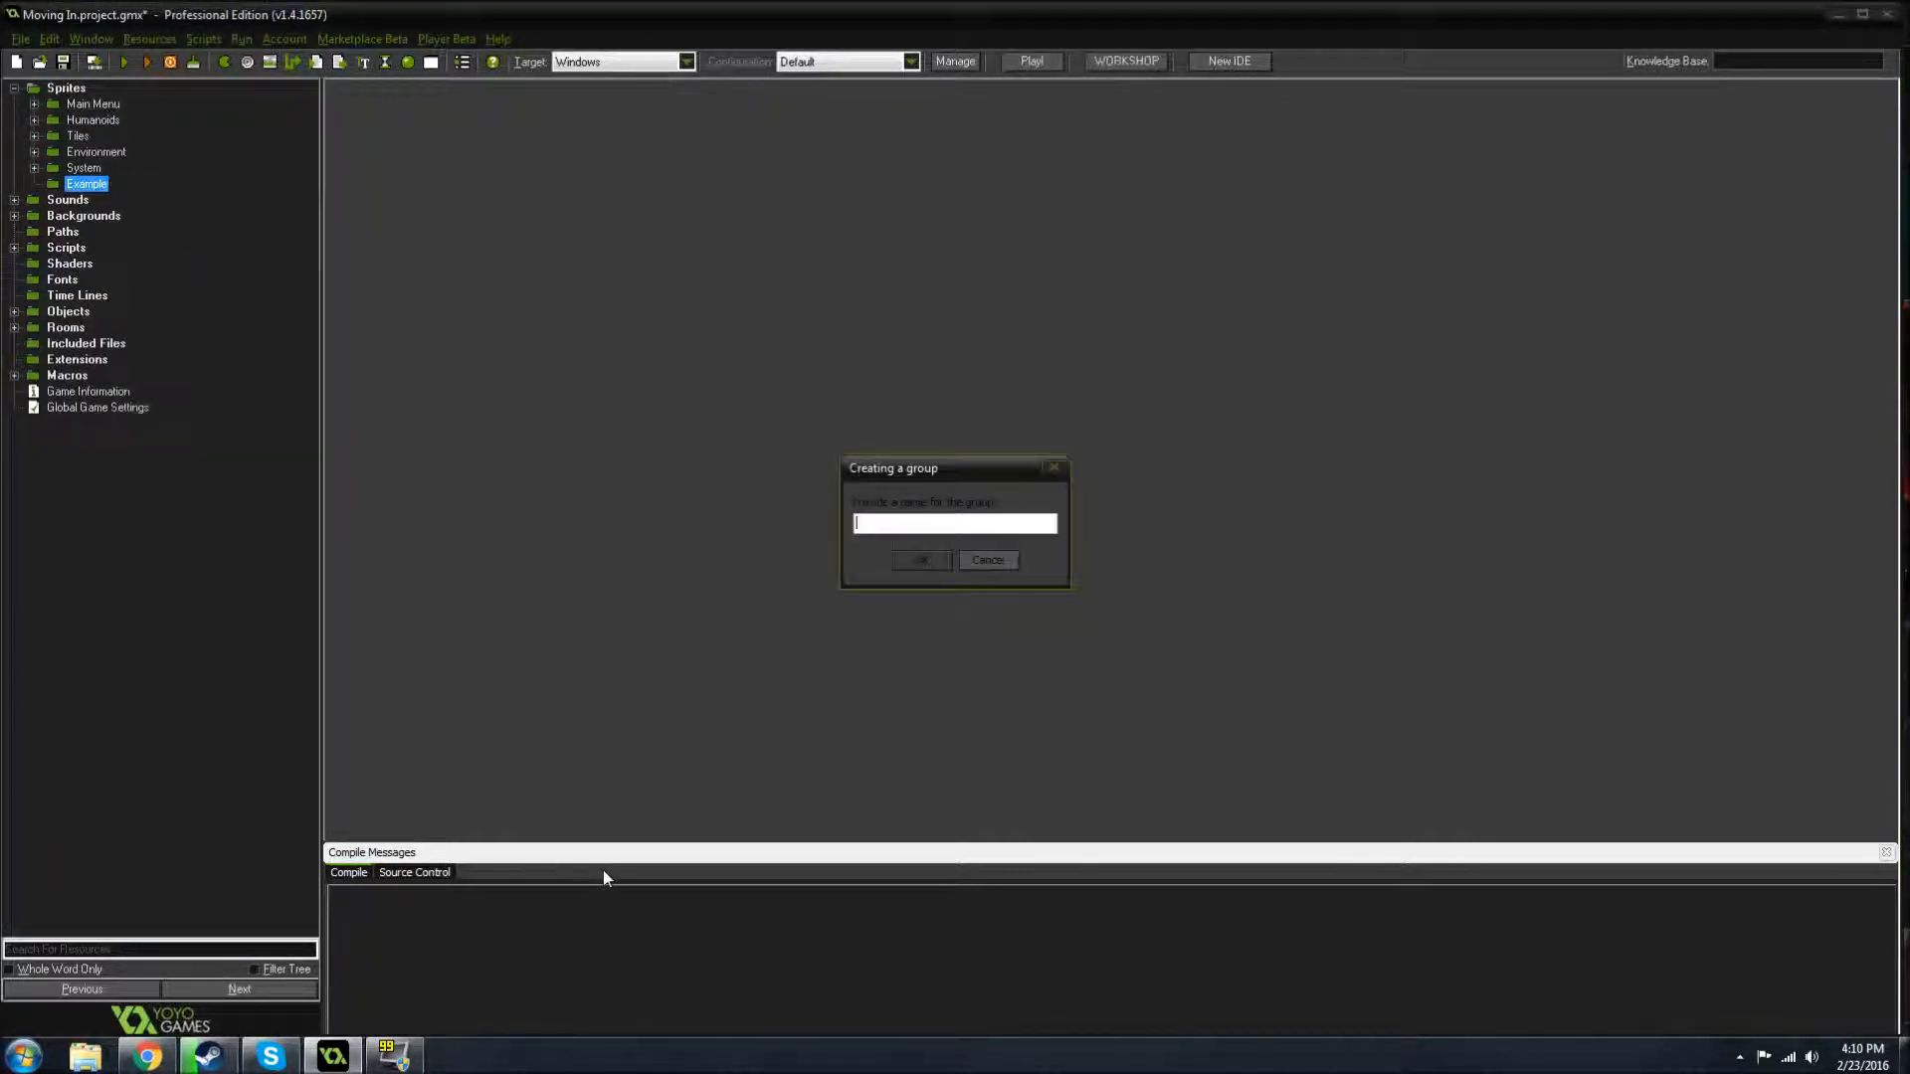
text(Example2)
click(922, 560)
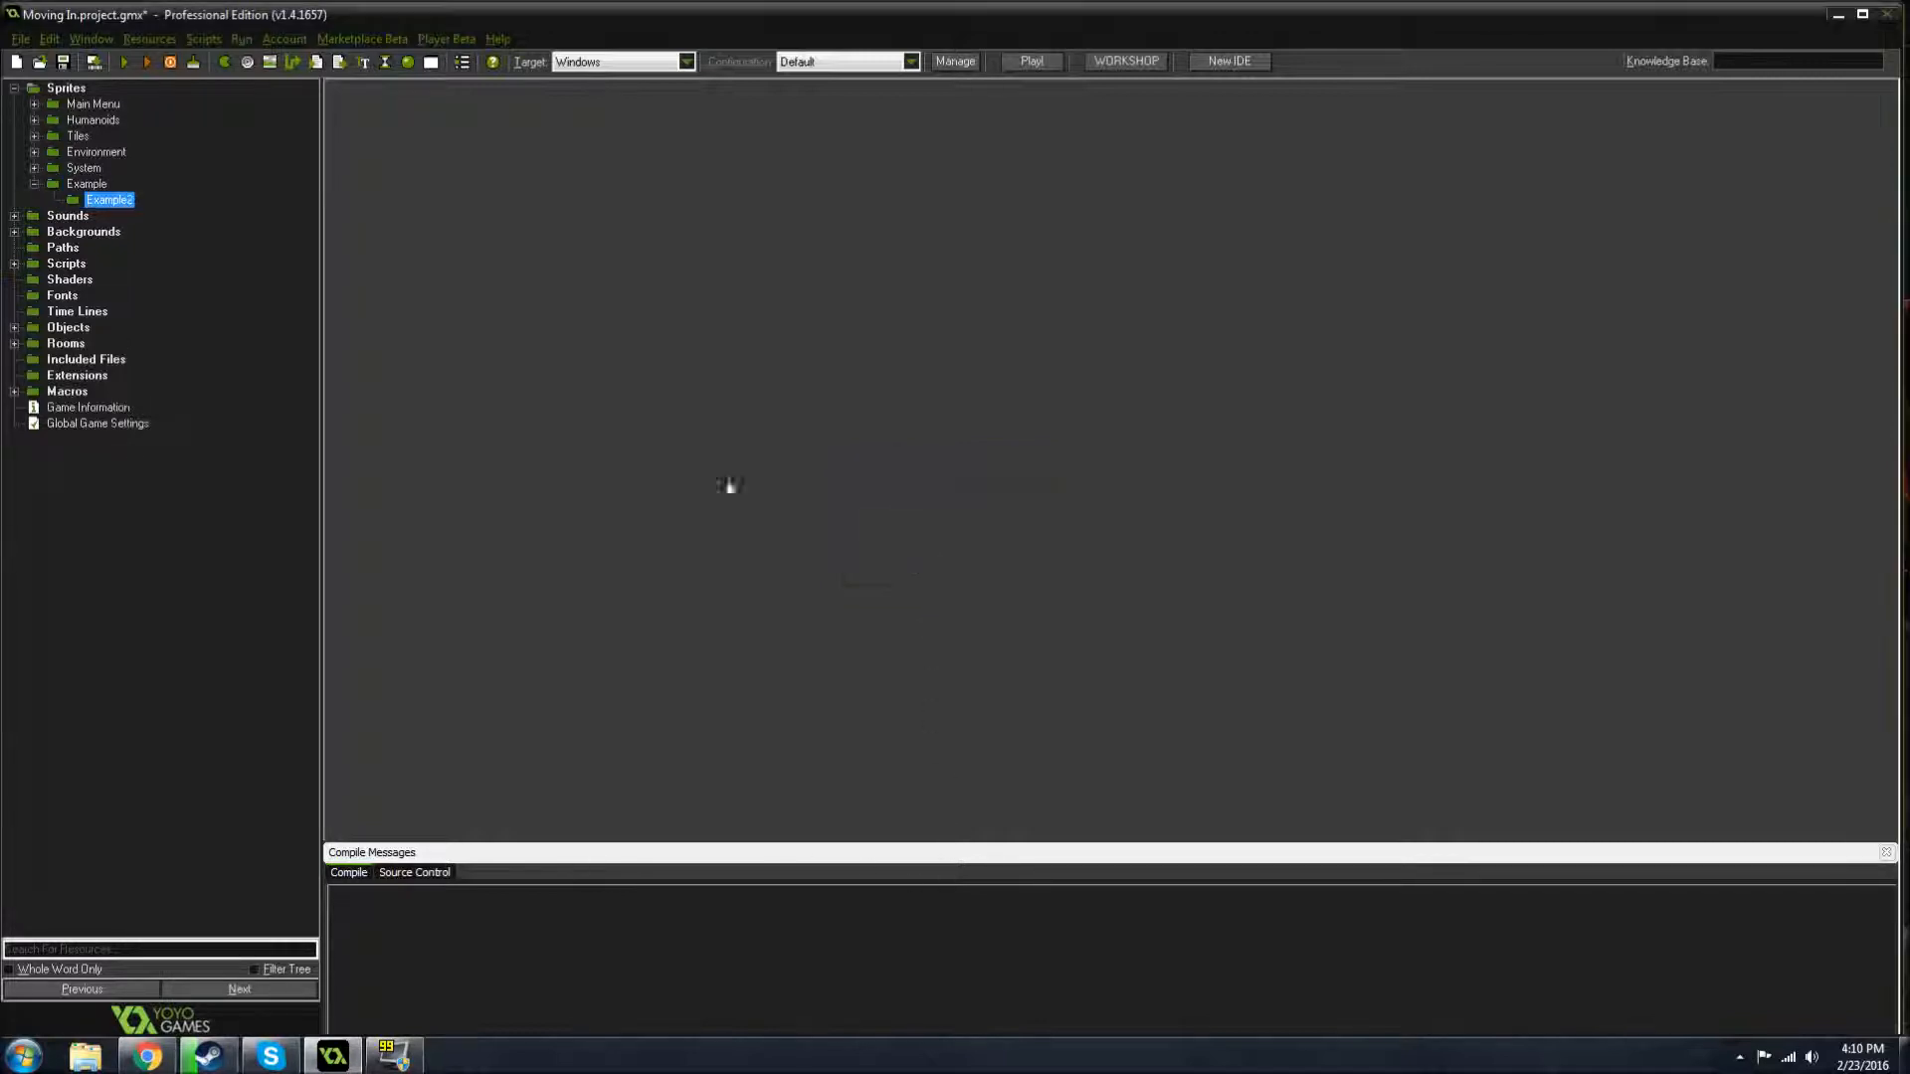
- Delete the nested Example2 group and the Example group from Sprites, and collapse Sprites
right_click(112, 202)
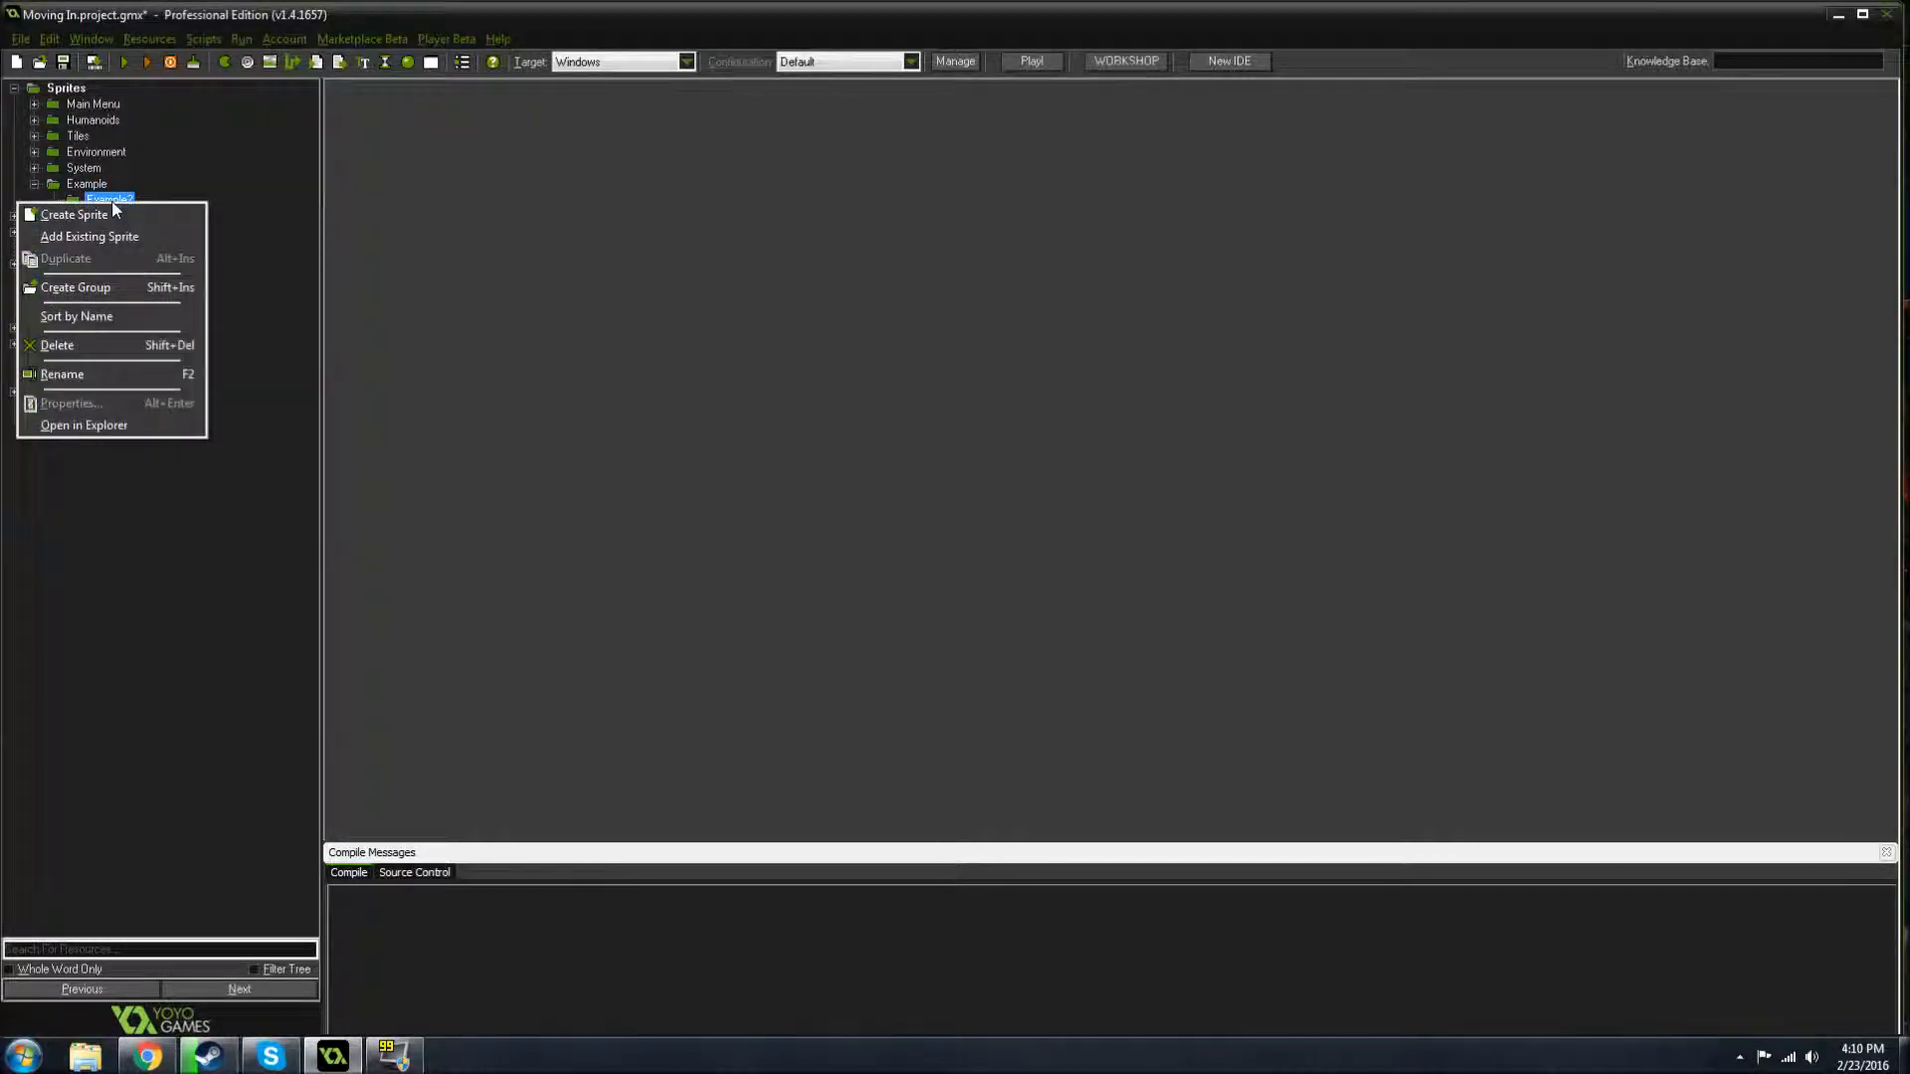
click(79, 344)
click(1015, 558)
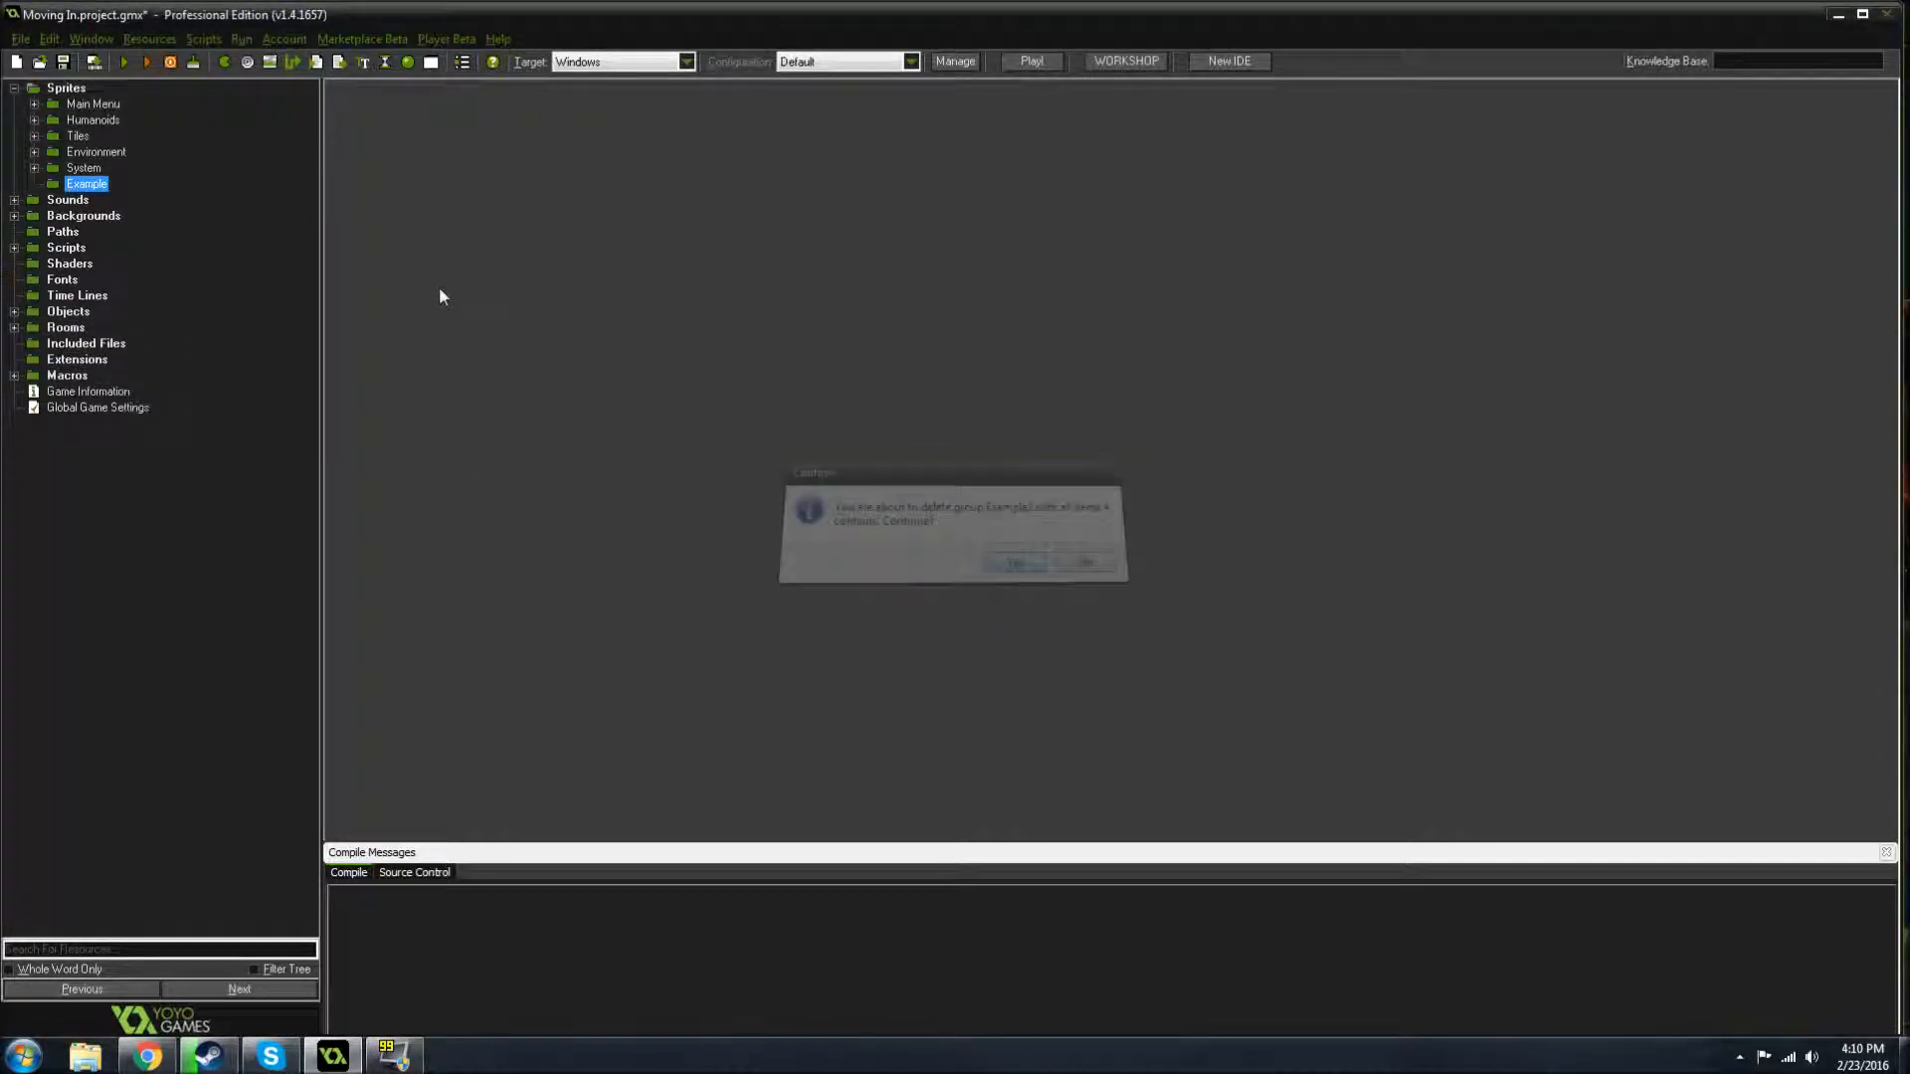
right_click(86, 184)
click(51, 330)
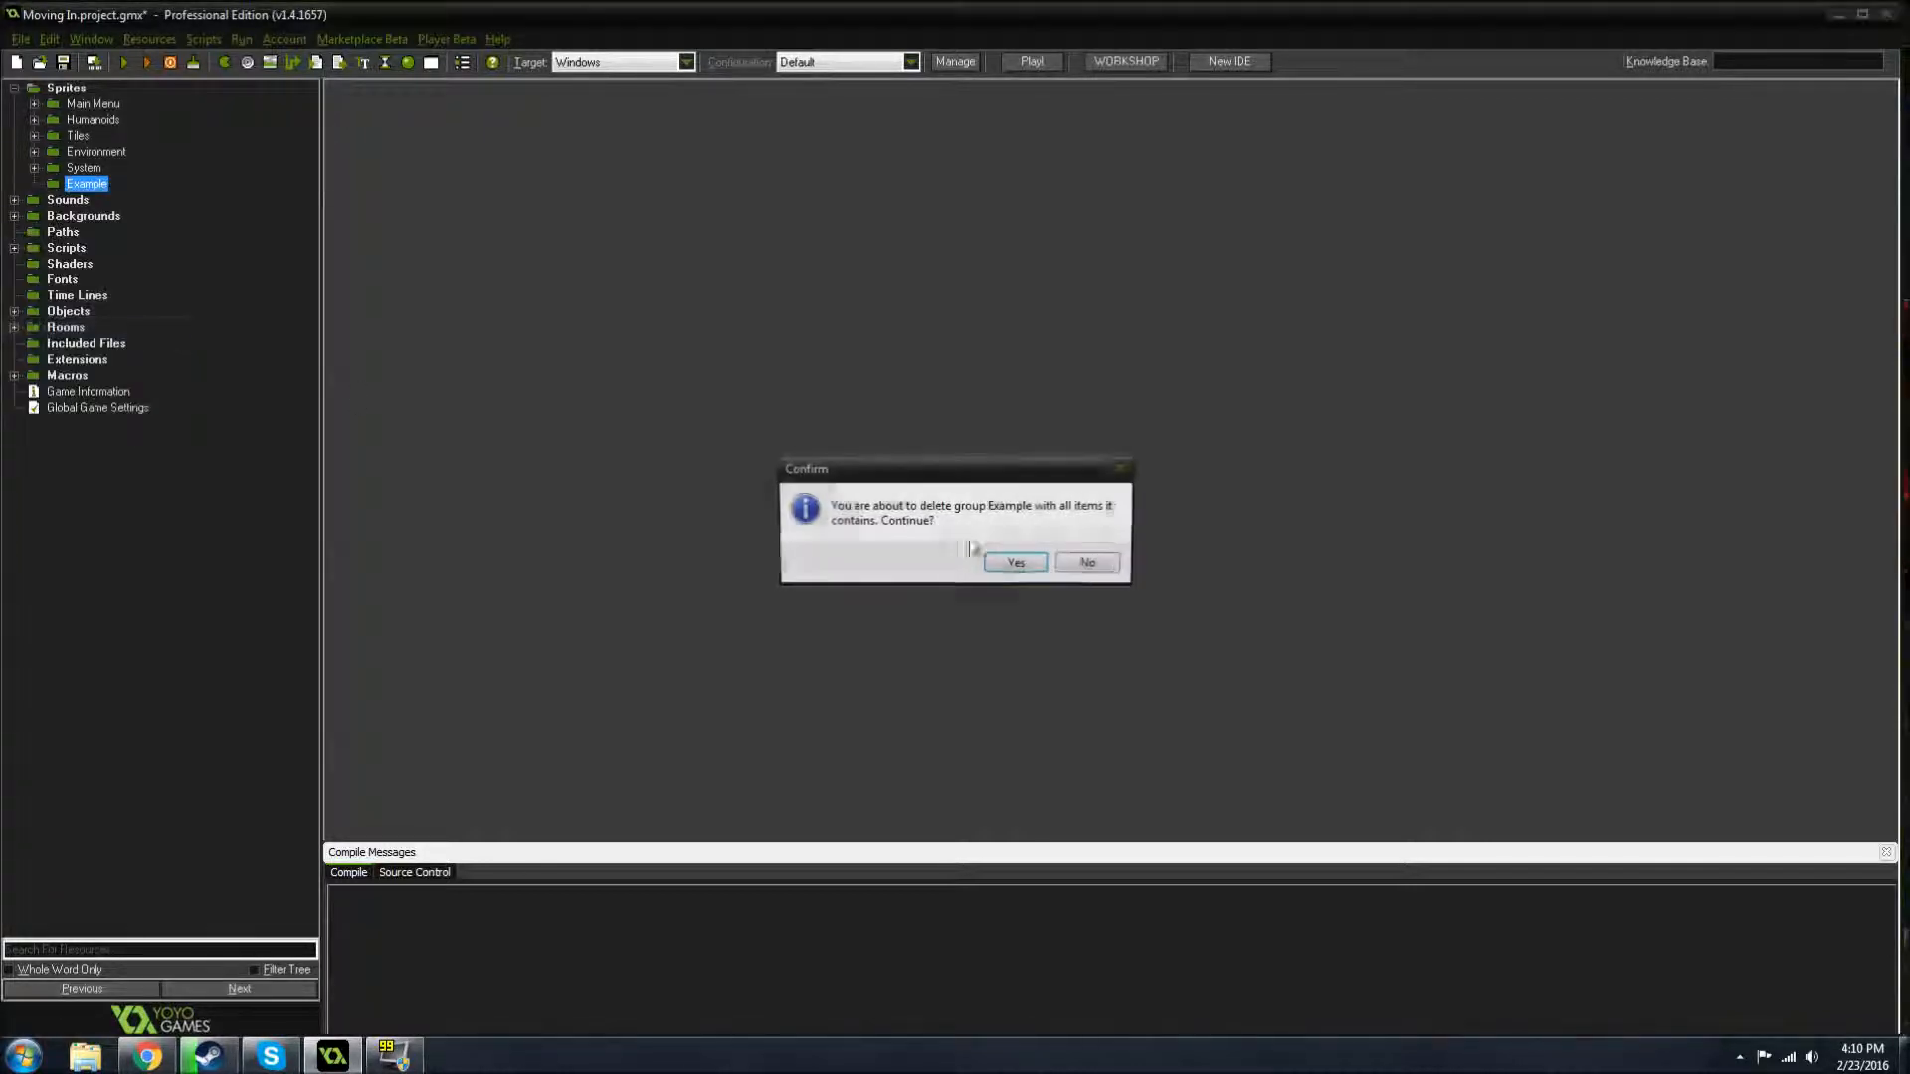
click(1032, 564)
click(14, 87)
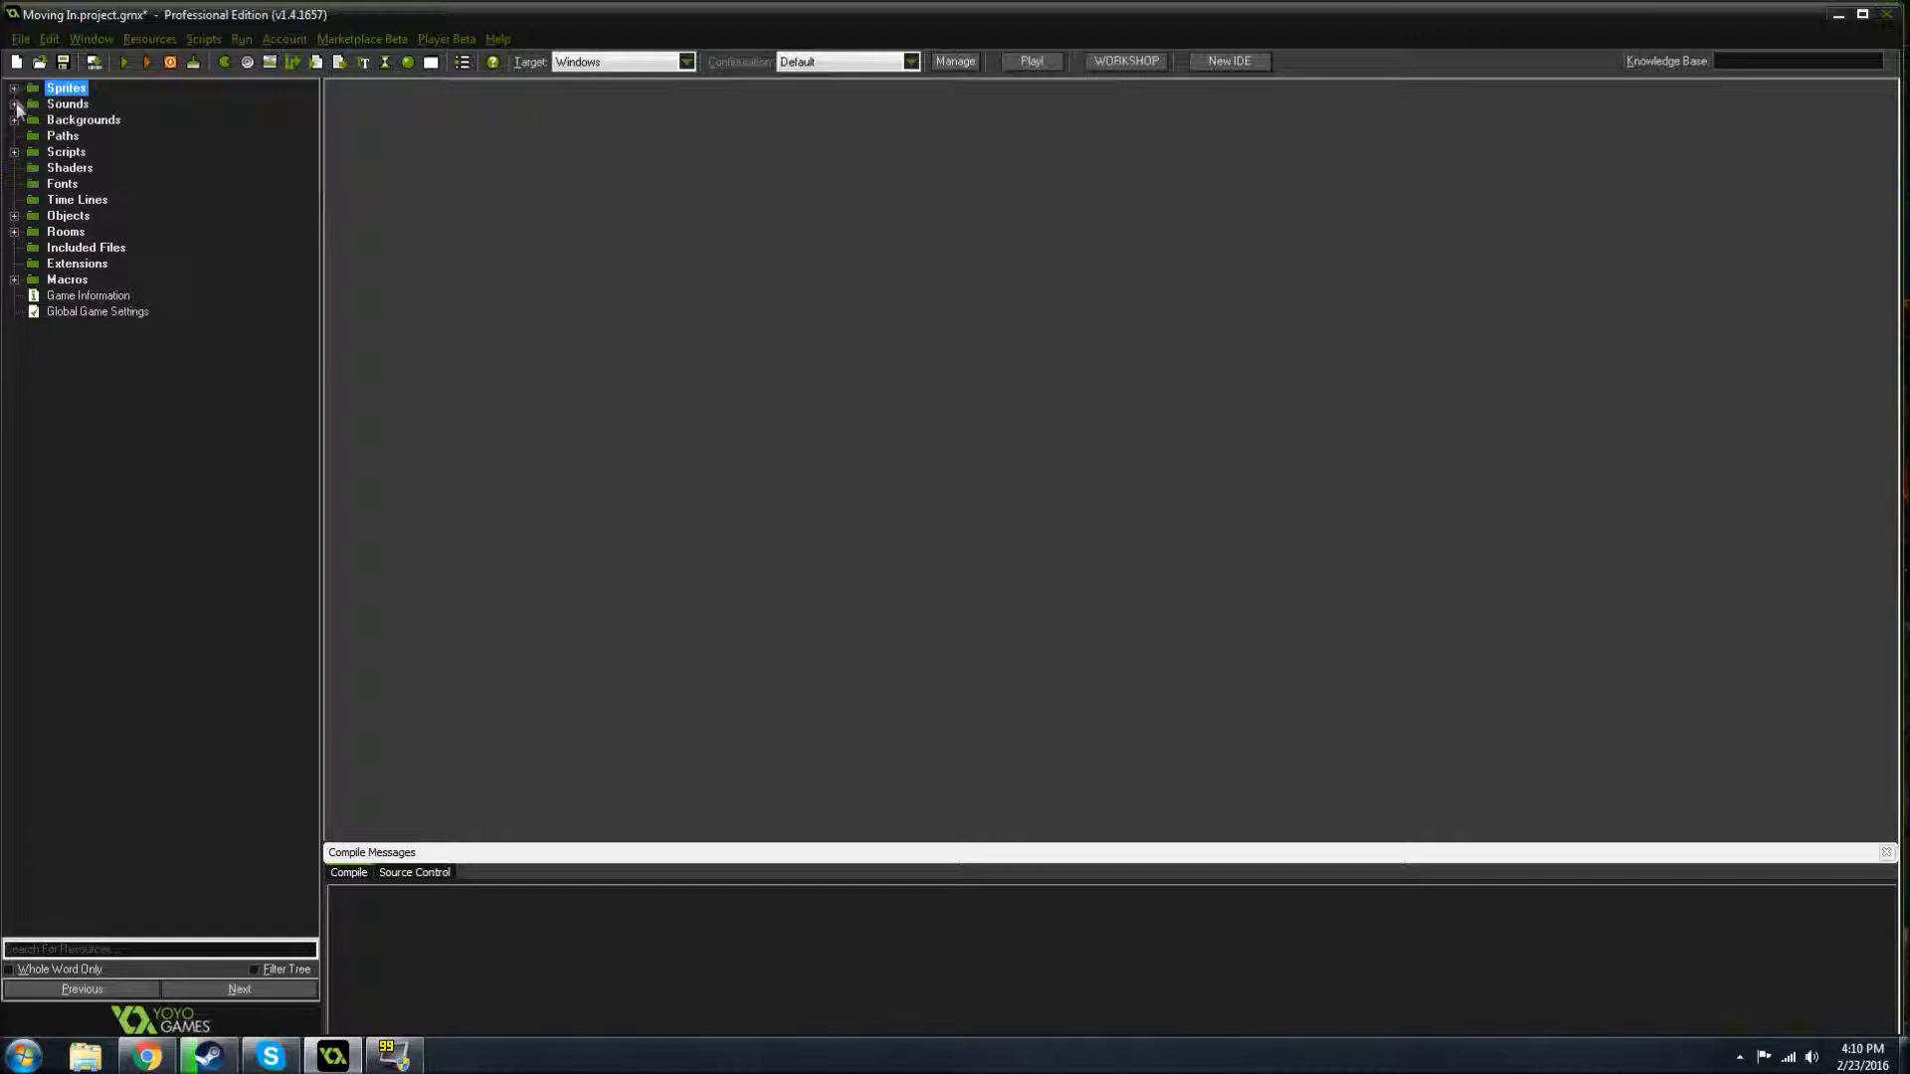
- Open the properties of the snd_night_arrival sound in the Environment group of Sounds
click(14, 104)
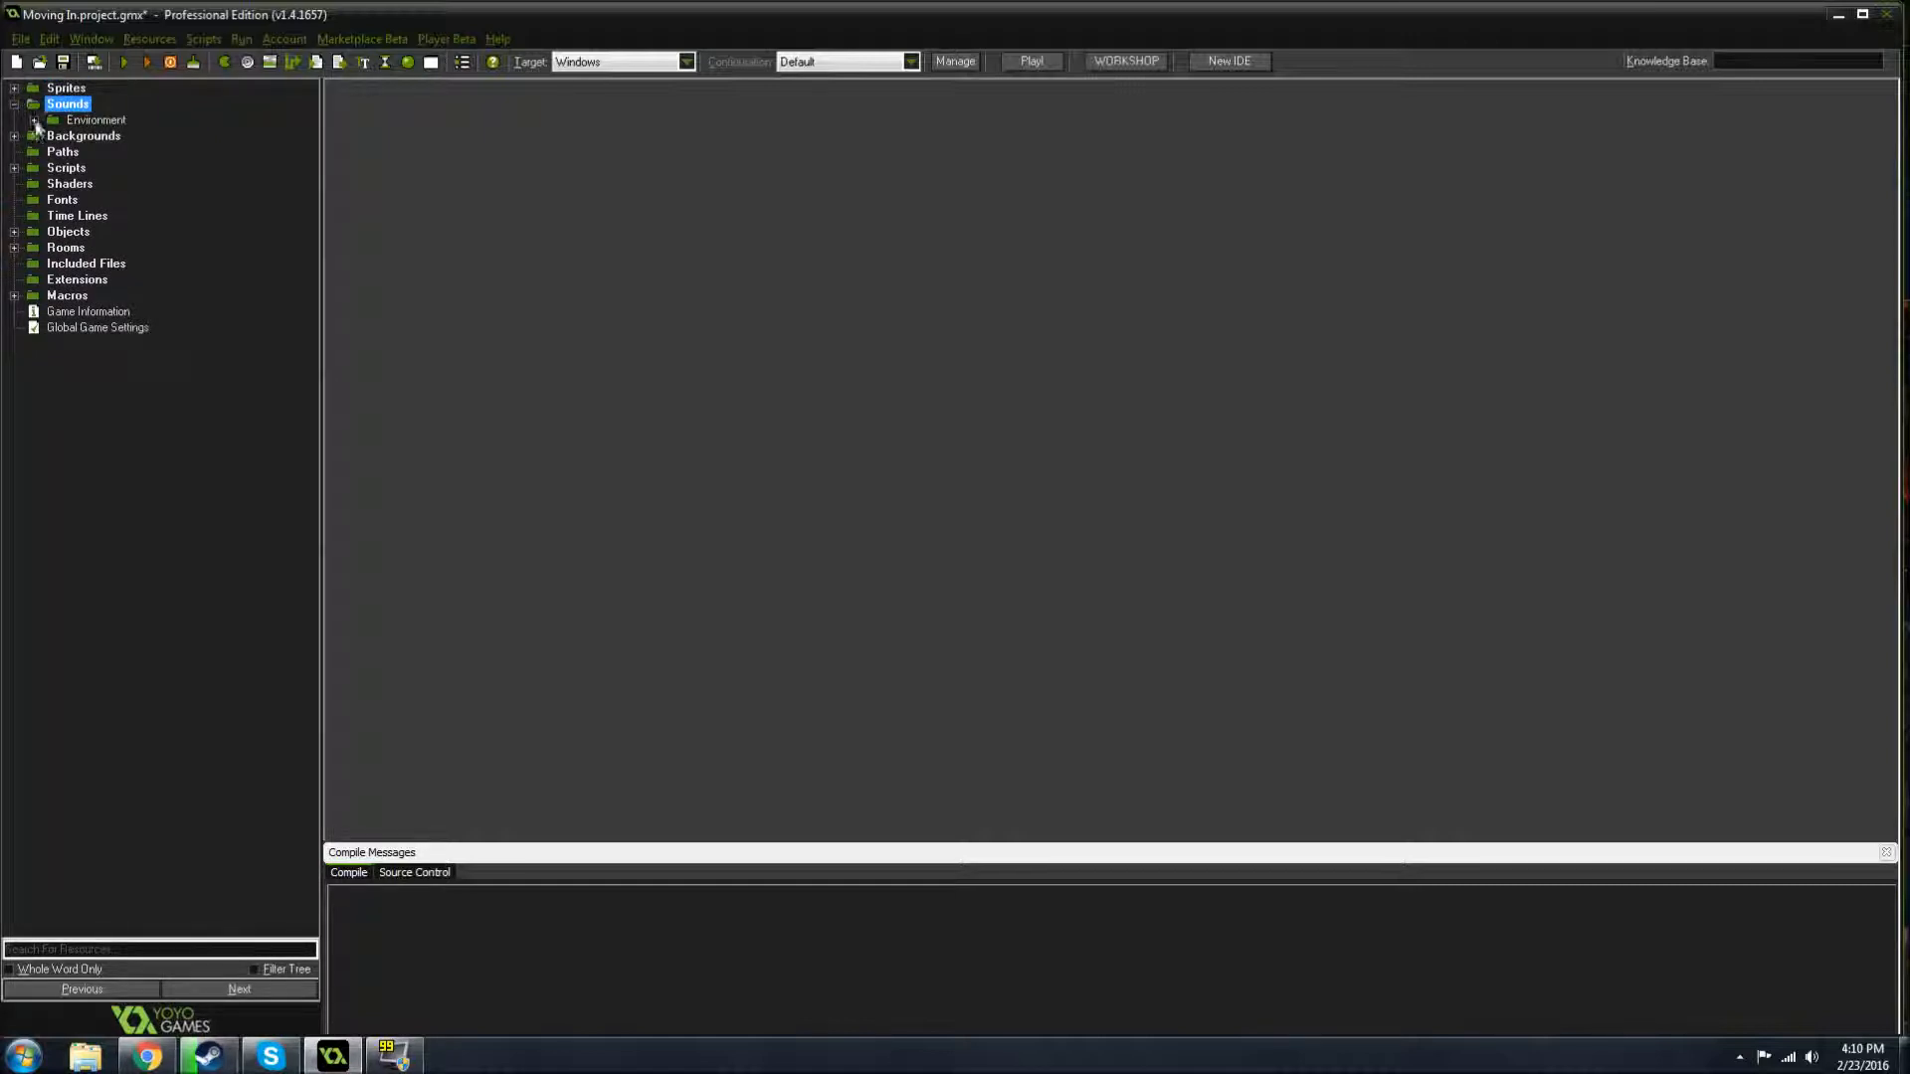
click(34, 120)
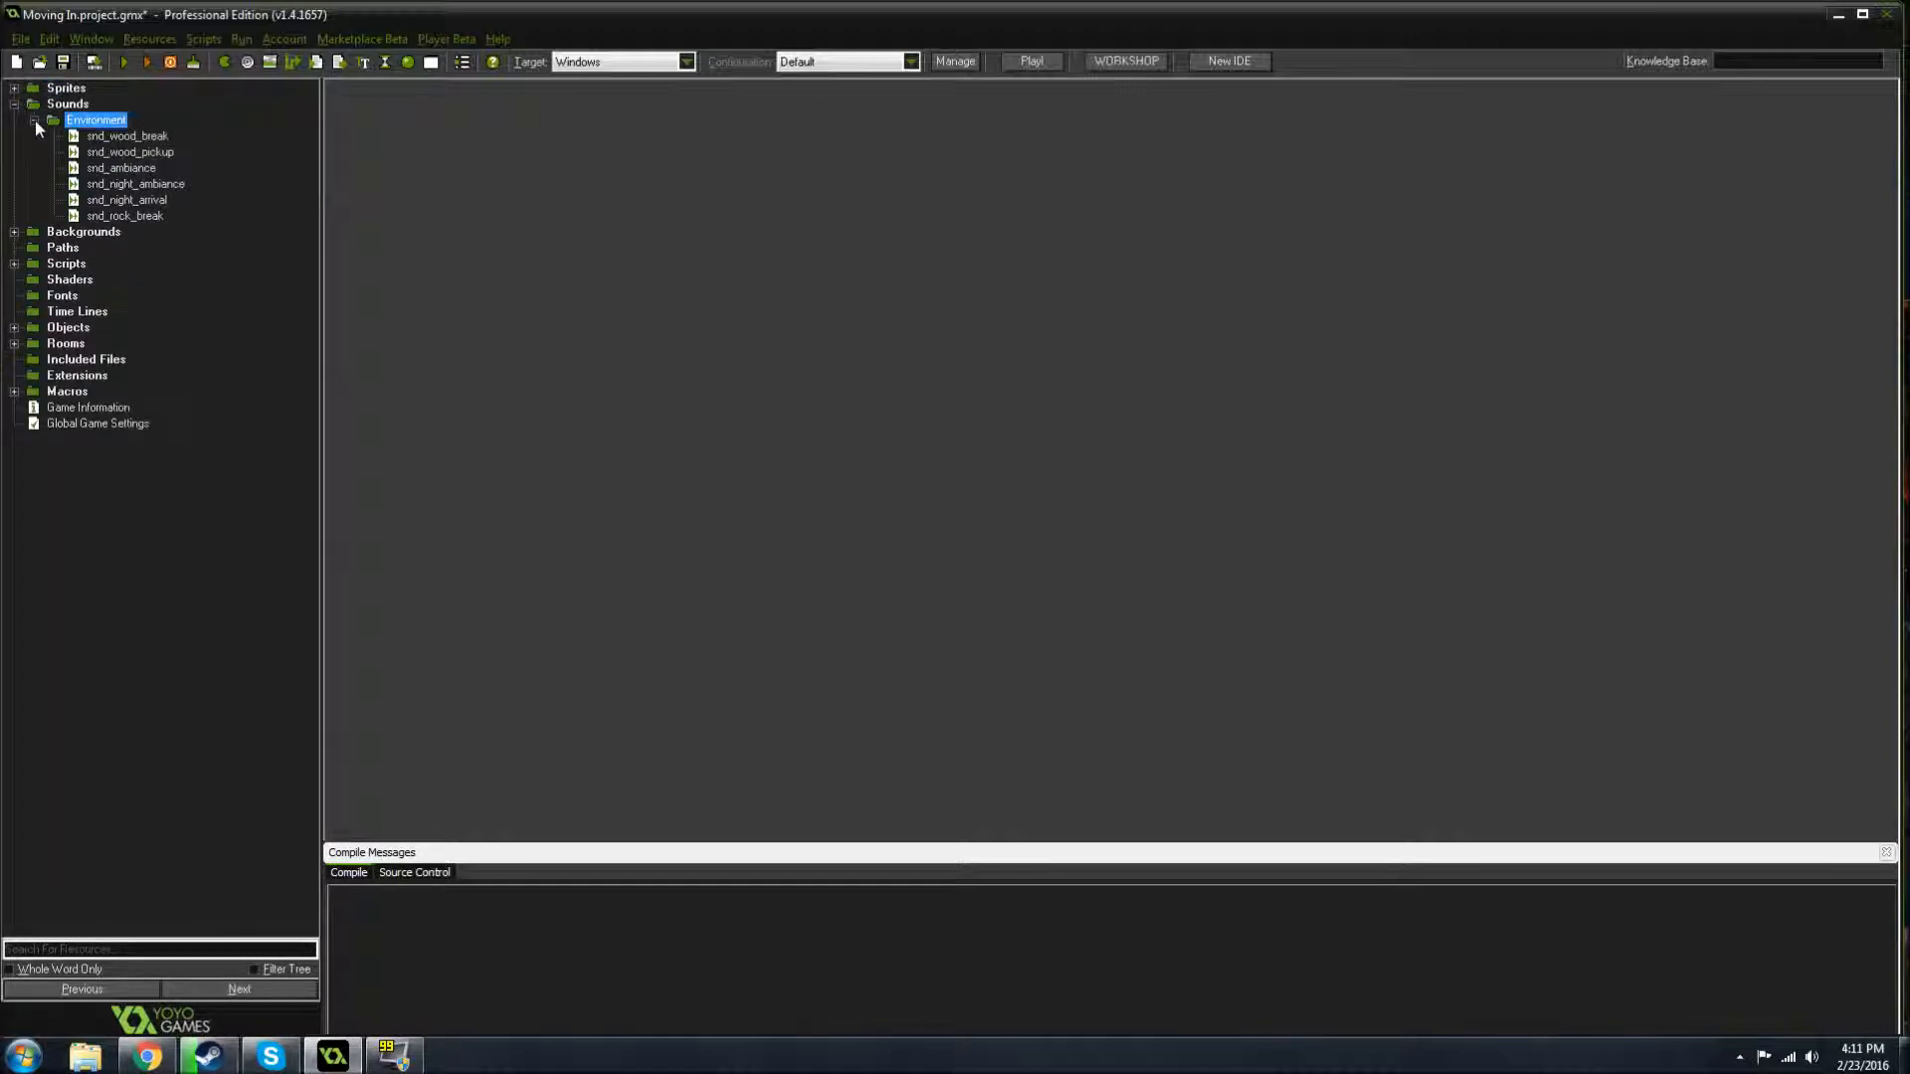
double_click(127, 200)
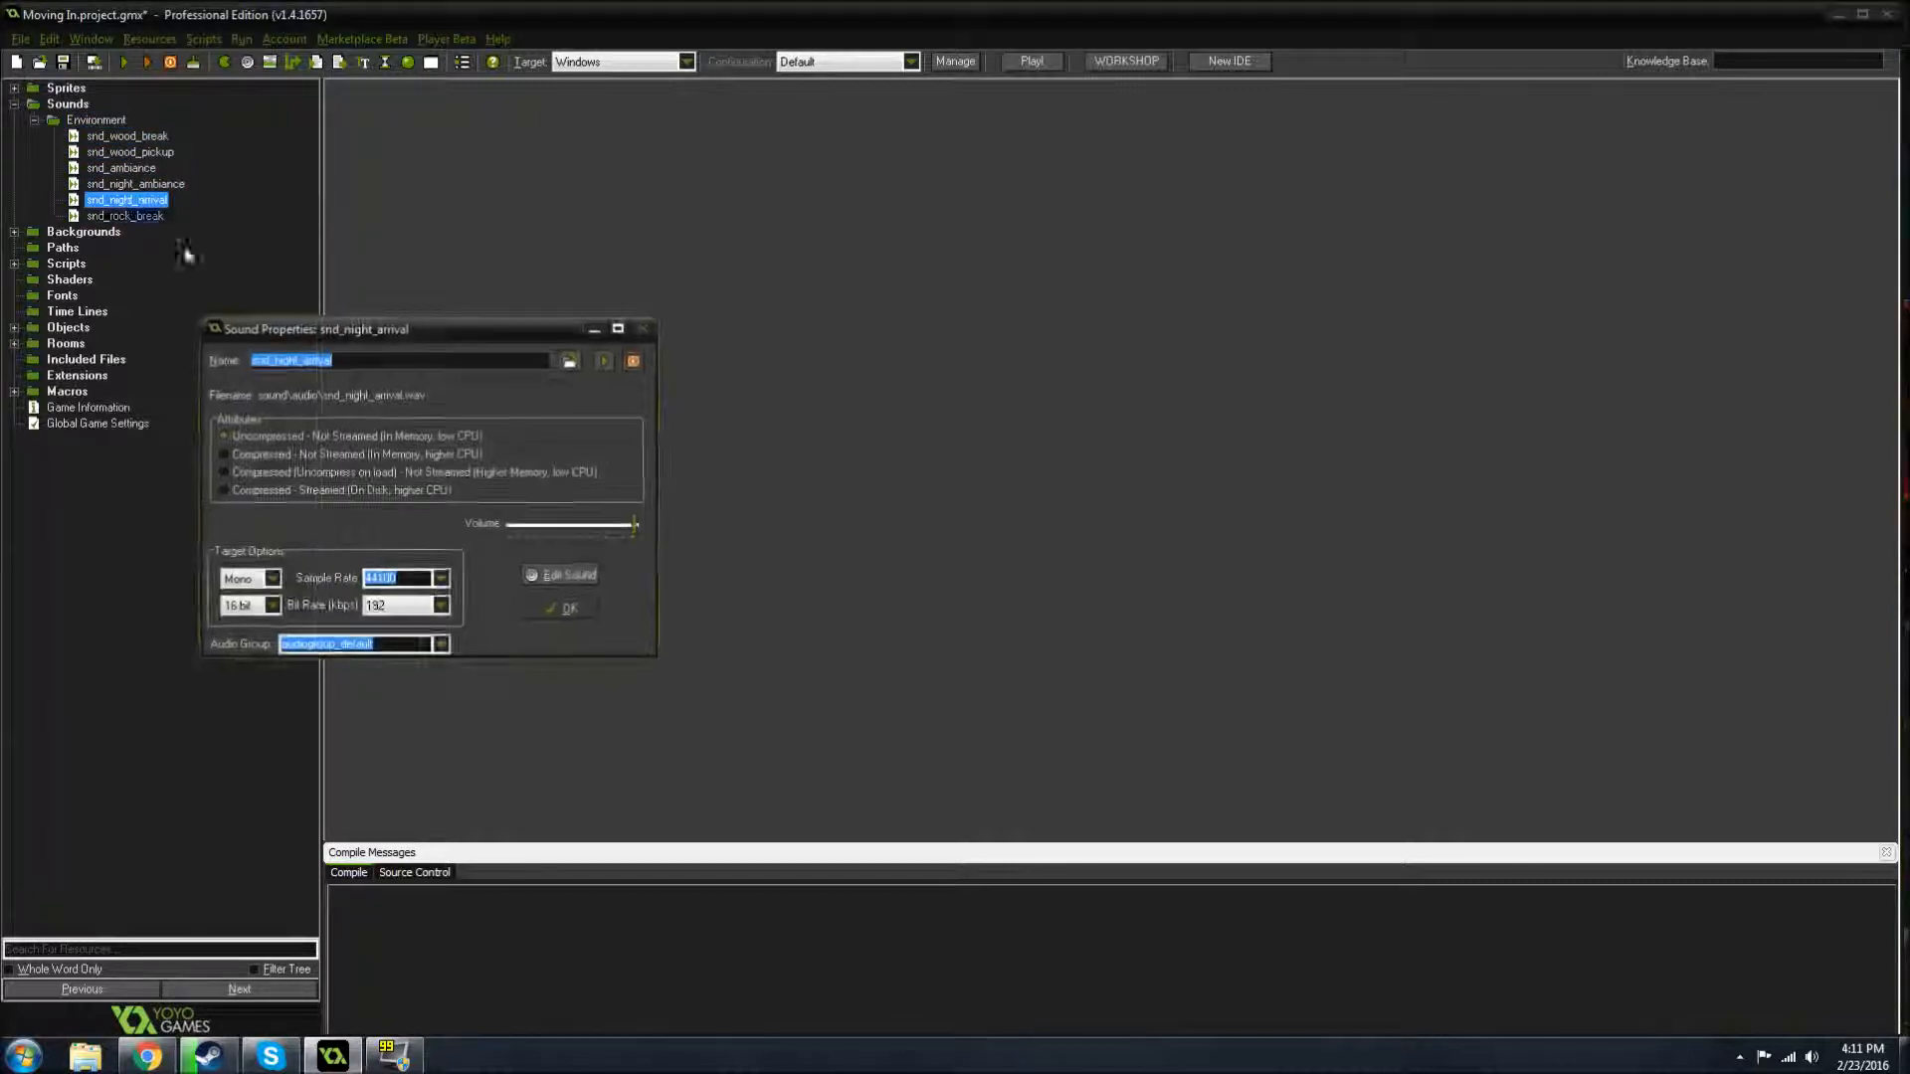
drag(390, 324, 623, 307)
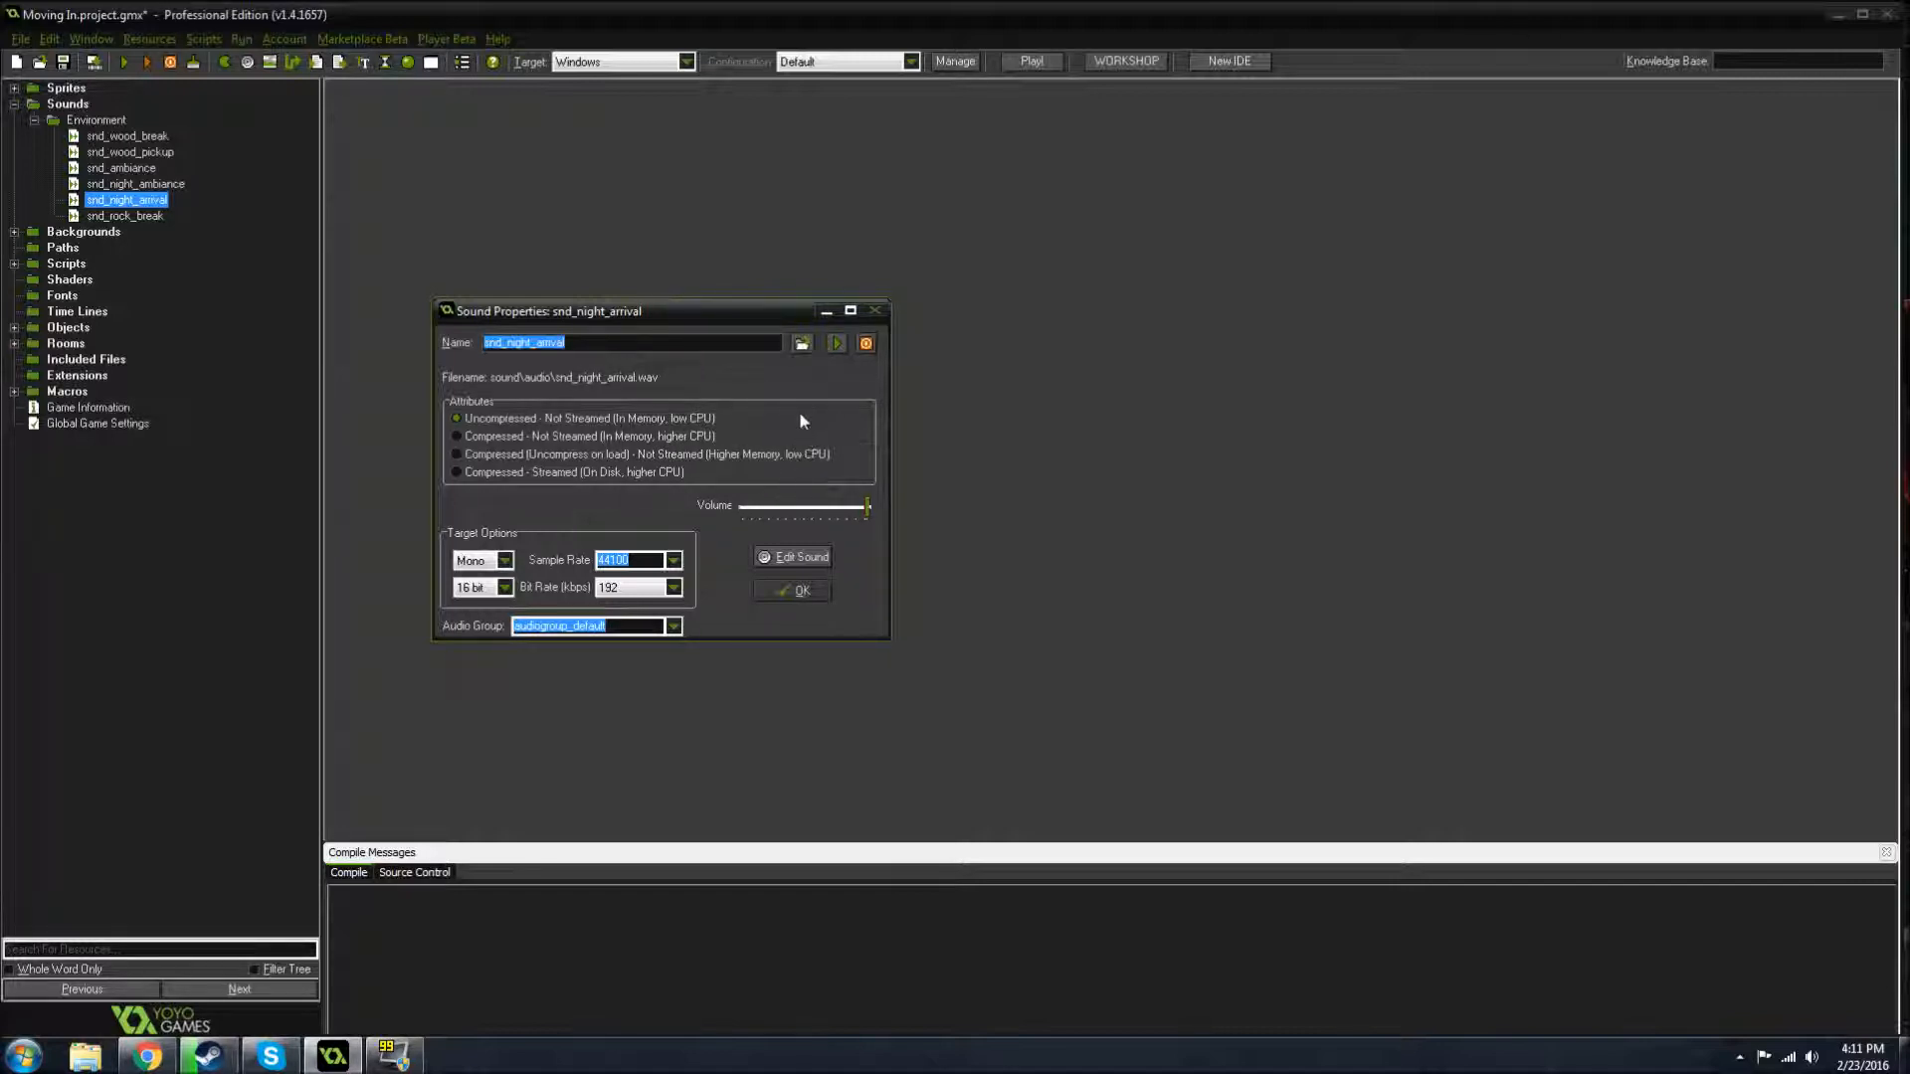
- Look at the file chooser for replacing the sound without picking a file, and preview the night arrival sound before closing its properties
click(804, 345)
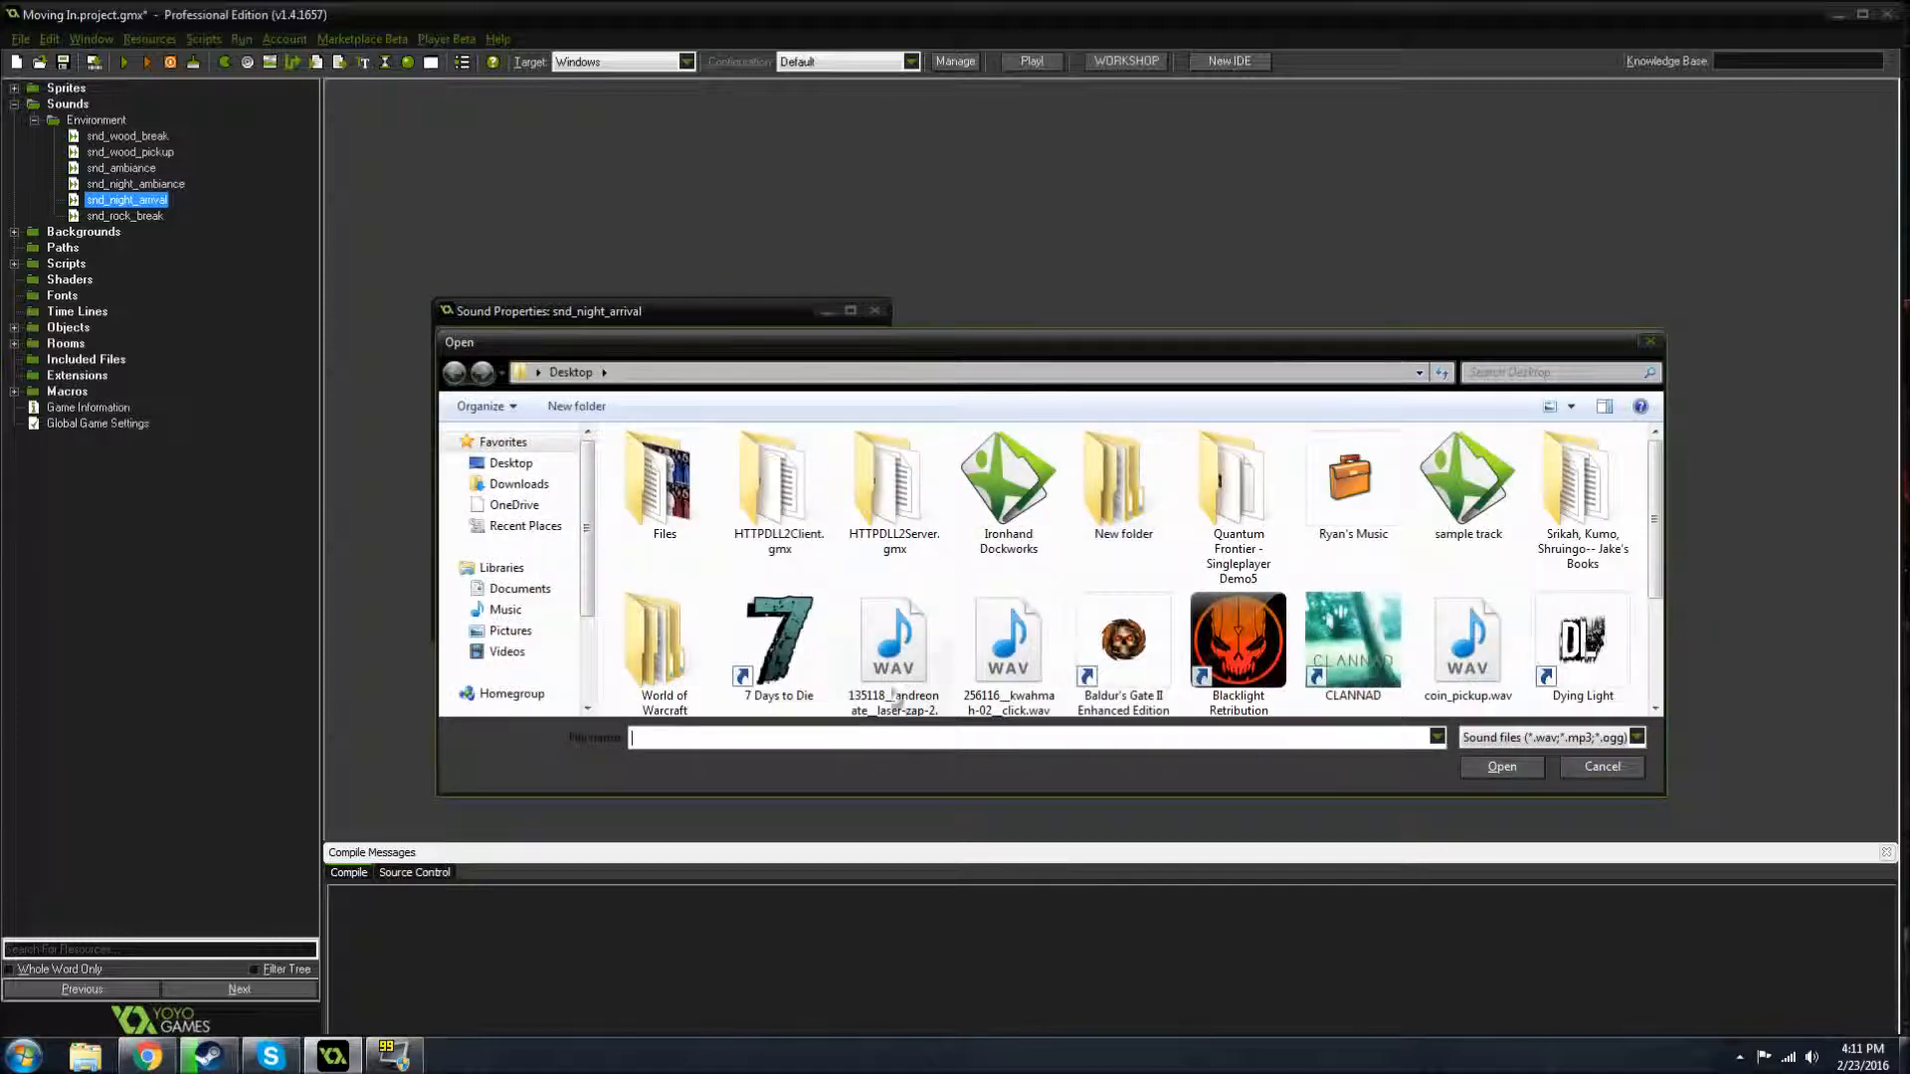
click(1602, 767)
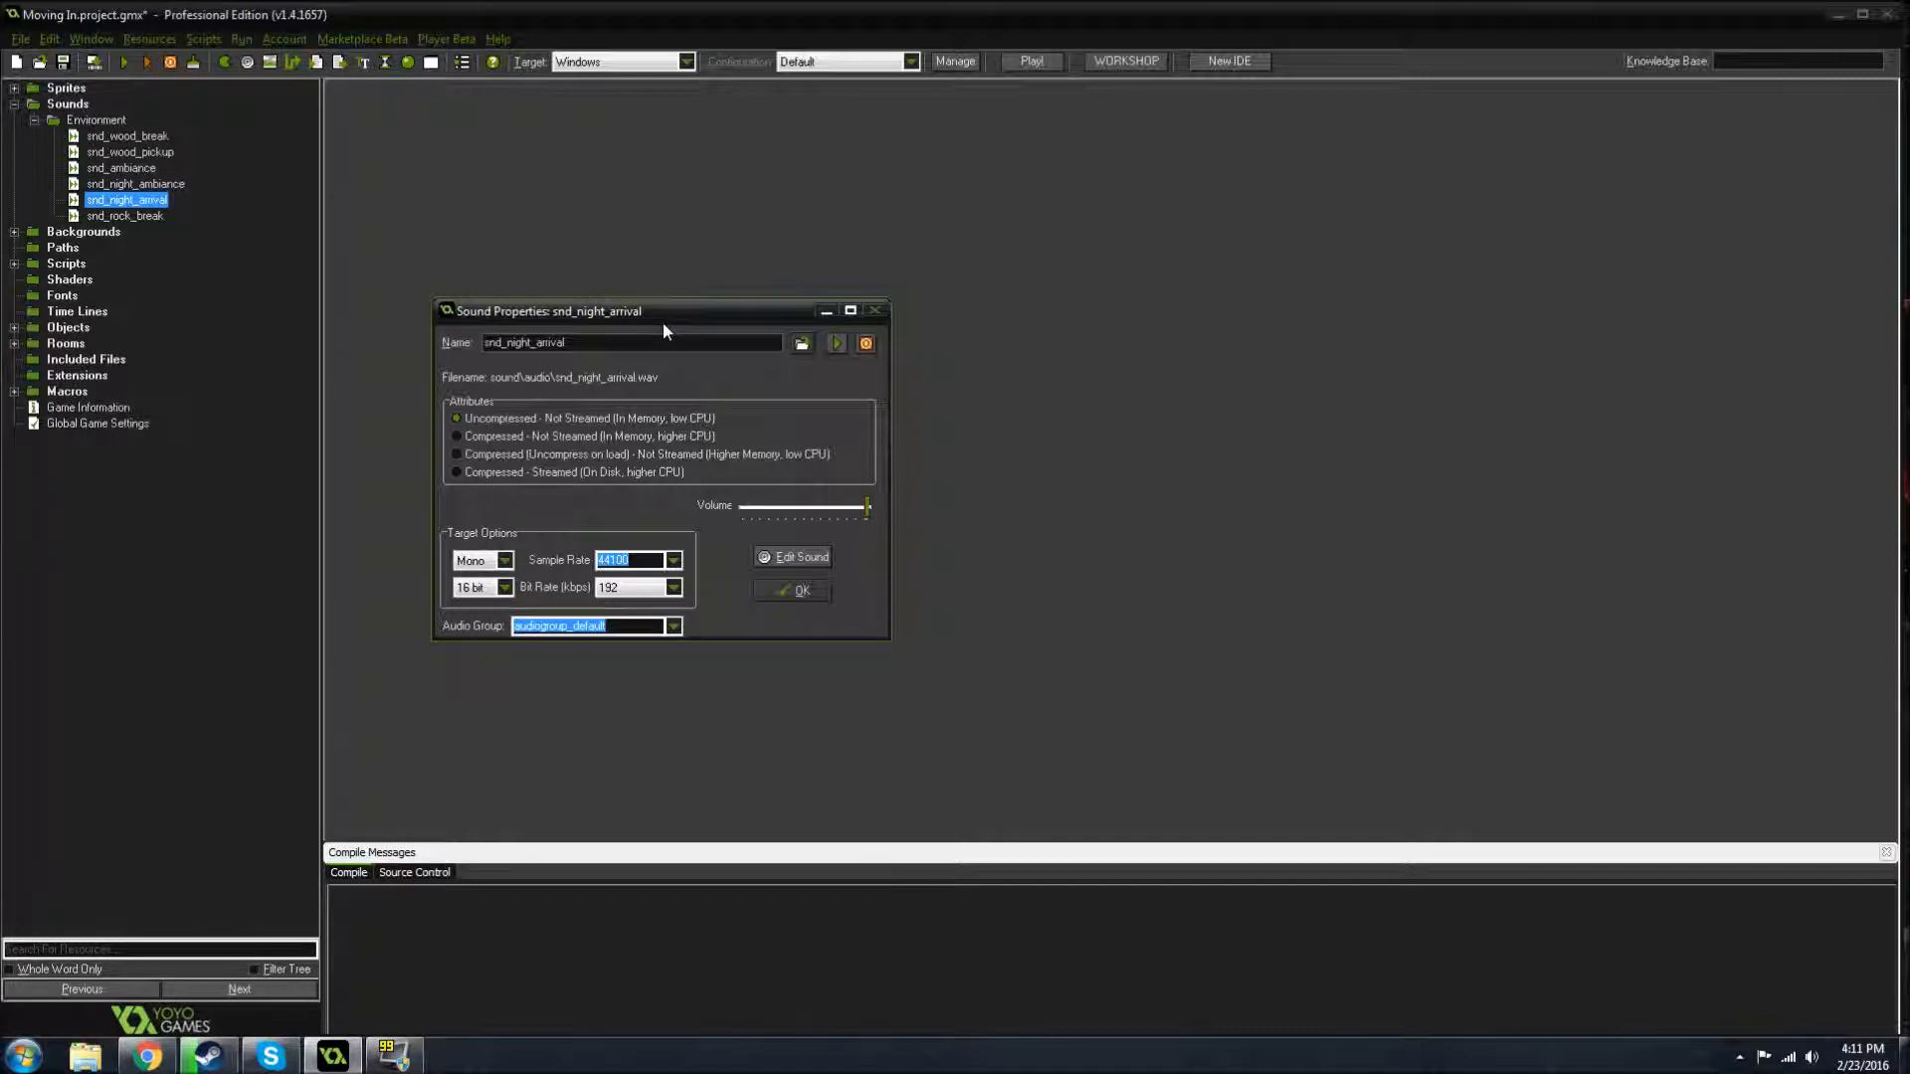
click(837, 348)
click(791, 592)
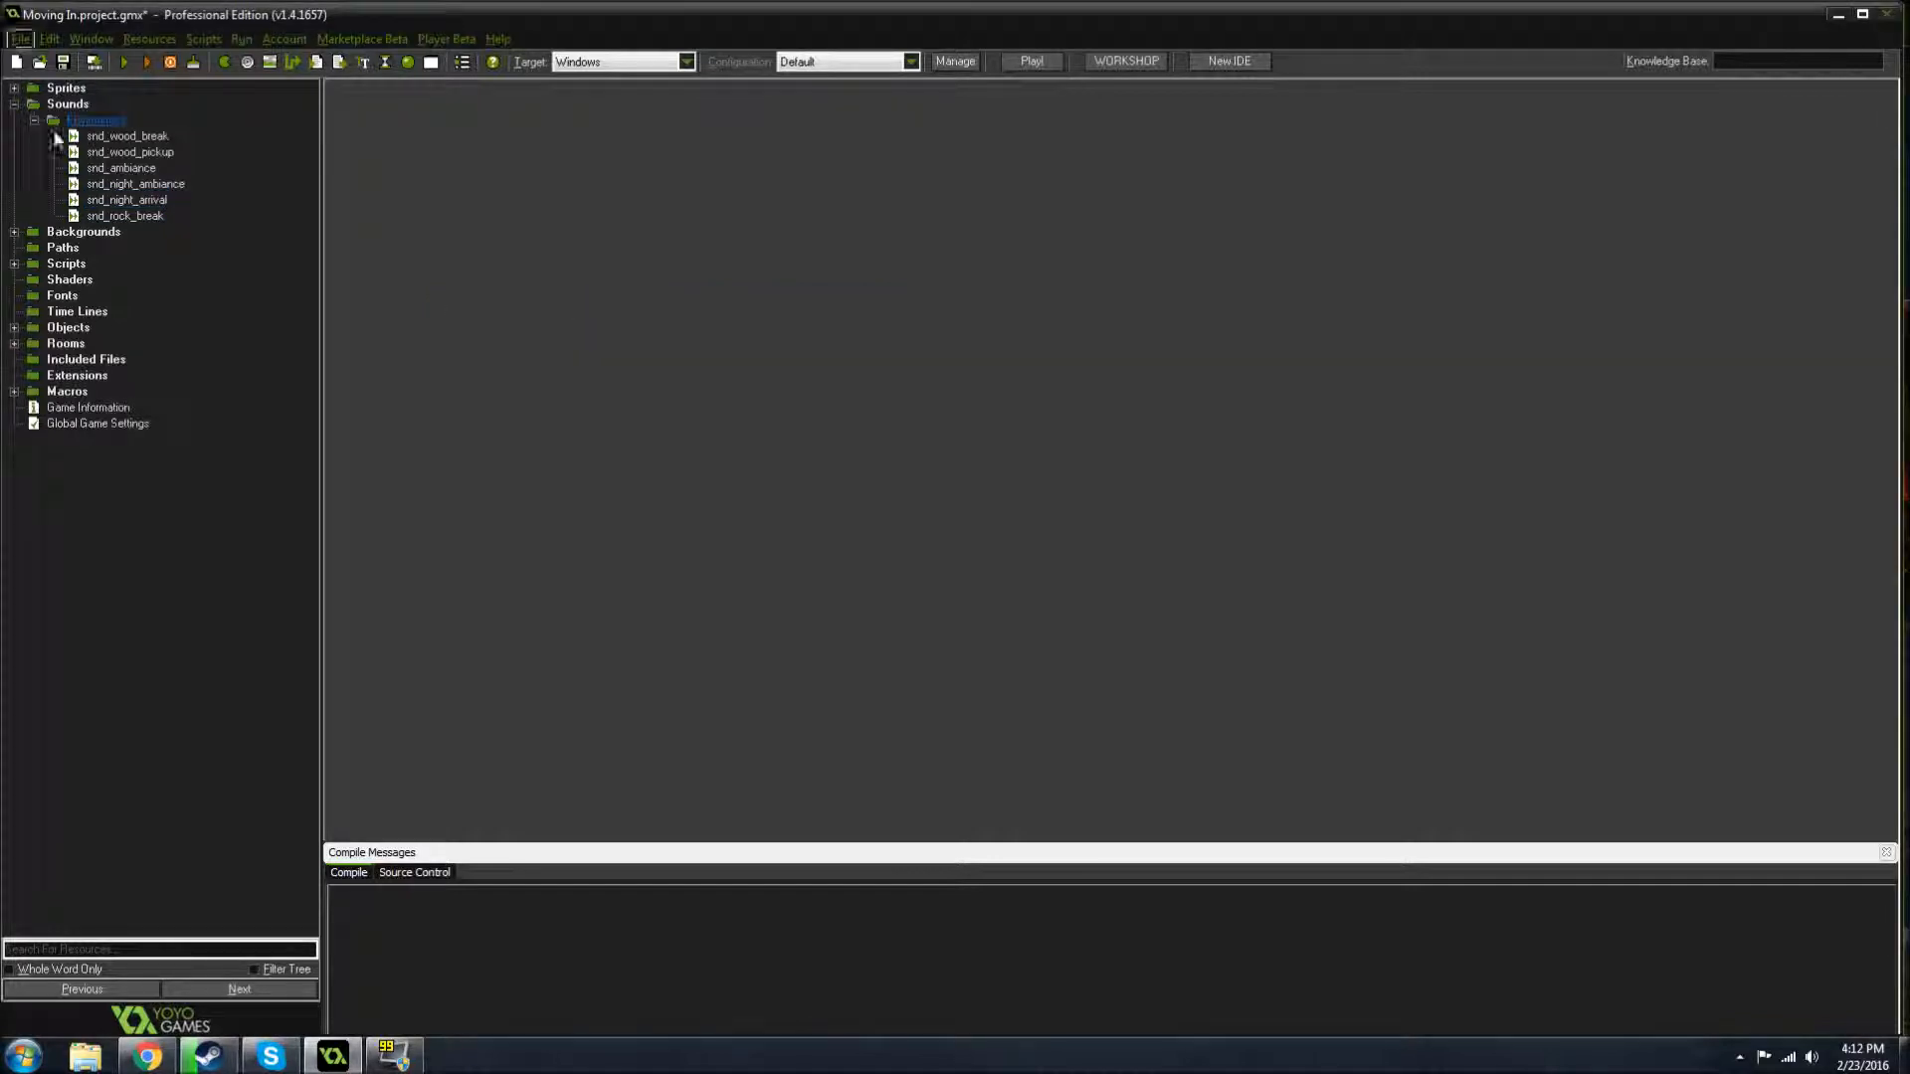
- Create a new background resource in the Backgrounds group
click(15, 105)
click(15, 119)
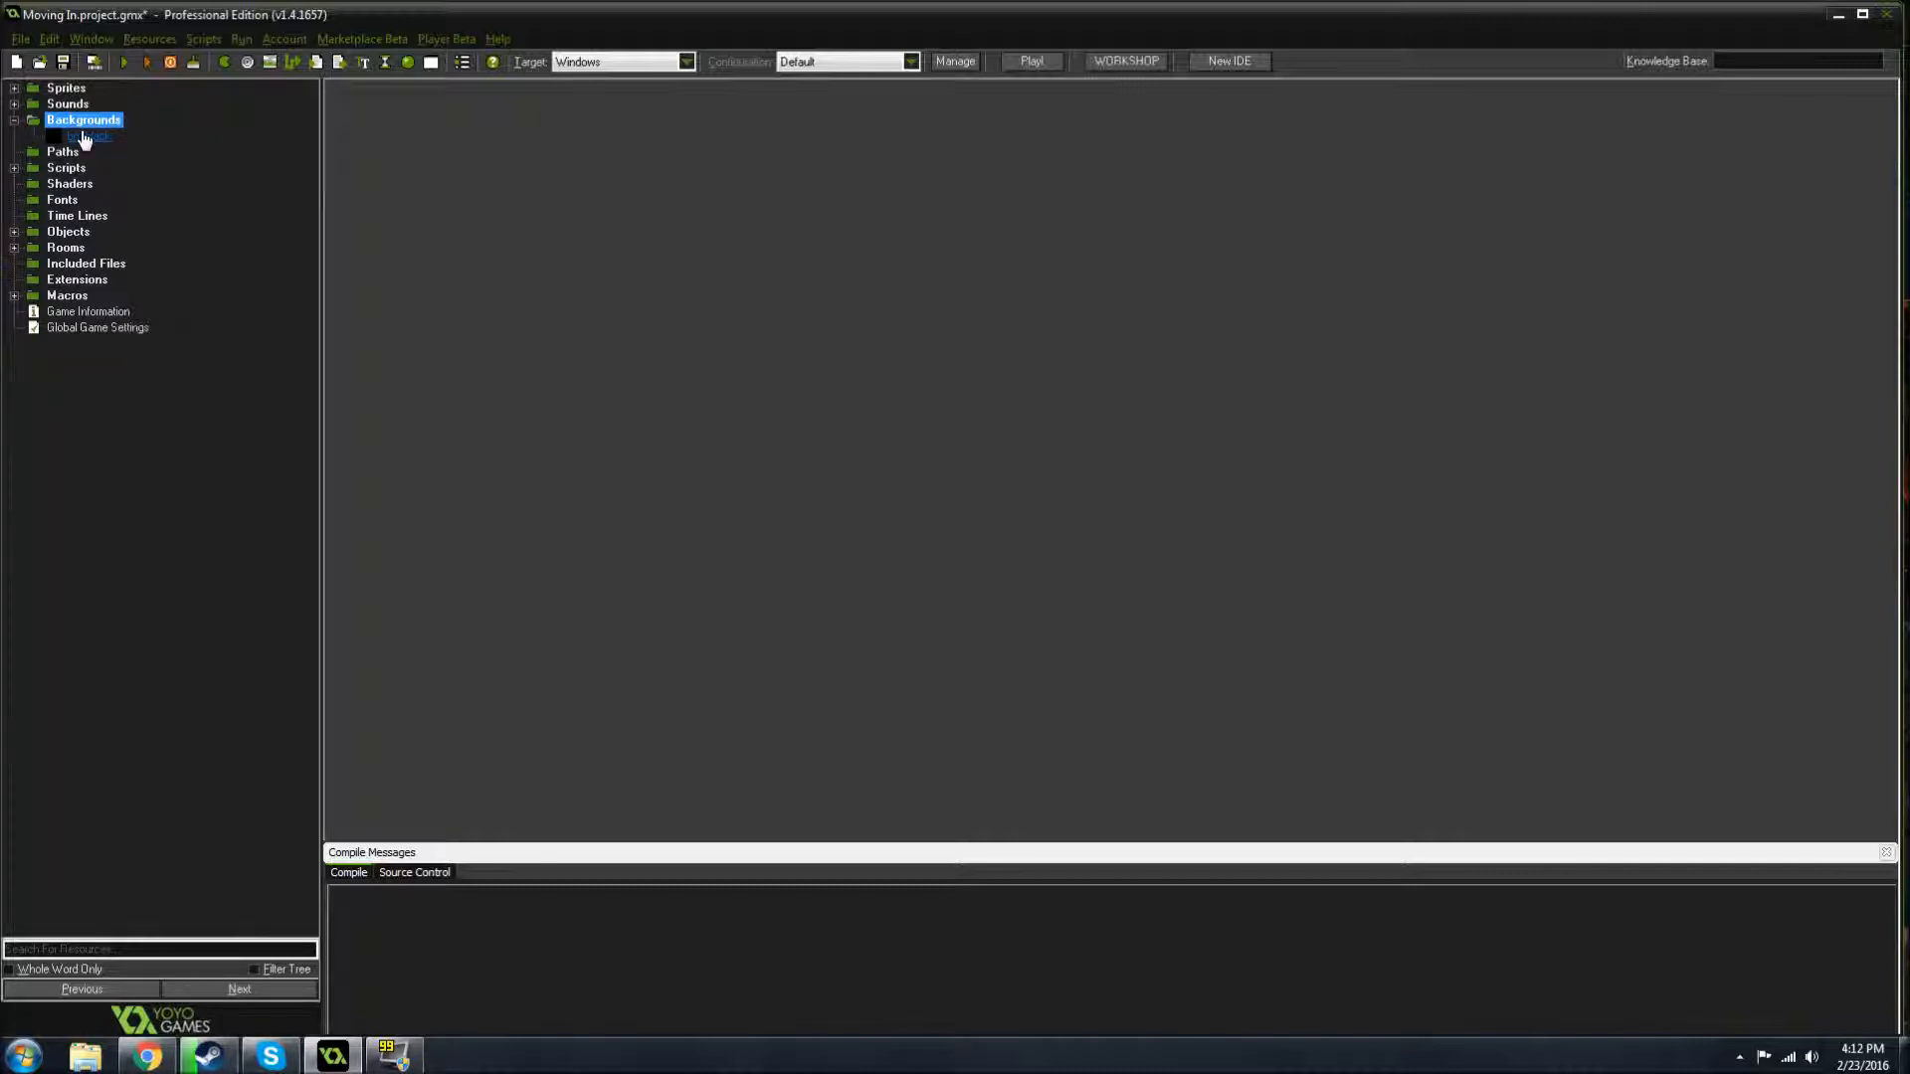
right_click(83, 122)
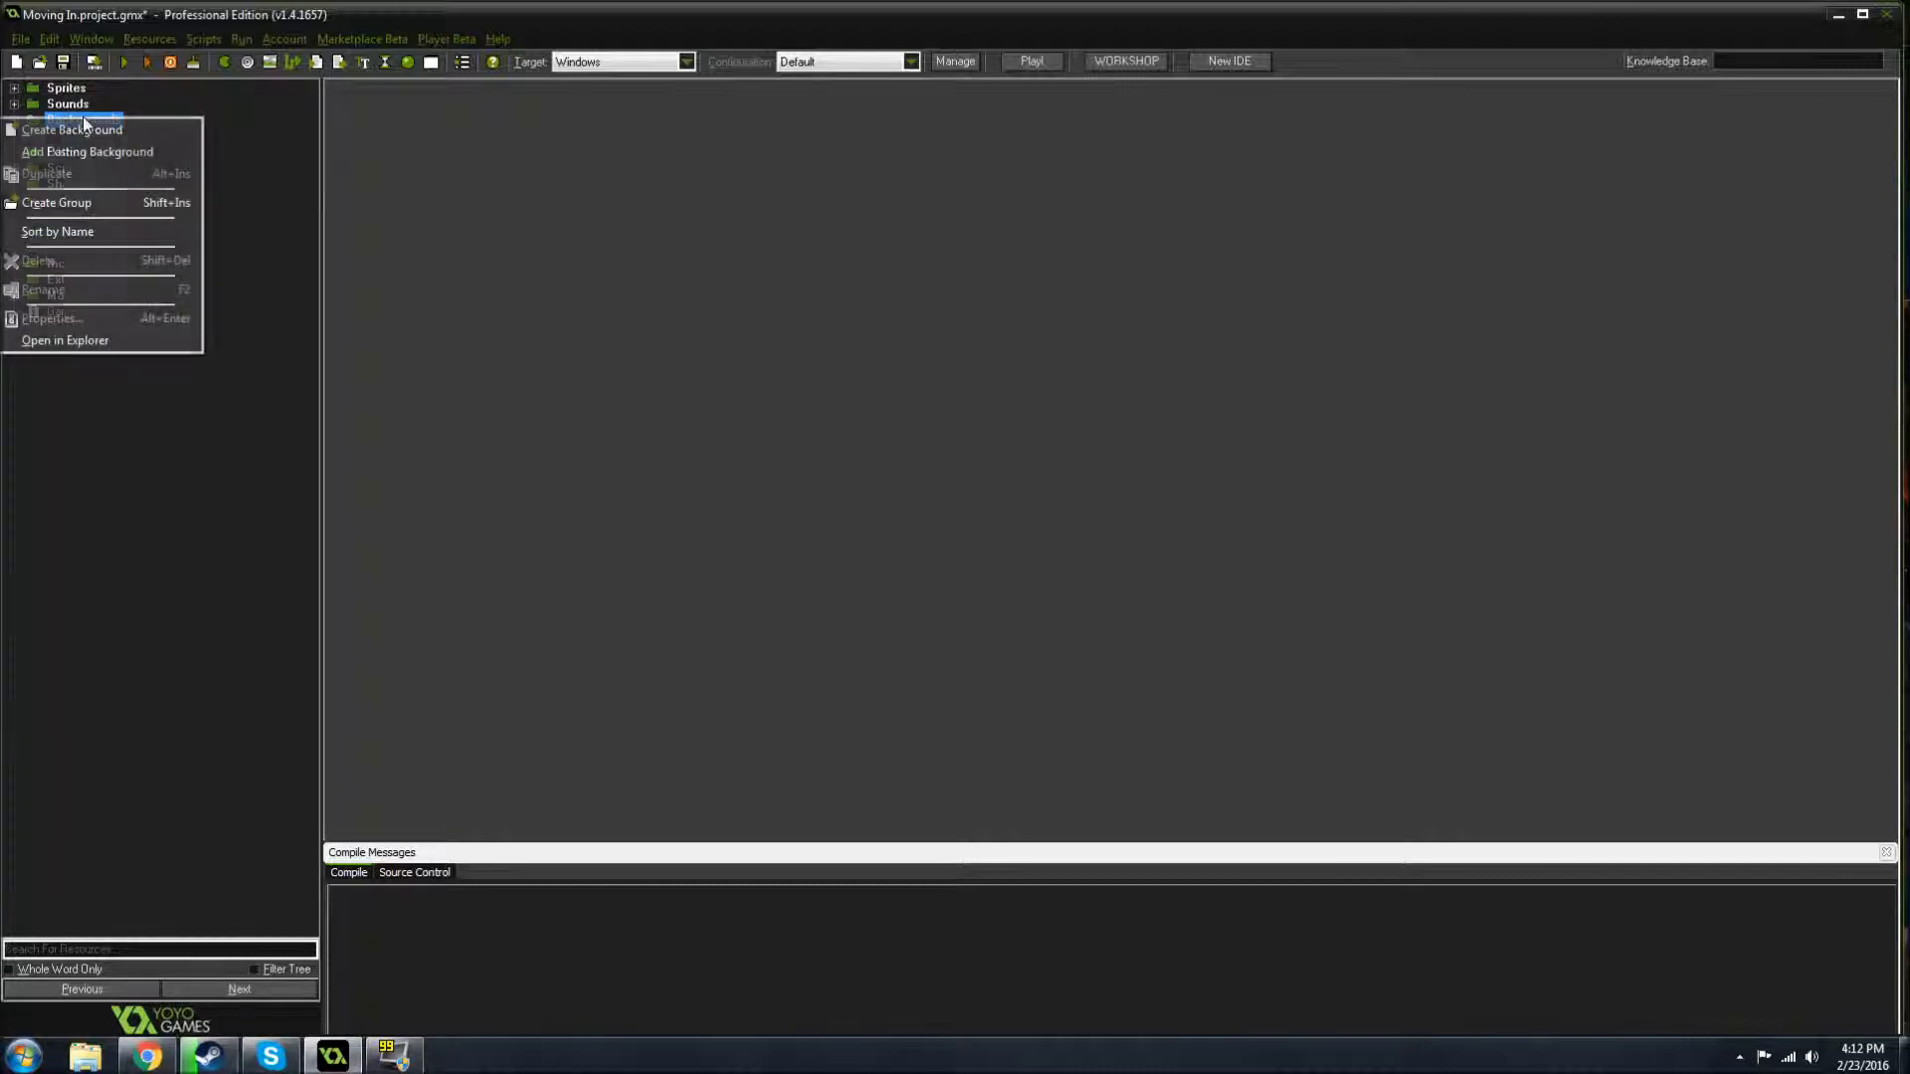
click(99, 129)
drag(708, 320, 649, 280)
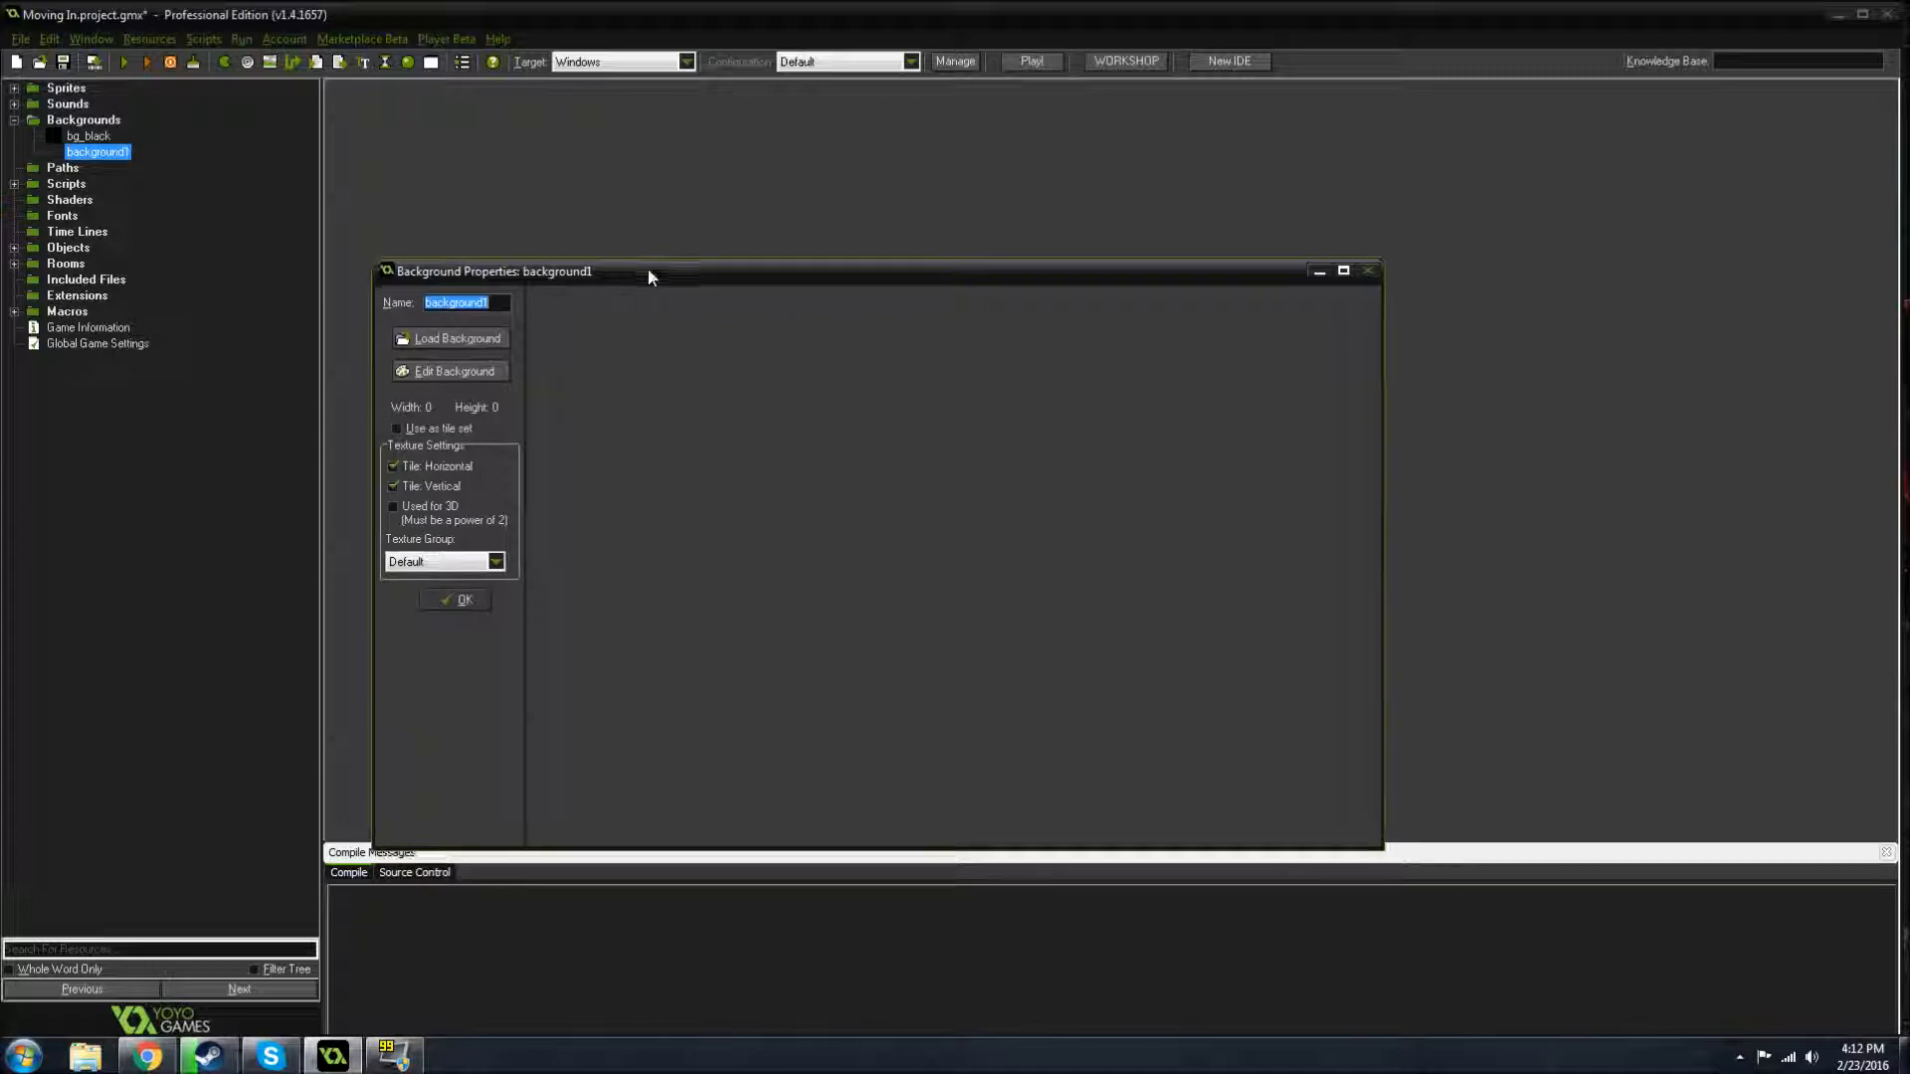
- Give the new background a blank 64 x 64 image in the image editor and accept it
click(454, 371)
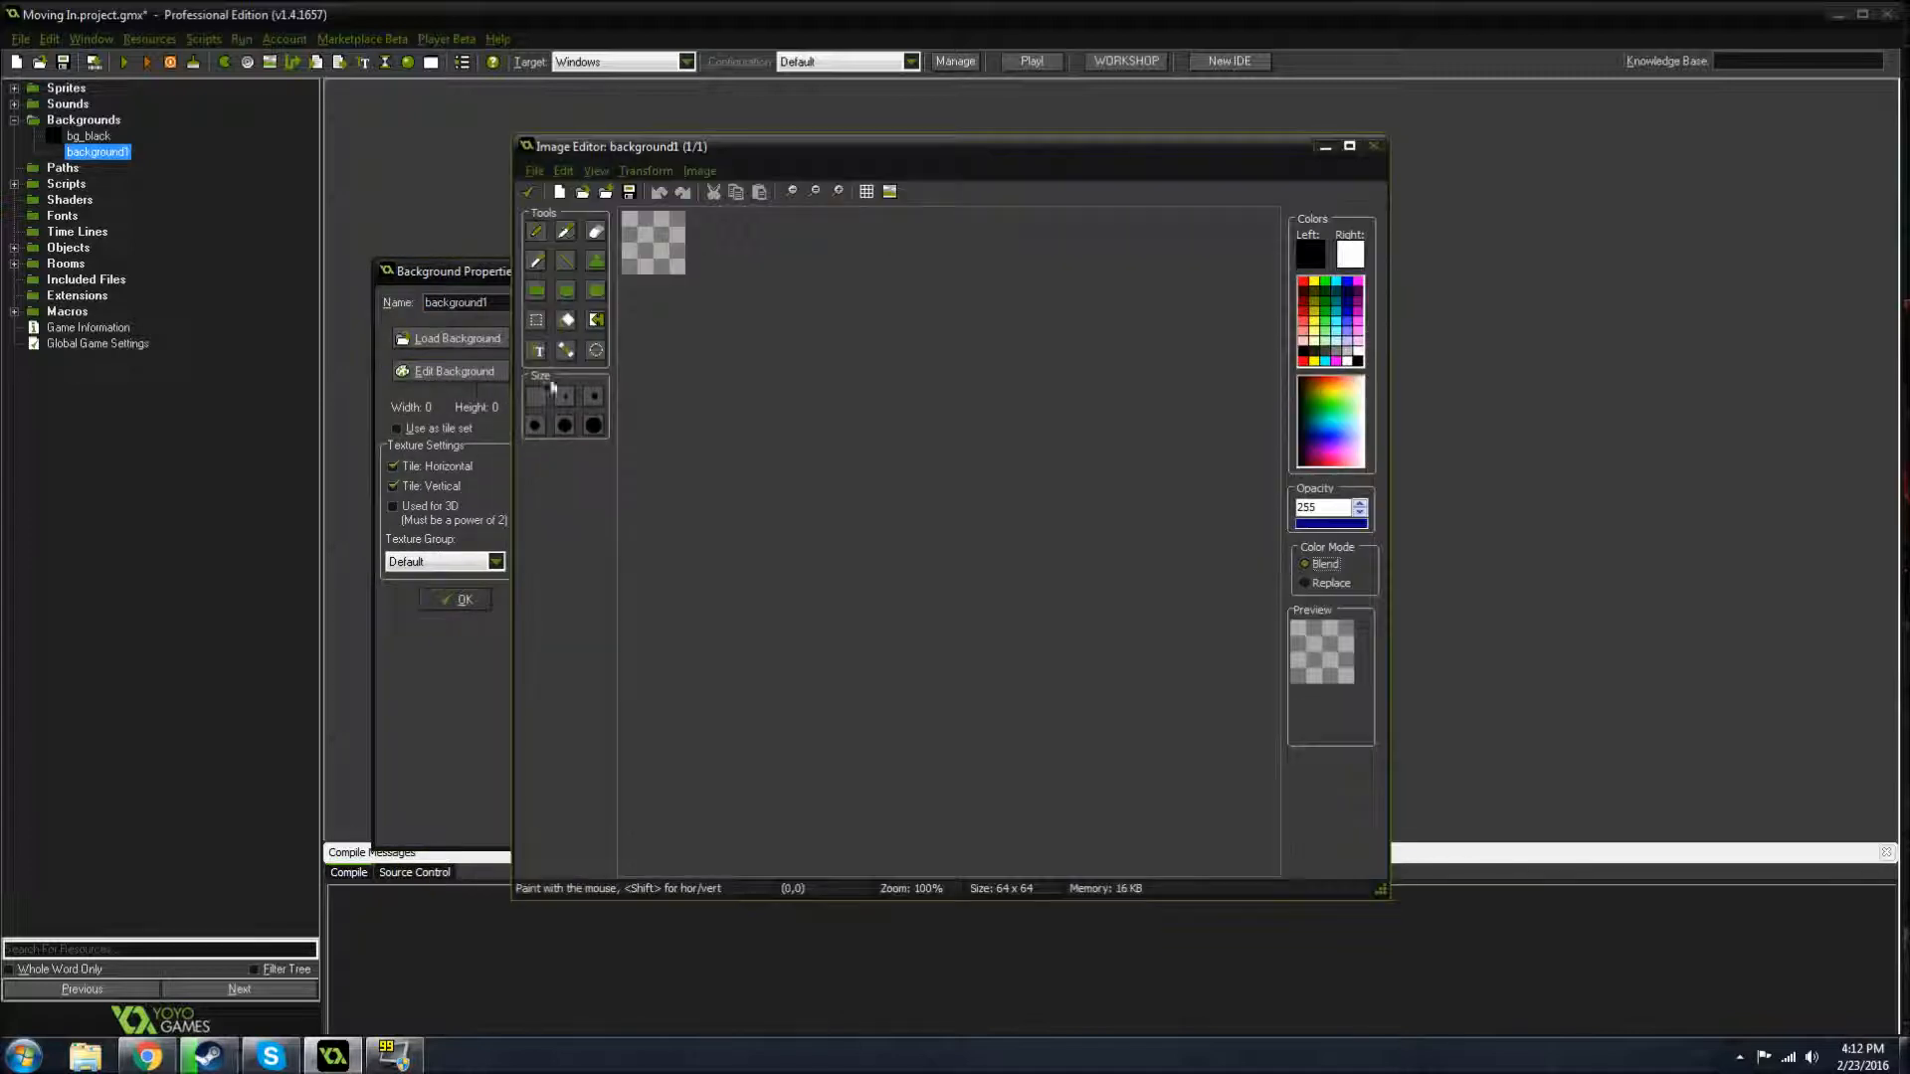
scroll(780, 356, up, 5)
scroll(756, 364, down, 2)
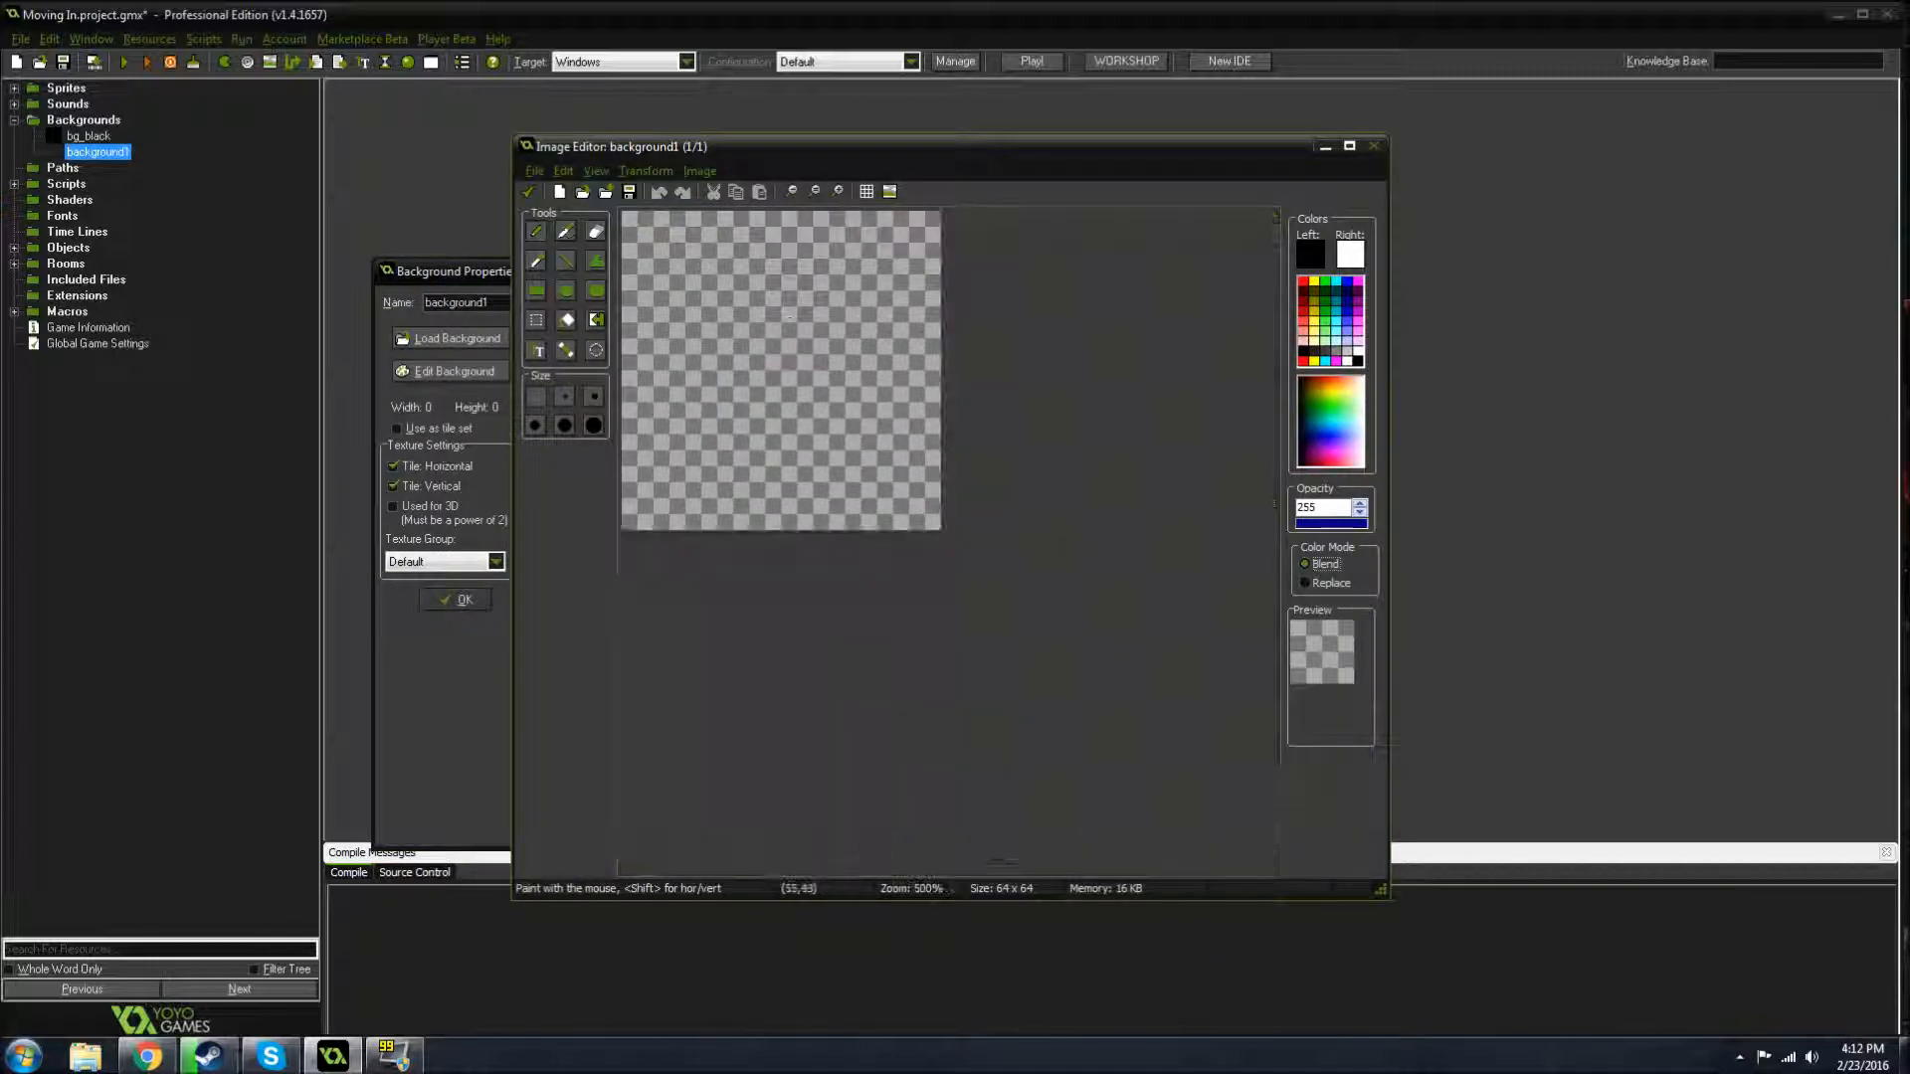
click(528, 192)
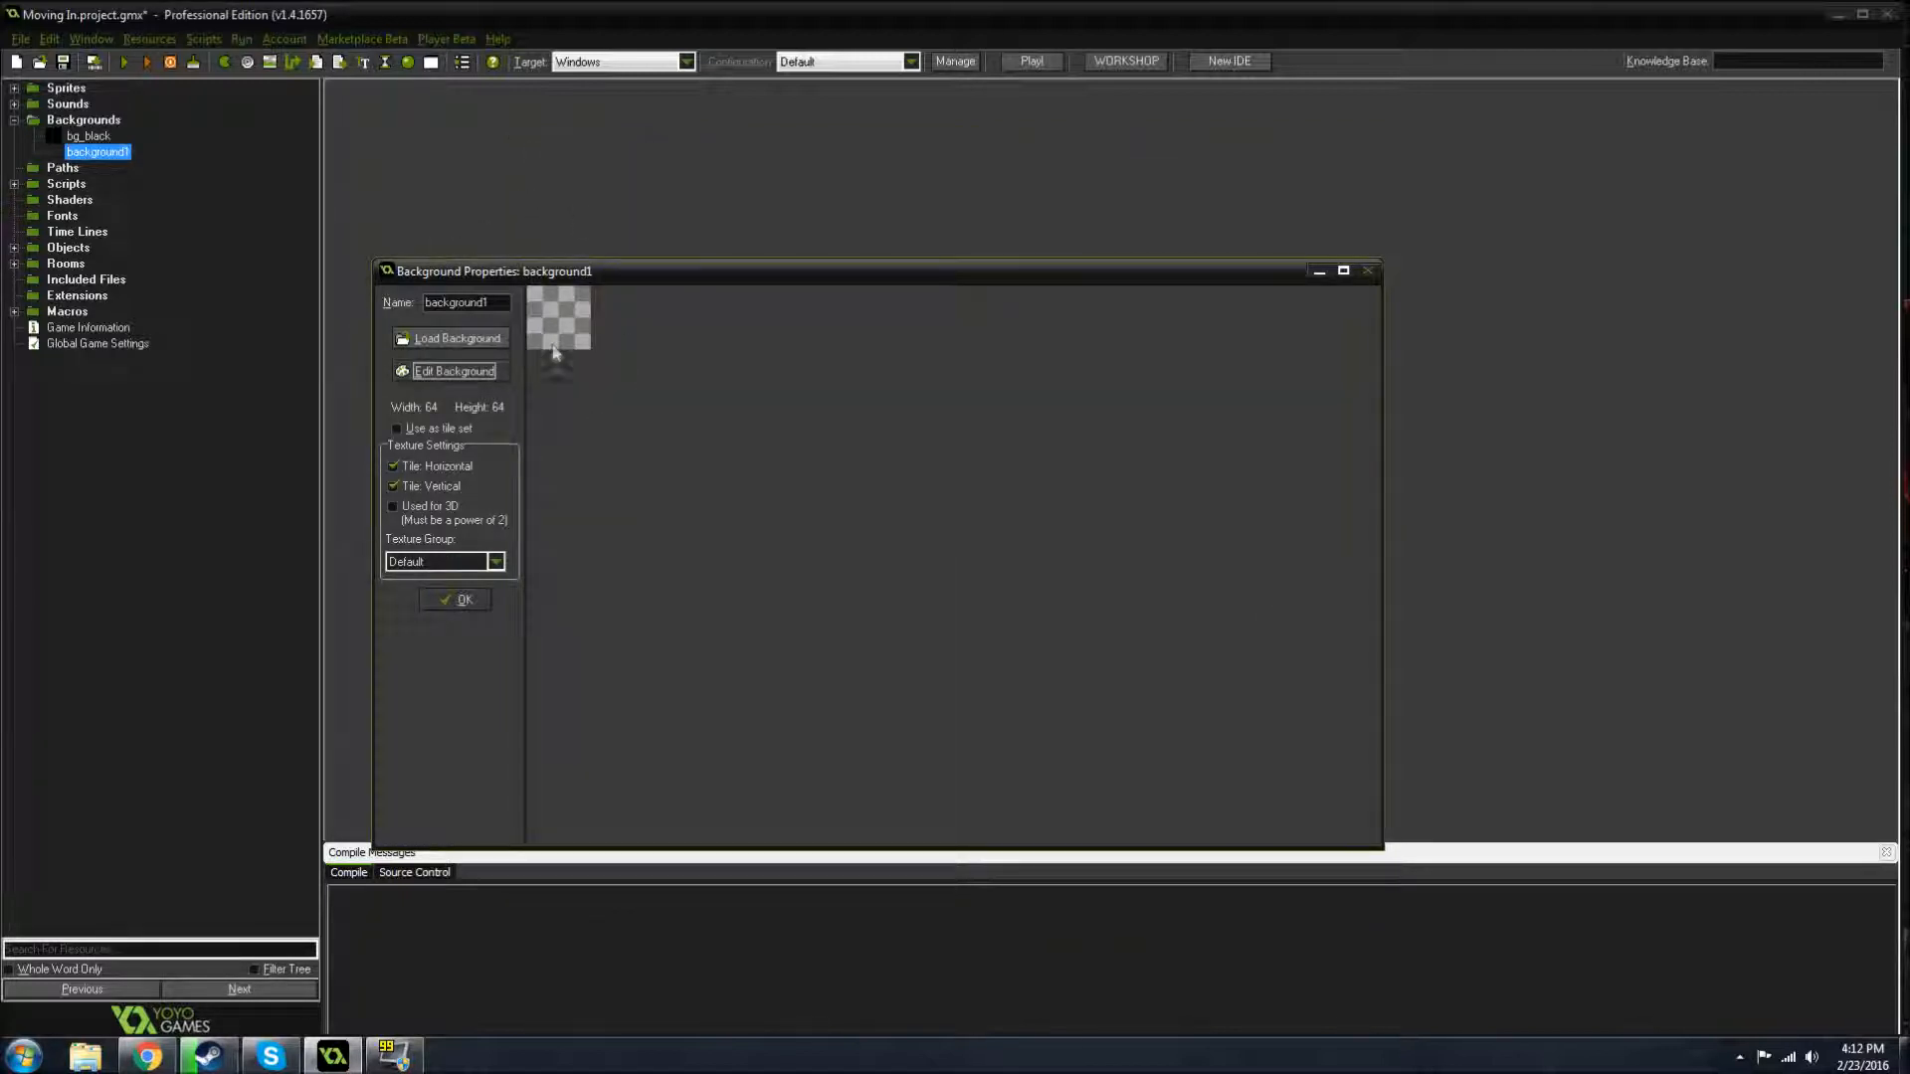
- View the available background image files without loading one, and confirm the new background's properties
click(452, 338)
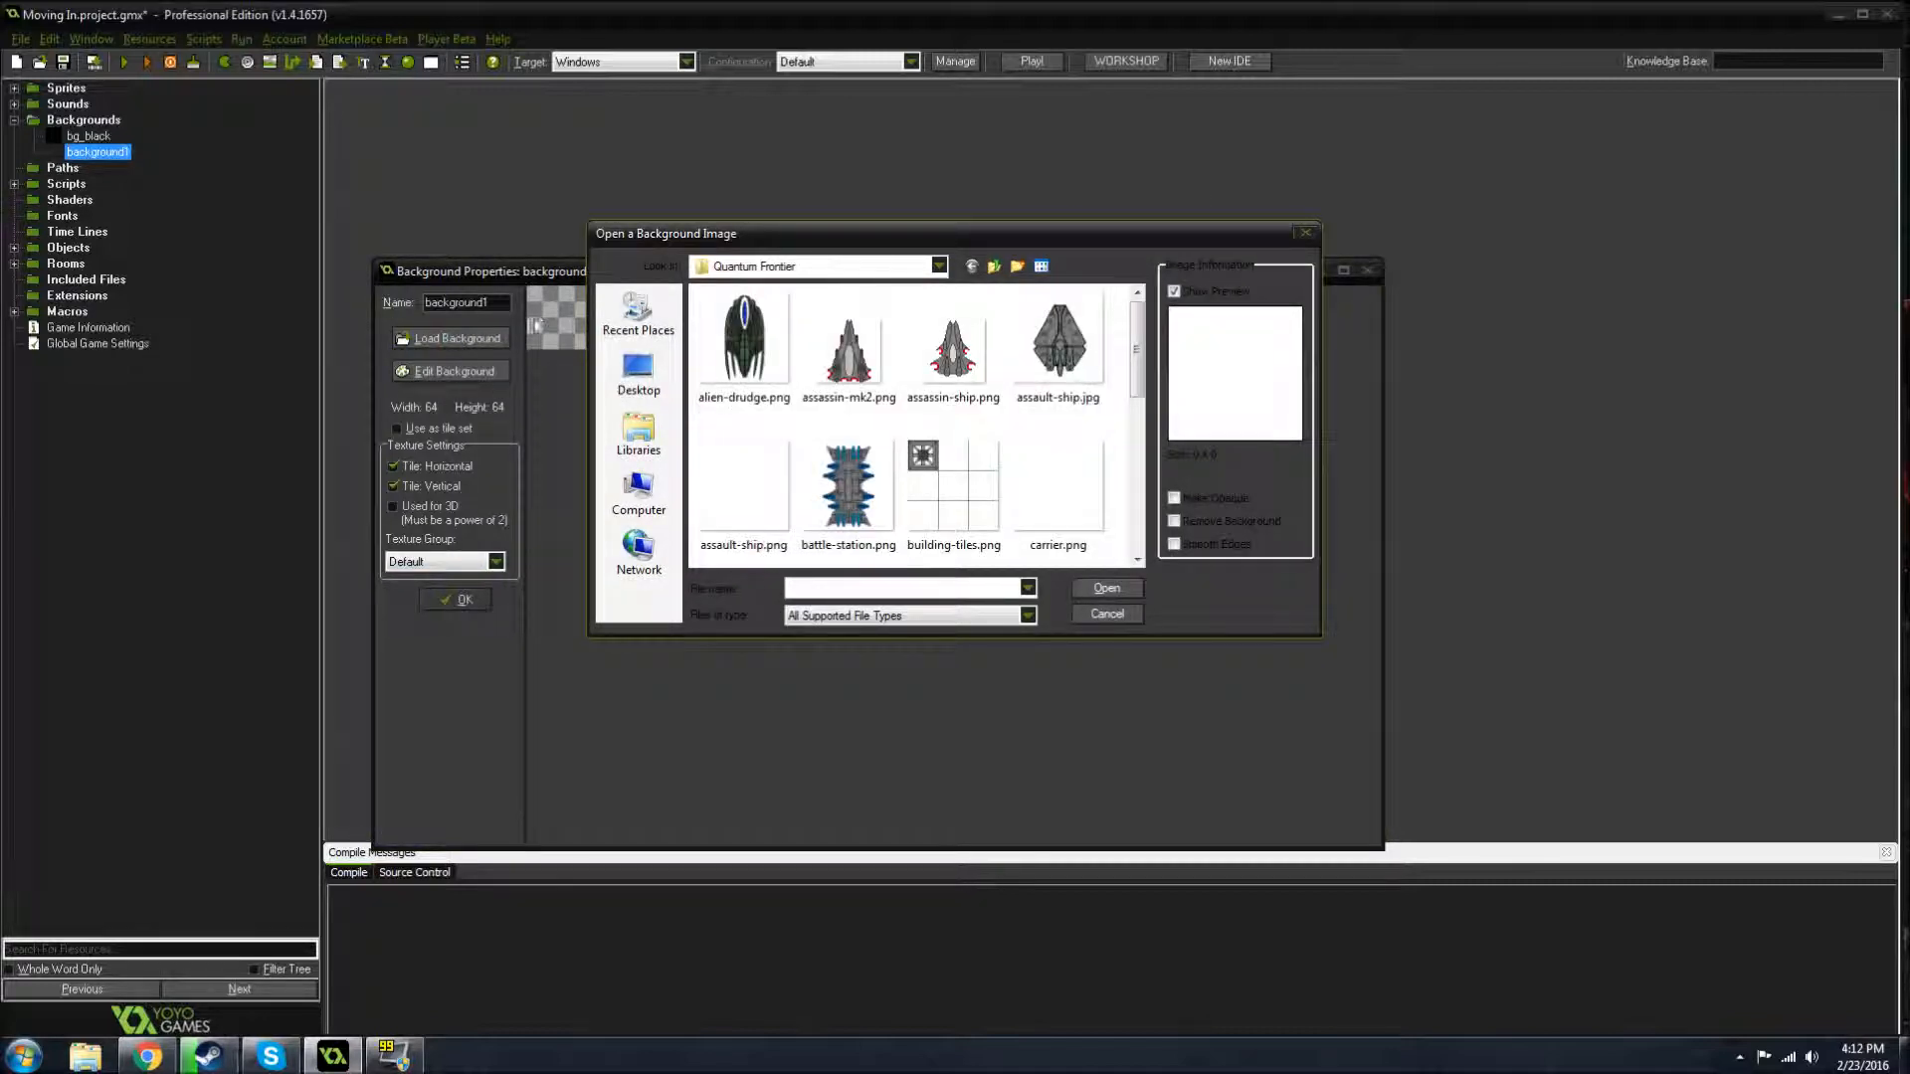
click(1099, 614)
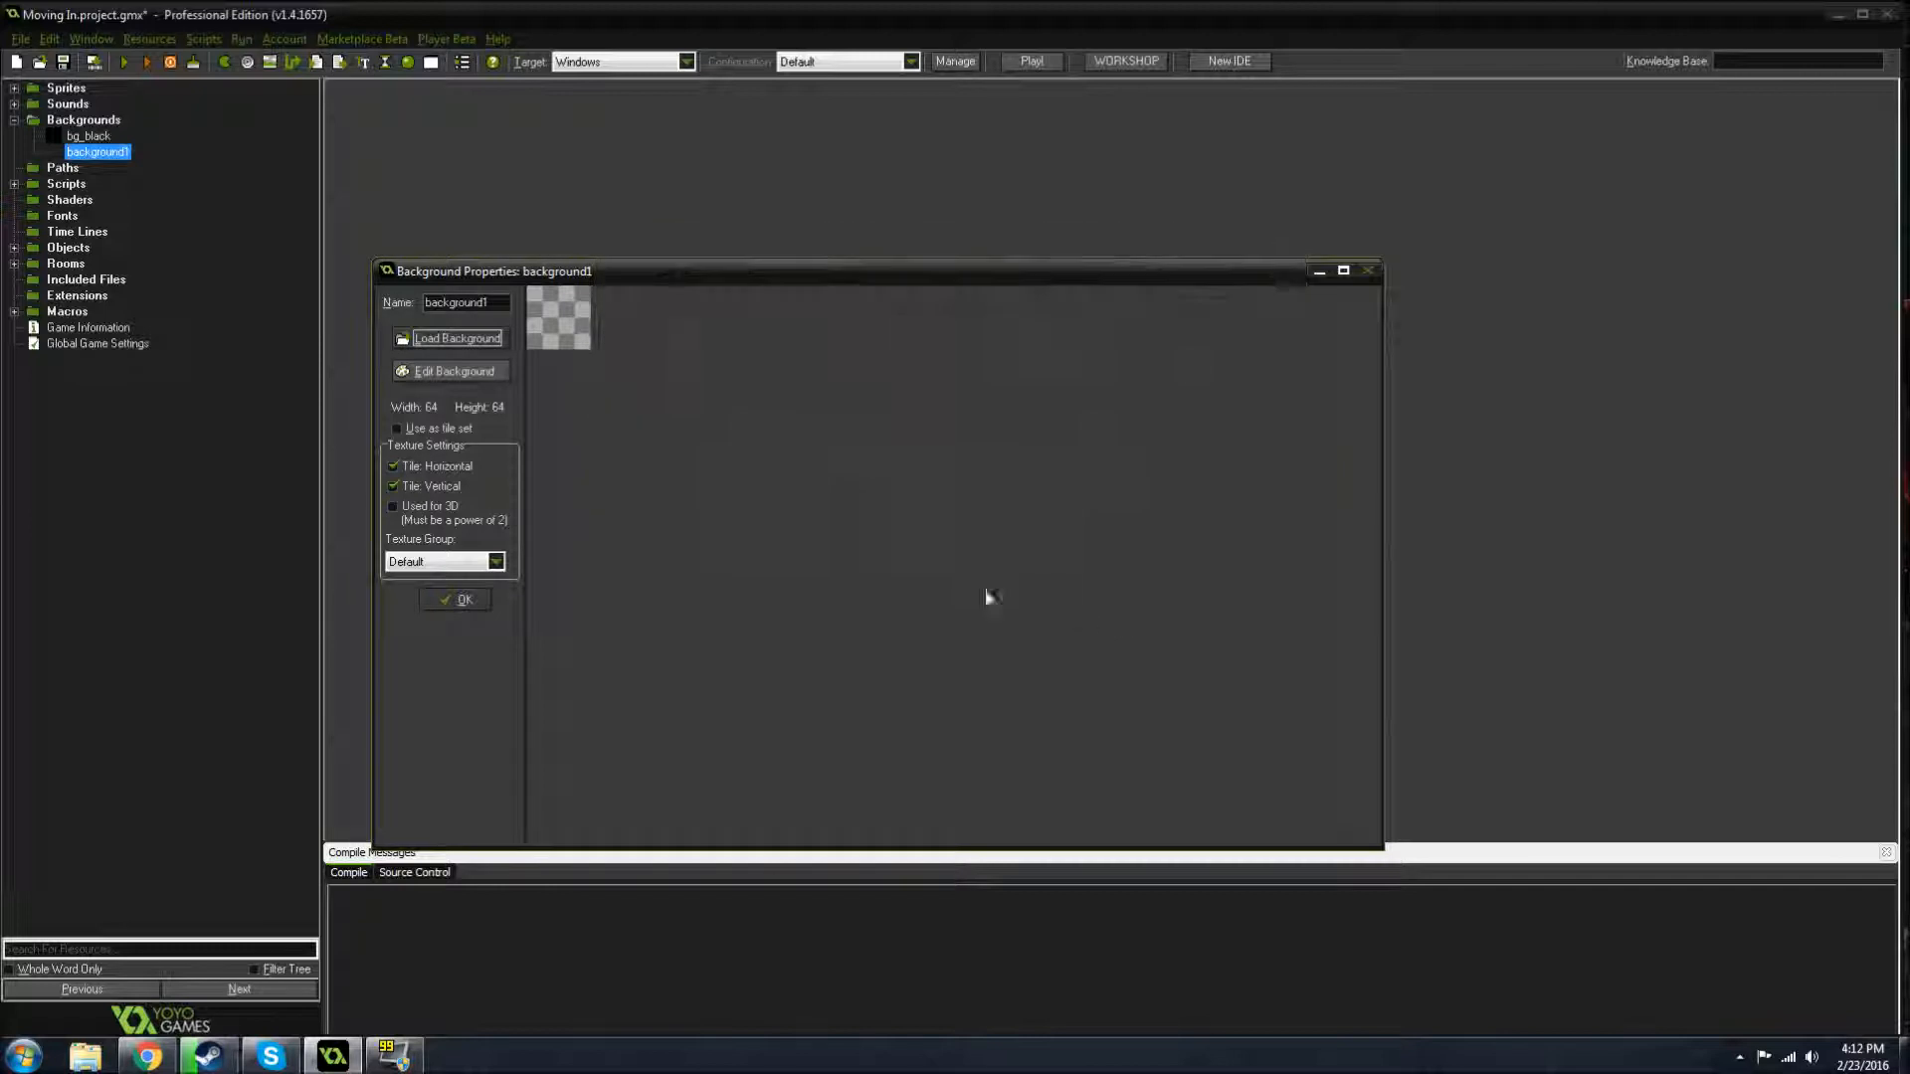
click(451, 597)
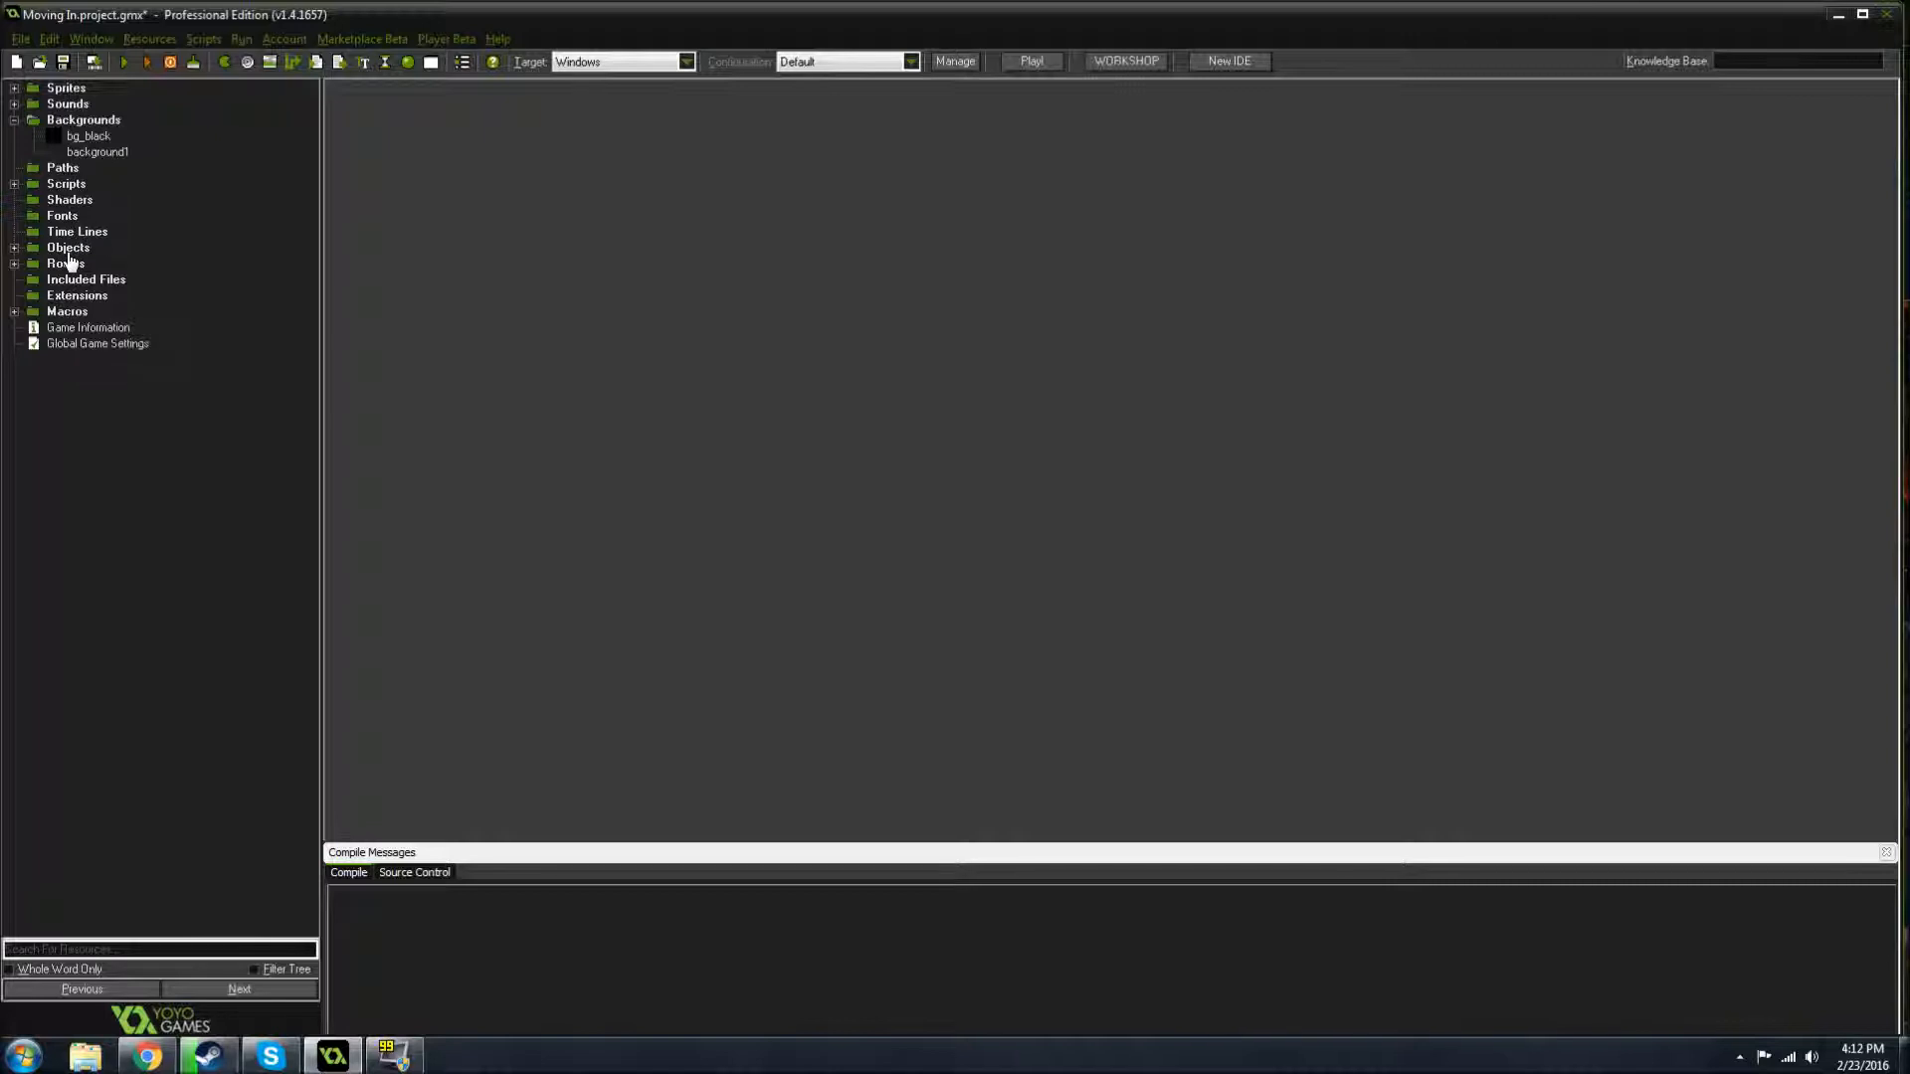
- Examine the contents of the Scripts group and its Particles subgroup
click(14, 184)
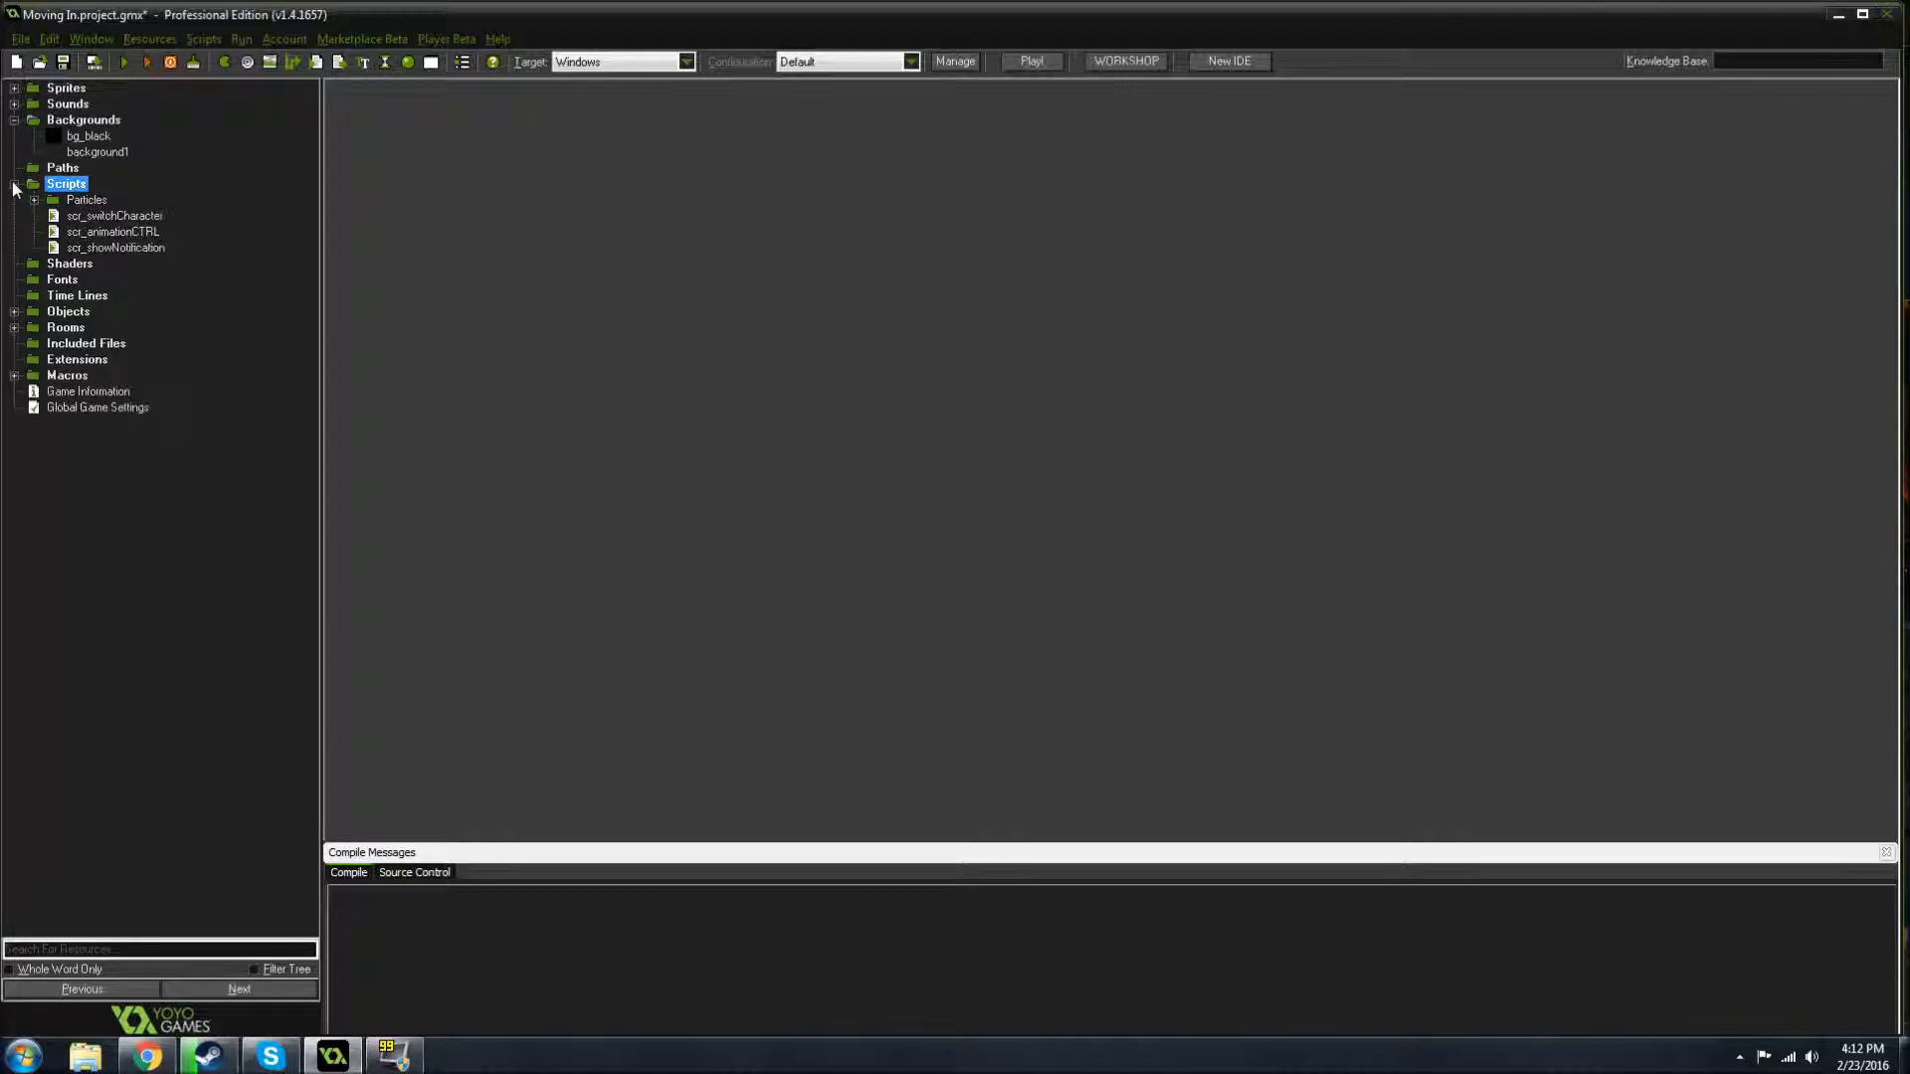
click(33, 200)
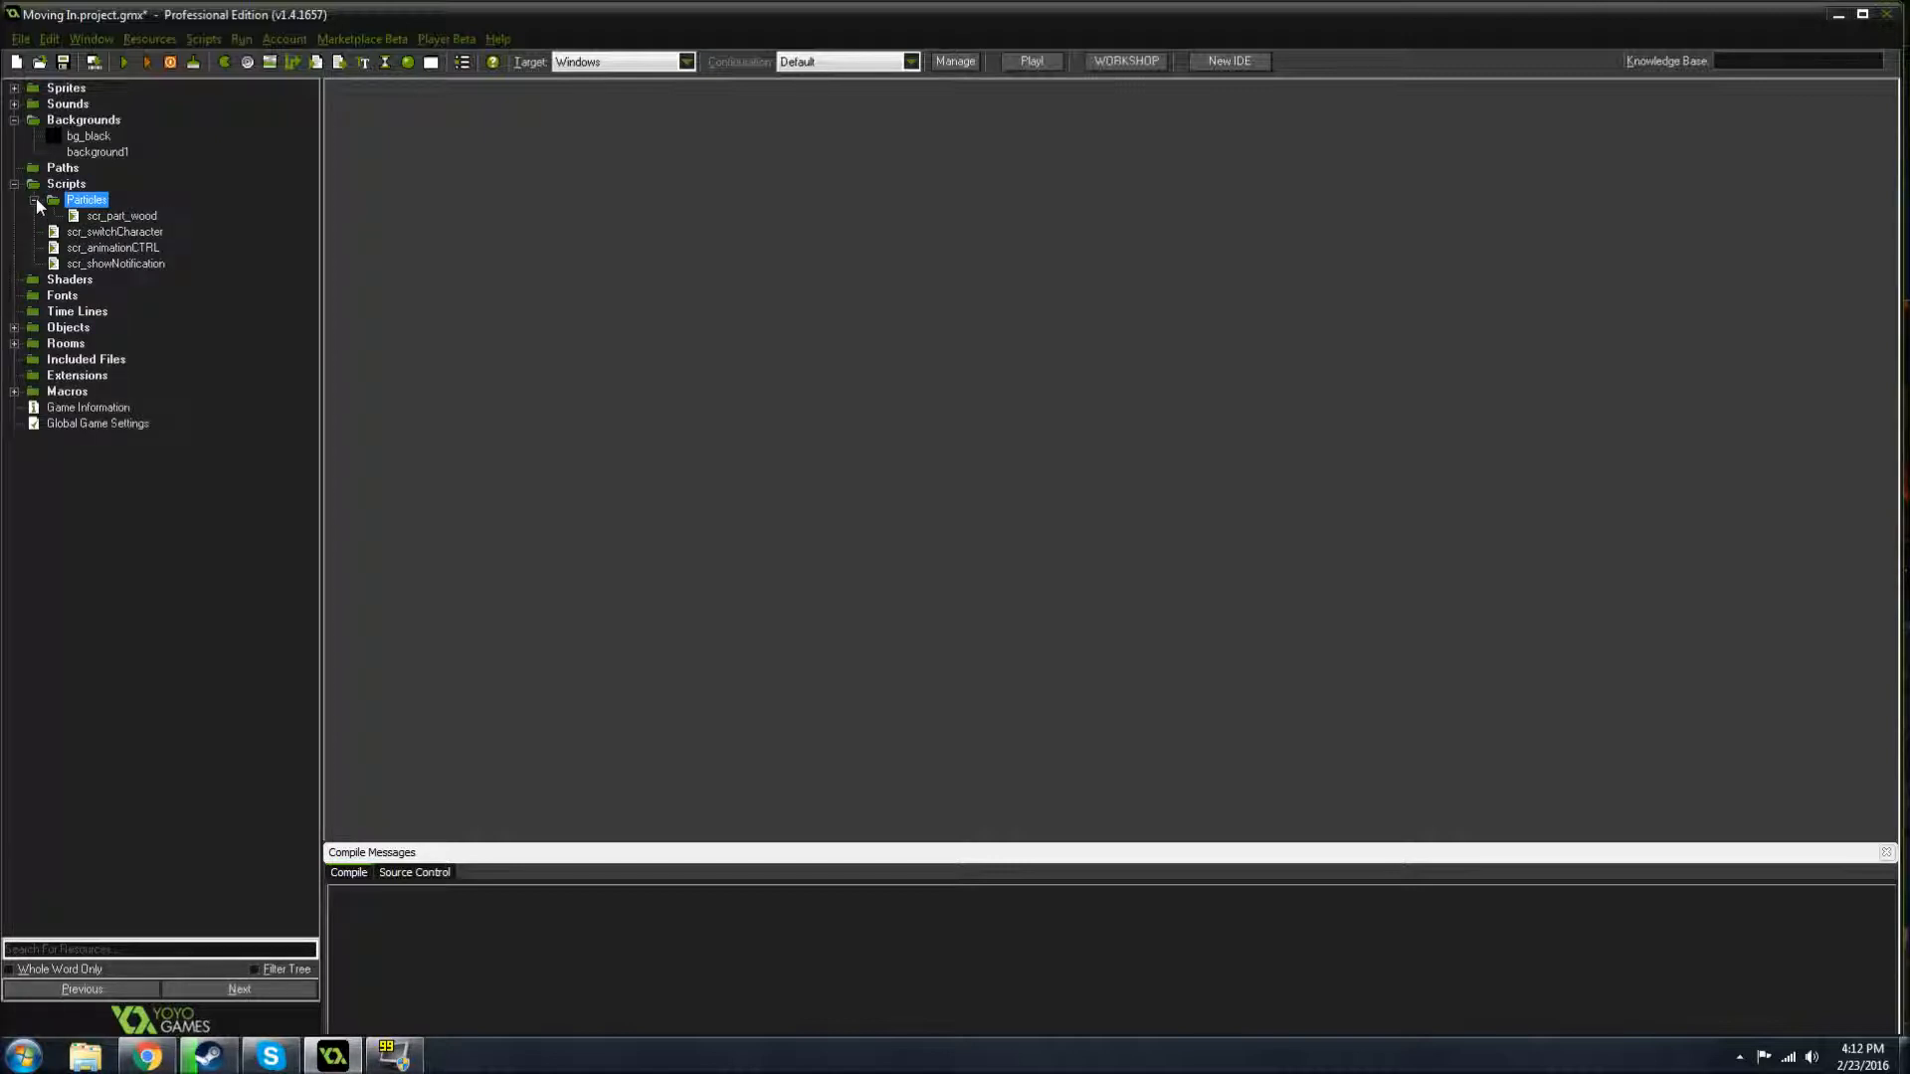
click(33, 200)
click(69, 198)
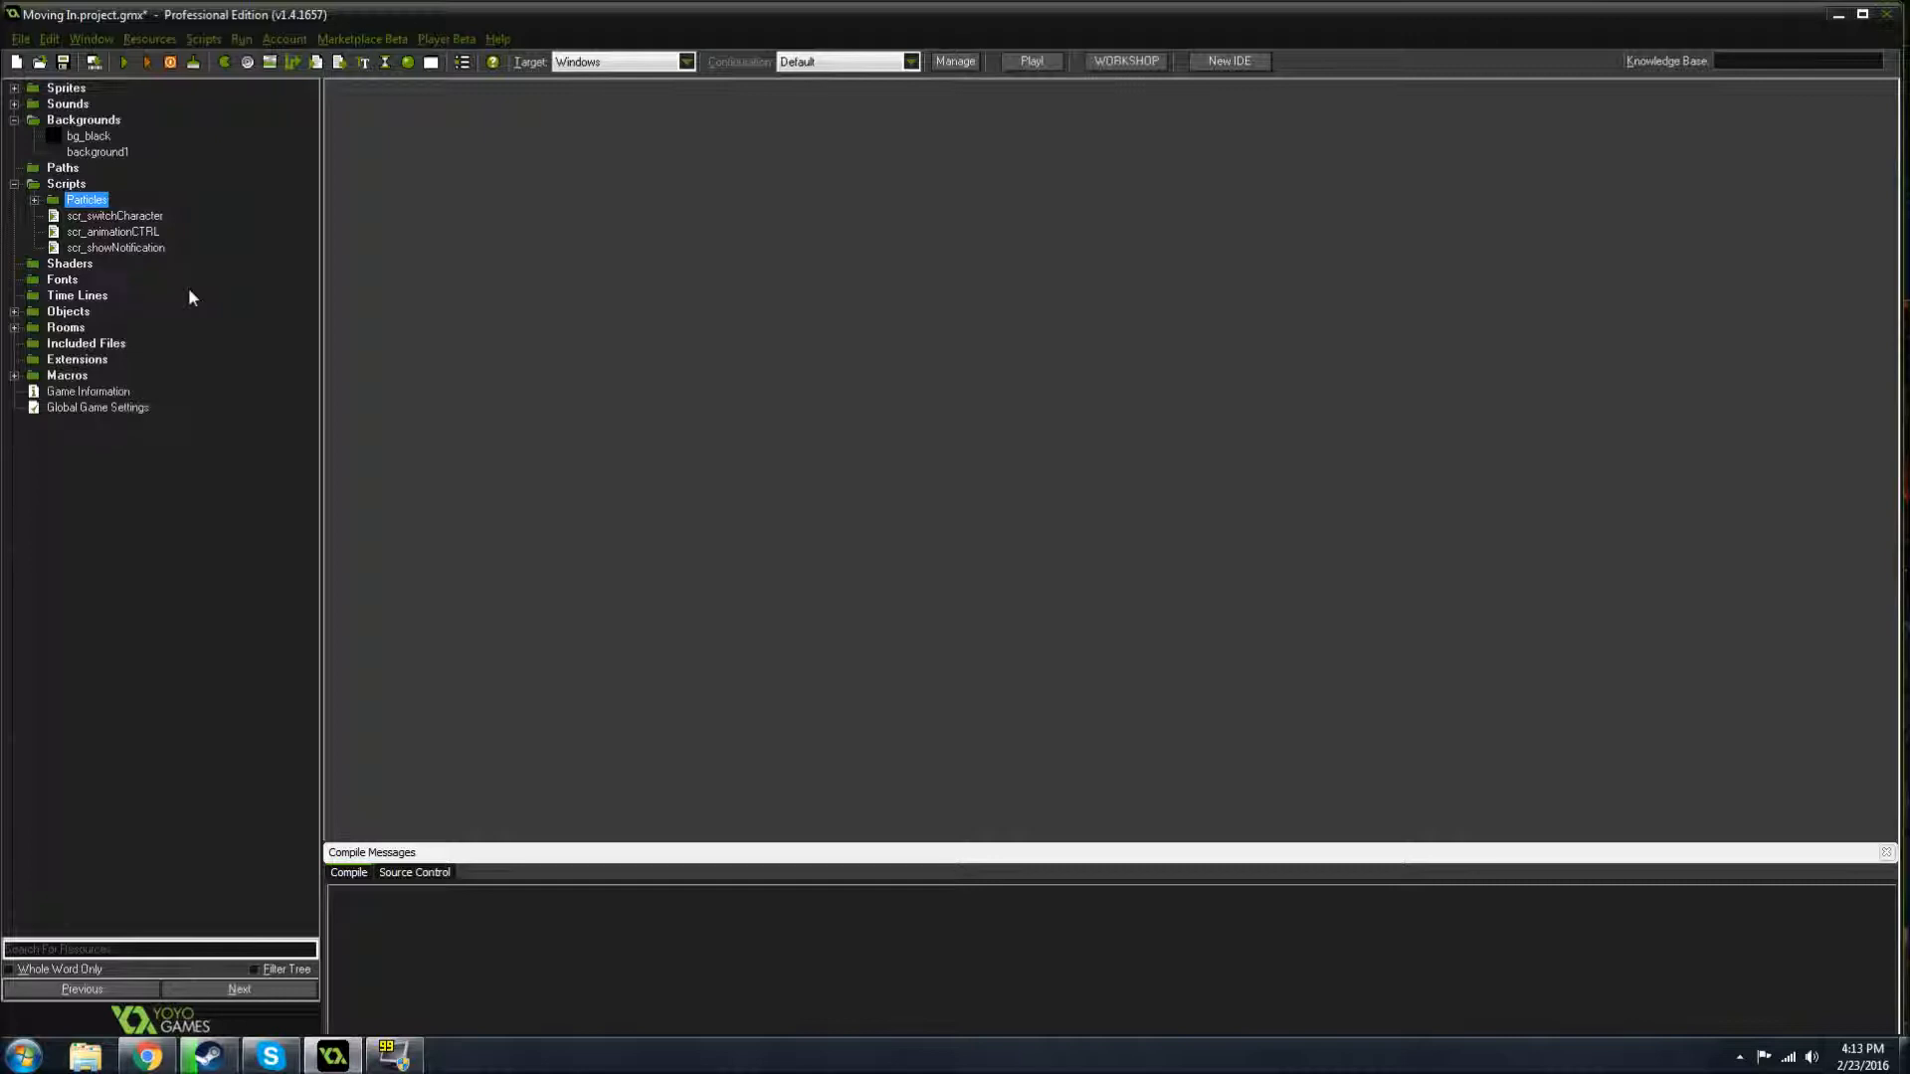
- Review the Inputs code in the Step event of obj_player, found in the Player subgroup of Humanoids, and close the object
double_click(30, 312)
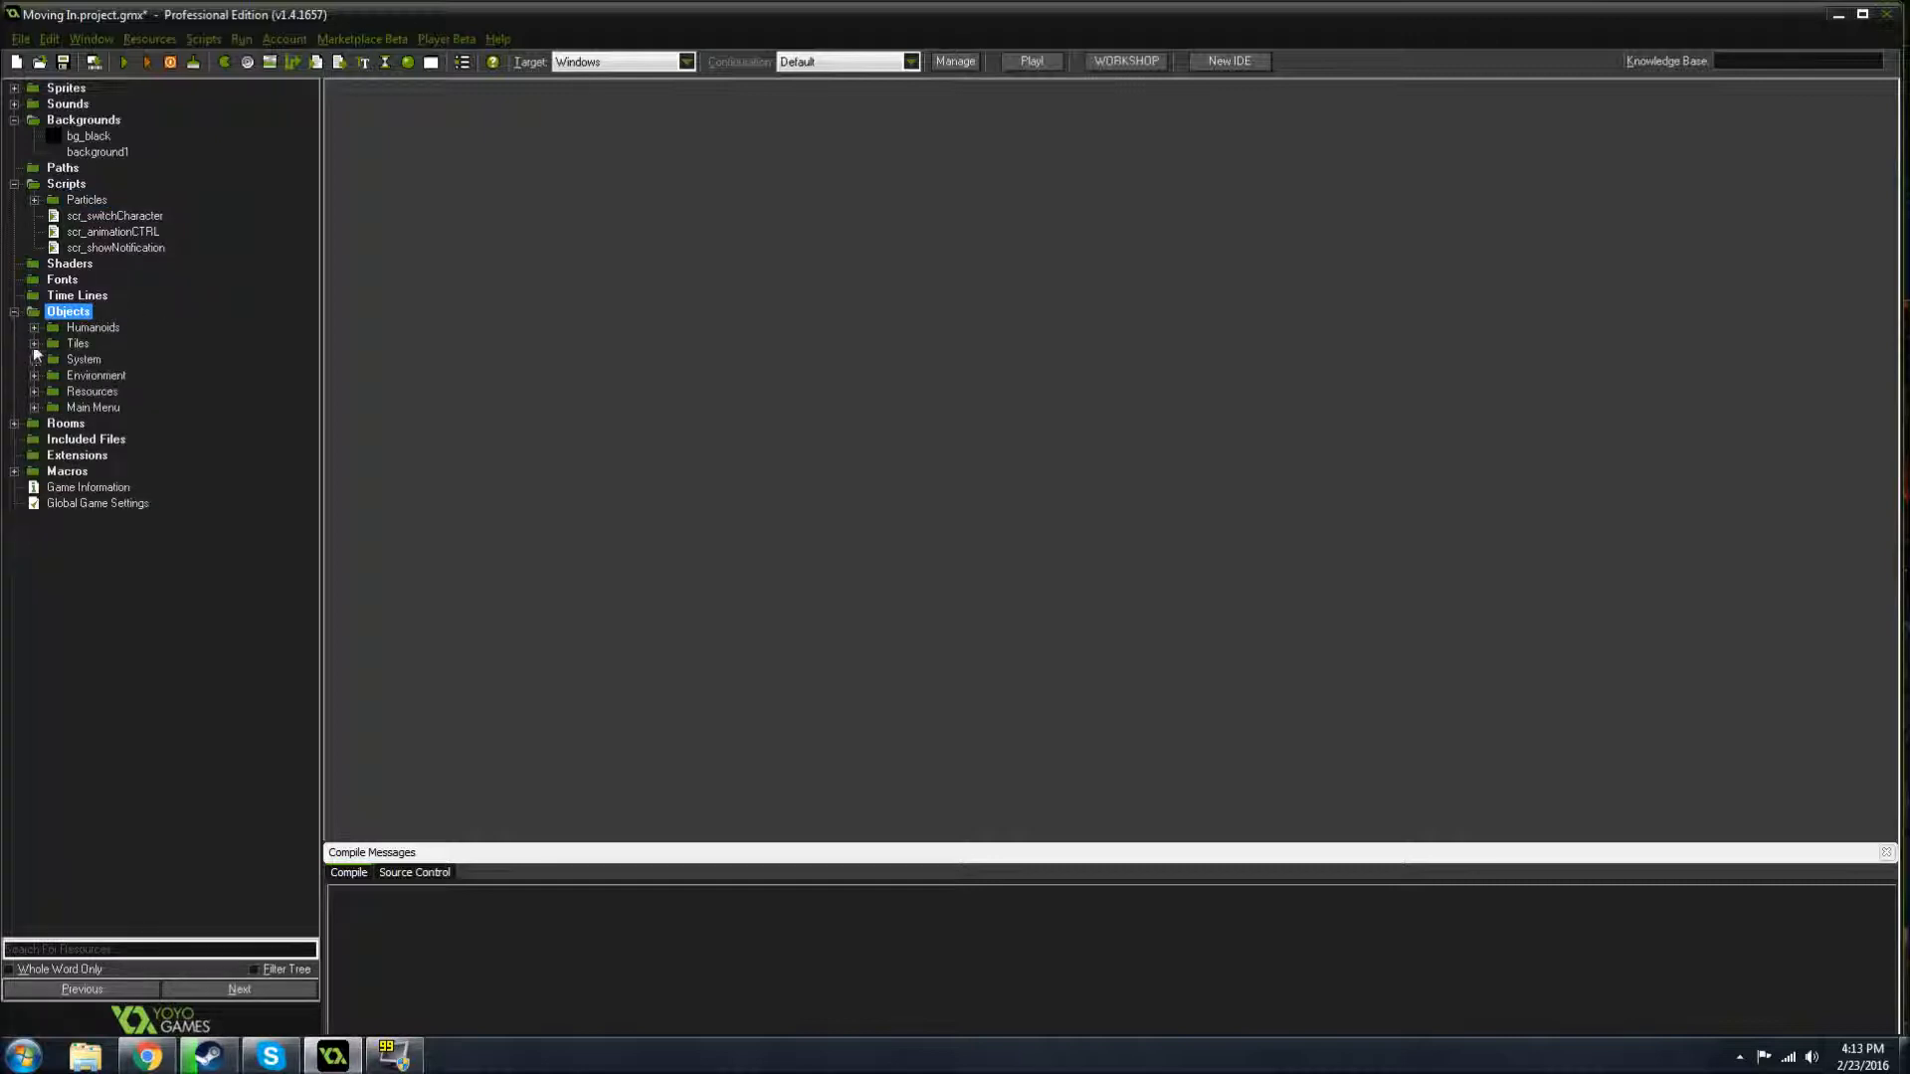
double_click(52, 329)
click(54, 343)
double_click(129, 359)
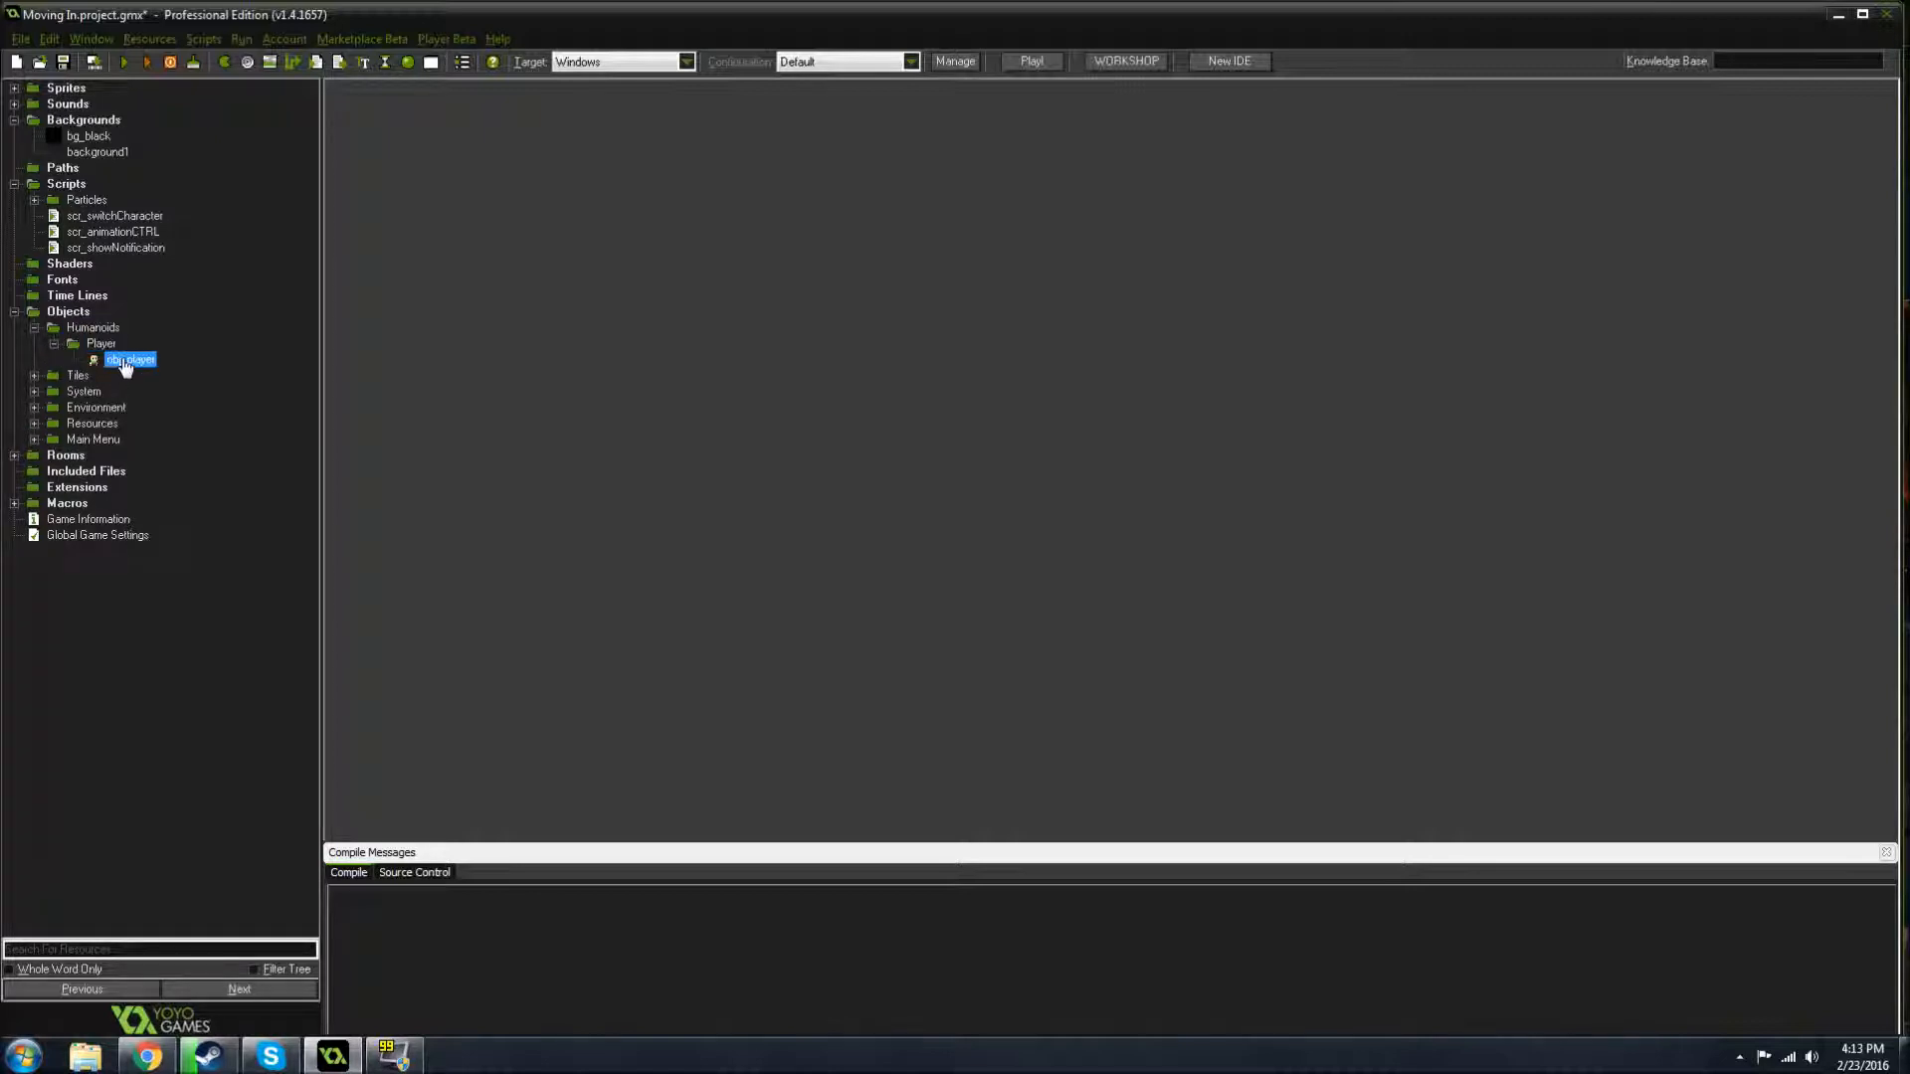
click(577, 337)
double_click(861, 325)
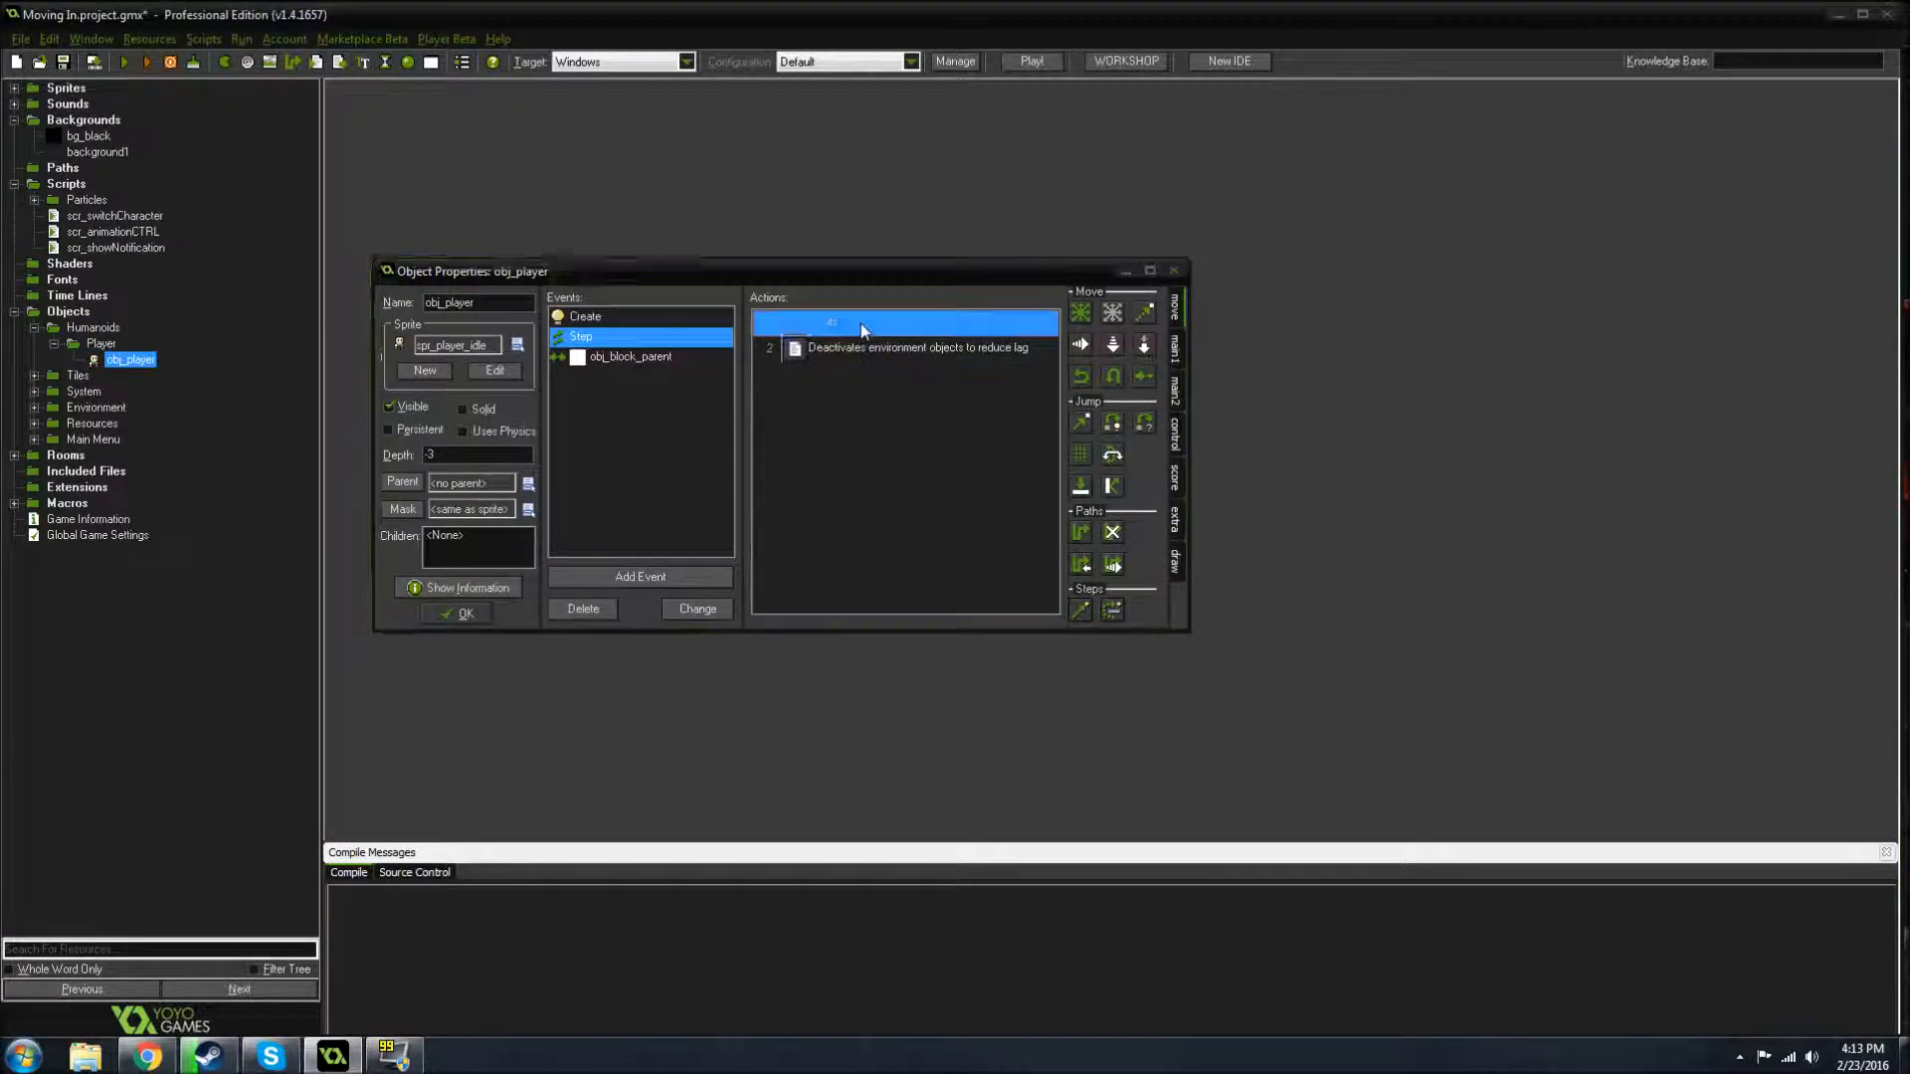
scroll(418, 257, down, 20)
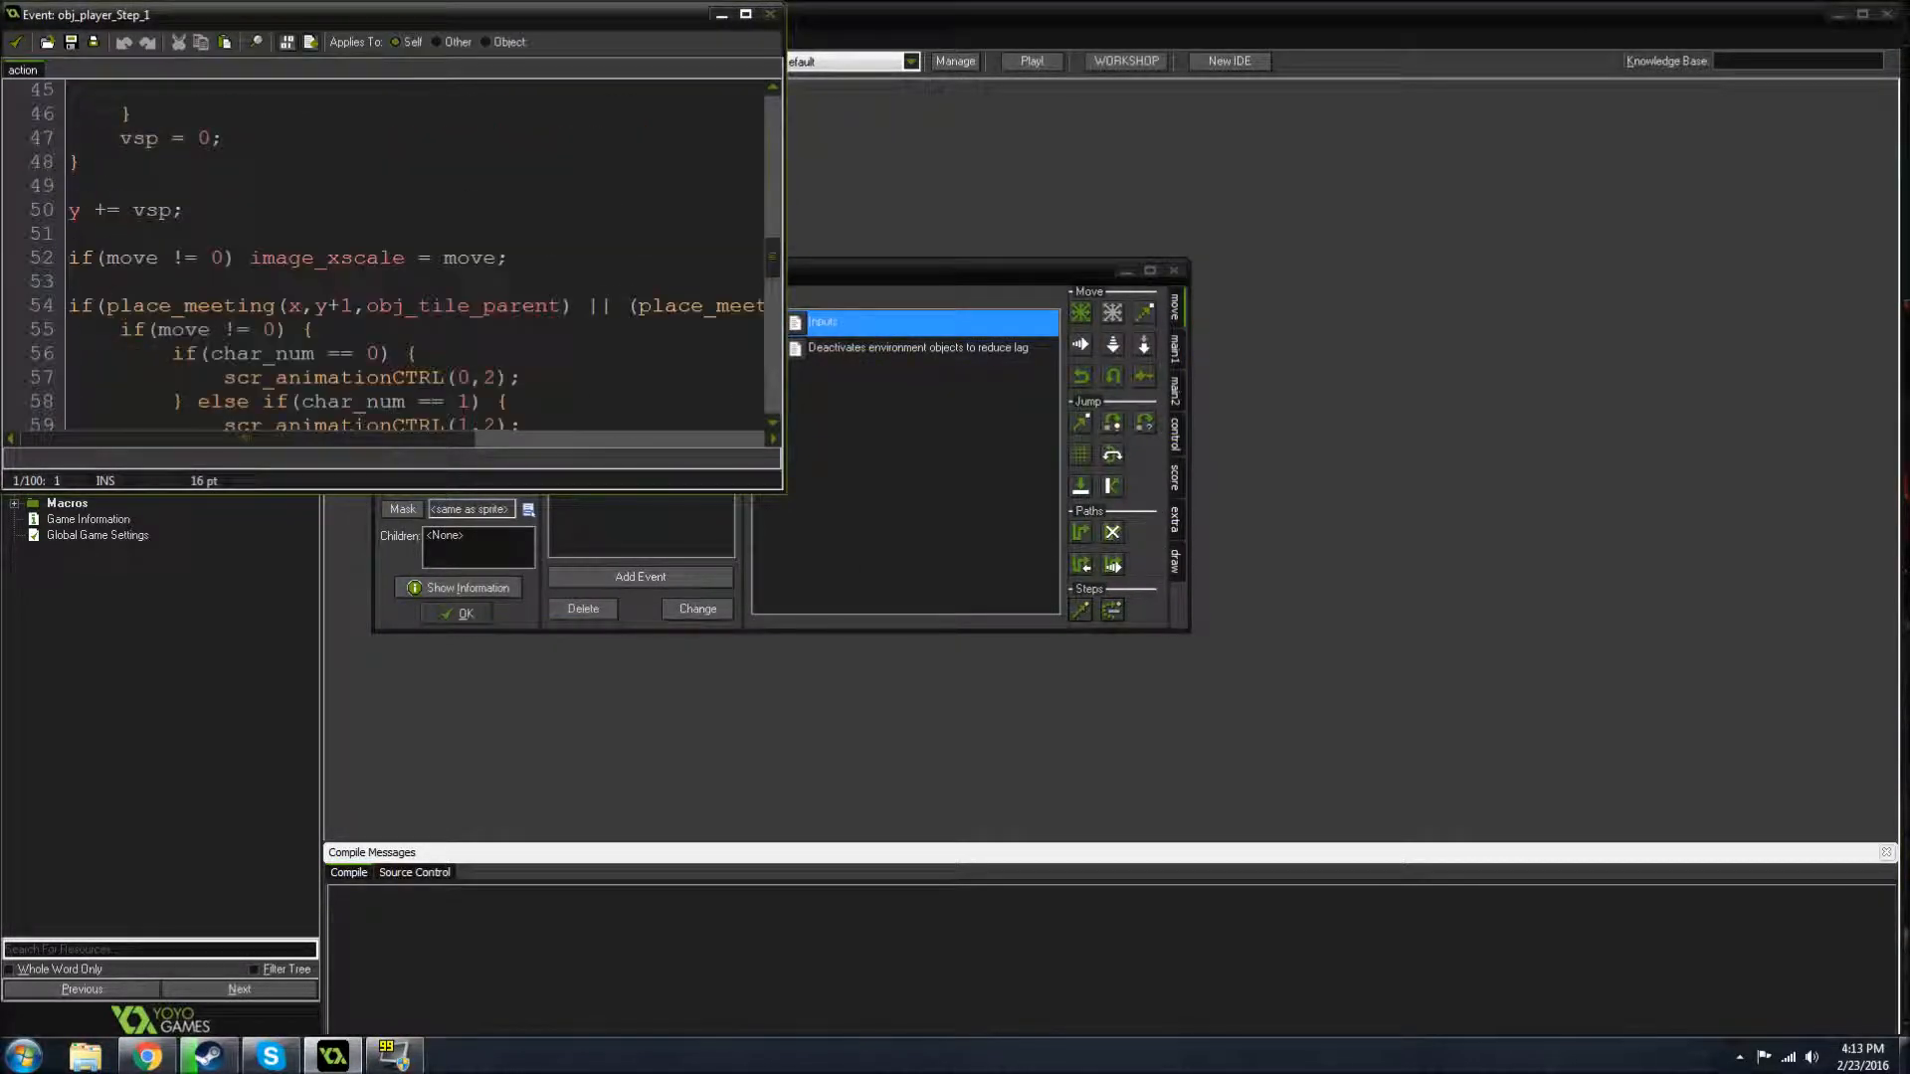
scroll(418, 257, up, 20)
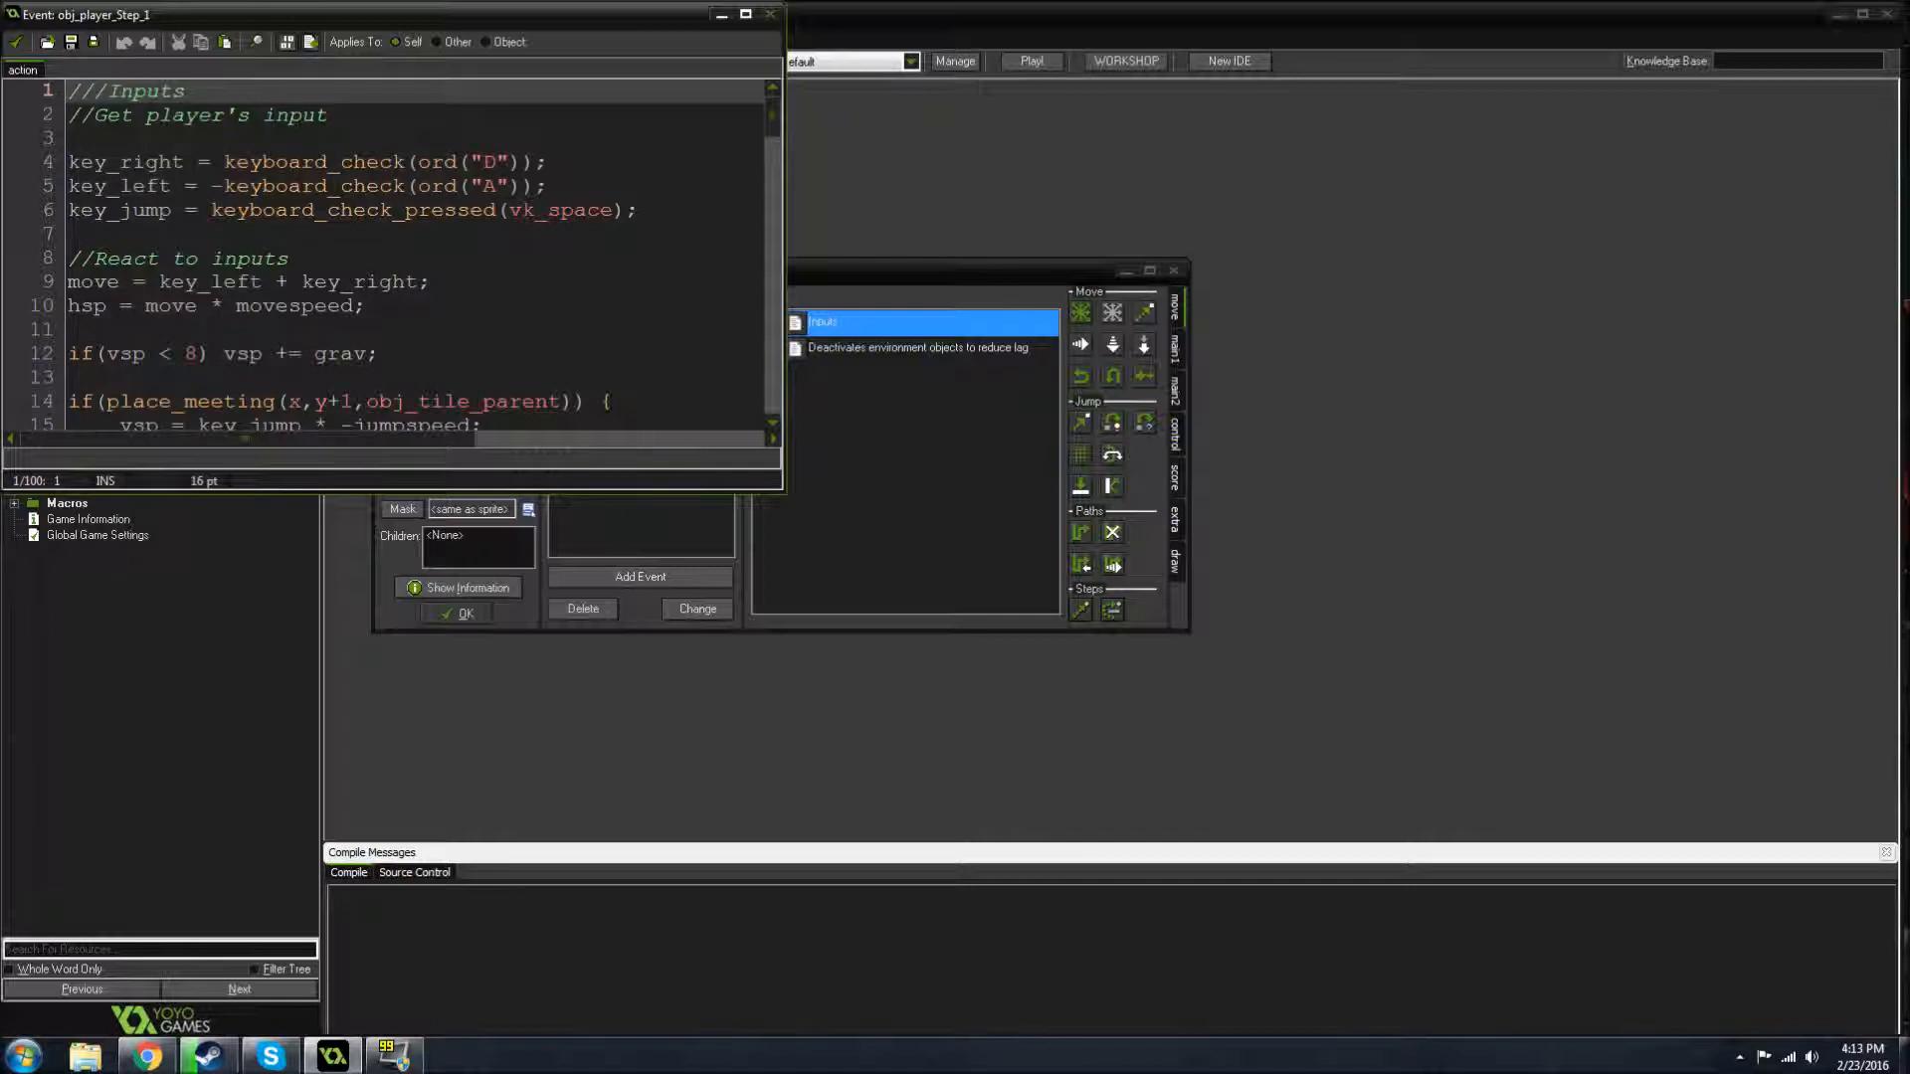
click(16, 42)
click(447, 609)
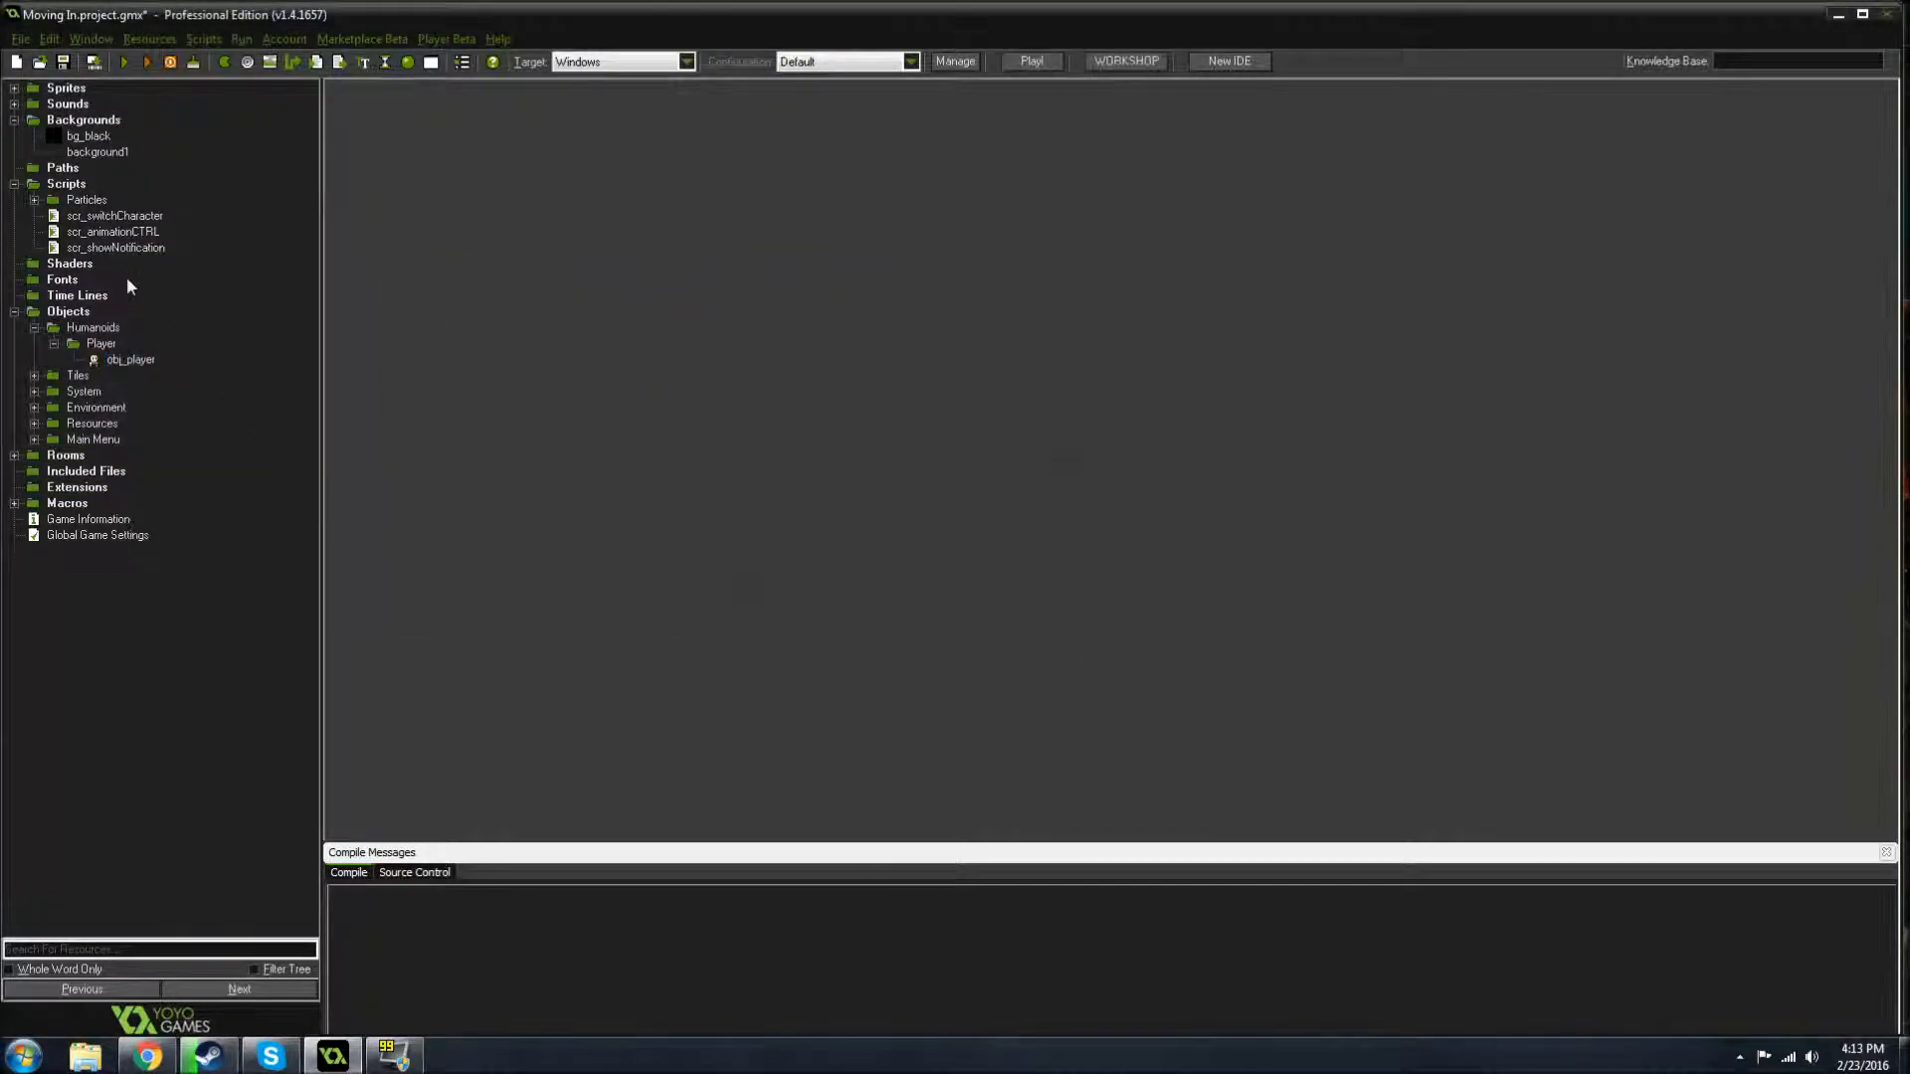
- Compare the scr_switchCharacter script with the Inputs code in obj_player's Step event, closing each when done
double_click(115, 216)
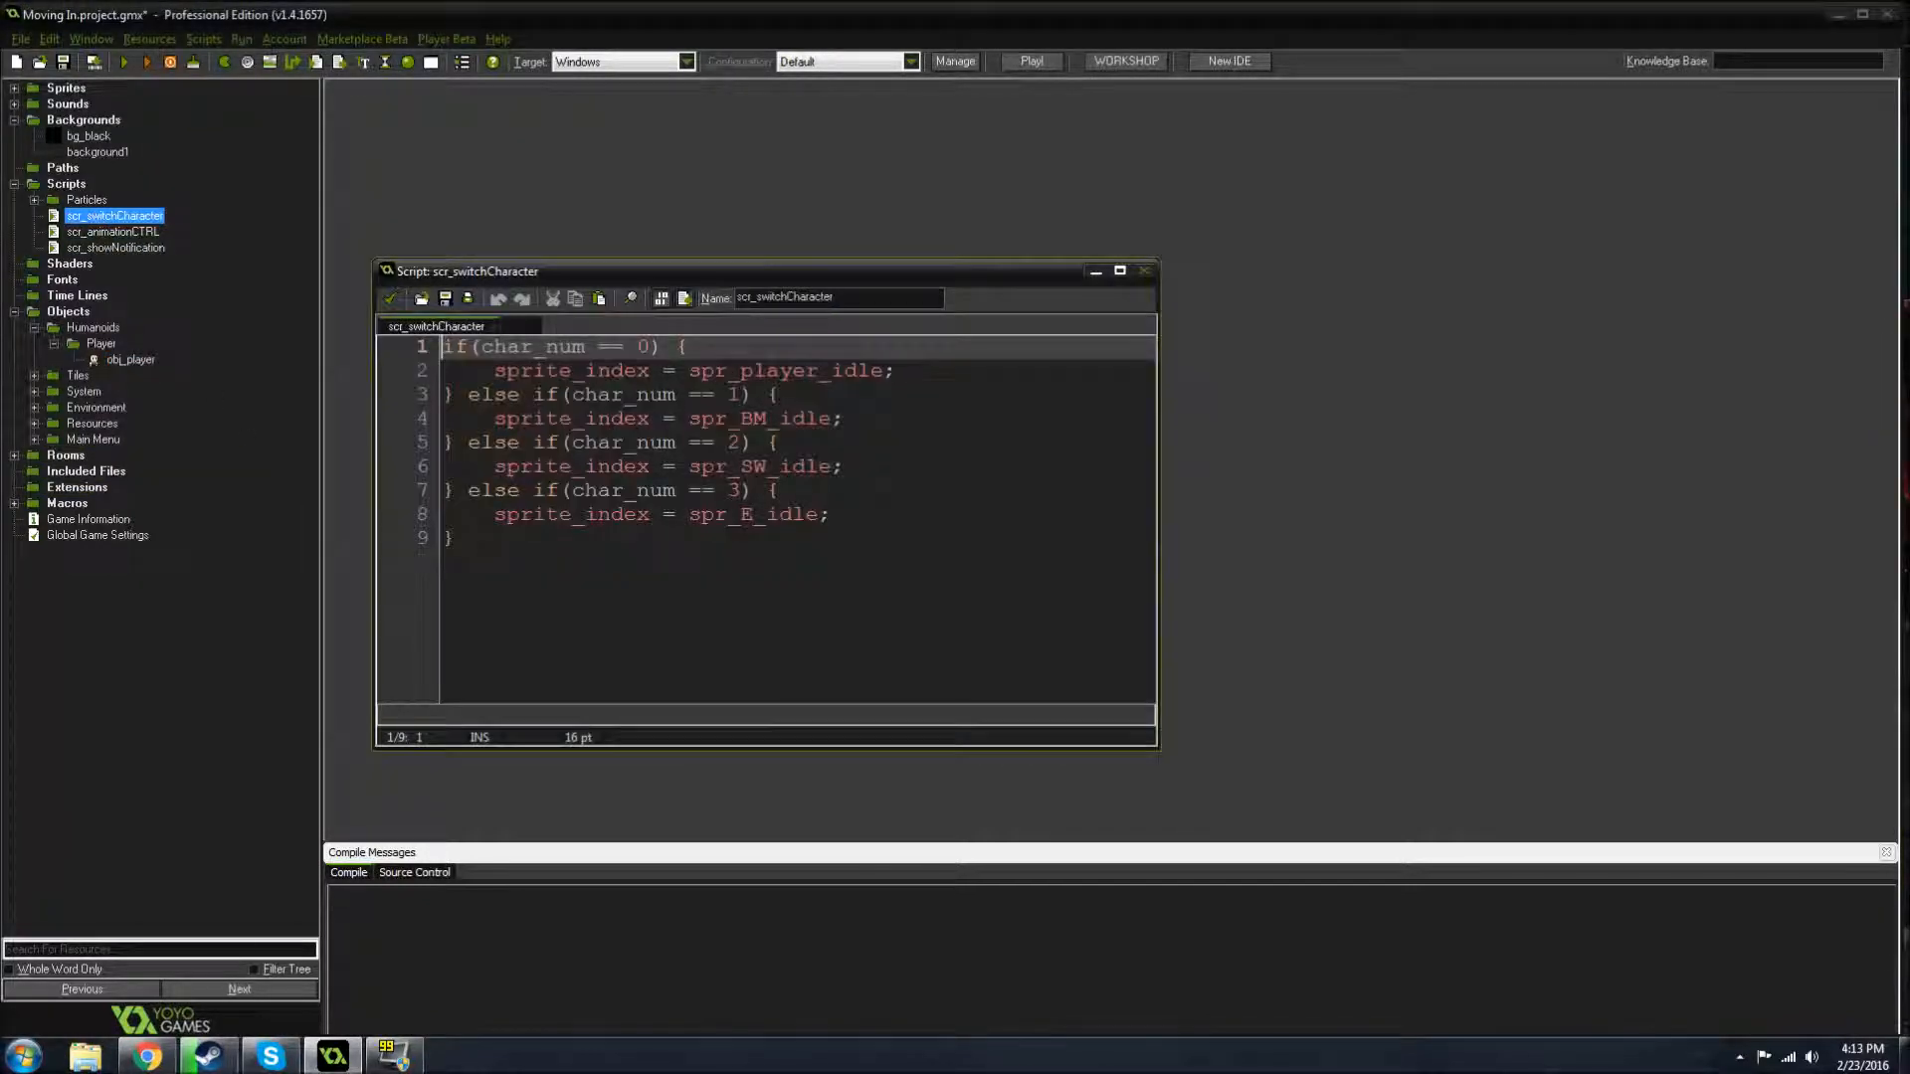
click(391, 299)
double_click(131, 359)
click(597, 340)
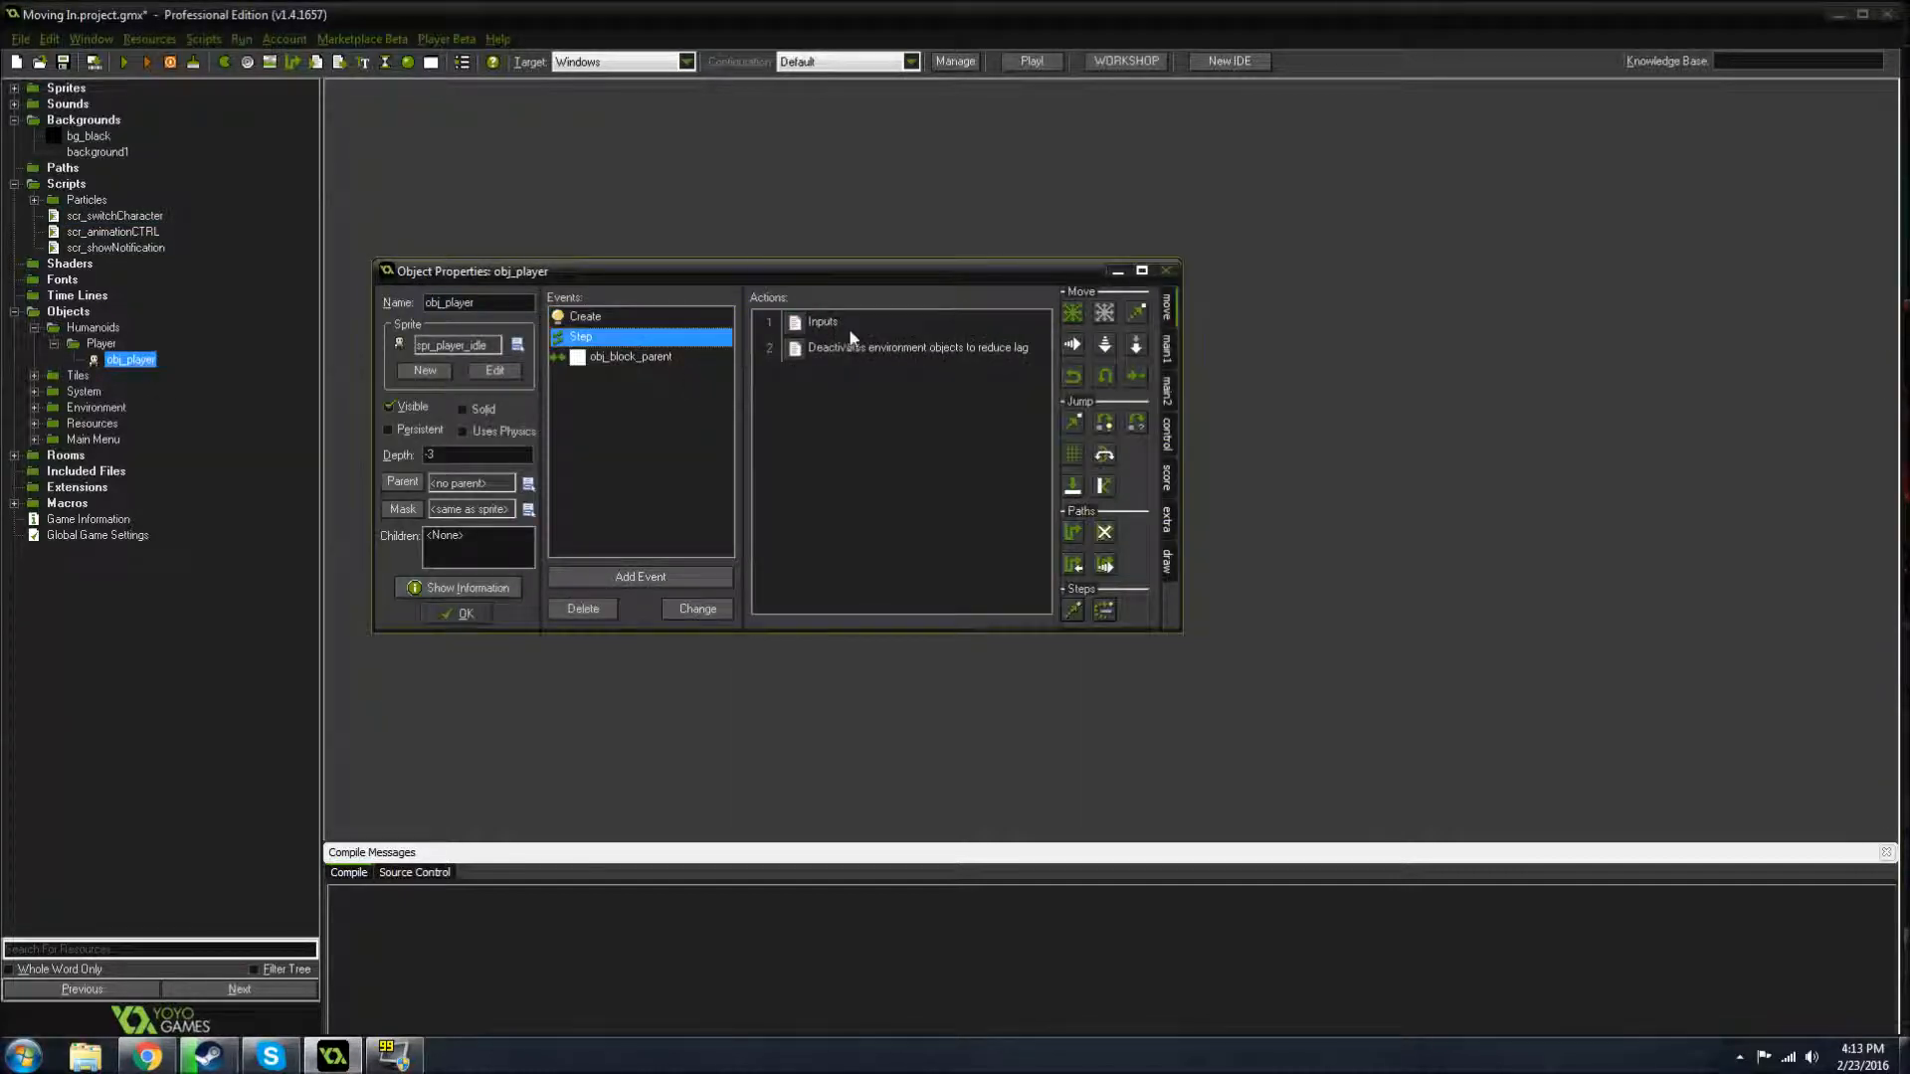
double_click(853, 336)
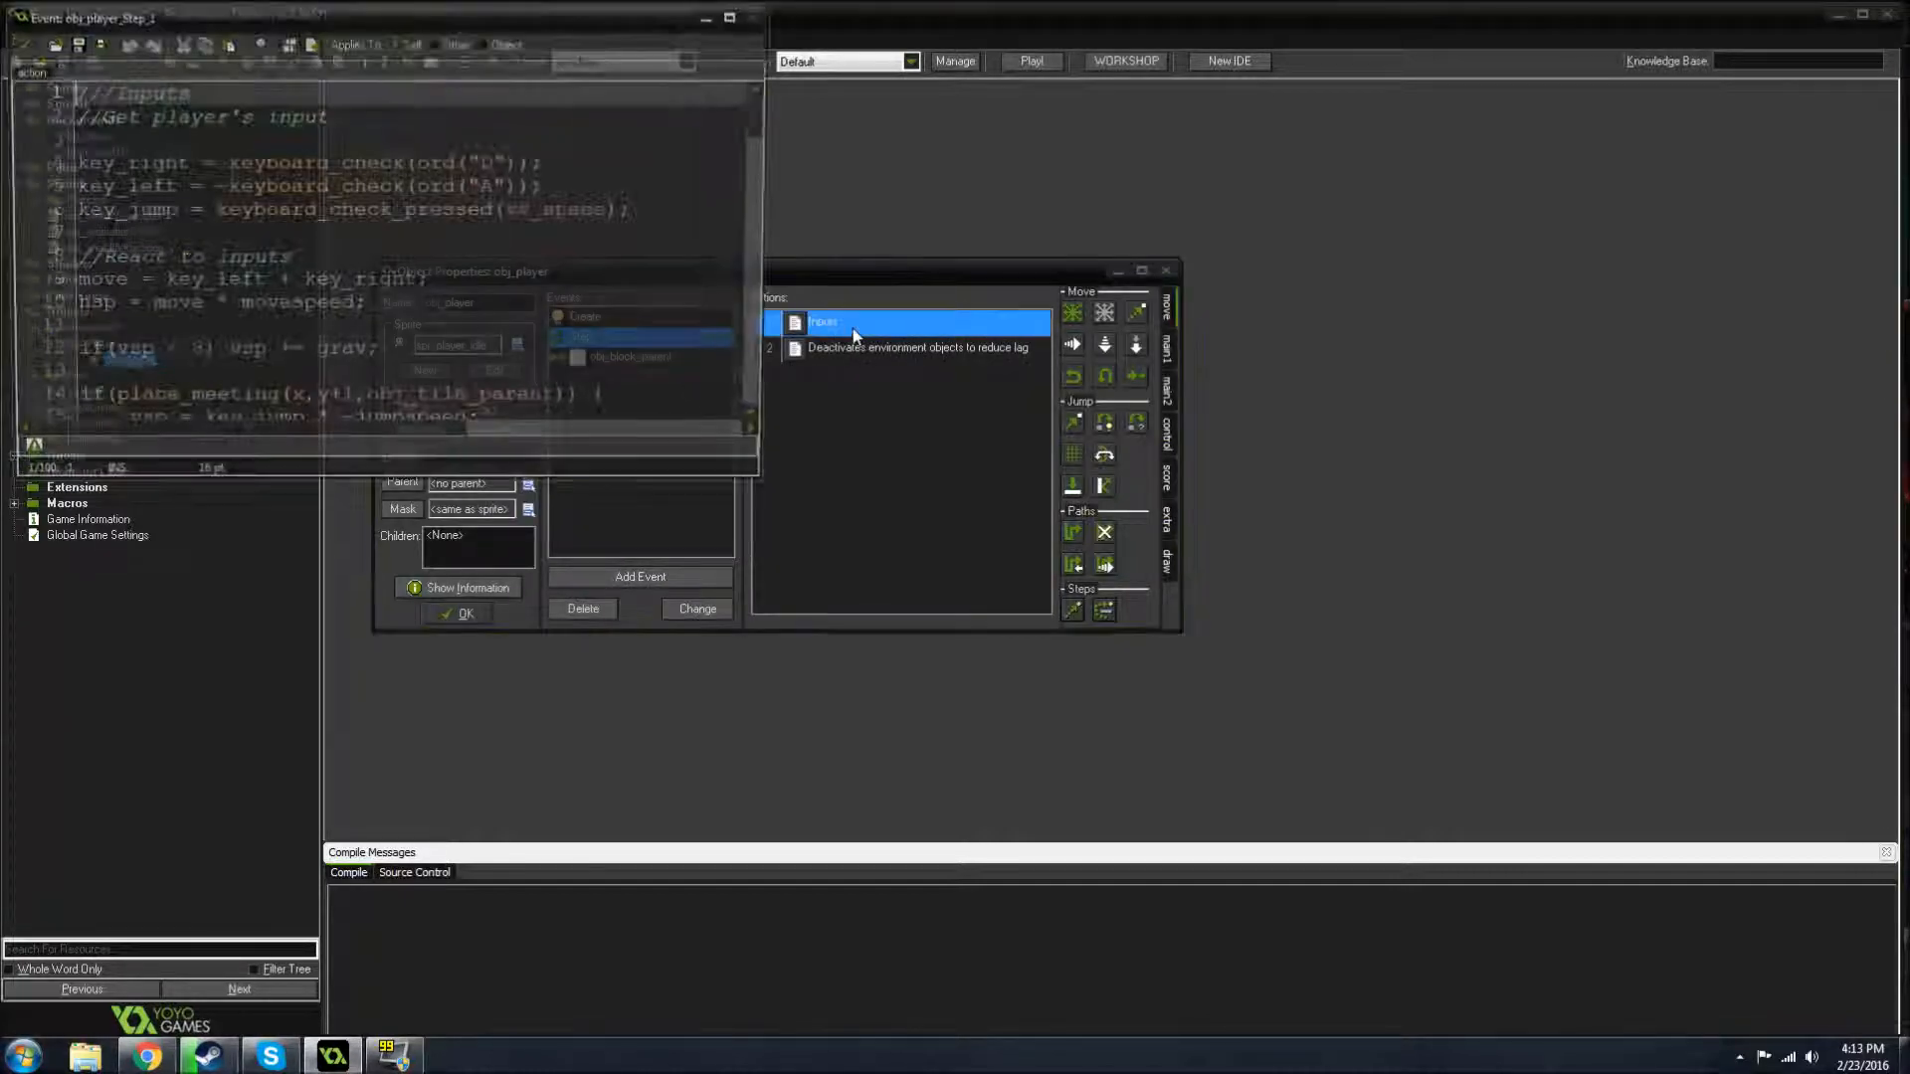
drag(364, 30, 713, 228)
scroll(732, 448, down, 20)
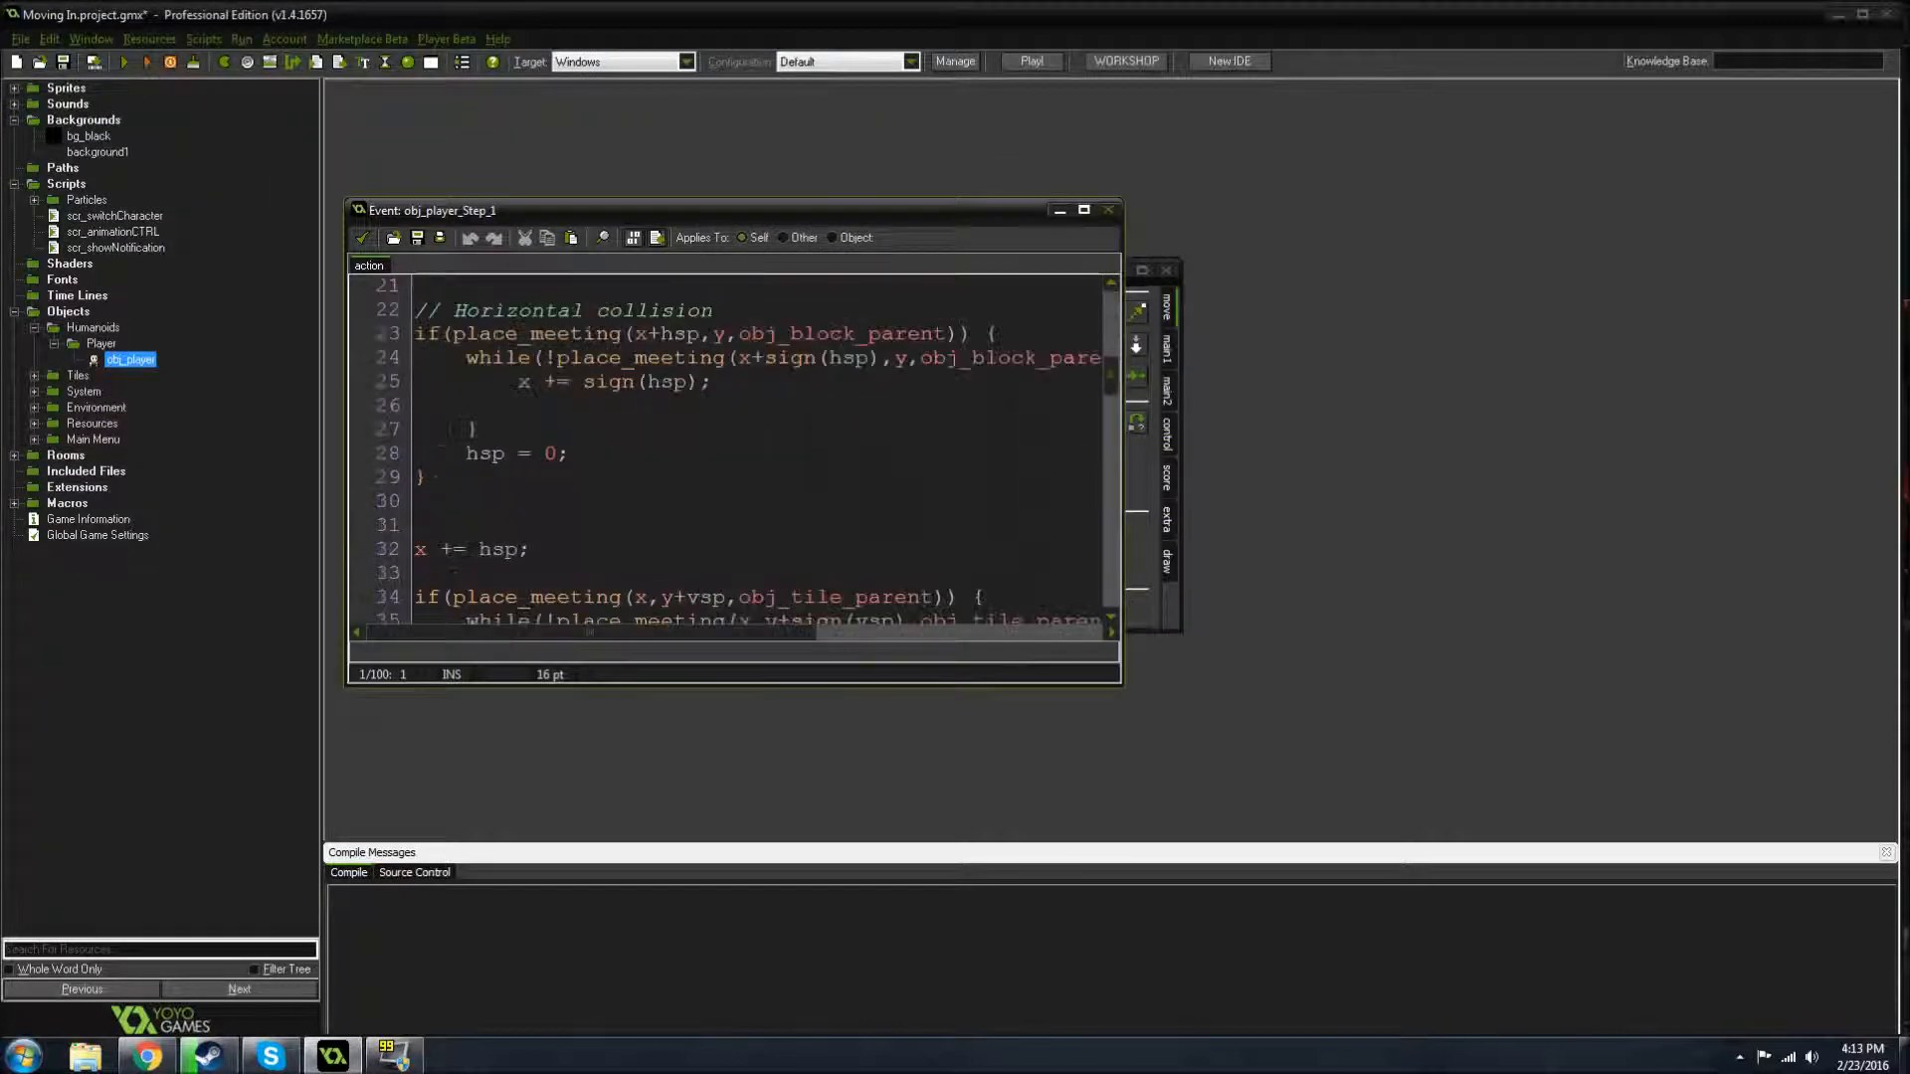
scroll(732, 448, up, 20)
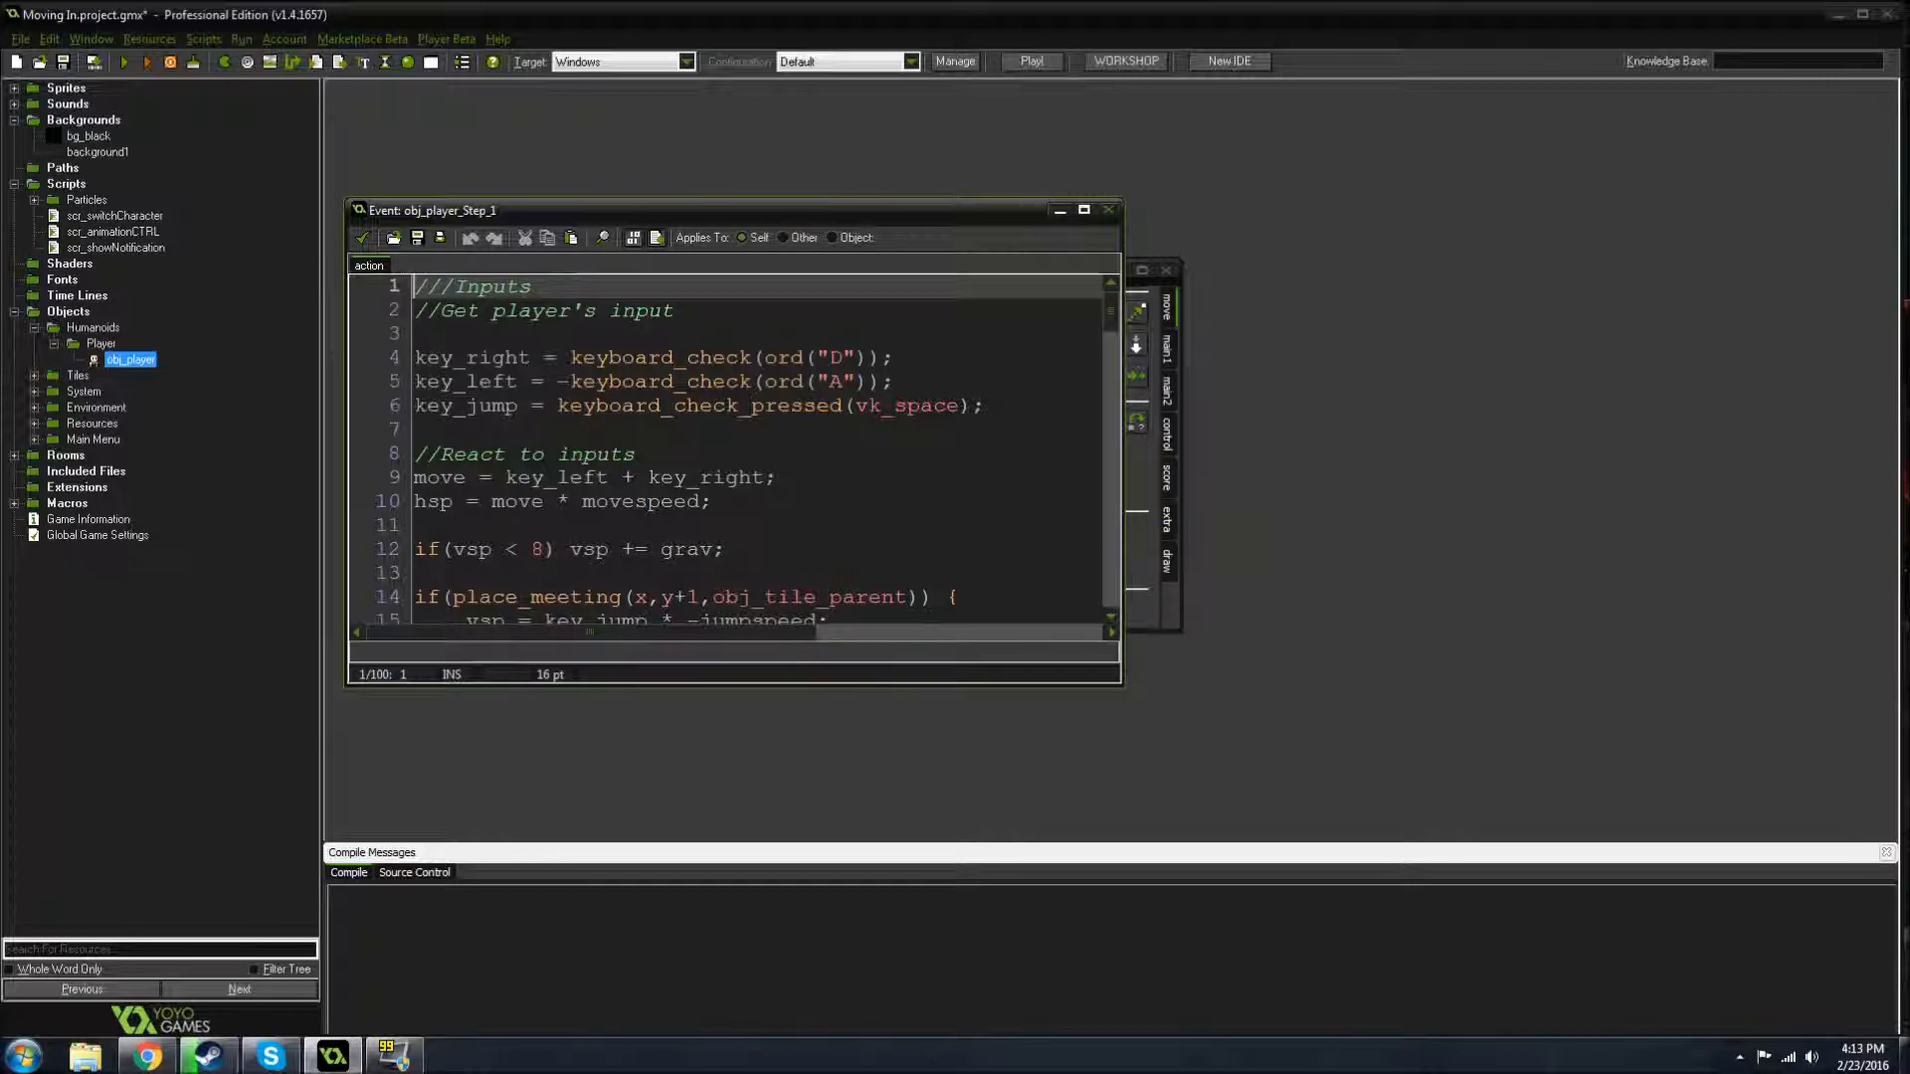
click(362, 238)
click(482, 615)
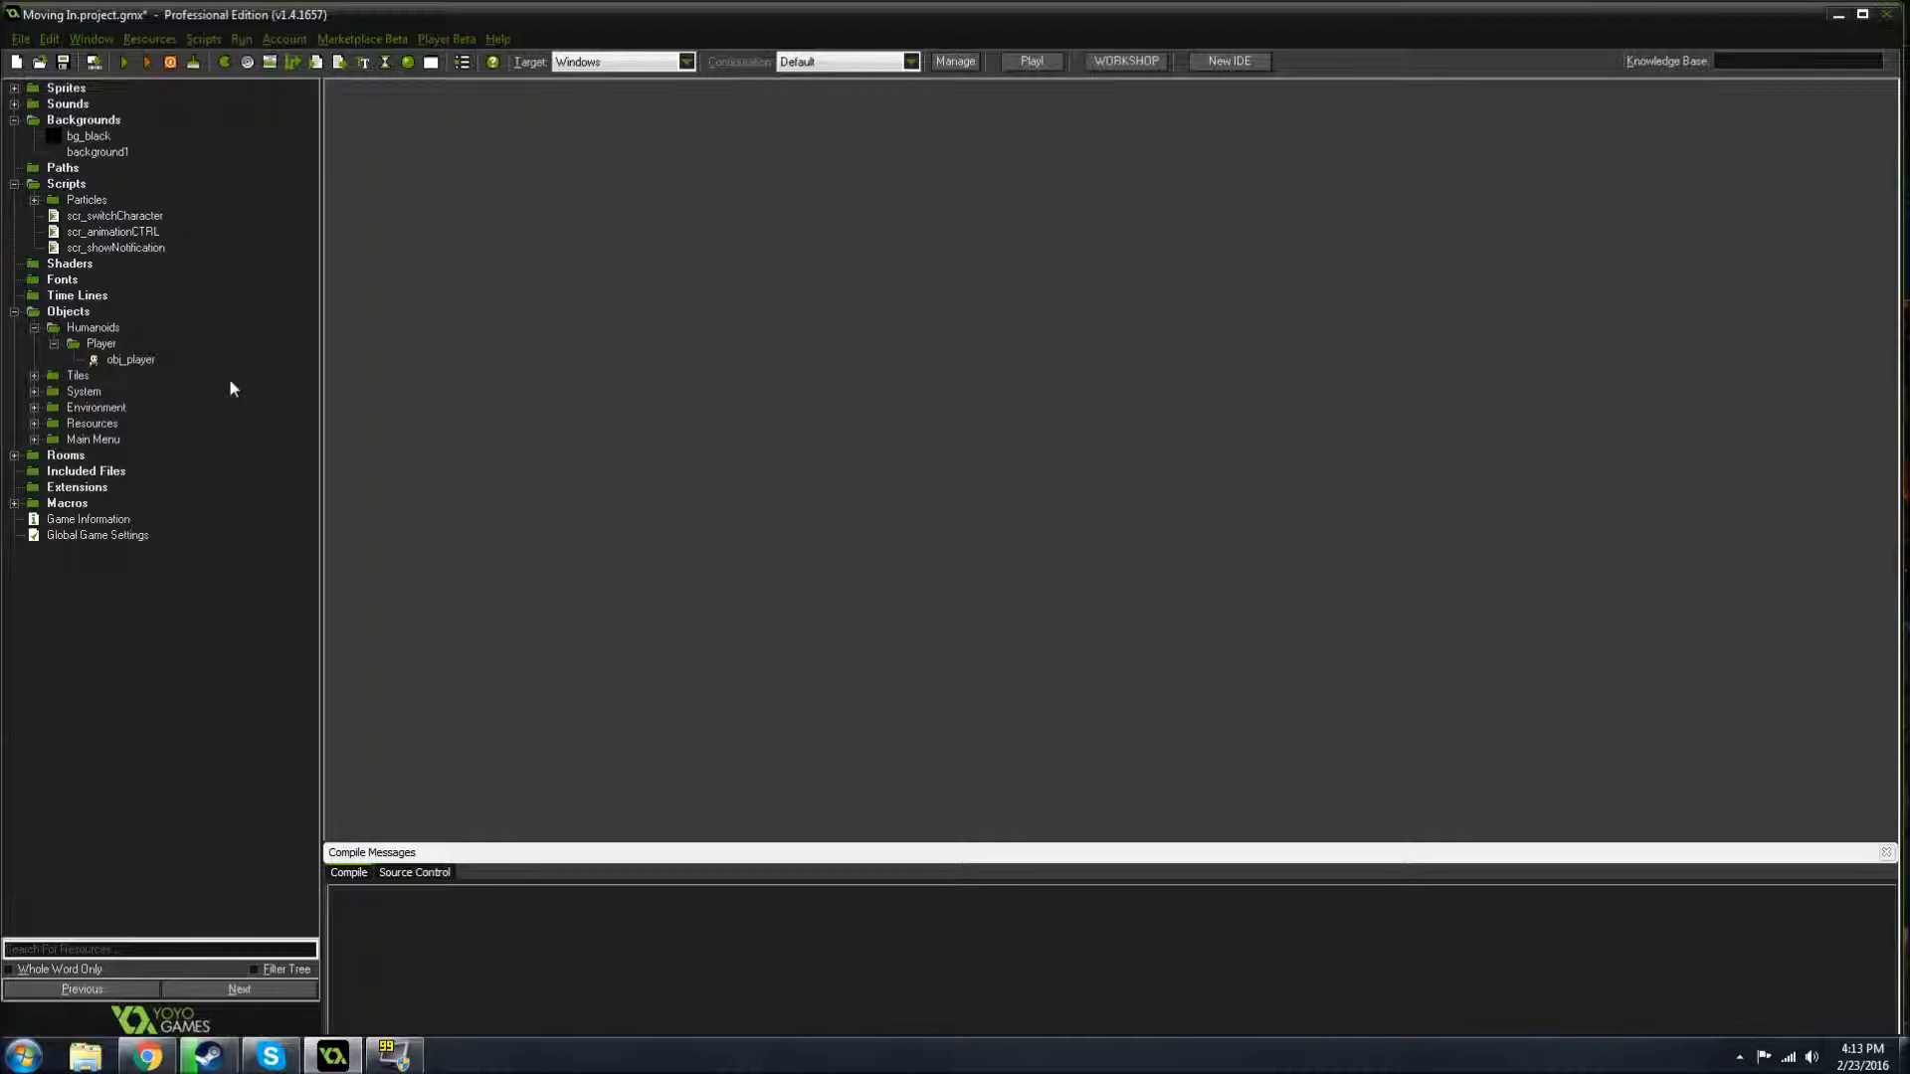
- Collapse the Scripts and Humanoids groups and view the objects contained in the Tiles group
double_click(34, 185)
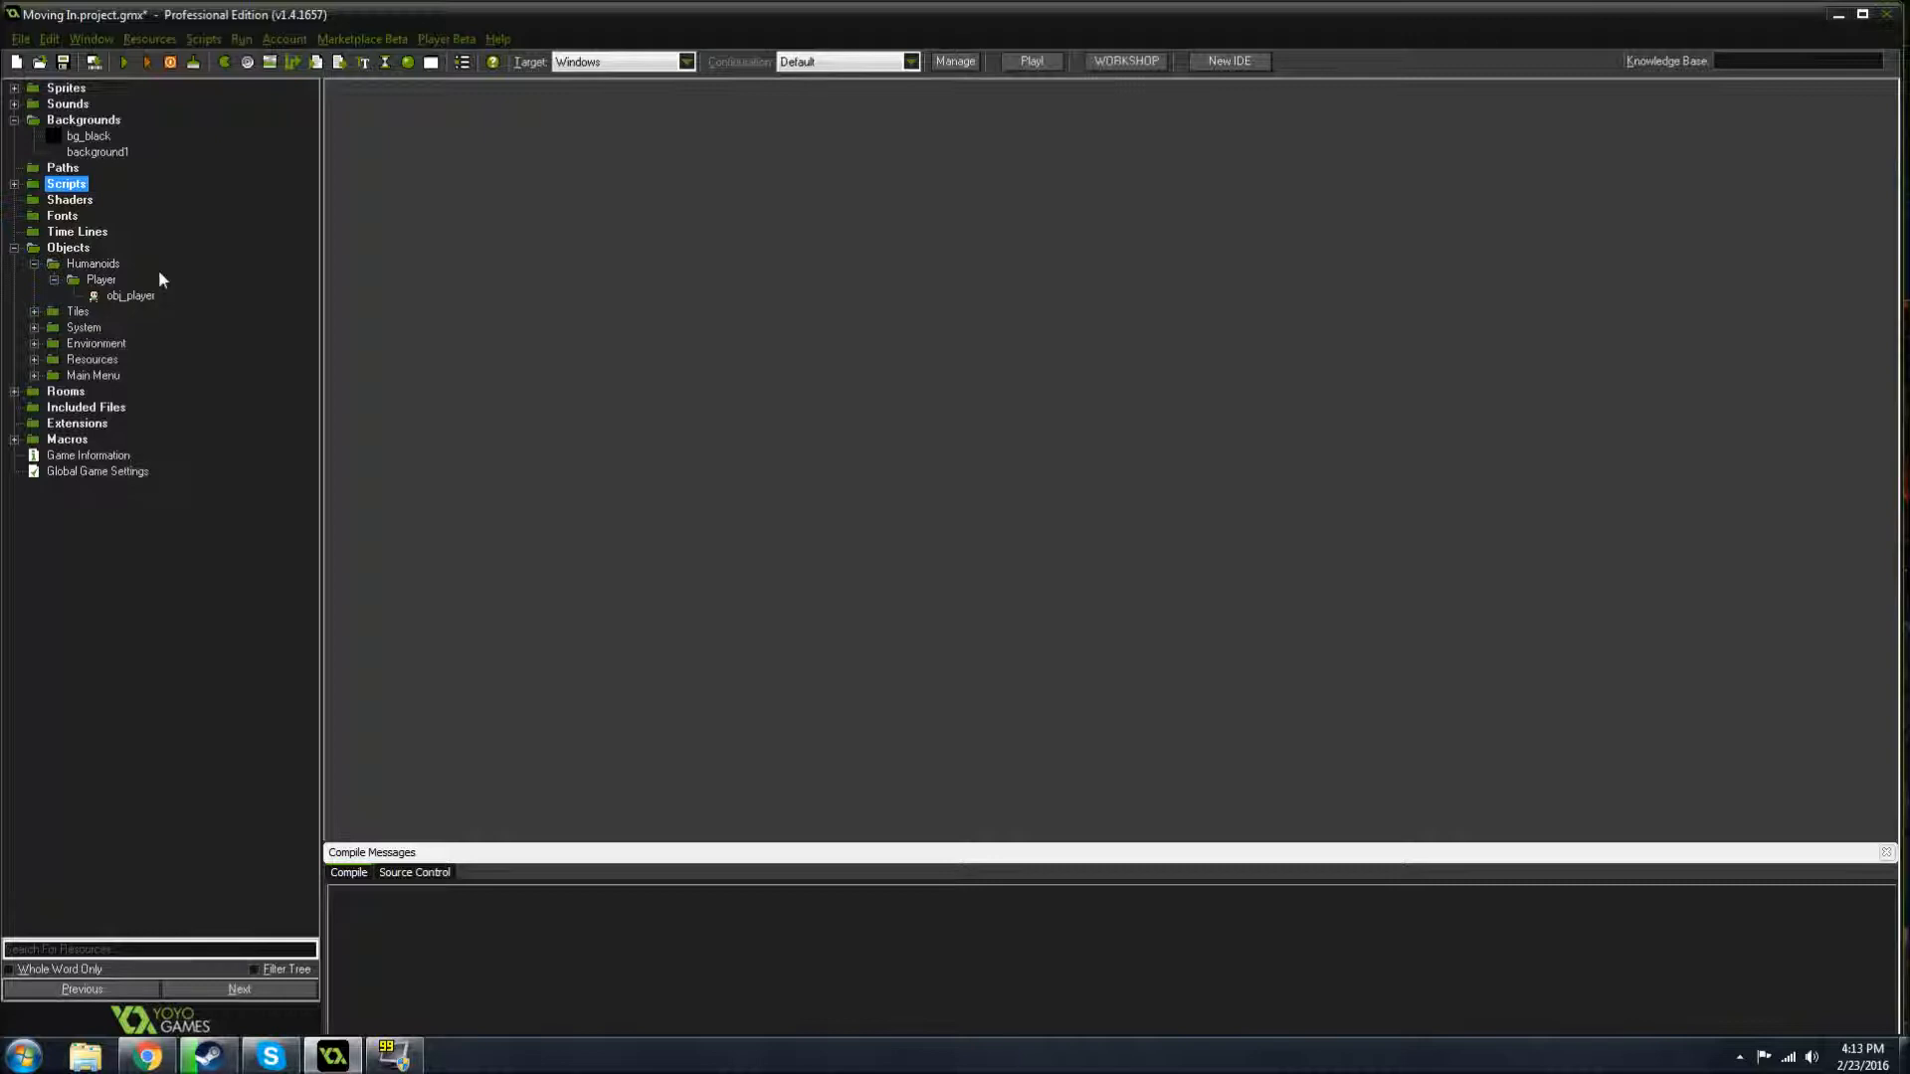
click(34, 264)
double_click(35, 281)
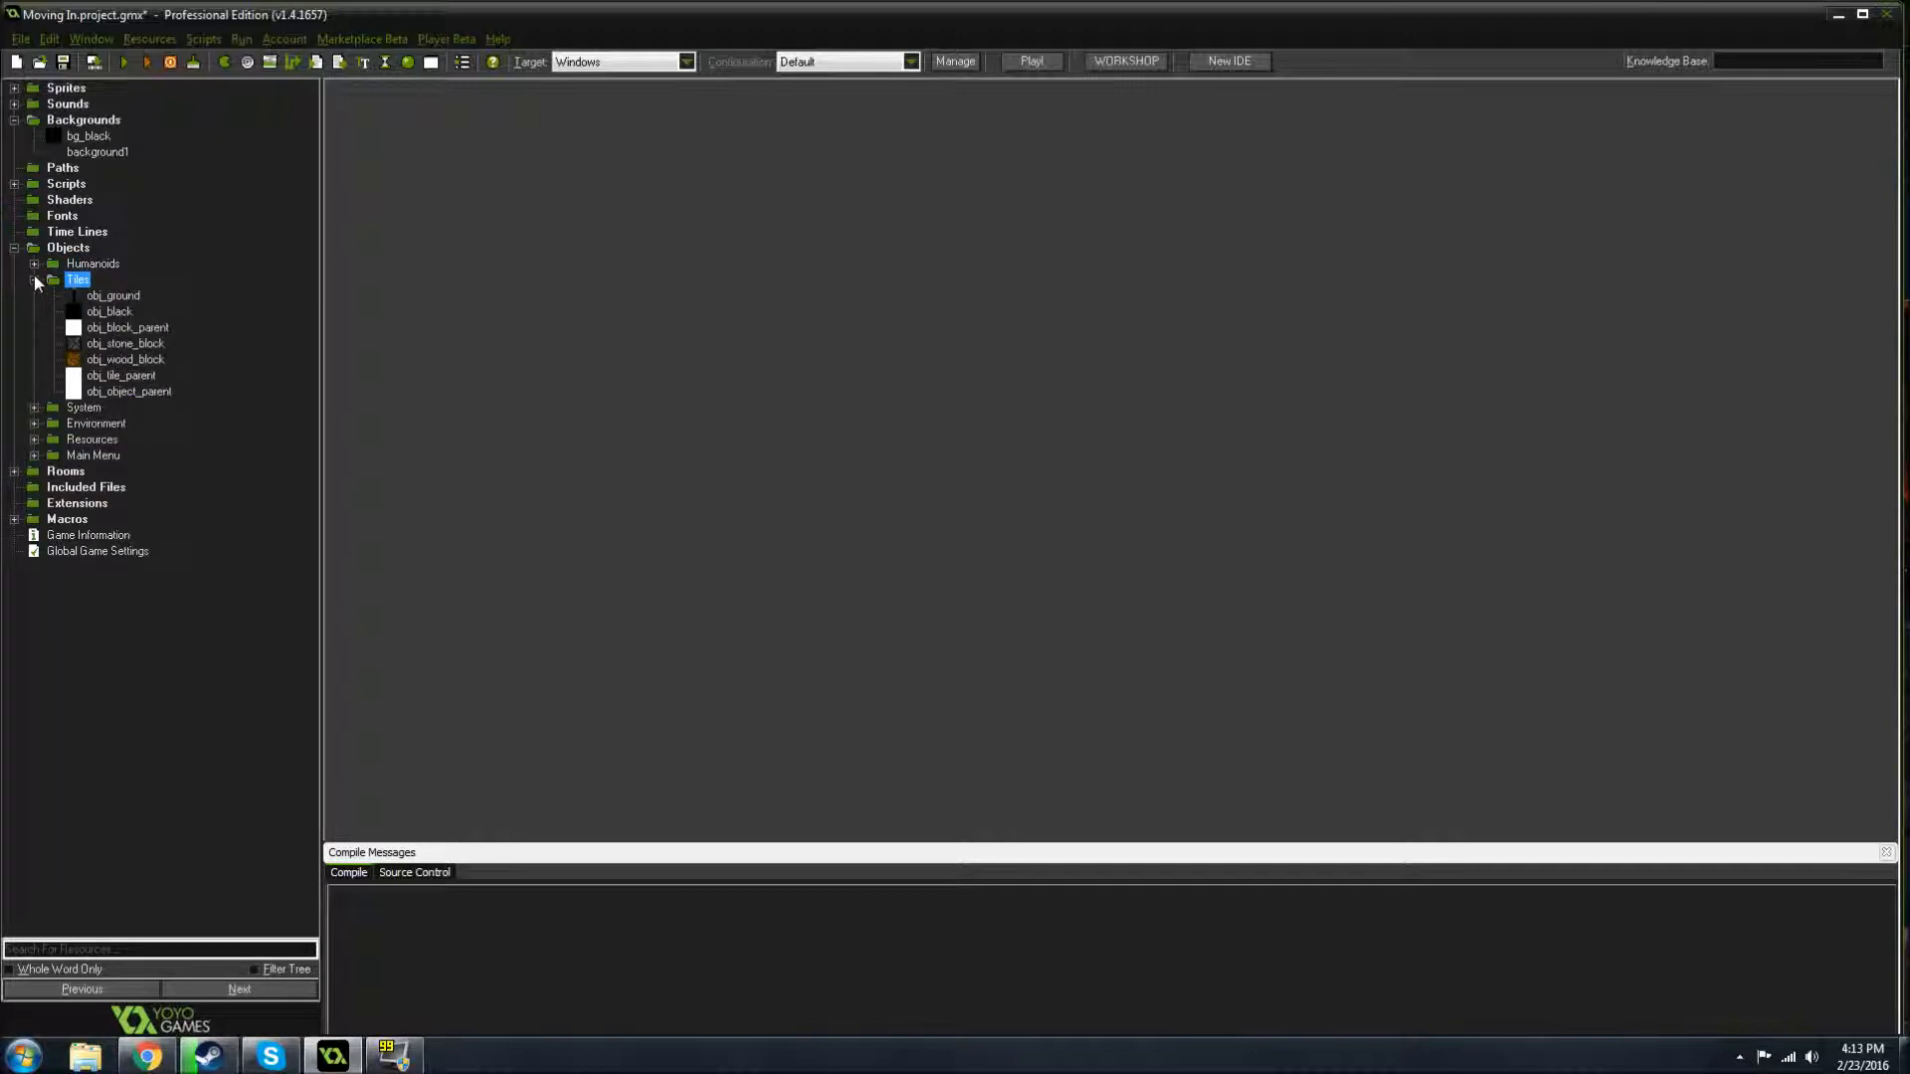
click(34, 279)
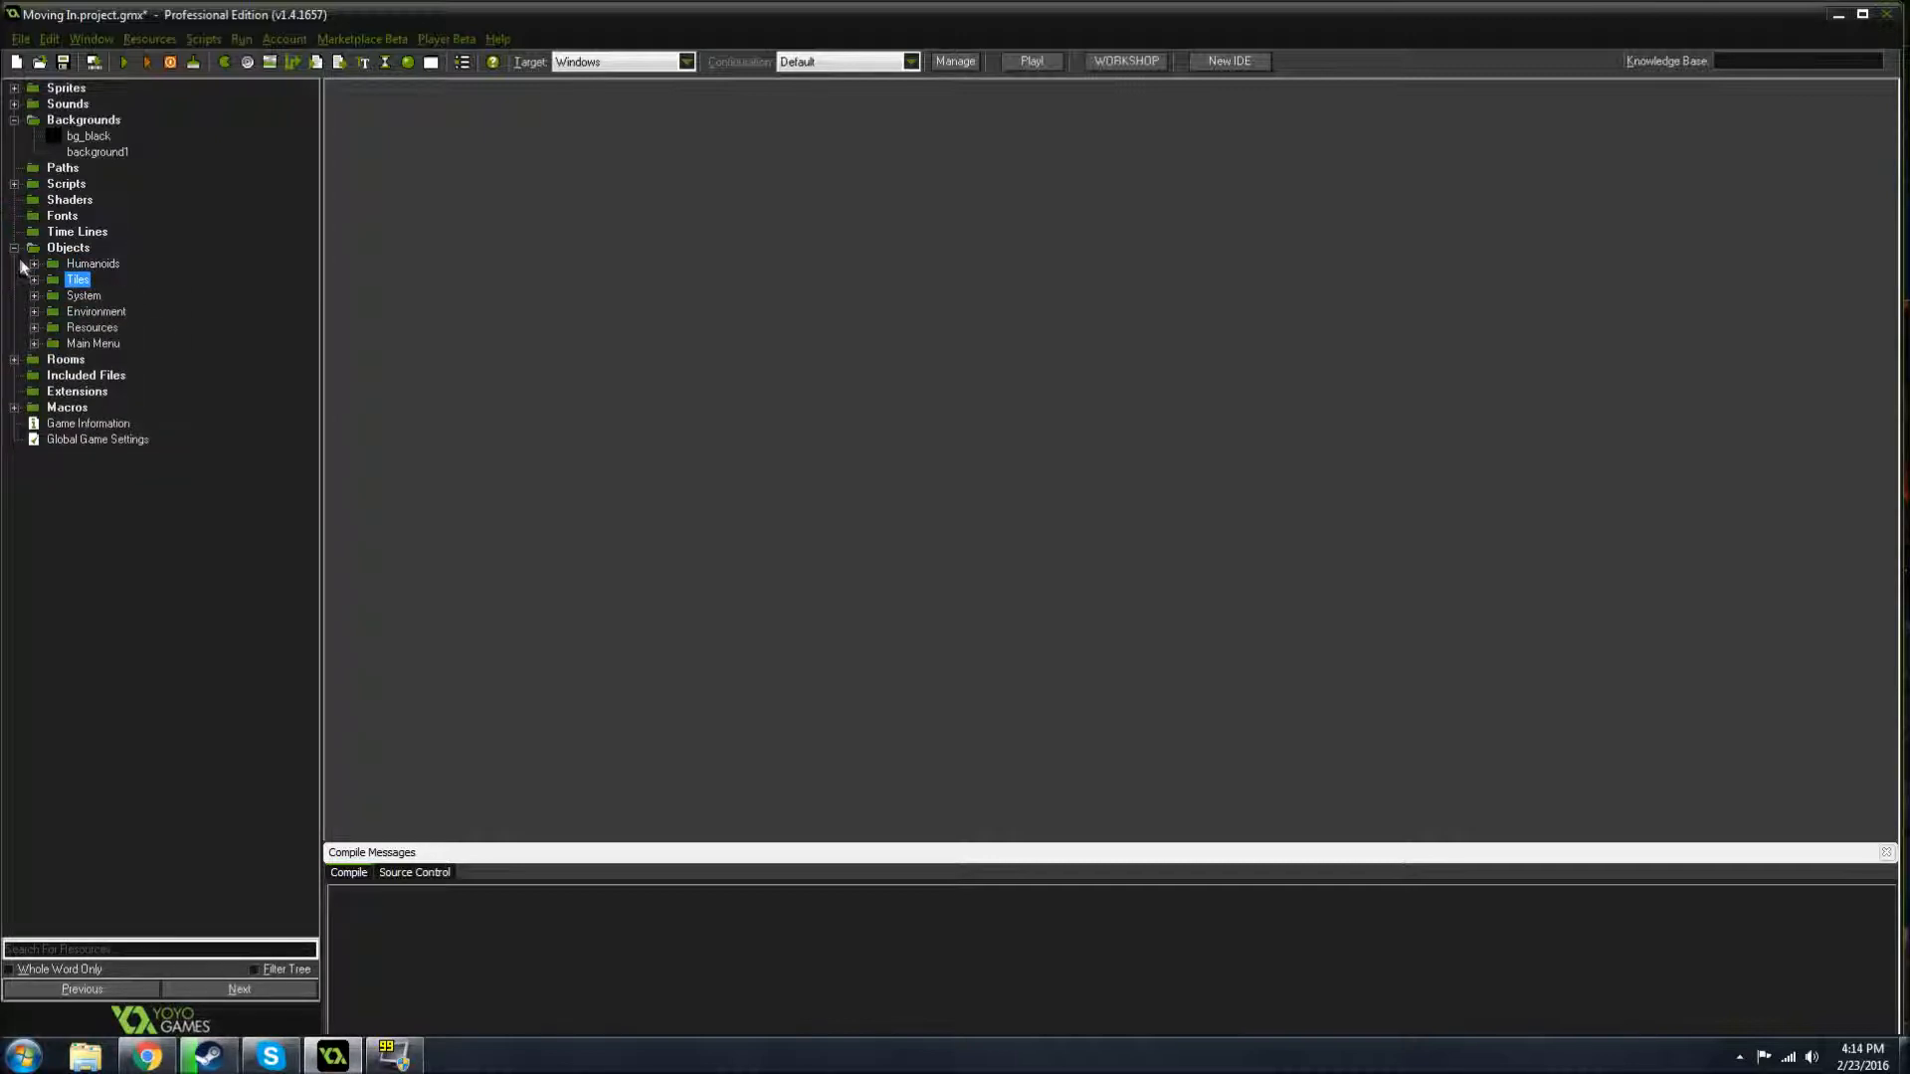
double_click(14, 249)
- Create a new font resource in the Fonts group and name it fnt_example
right_click(65, 216)
click(74, 226)
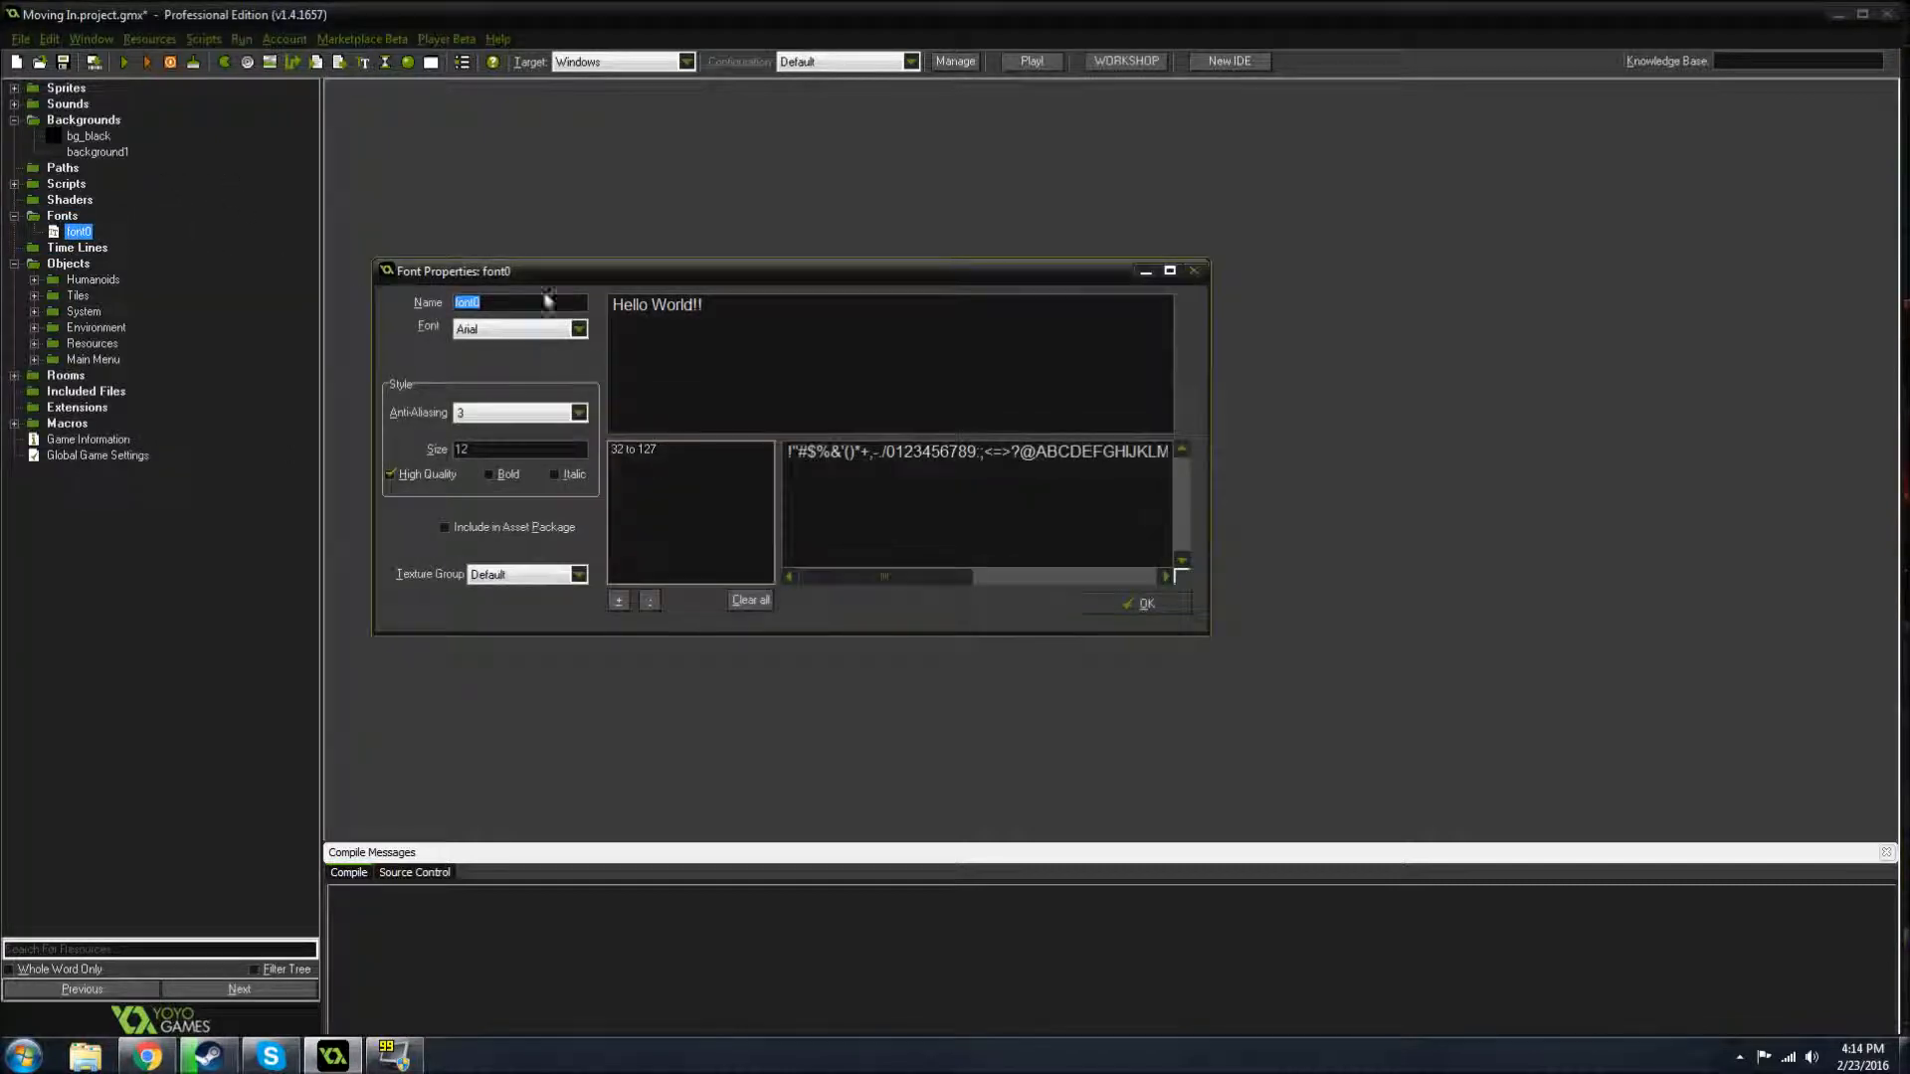
key(BackSpace)
text(fnt_example)
- Set the typeface of fnt_example to Agency FB and make it bold
click(569, 333)
drag(579, 398, 581, 362)
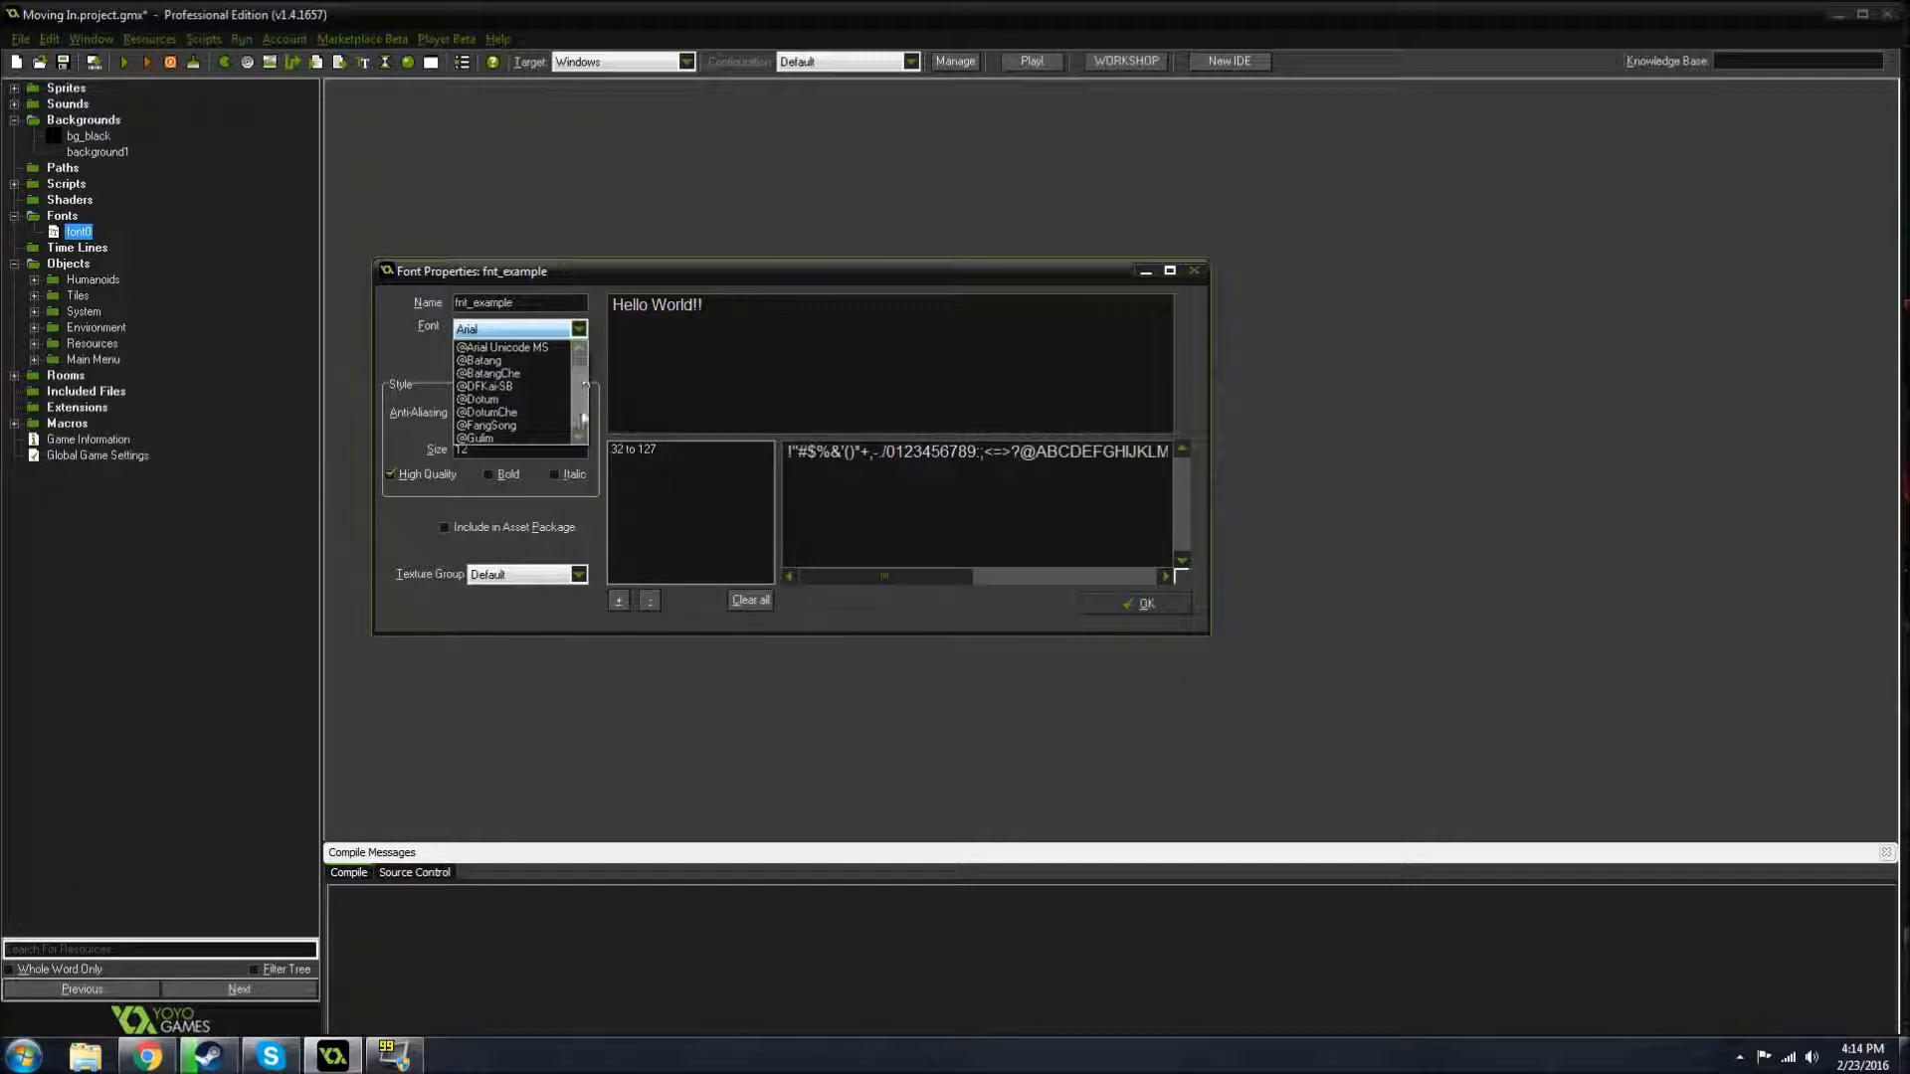
click(580, 438)
click(579, 437)
click(580, 438)
click(579, 437)
click(579, 438)
click(580, 438)
click(580, 437)
click(580, 438)
click(580, 437)
click(580, 437)
click(580, 437)
click(580, 438)
drag(580, 376, 581, 358)
click(578, 352)
click(578, 353)
click(578, 352)
click(521, 375)
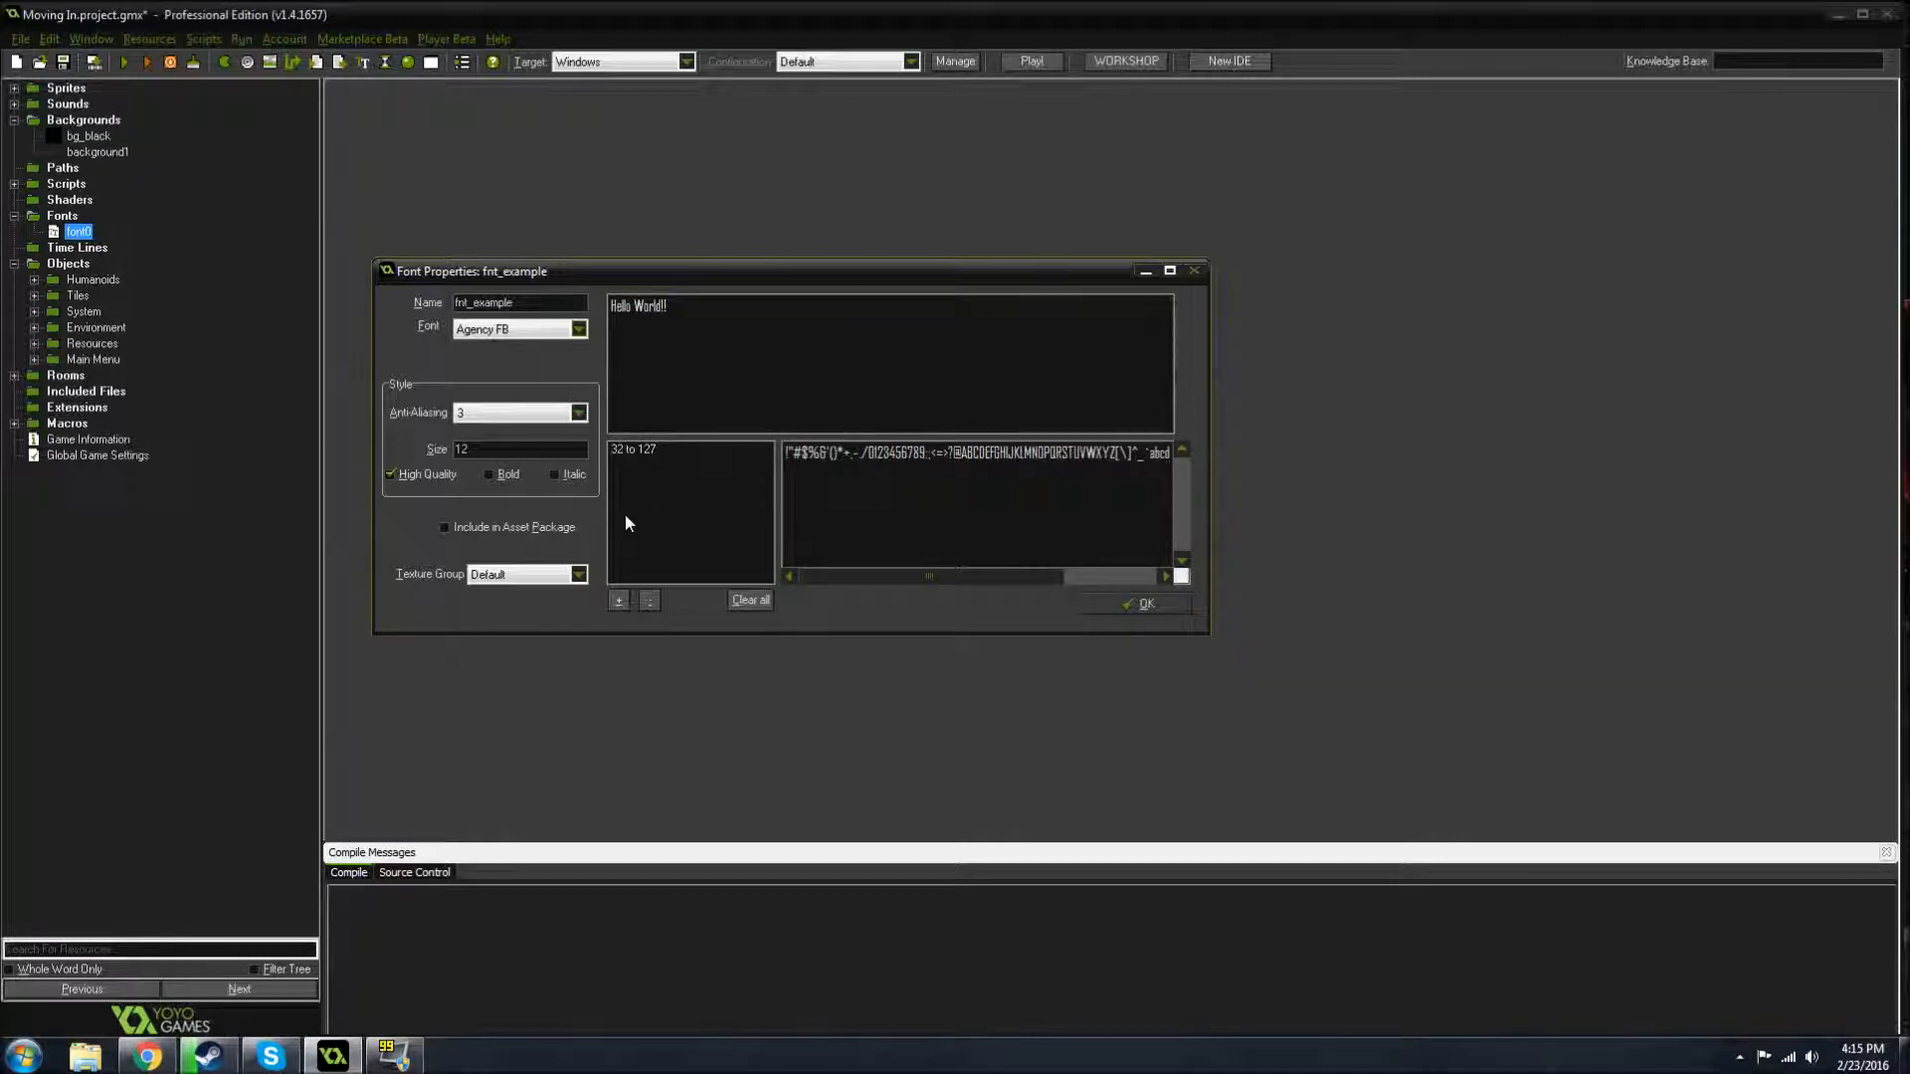
click(491, 473)
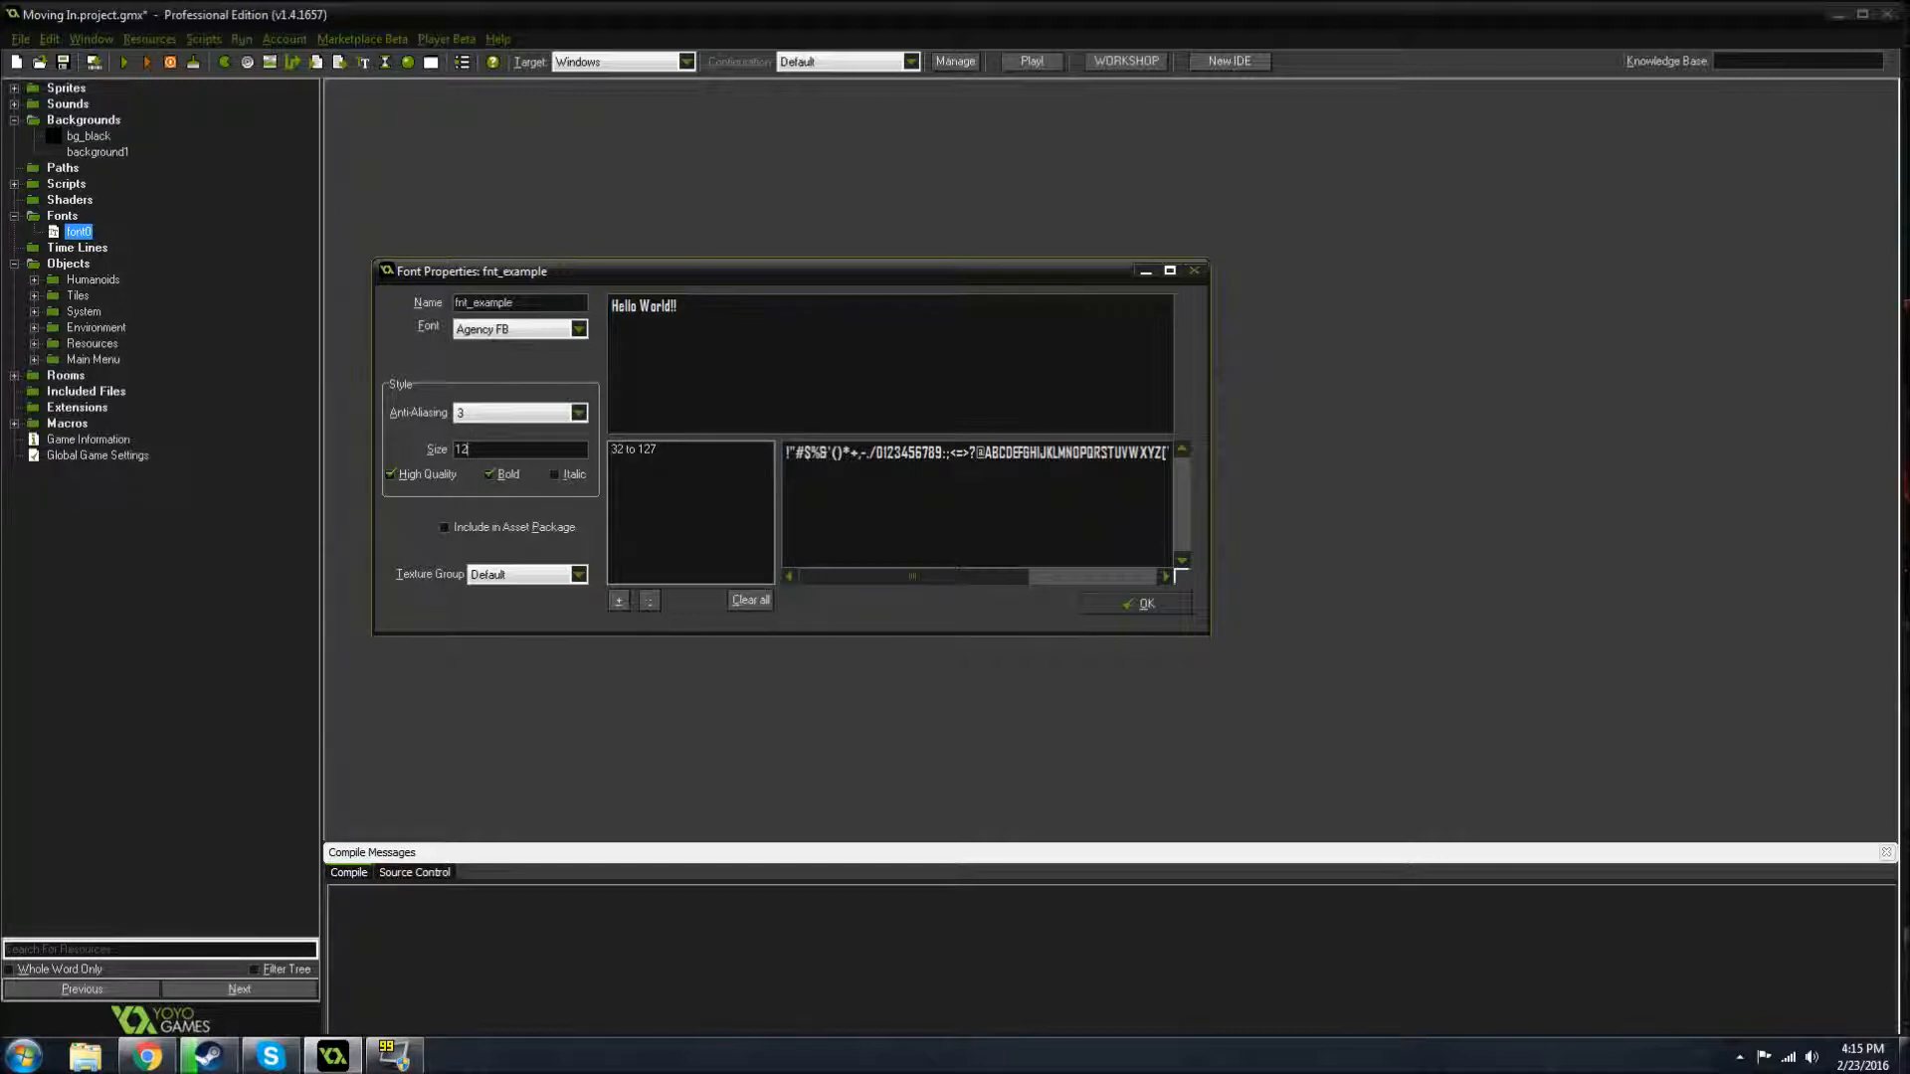
- Preview fnt_example at sizes 72 and 84, and return its size to 12
key(BackSpace)
text(8)
key(BackSpace)
key(BackSpace)
text(72)
key(BackSpace)
key(BackSpace)
text(84)
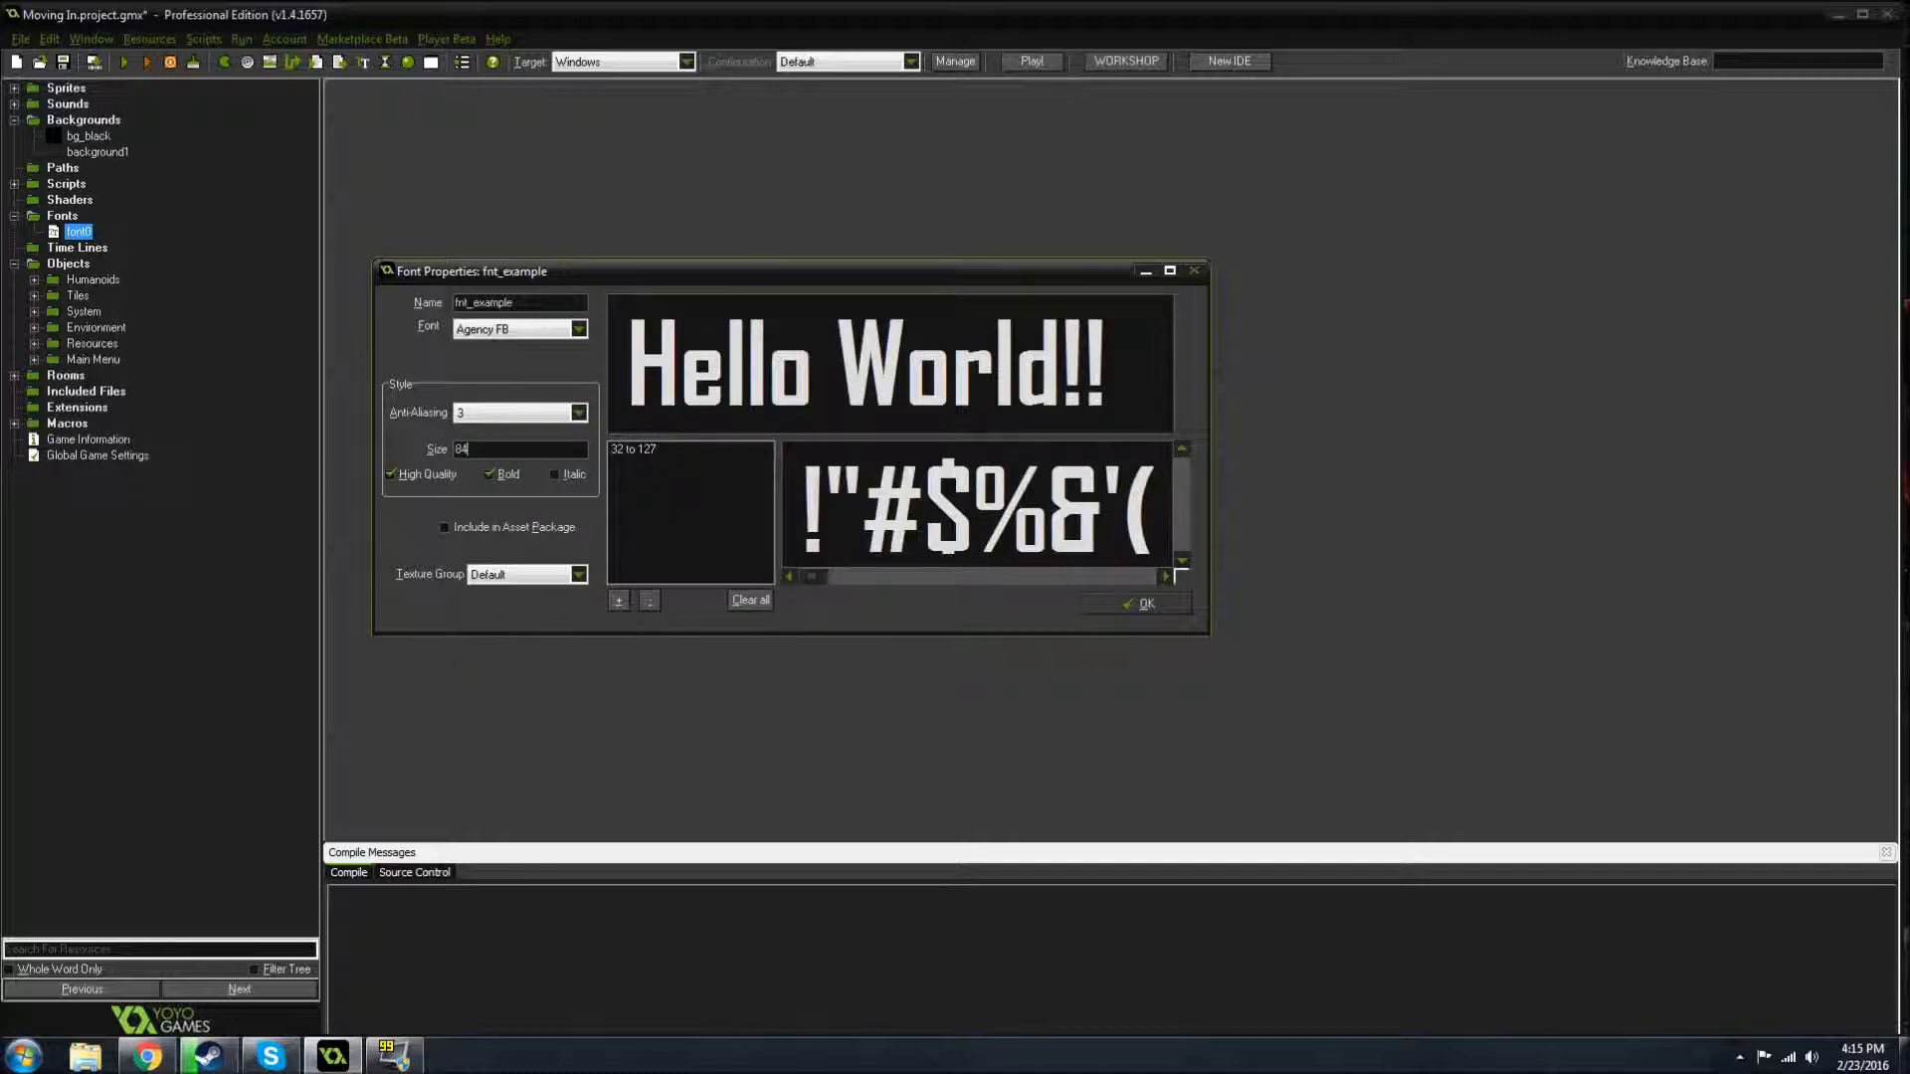
key(BackSpace)
key(BackSpace)
text(72)
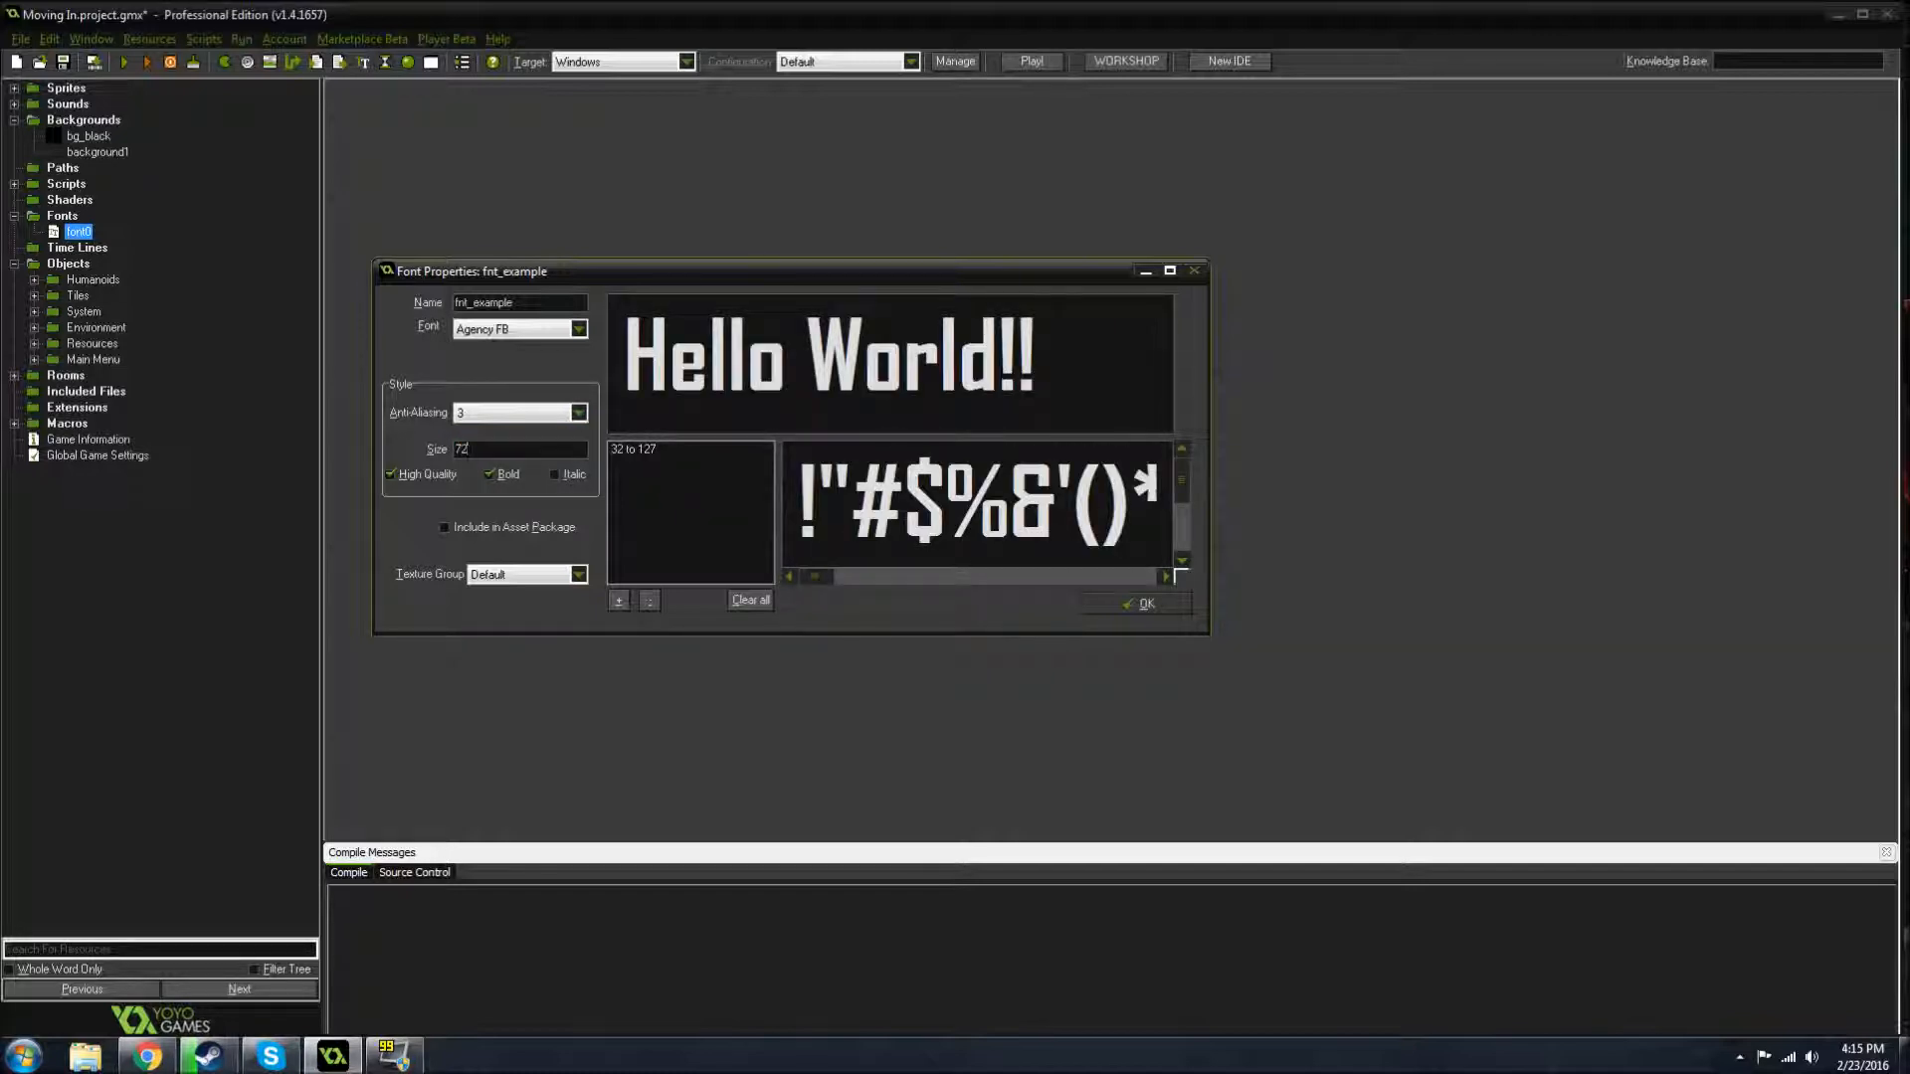
key(BackSpace)
key(BackSpace)
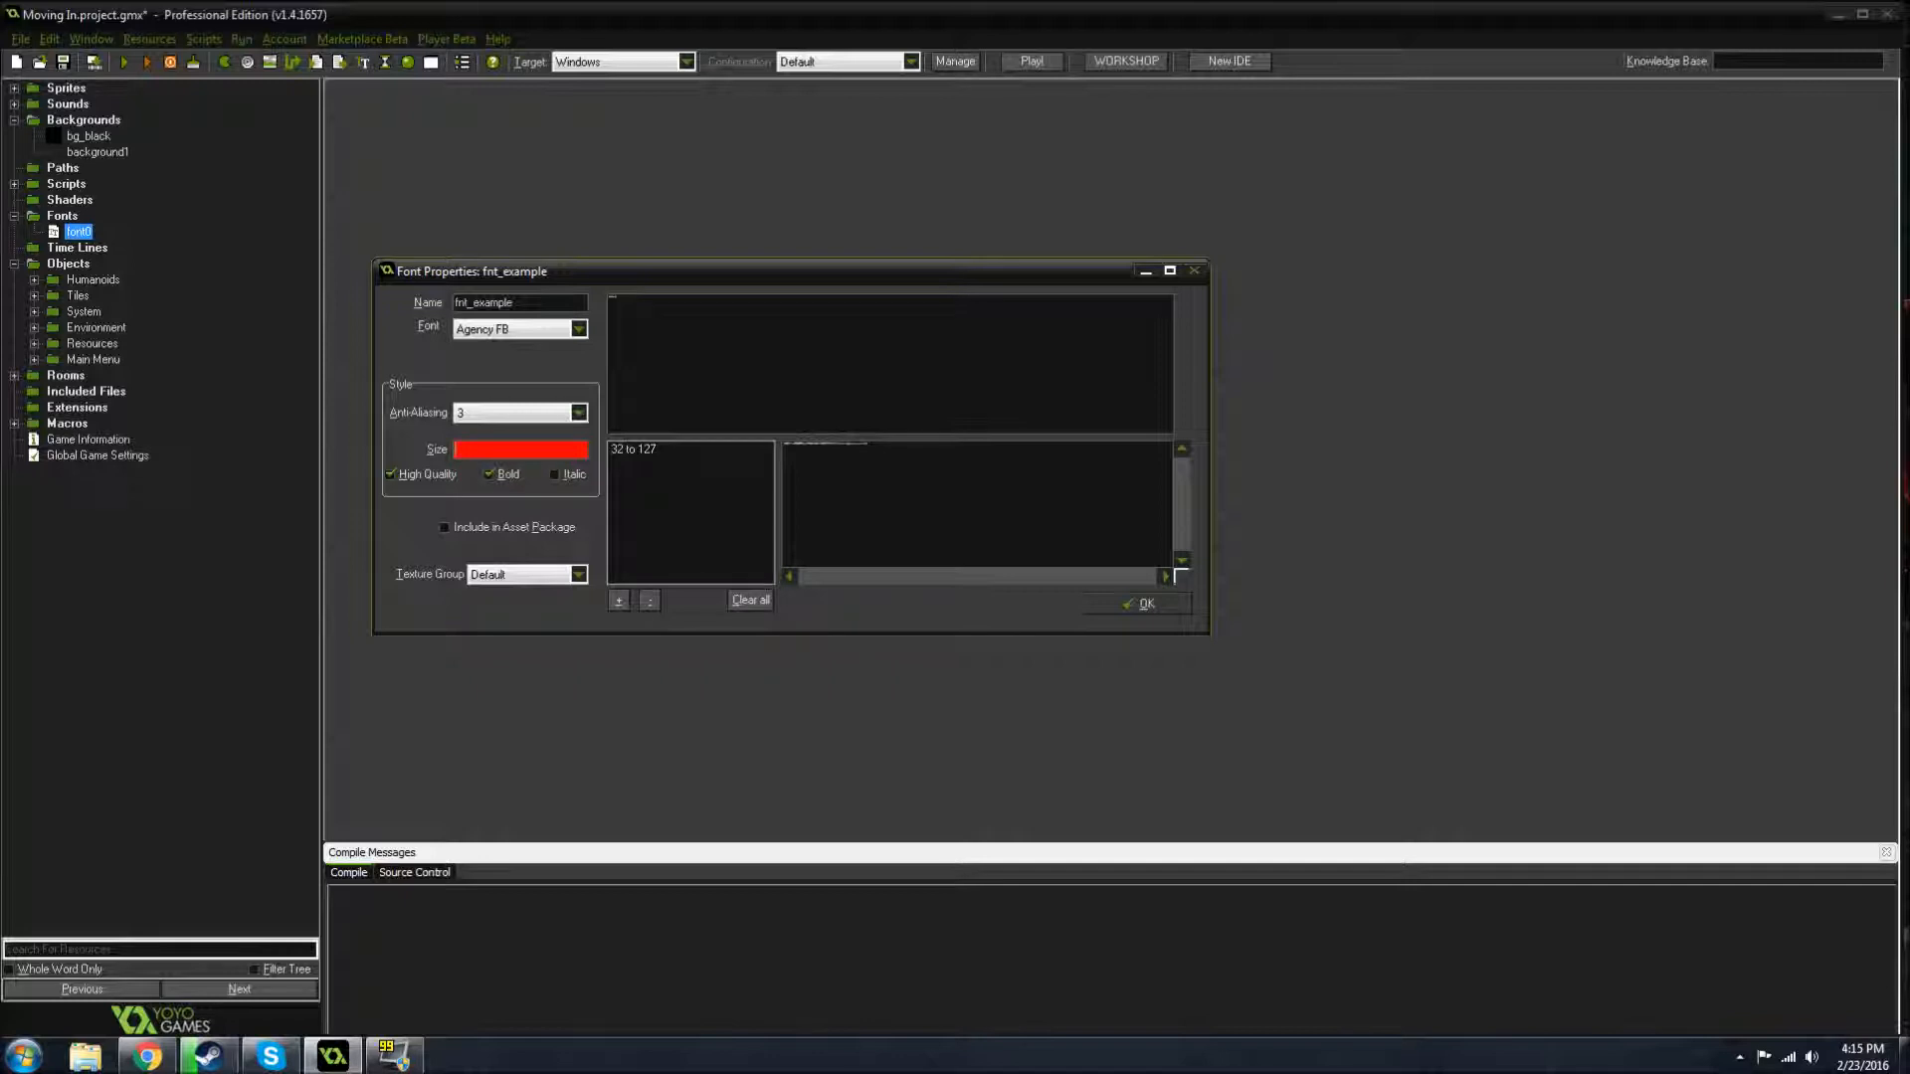
text(12)
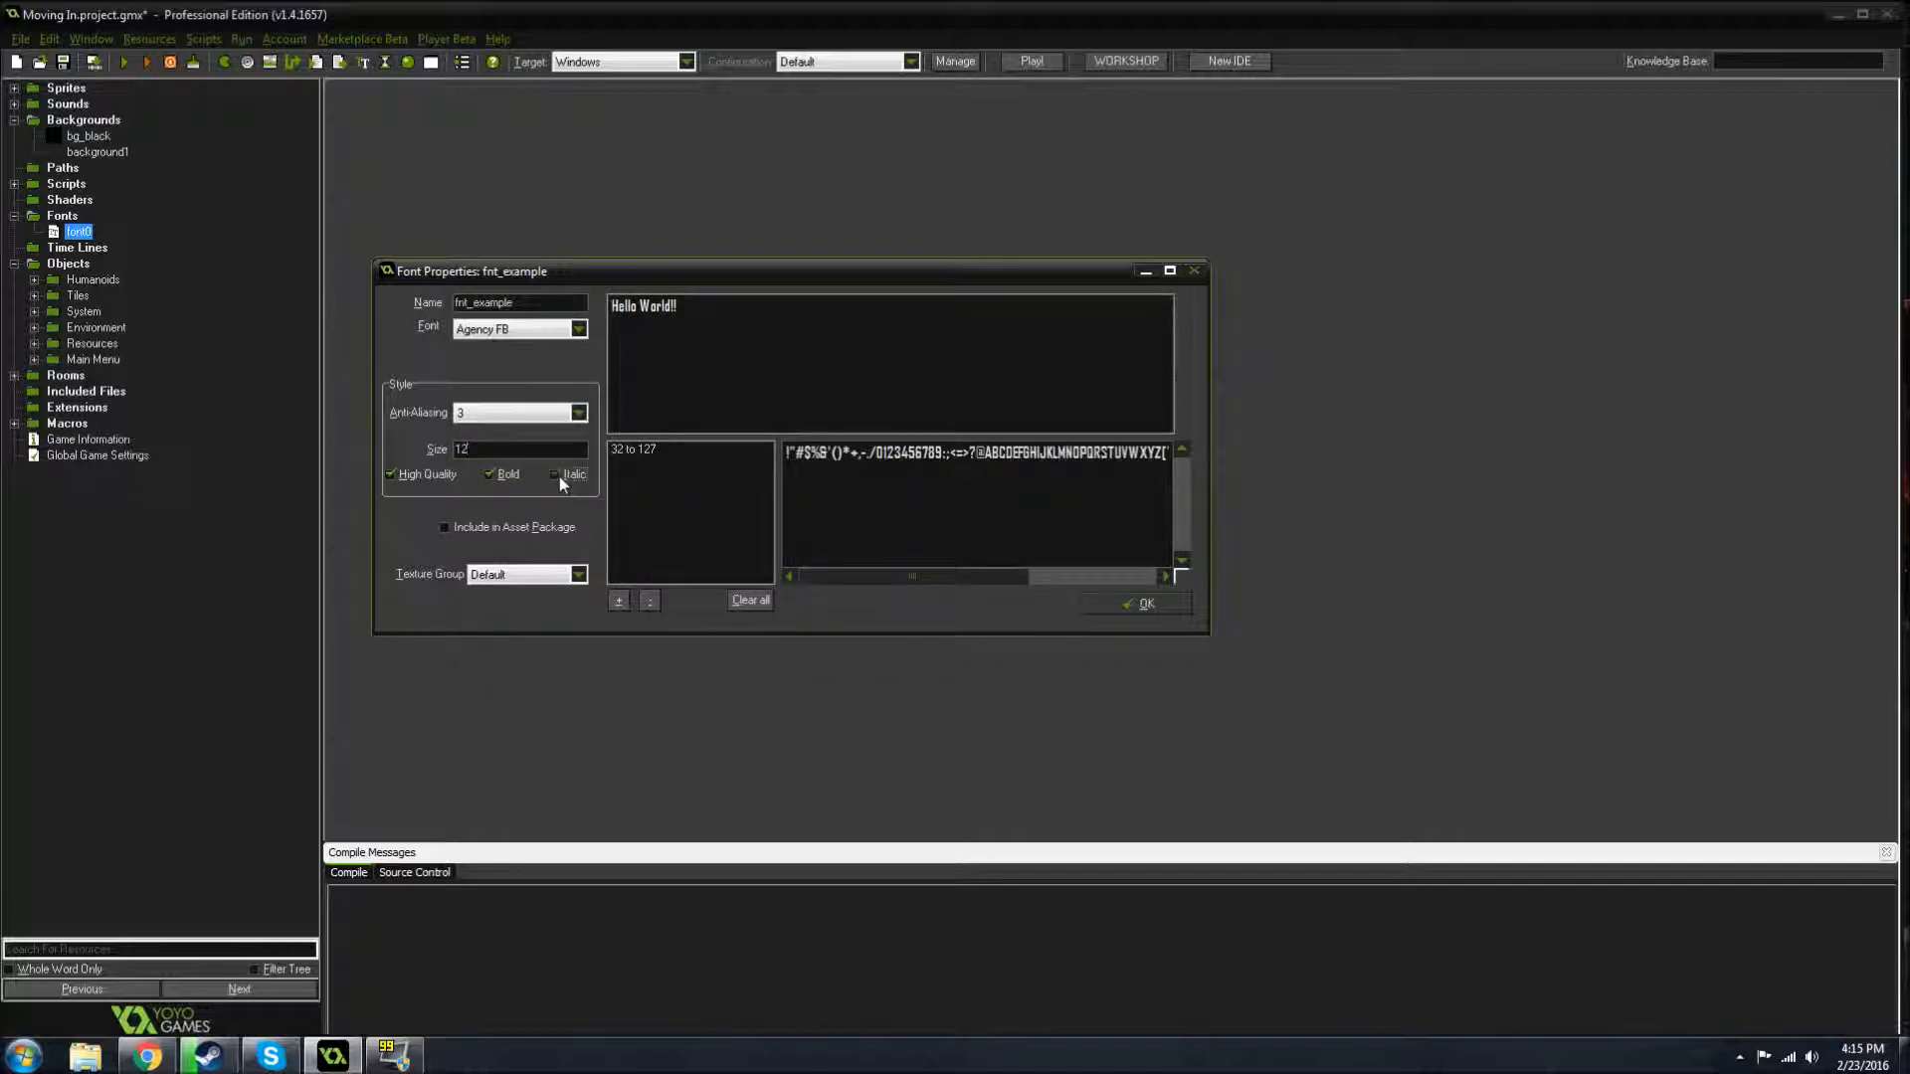
- Toggle the font's High Quality and Bold options off and on again, and confirm the font properties
click(391, 475)
click(392, 475)
click(490, 476)
click(490, 475)
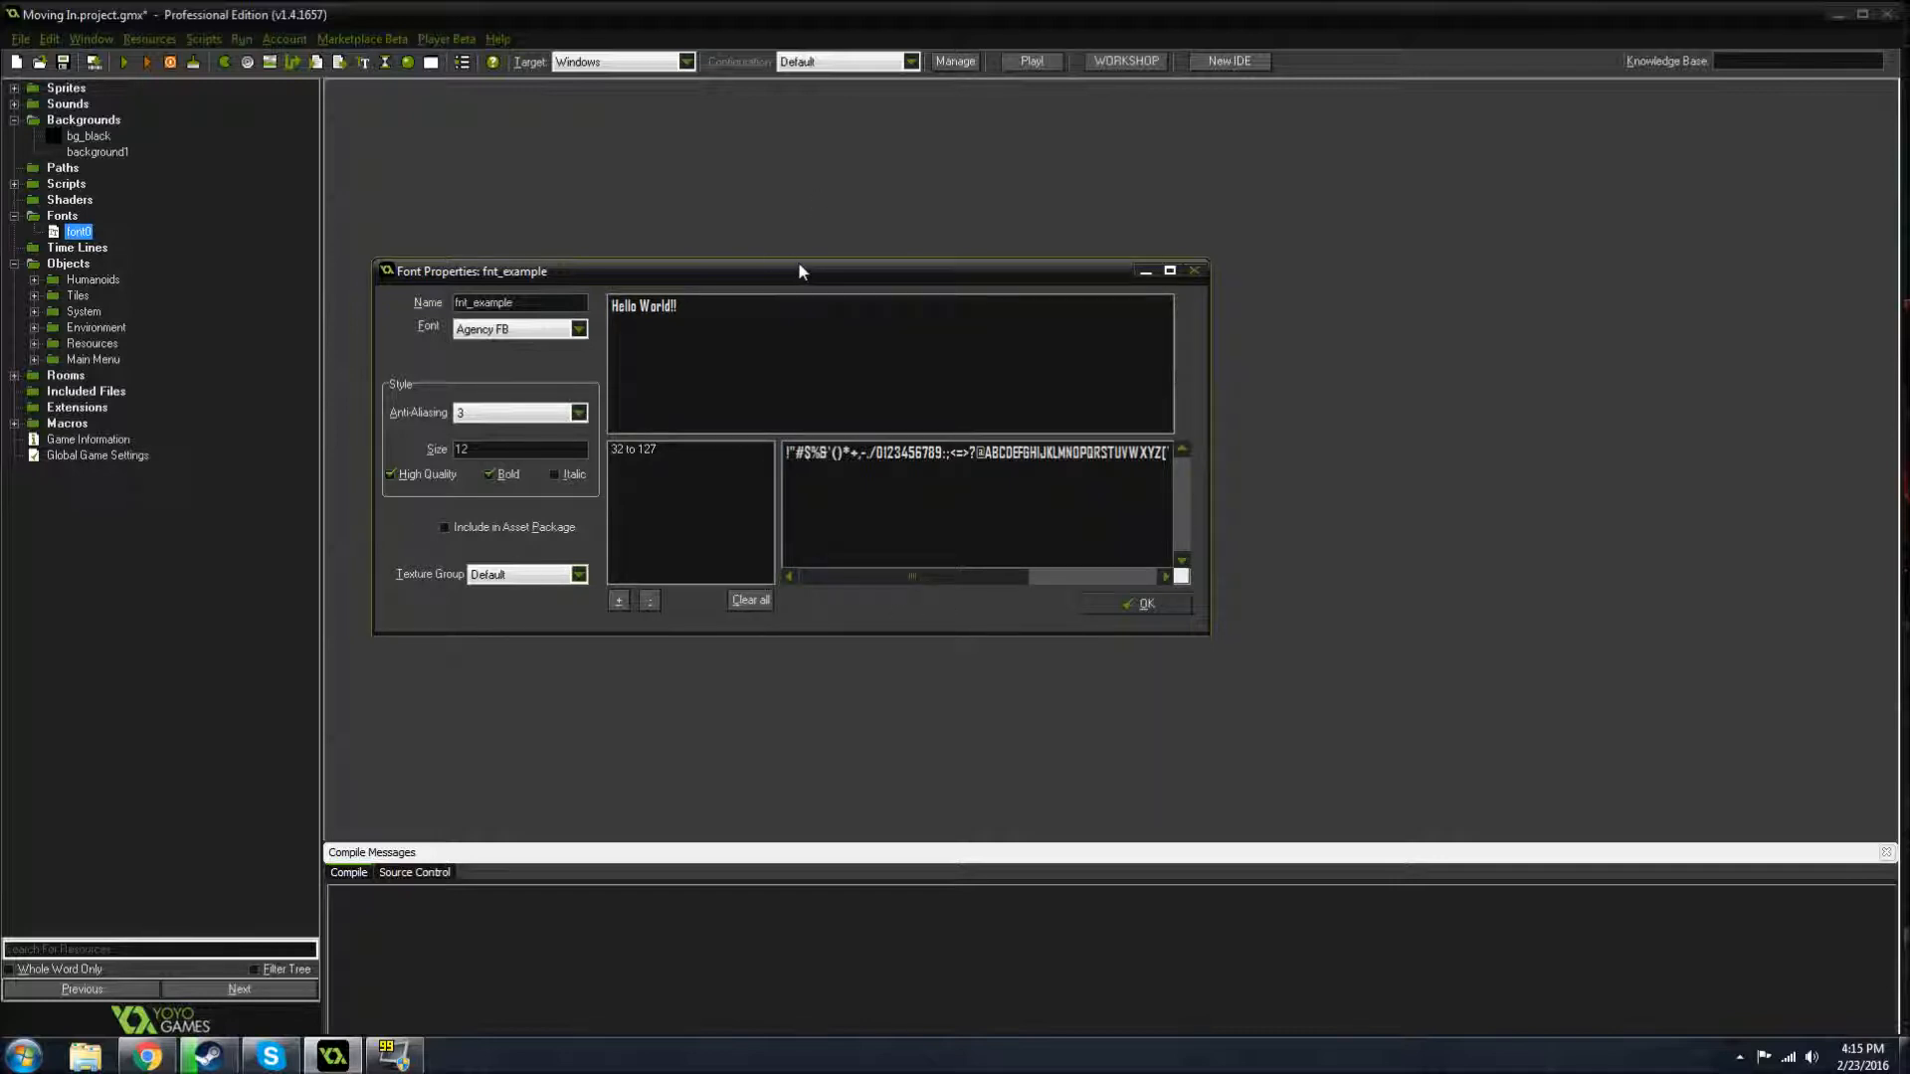
click(1139, 603)
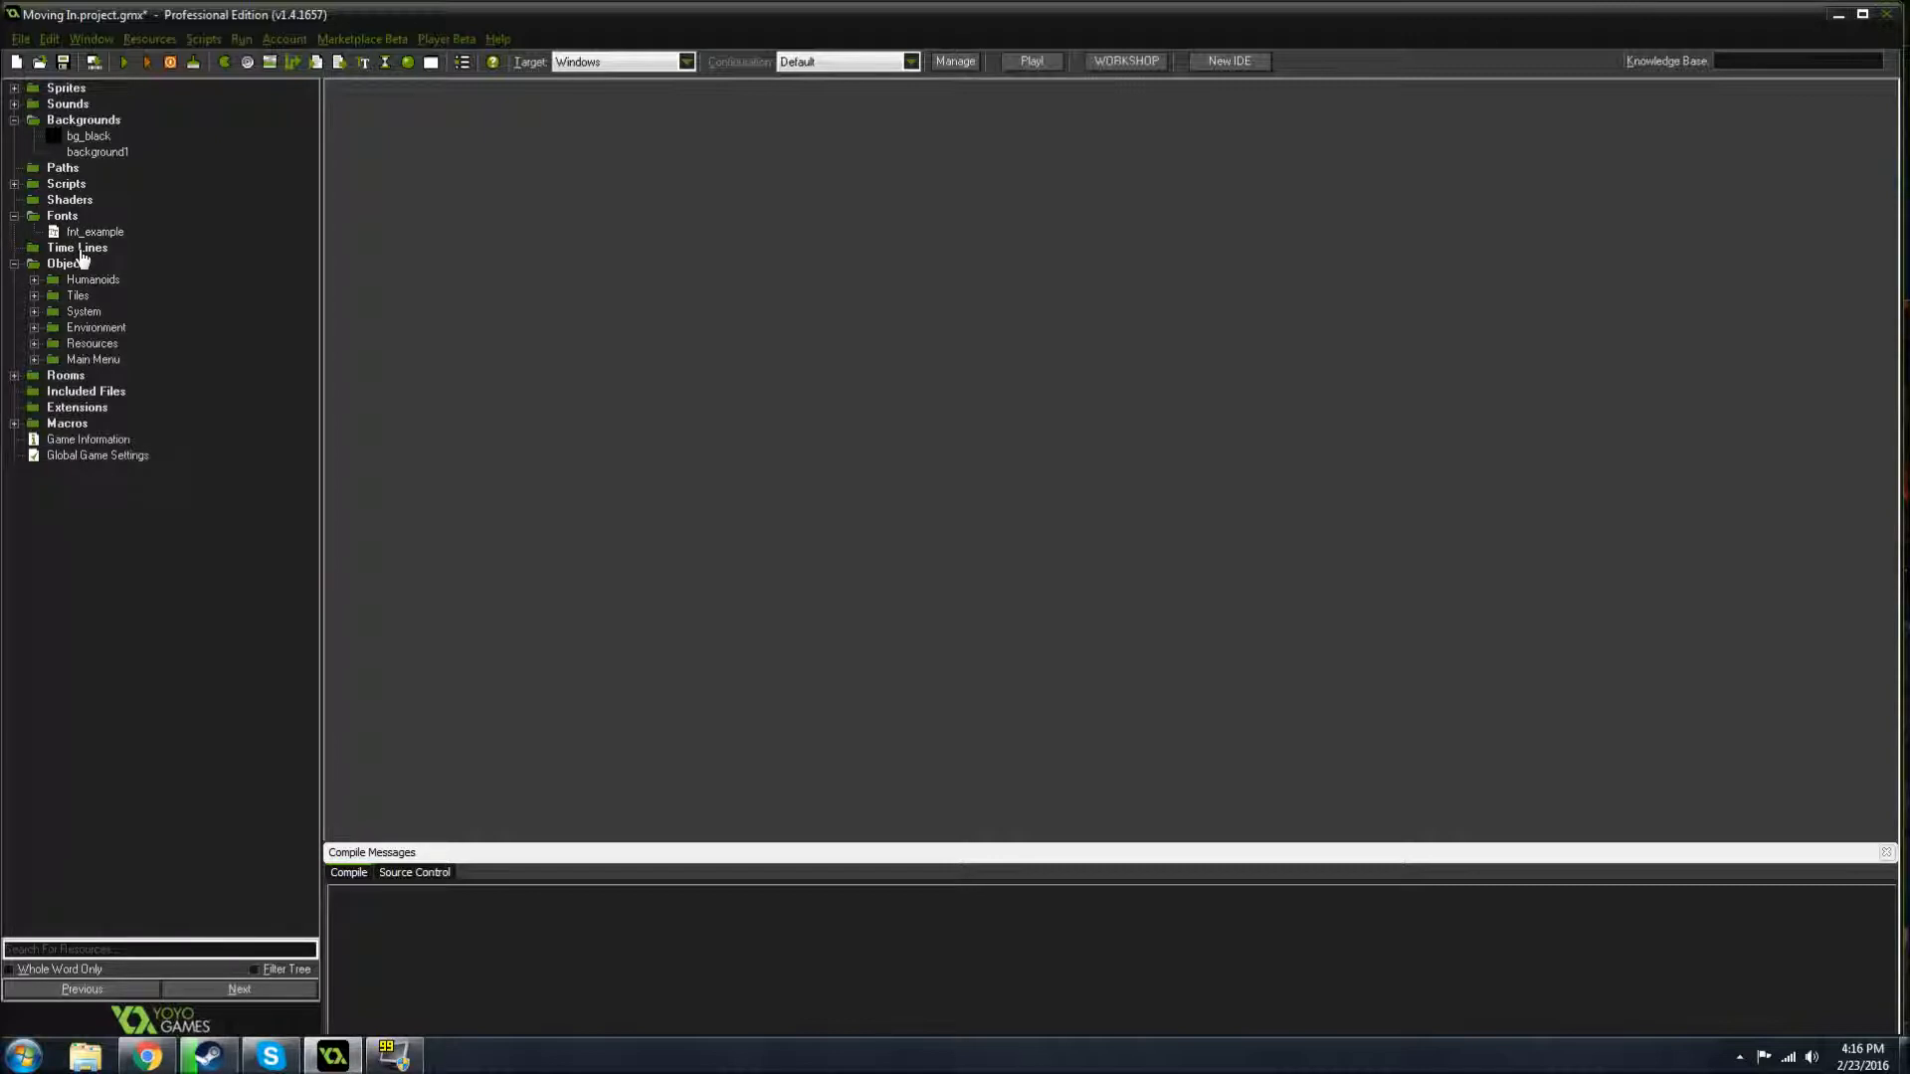
- Expand the Humanoids, Tiles, System, Environment, Resources and Main Menu subgroups of Objects to view their contents
click(35, 284)
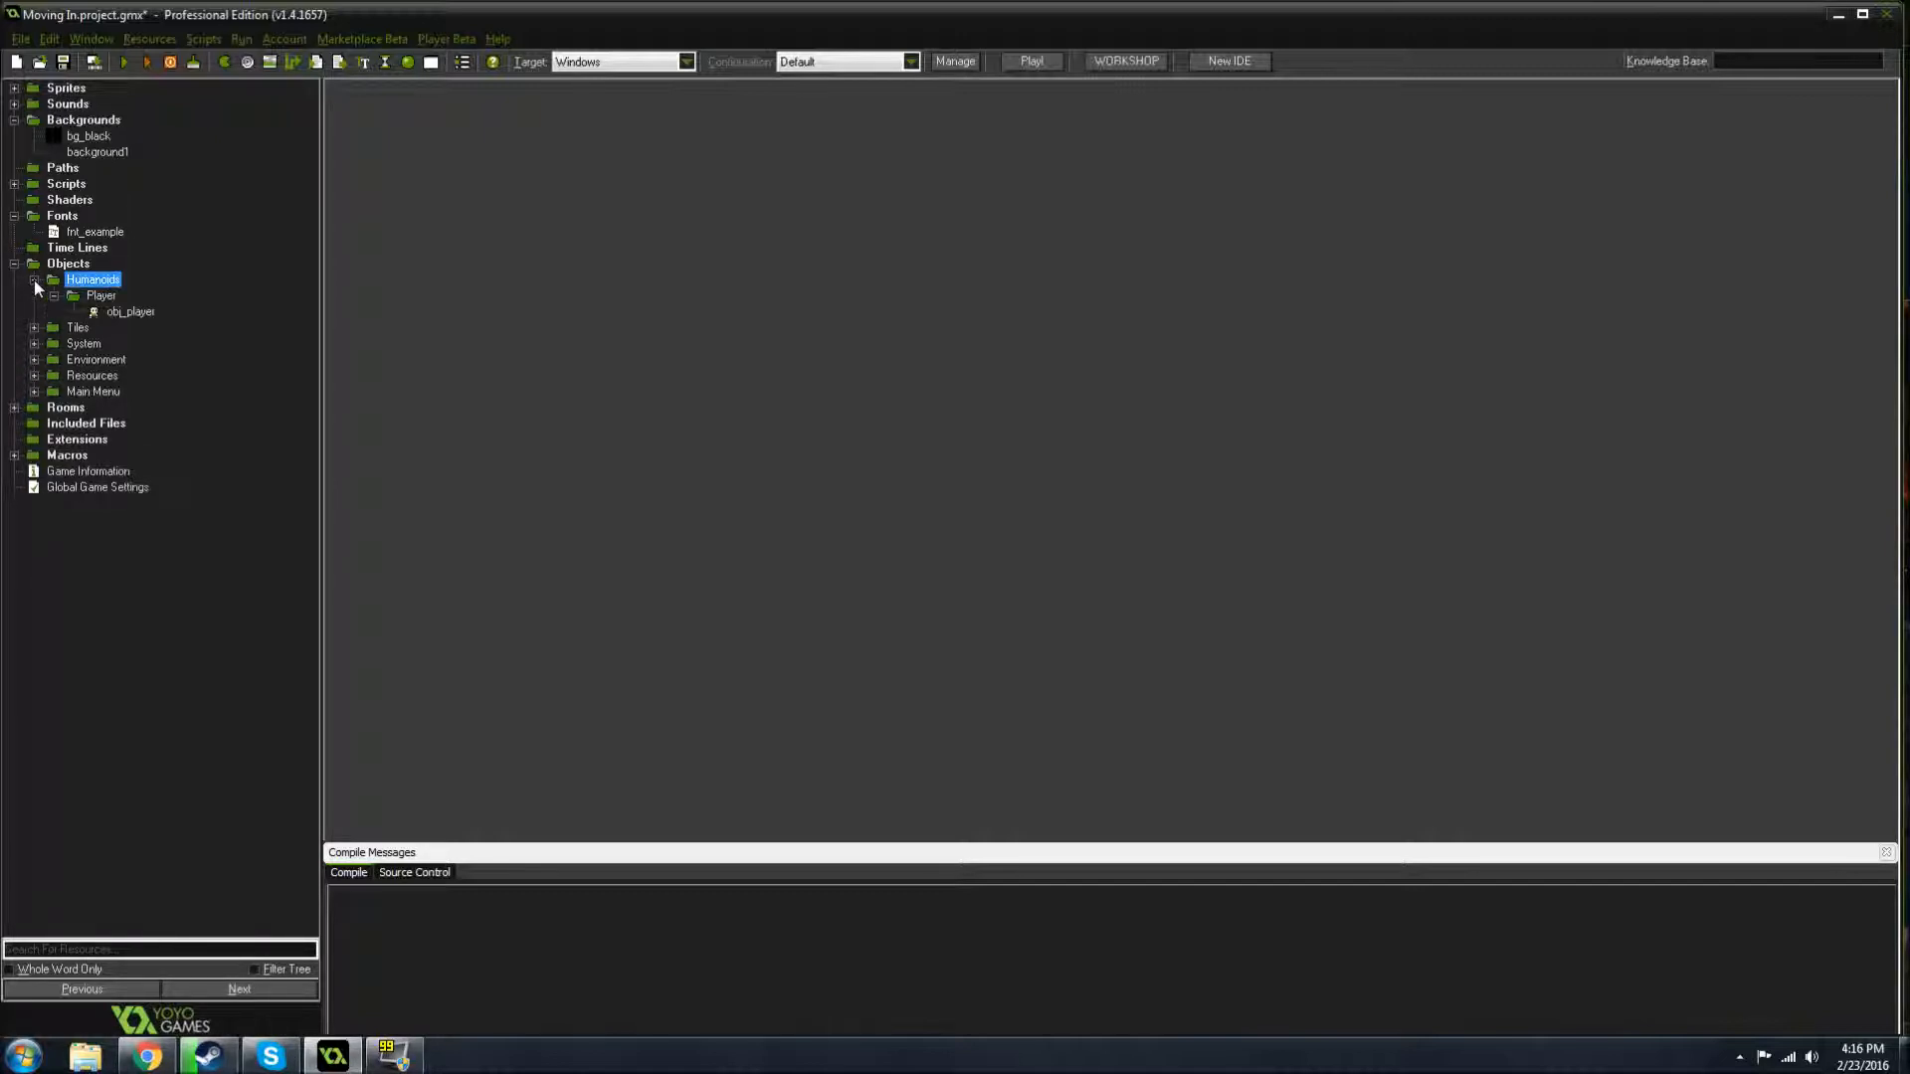
click(34, 328)
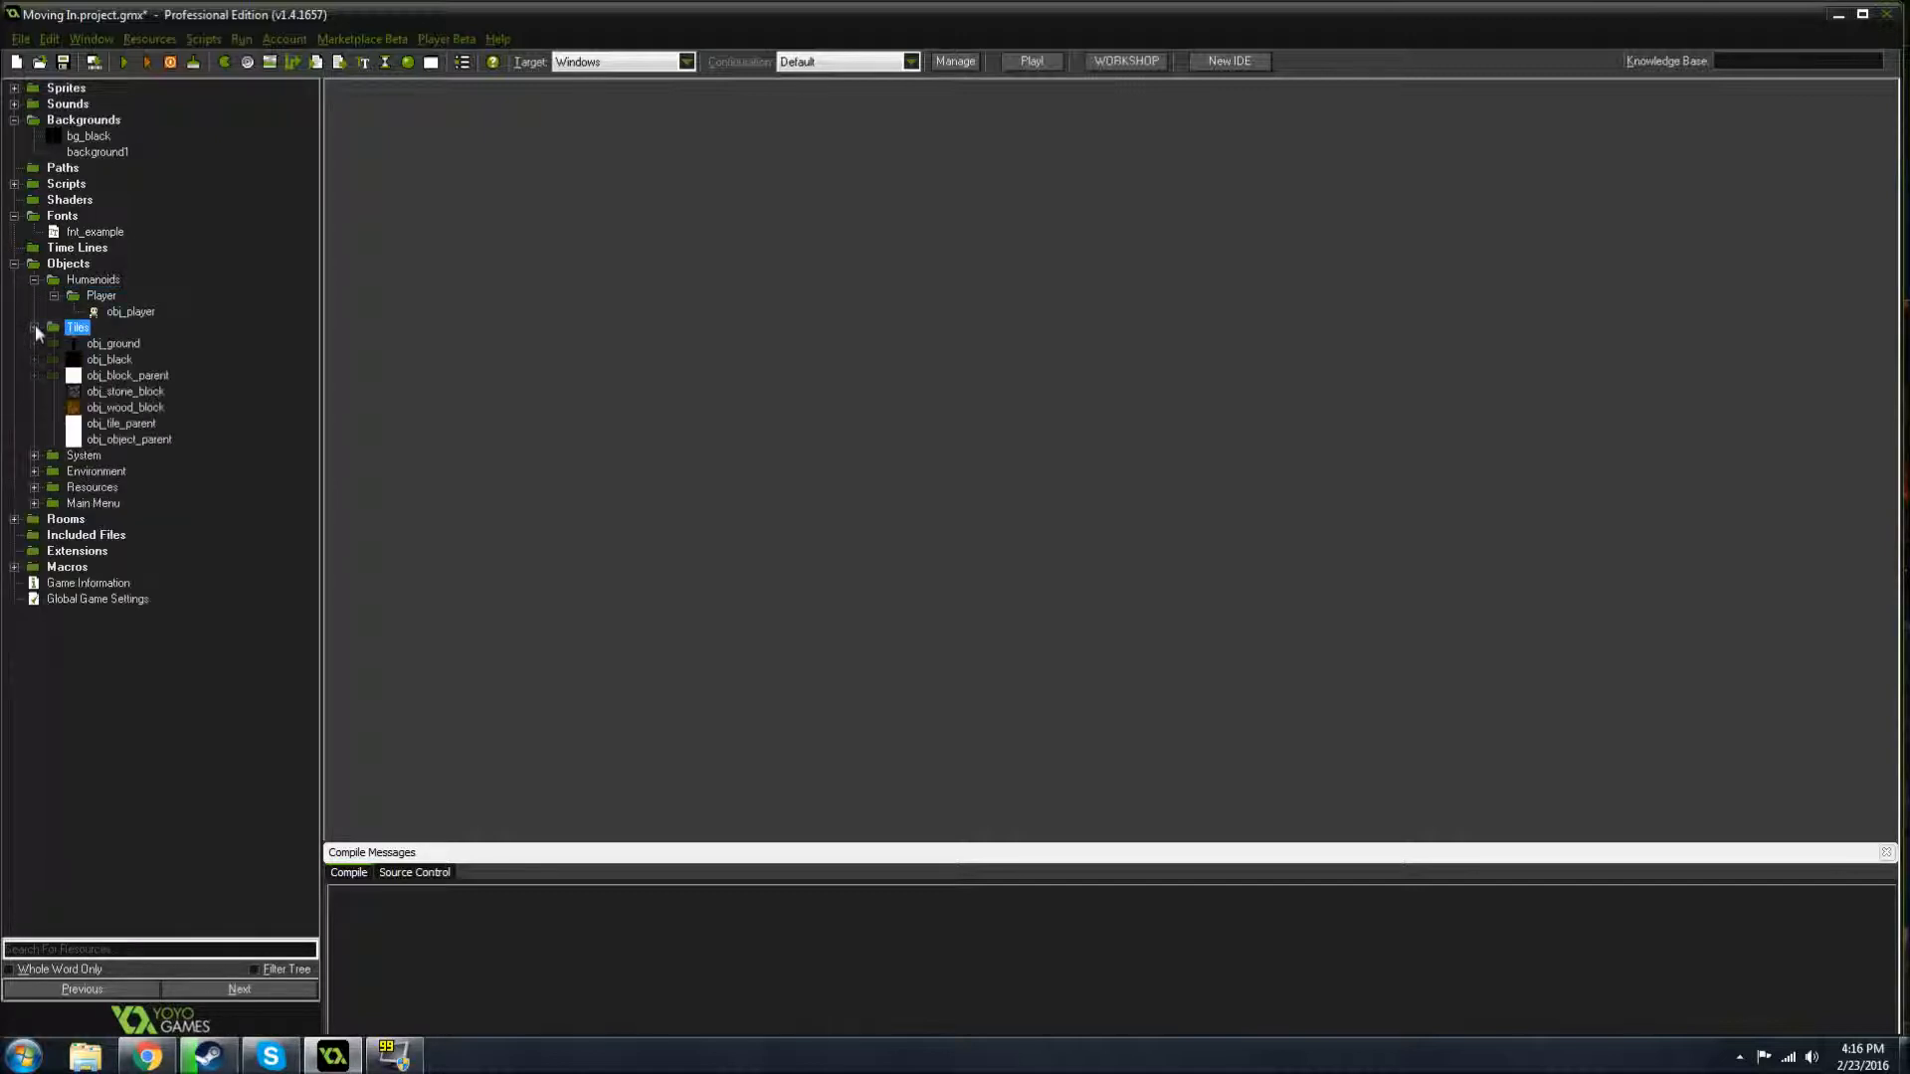
click(34, 456)
click(35, 567)
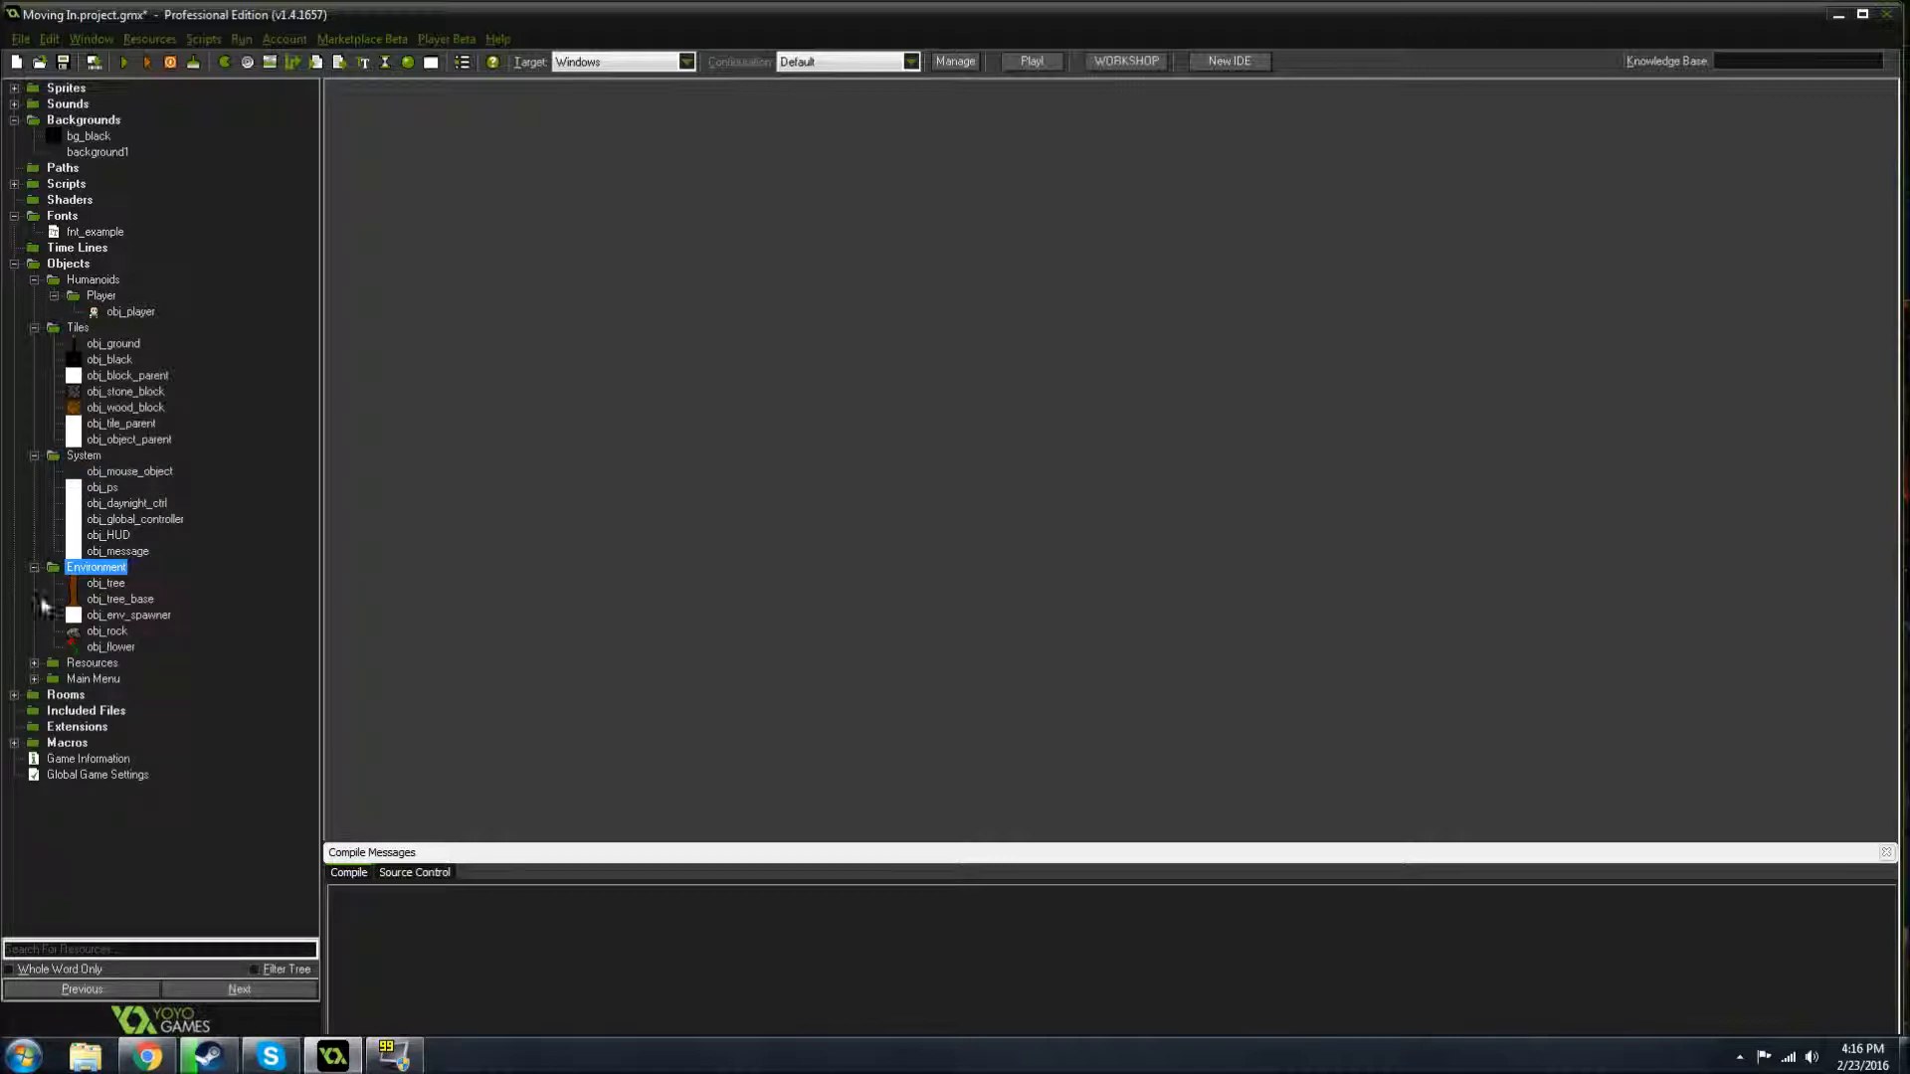
click(35, 662)
click(35, 727)
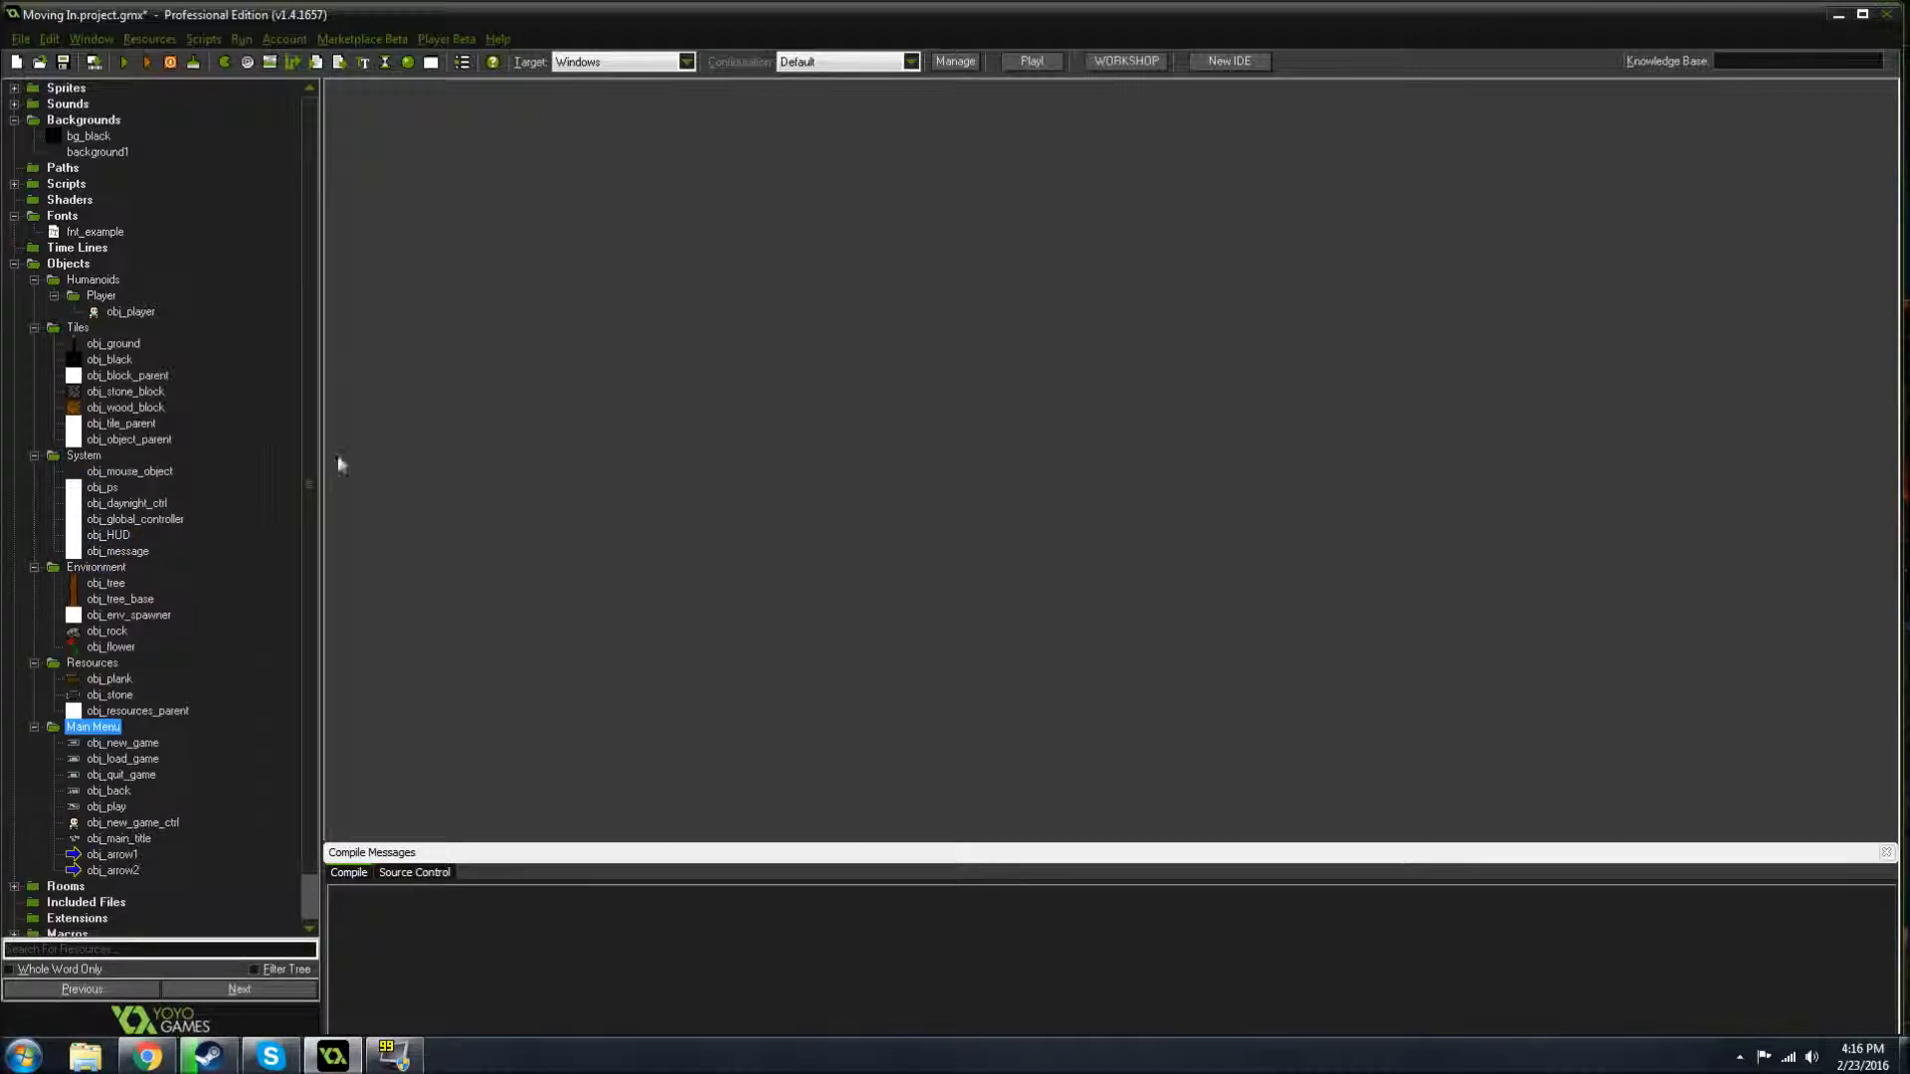
scroll(316, 486, down, 1)
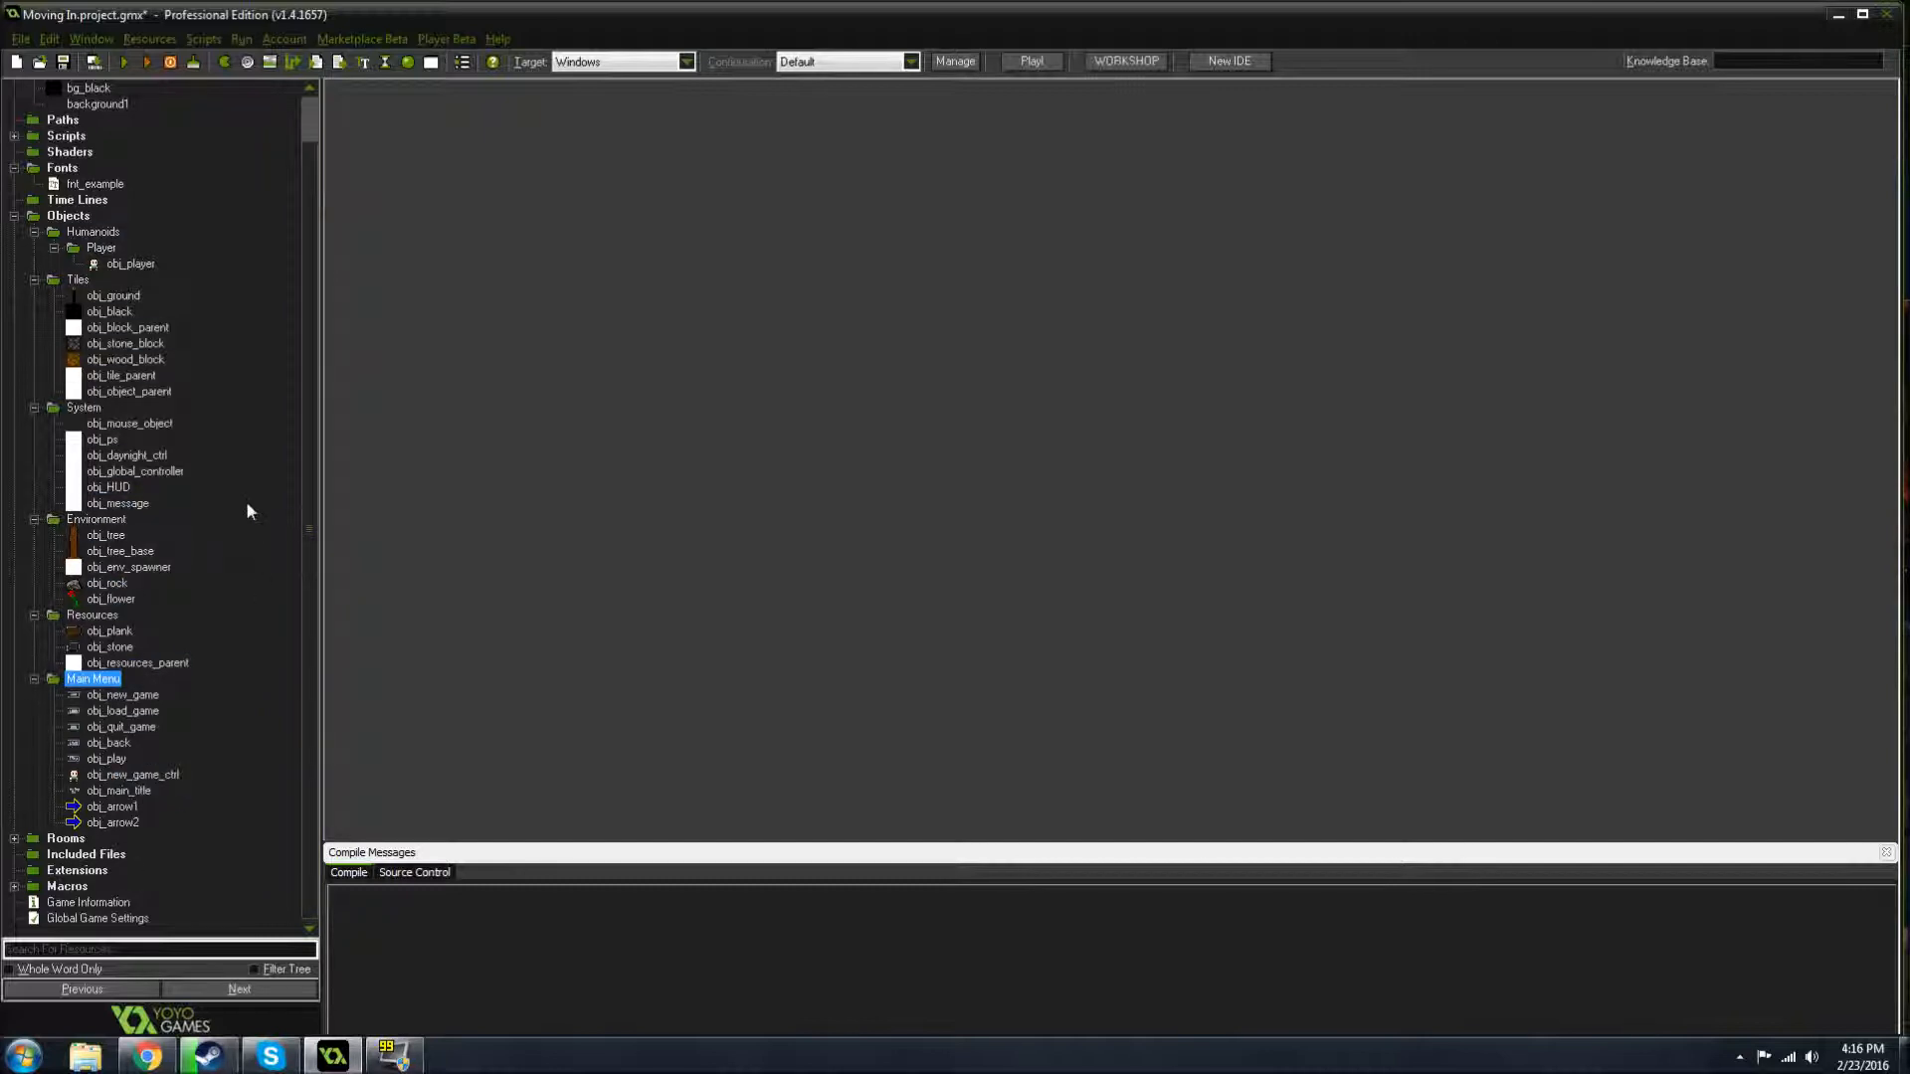
- Open obj_player's properties and view the event types that can be added, without adding one
double_click(139, 263)
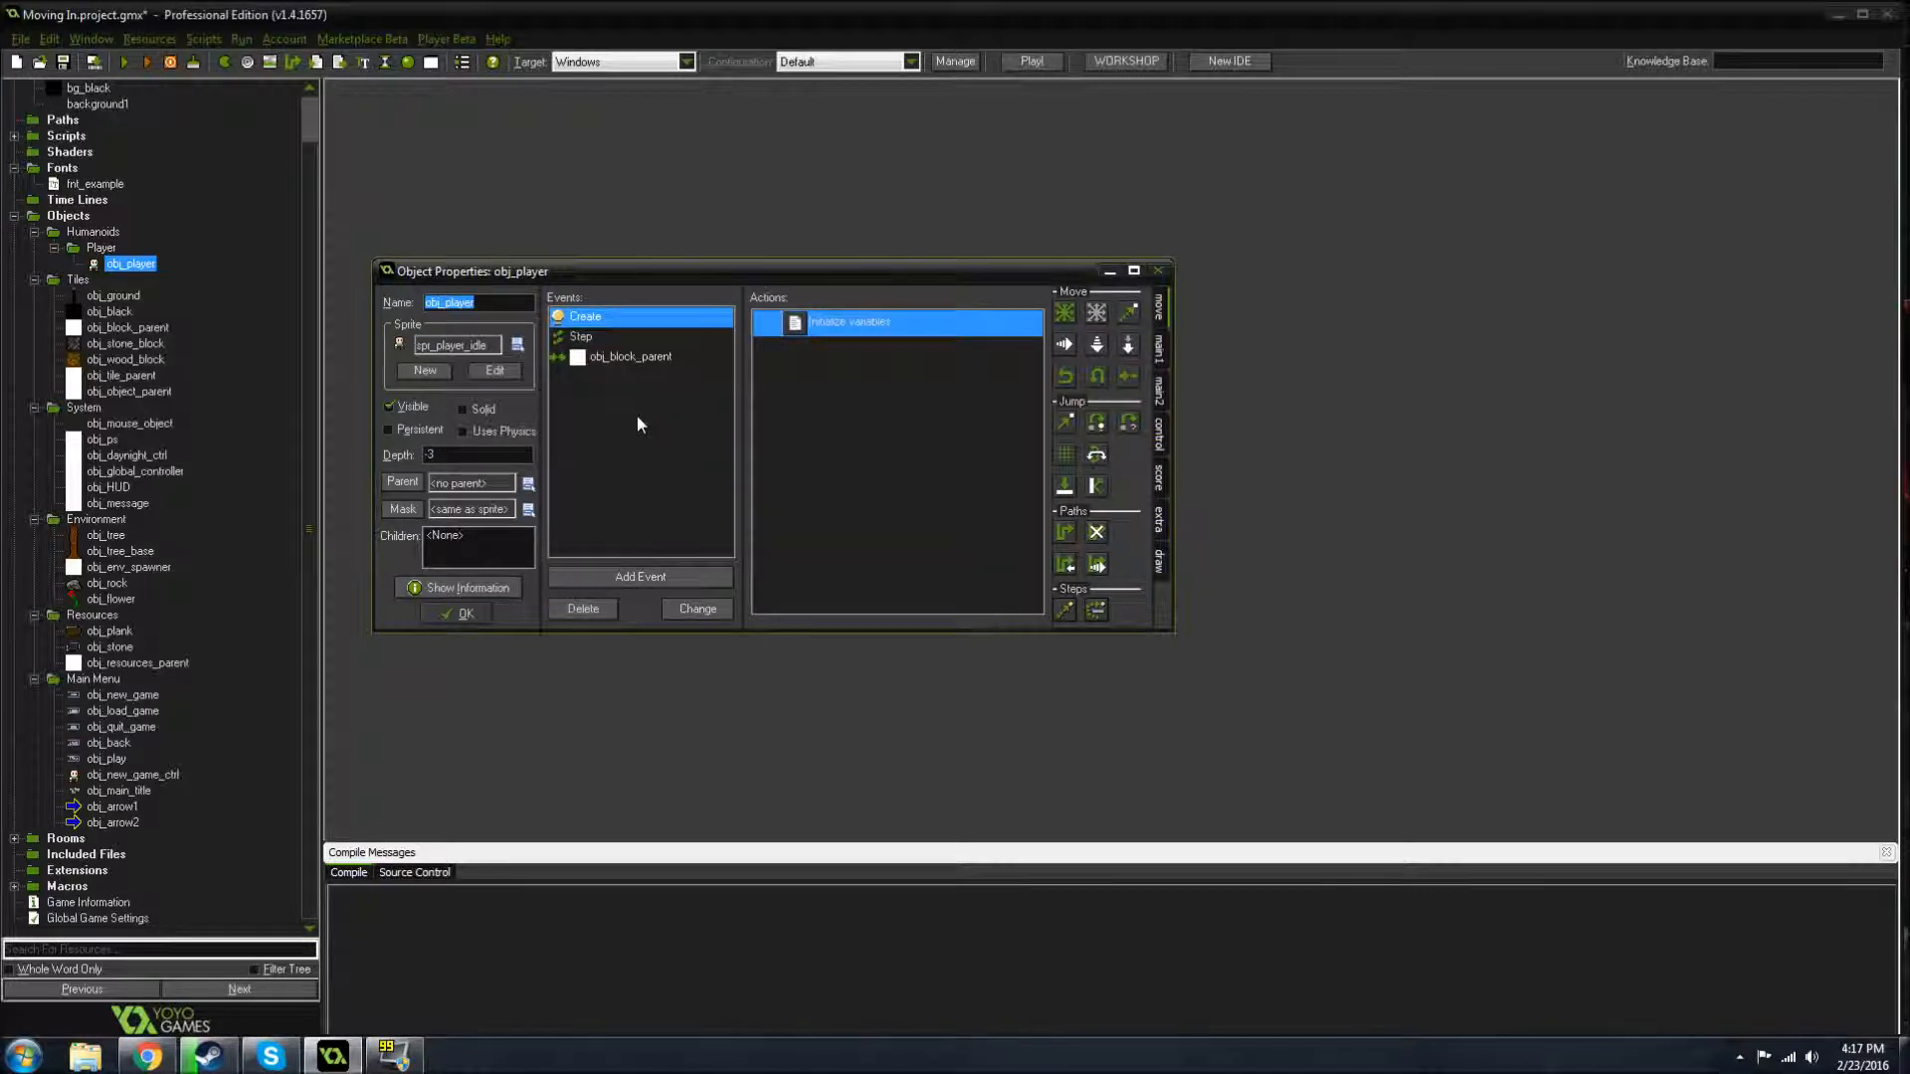
click(640, 579)
drag(957, 390, 898, 323)
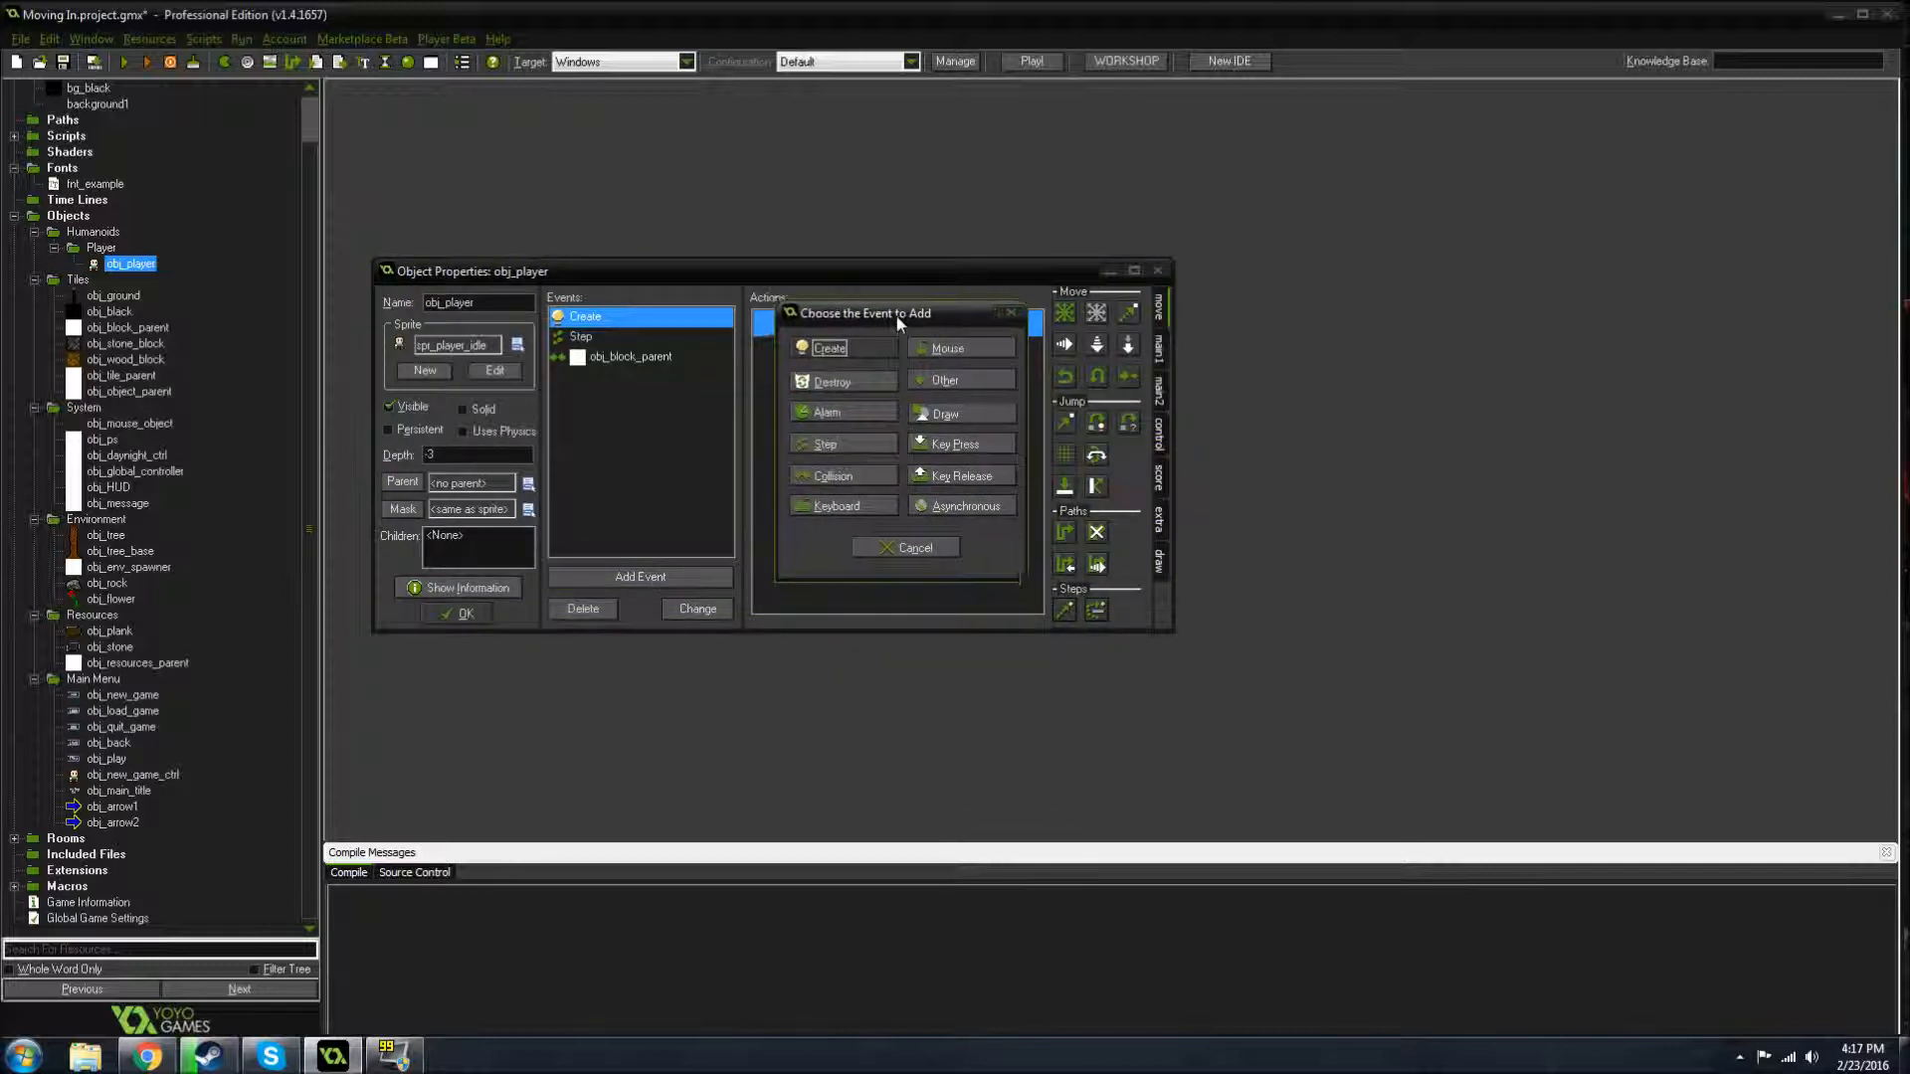
click(905, 549)
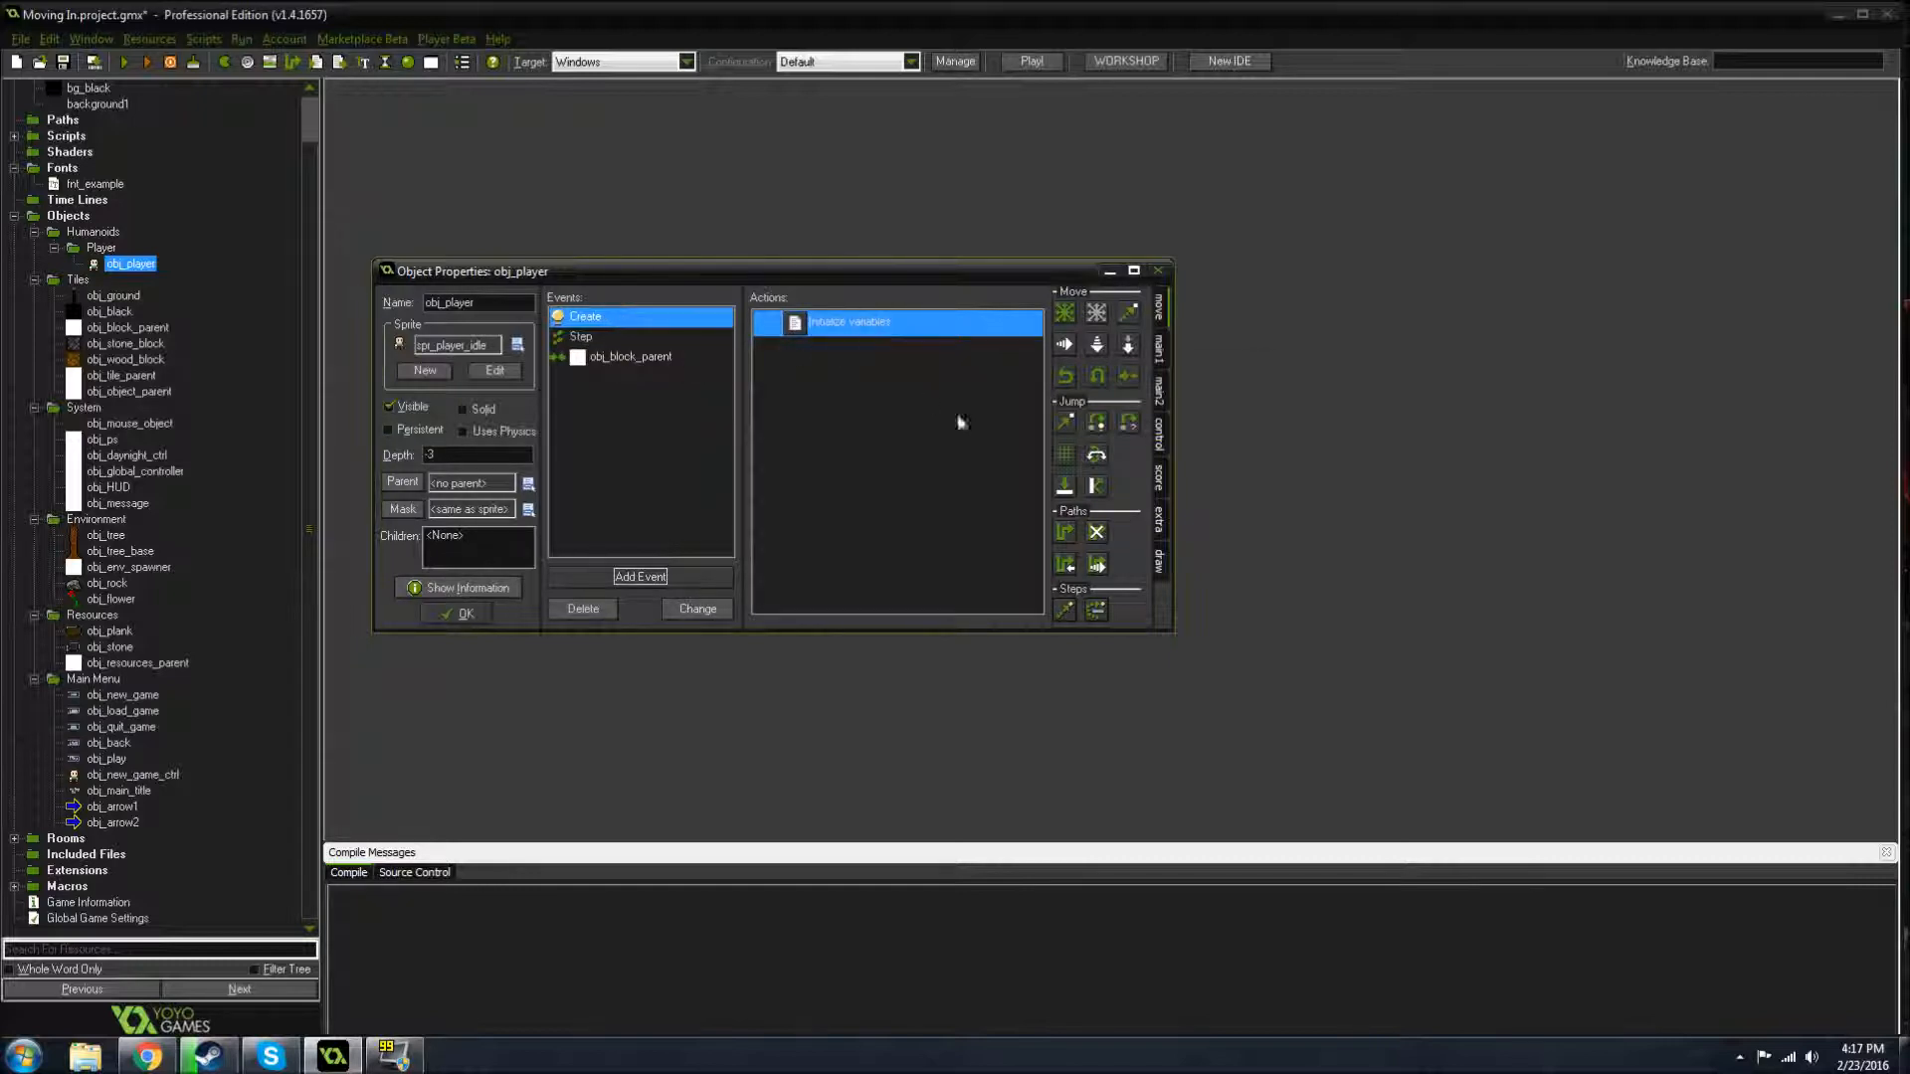
- Add an "Execute a piece of code" action to obj_player's Create event
click(1160, 438)
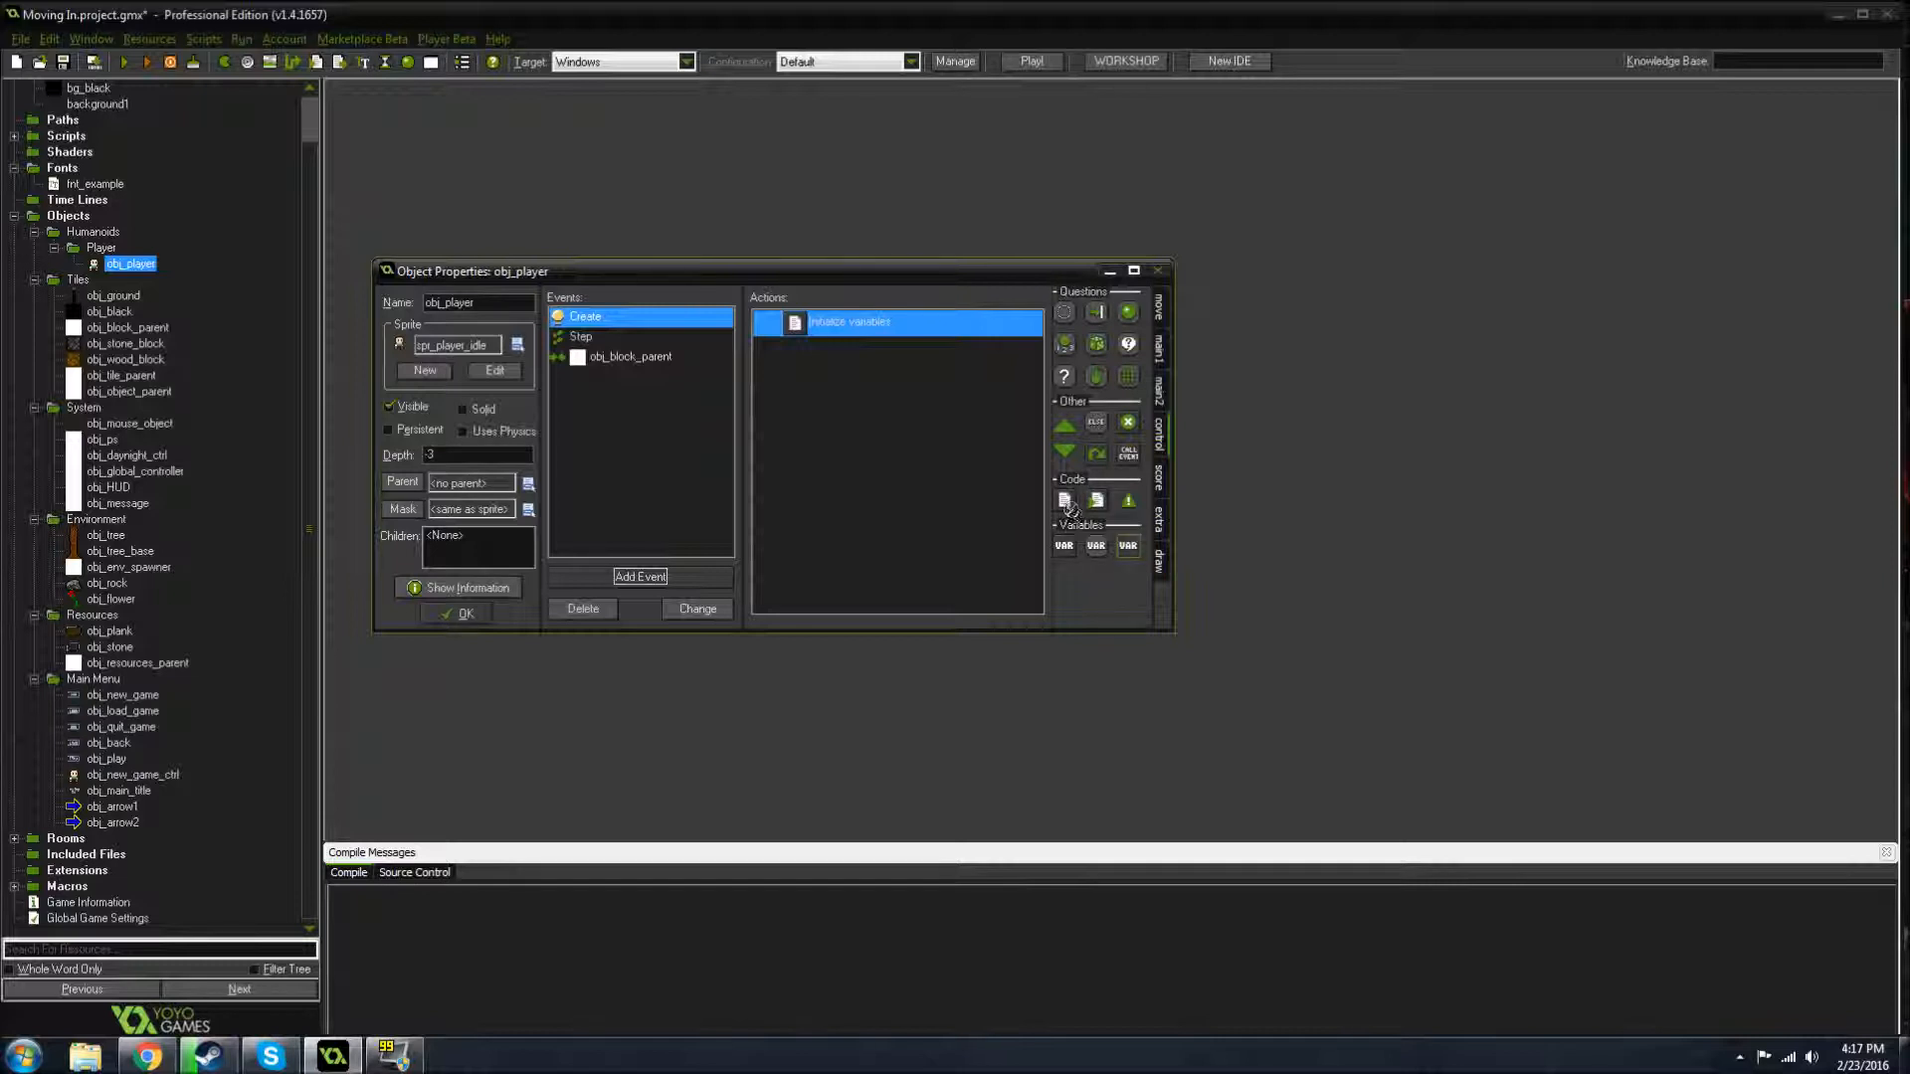
drag(872, 428, 873, 428)
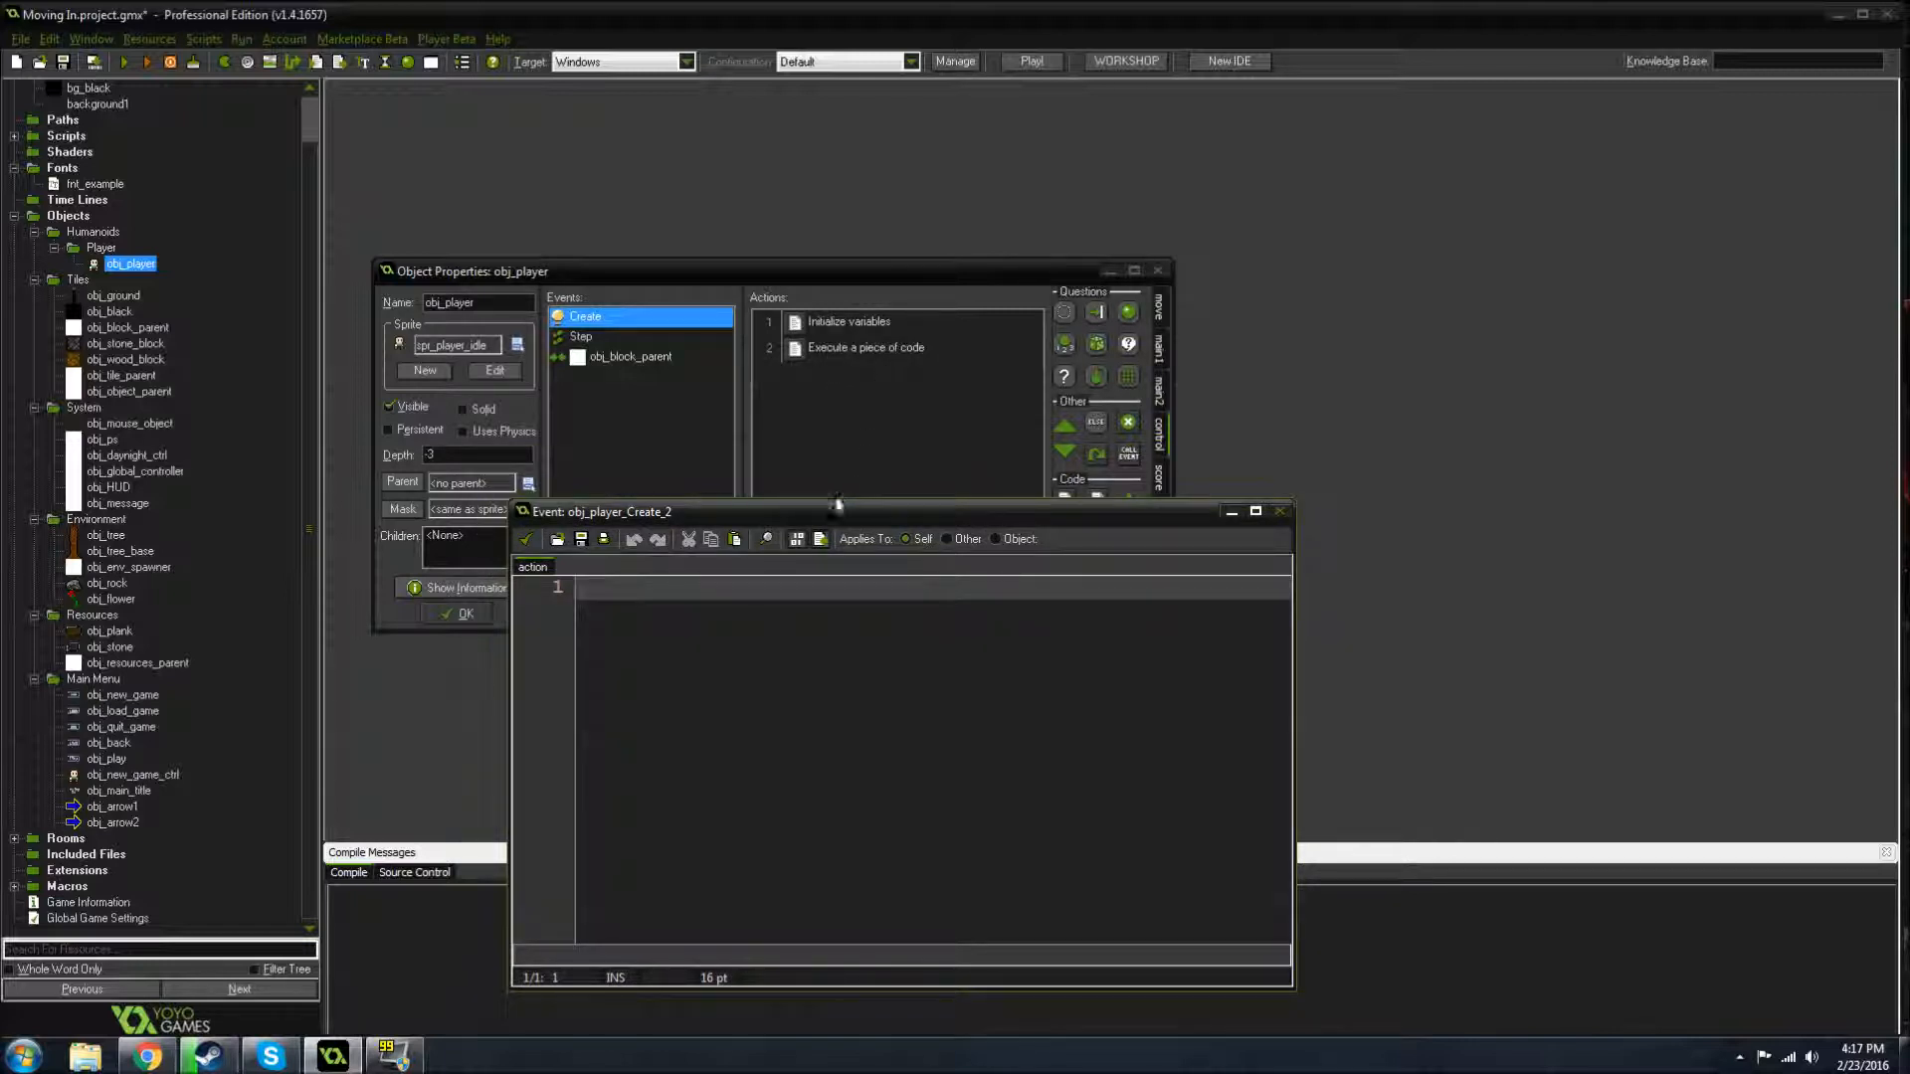
- Enter the comment "//Type whatever we want" in the new Create event code action of obj_player and save the code
drag(827, 506, 697, 314)
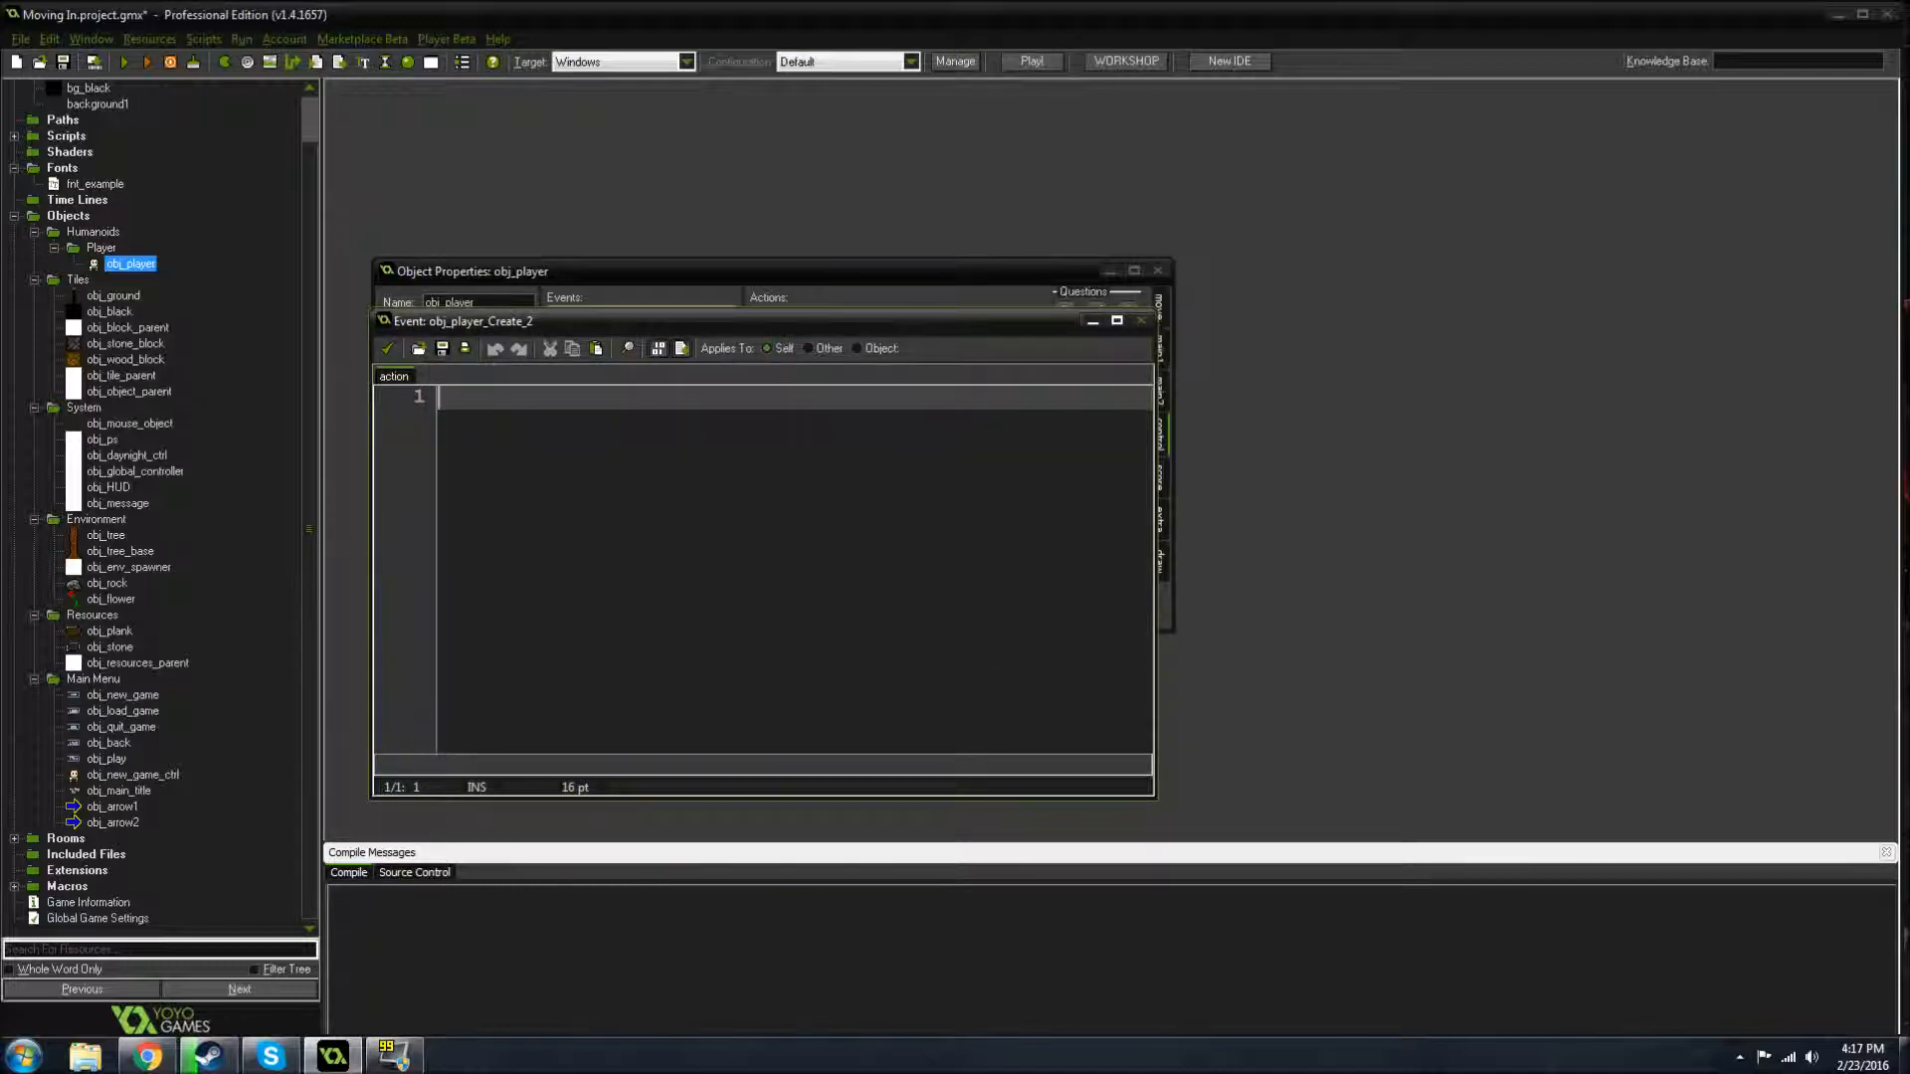
text(Type )
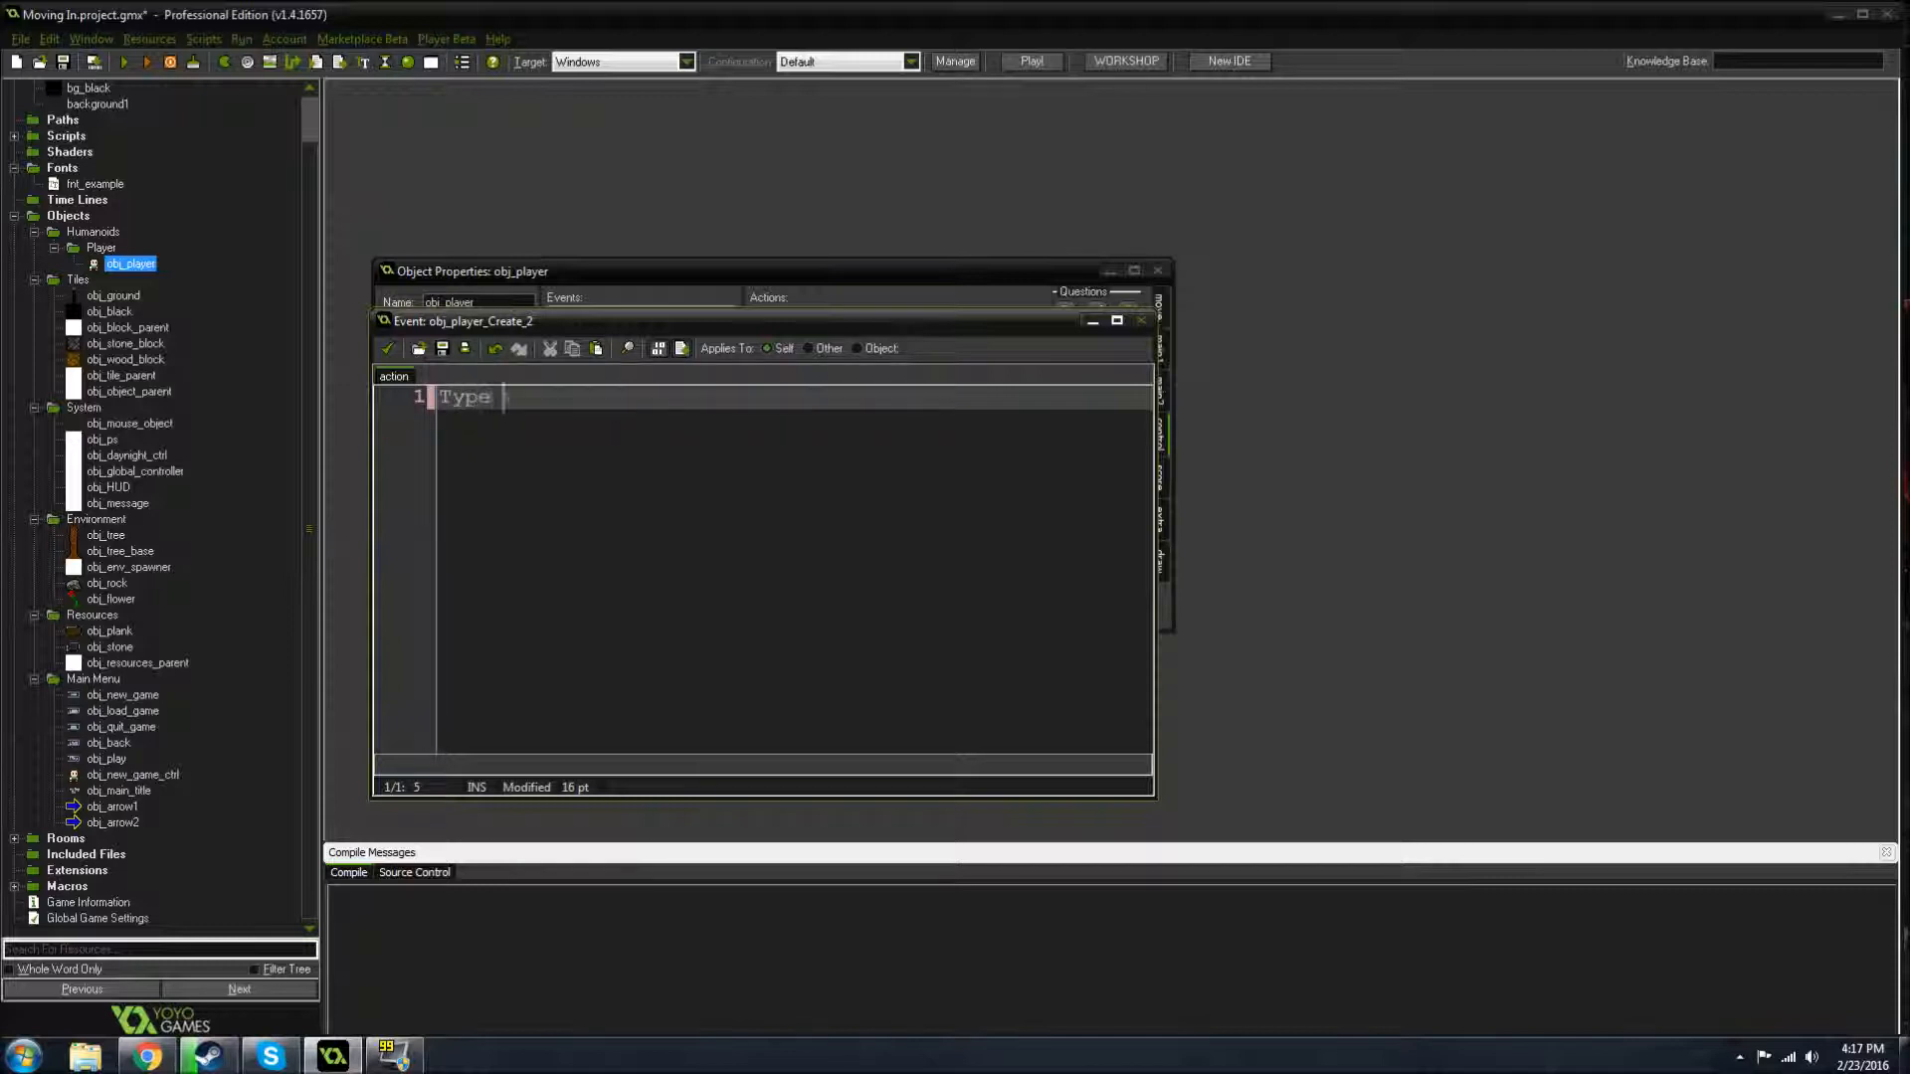
text(whatever we want)
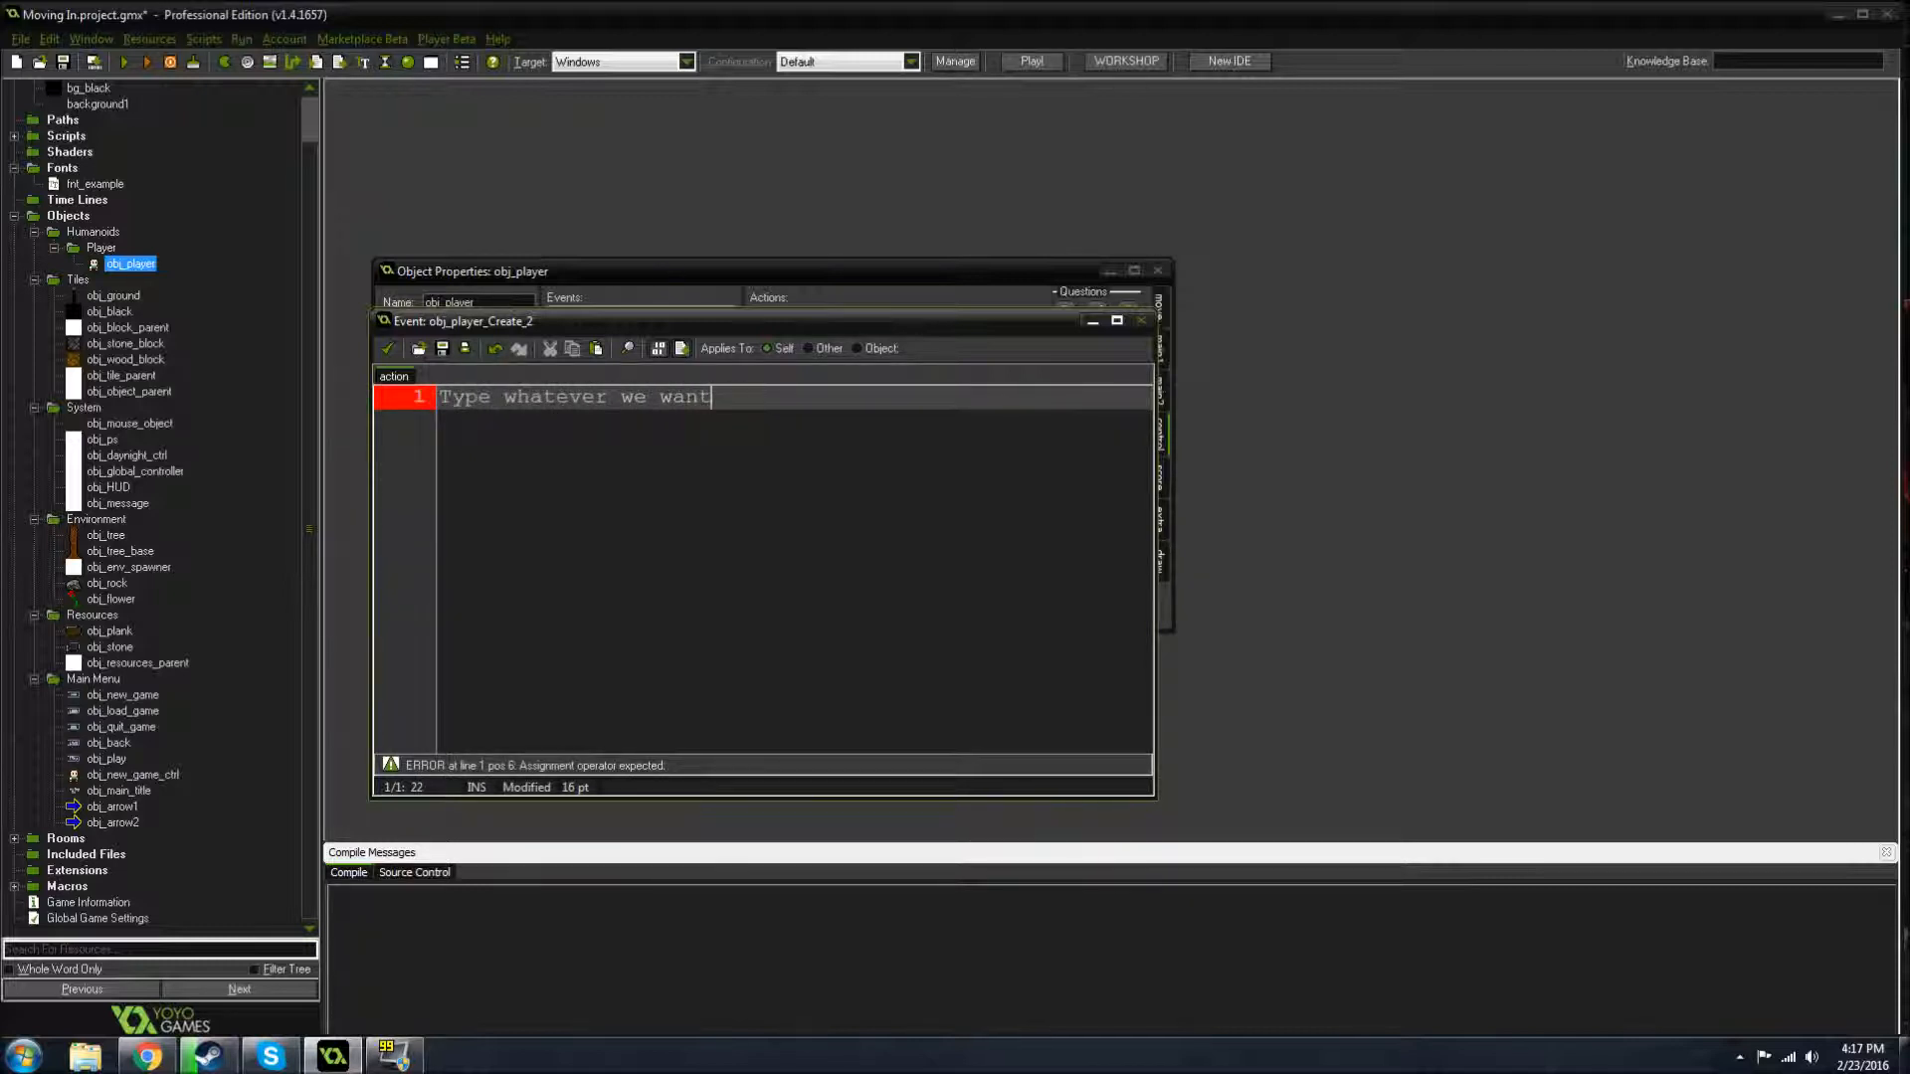
key(Home)
text(//)
key(End)
drag(768, 320, 760, 392)
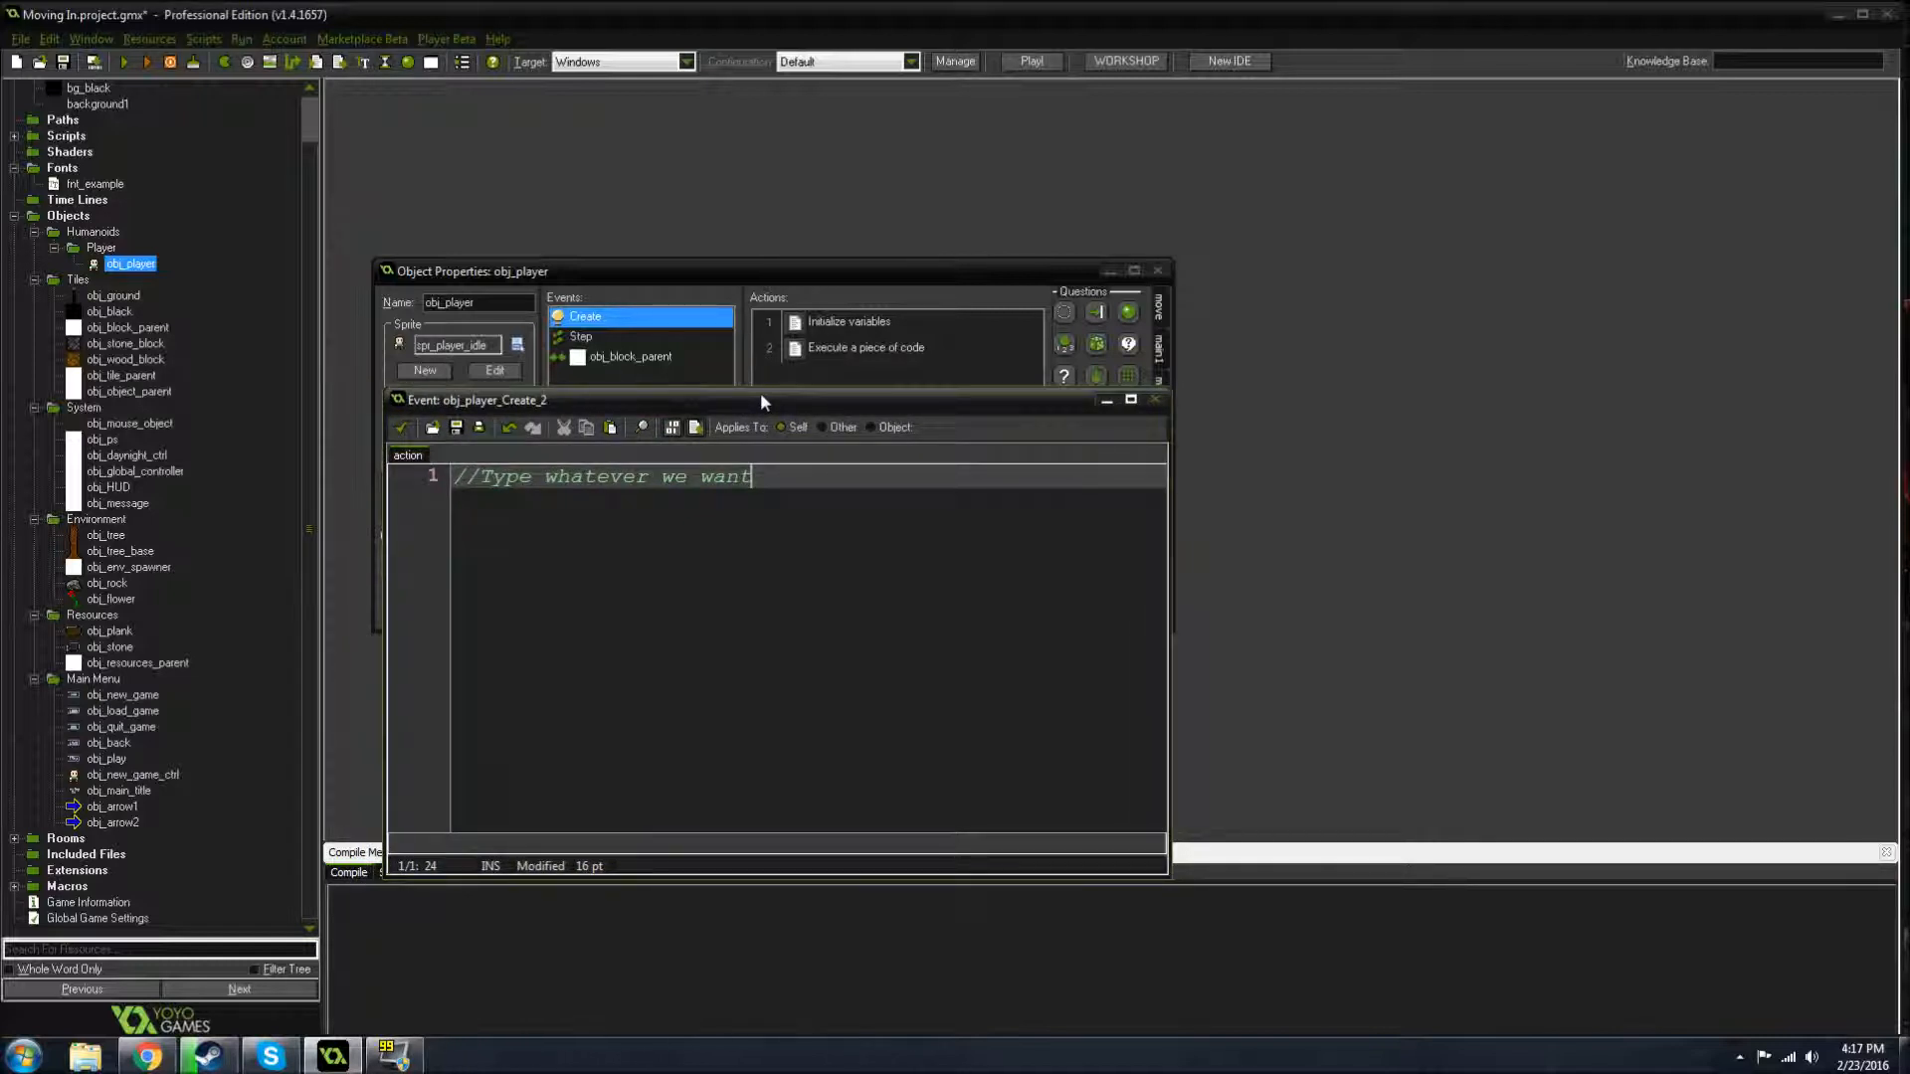
click(400, 427)
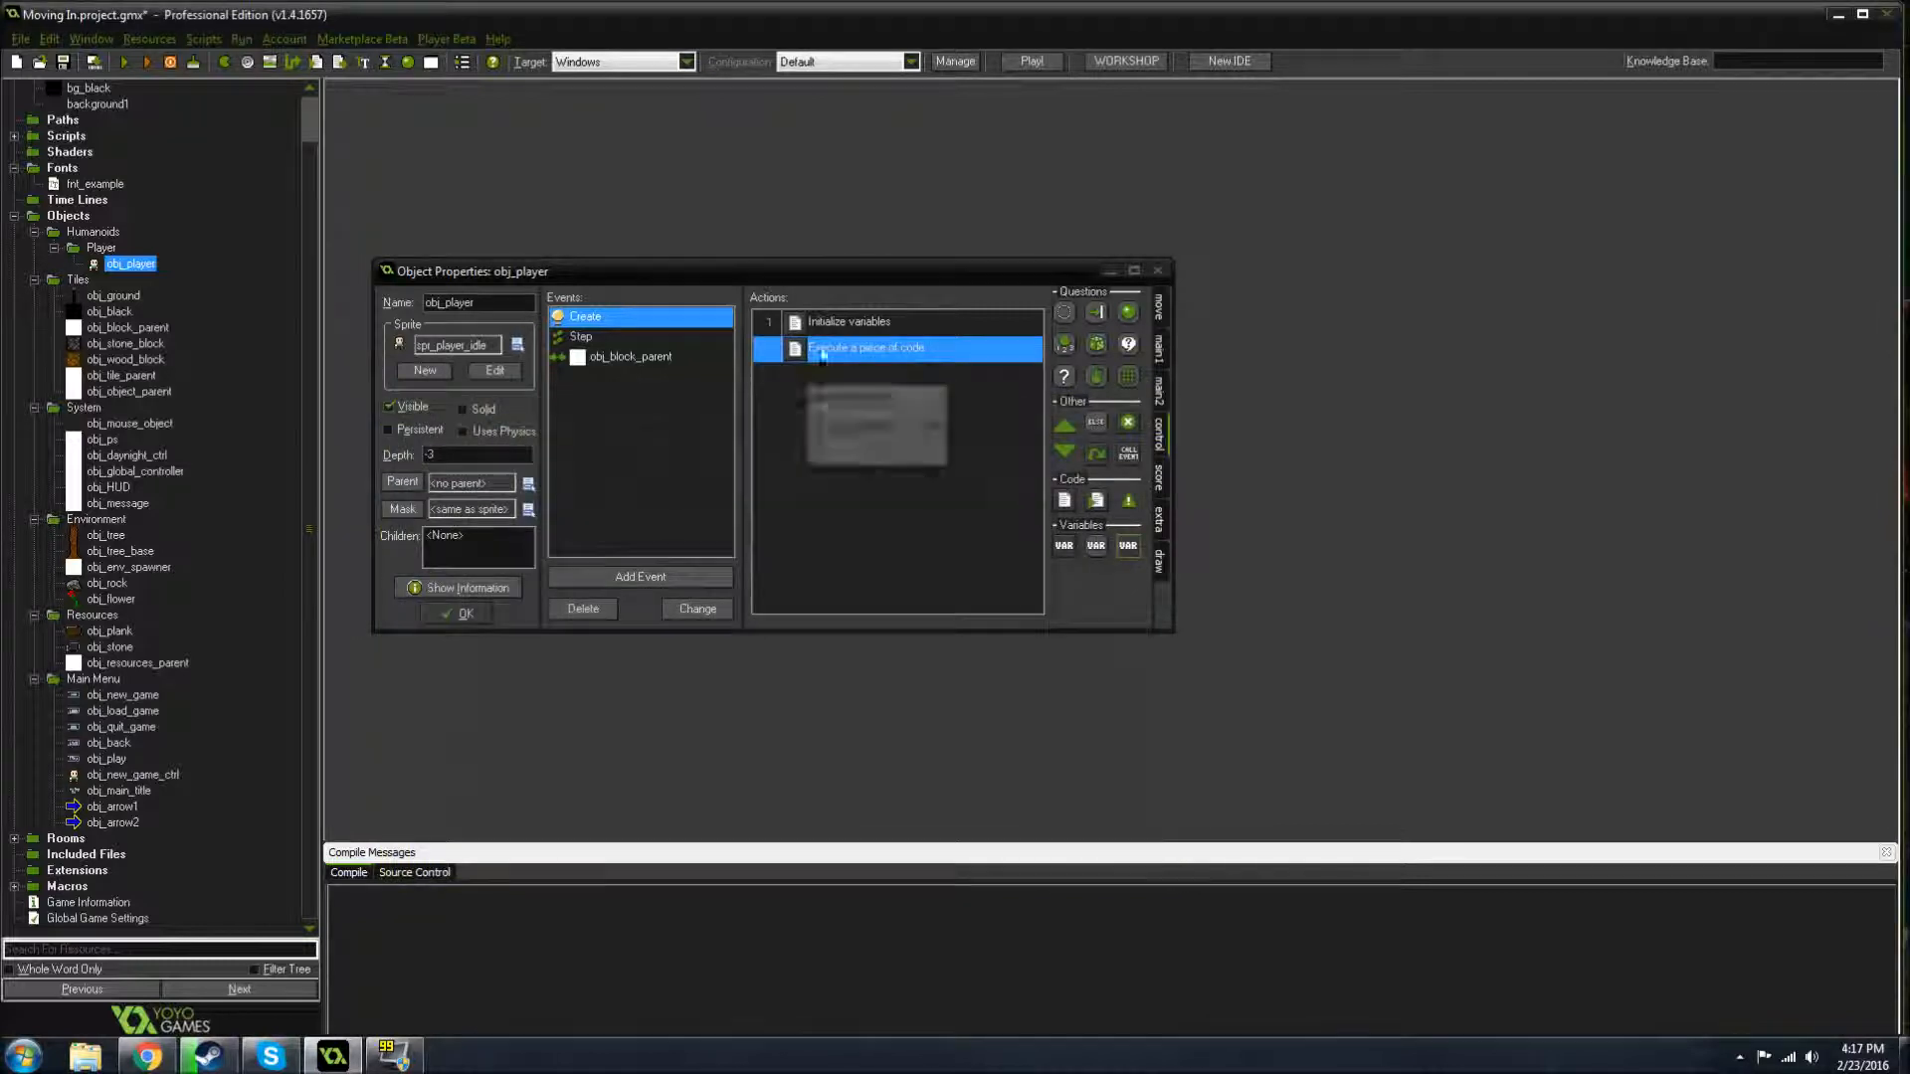
- Review the "Initialize variables" code in obj_player's Create event with the editor widened to show full lines, and close the object's properties
click(847, 323)
double_click(847, 324)
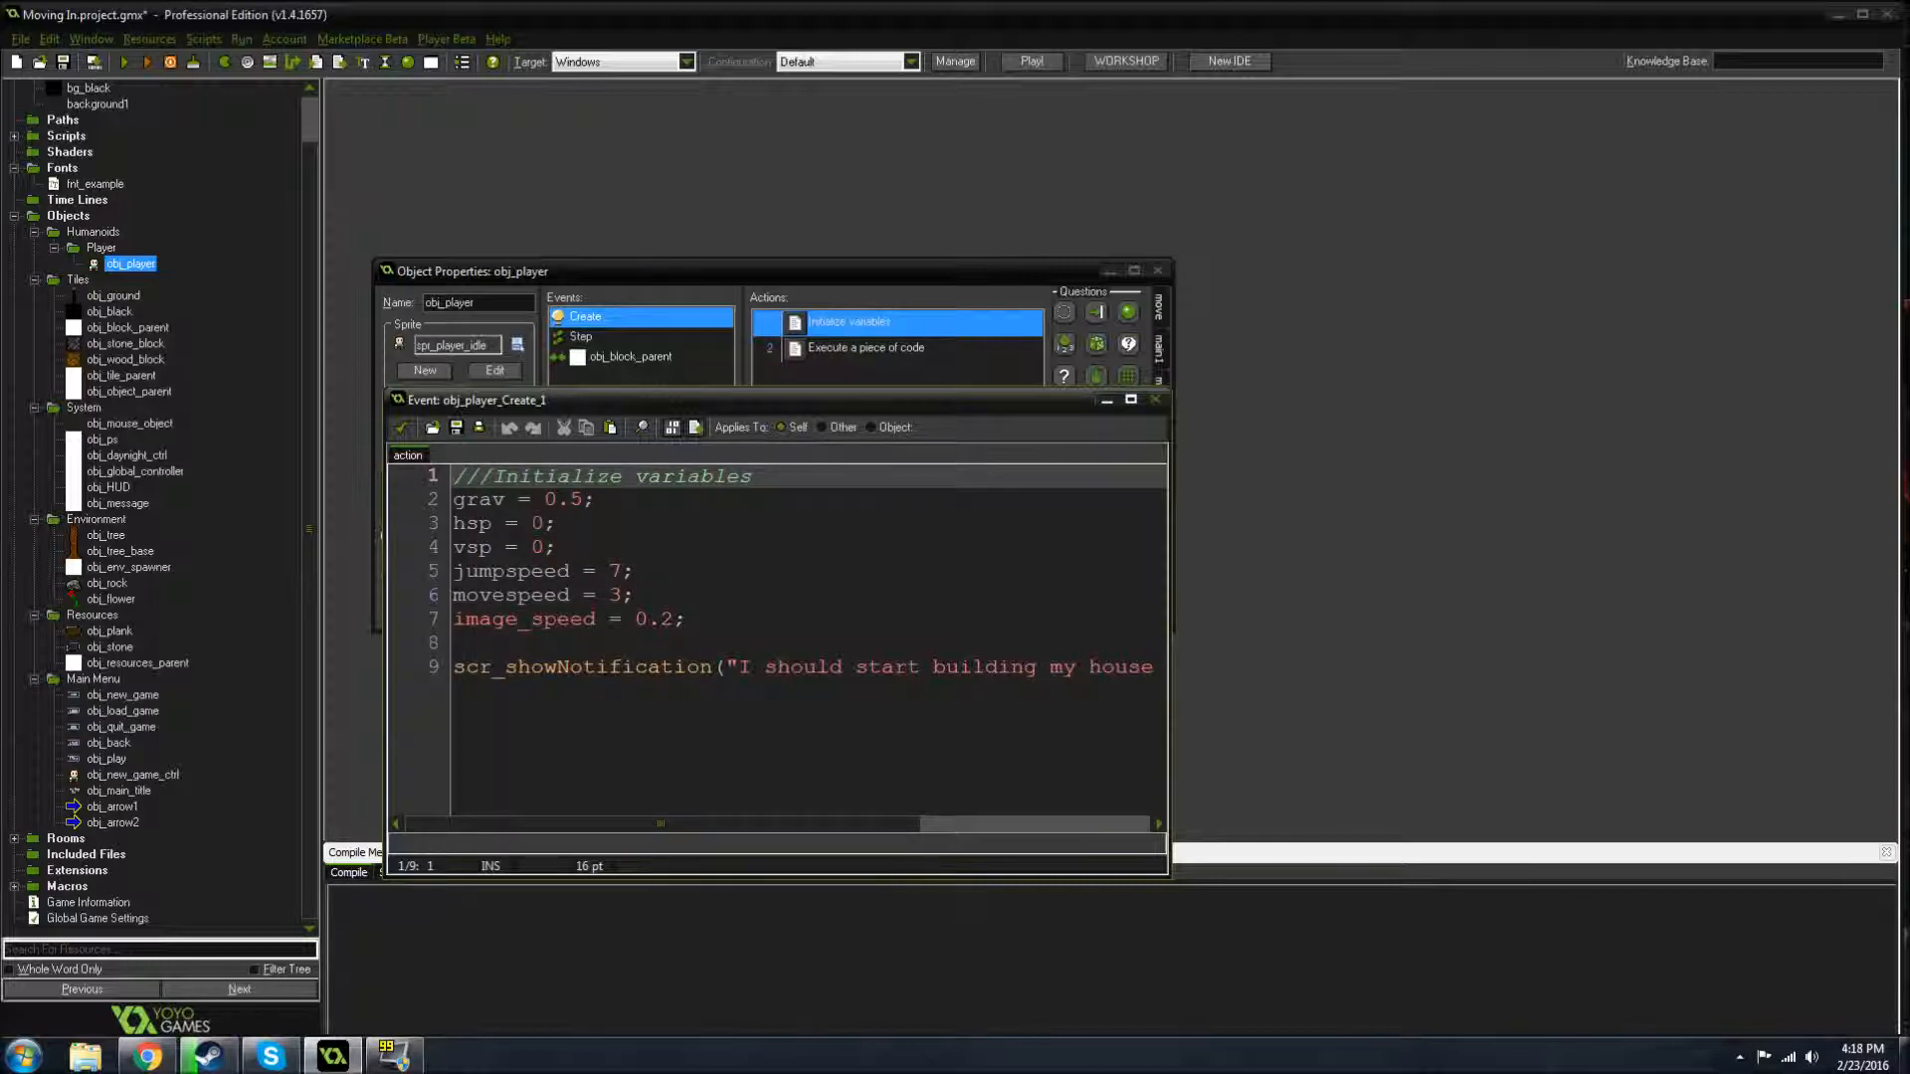
click(455, 668)
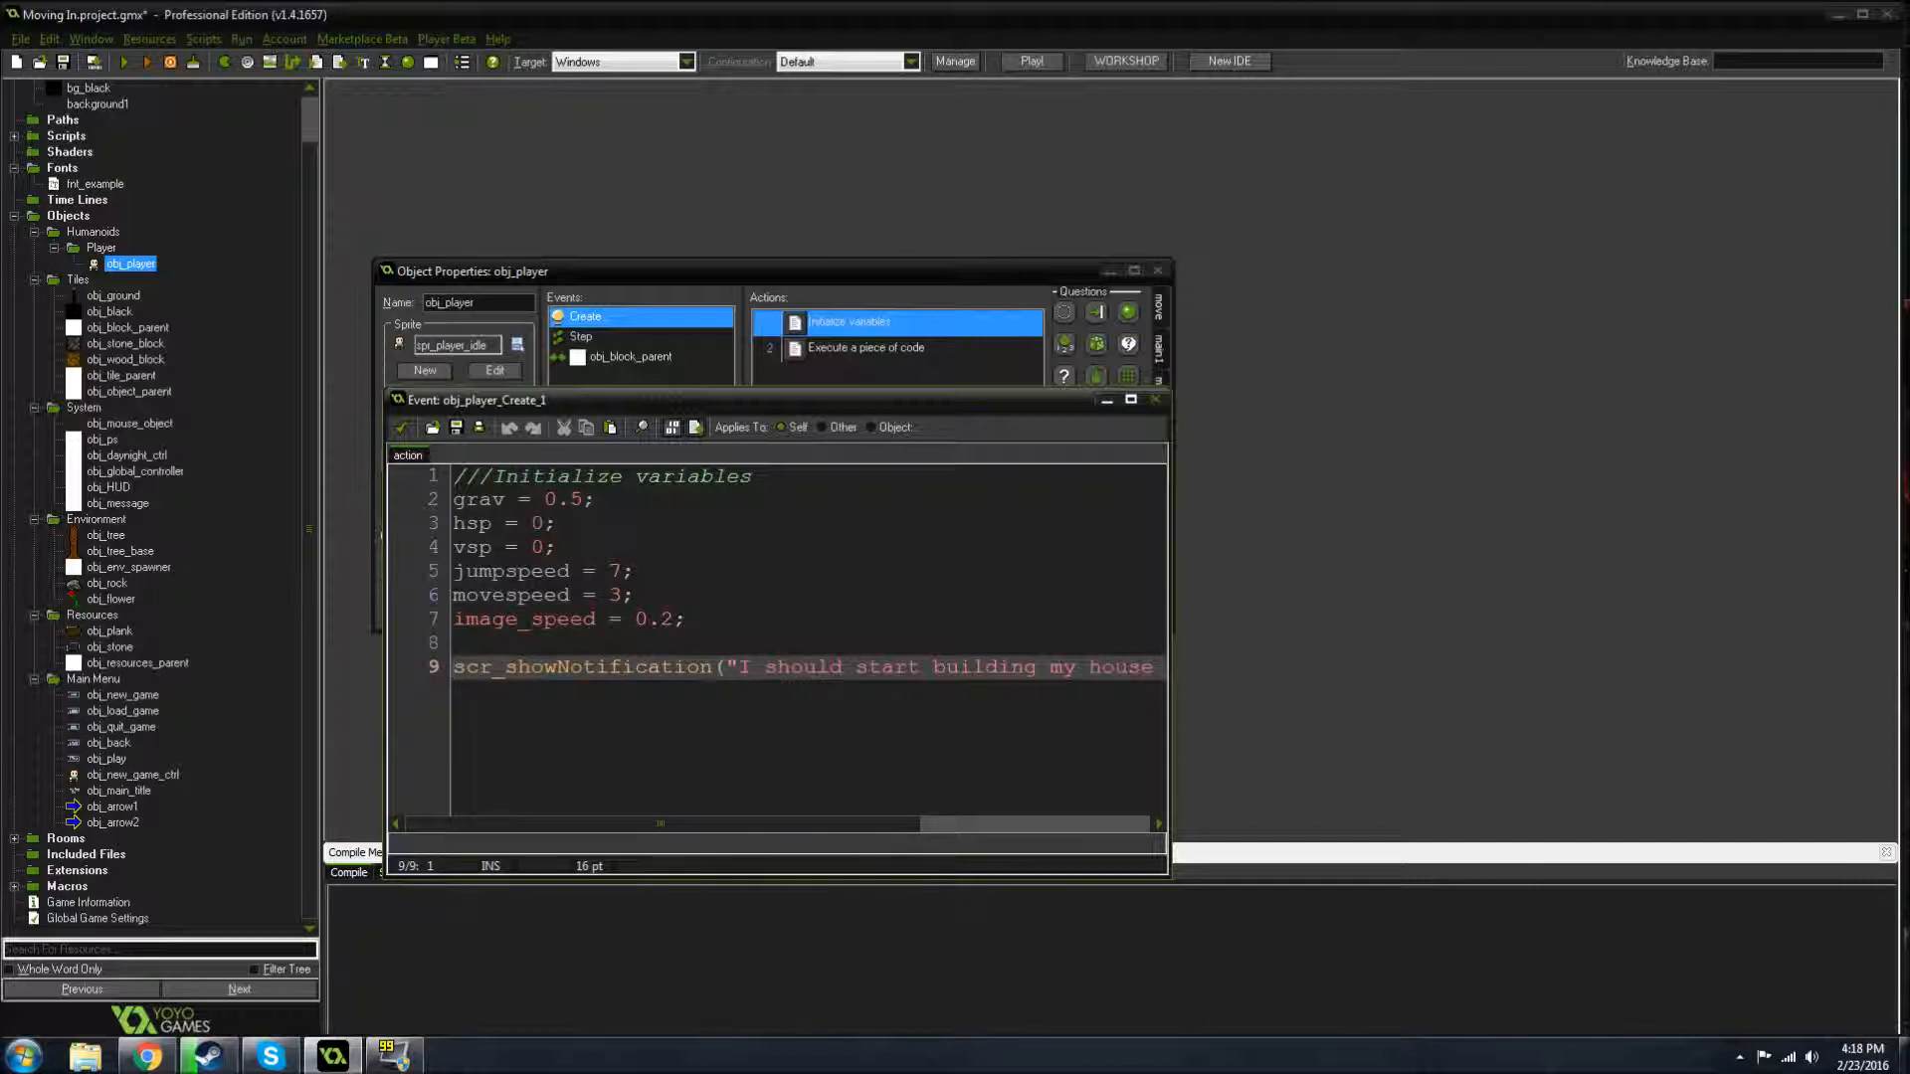
drag(1170, 614, 1601, 596)
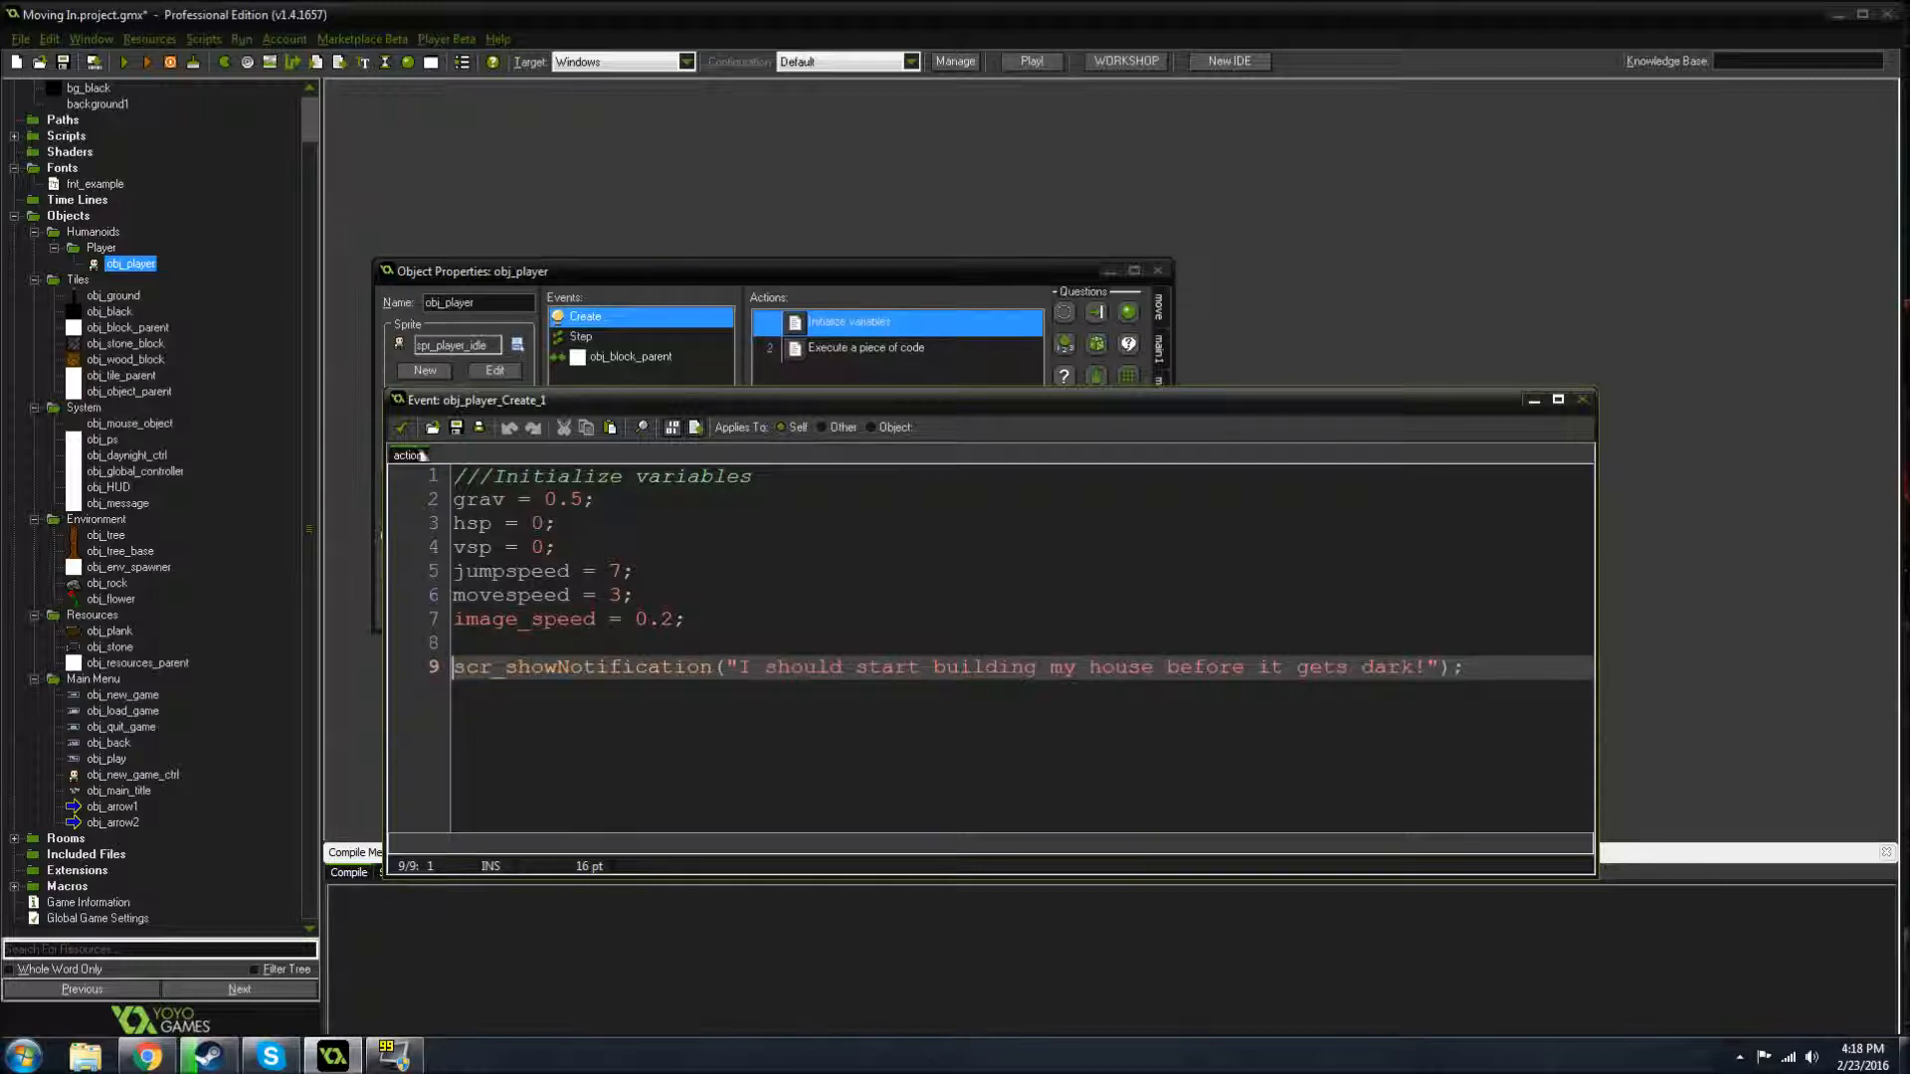
click(402, 428)
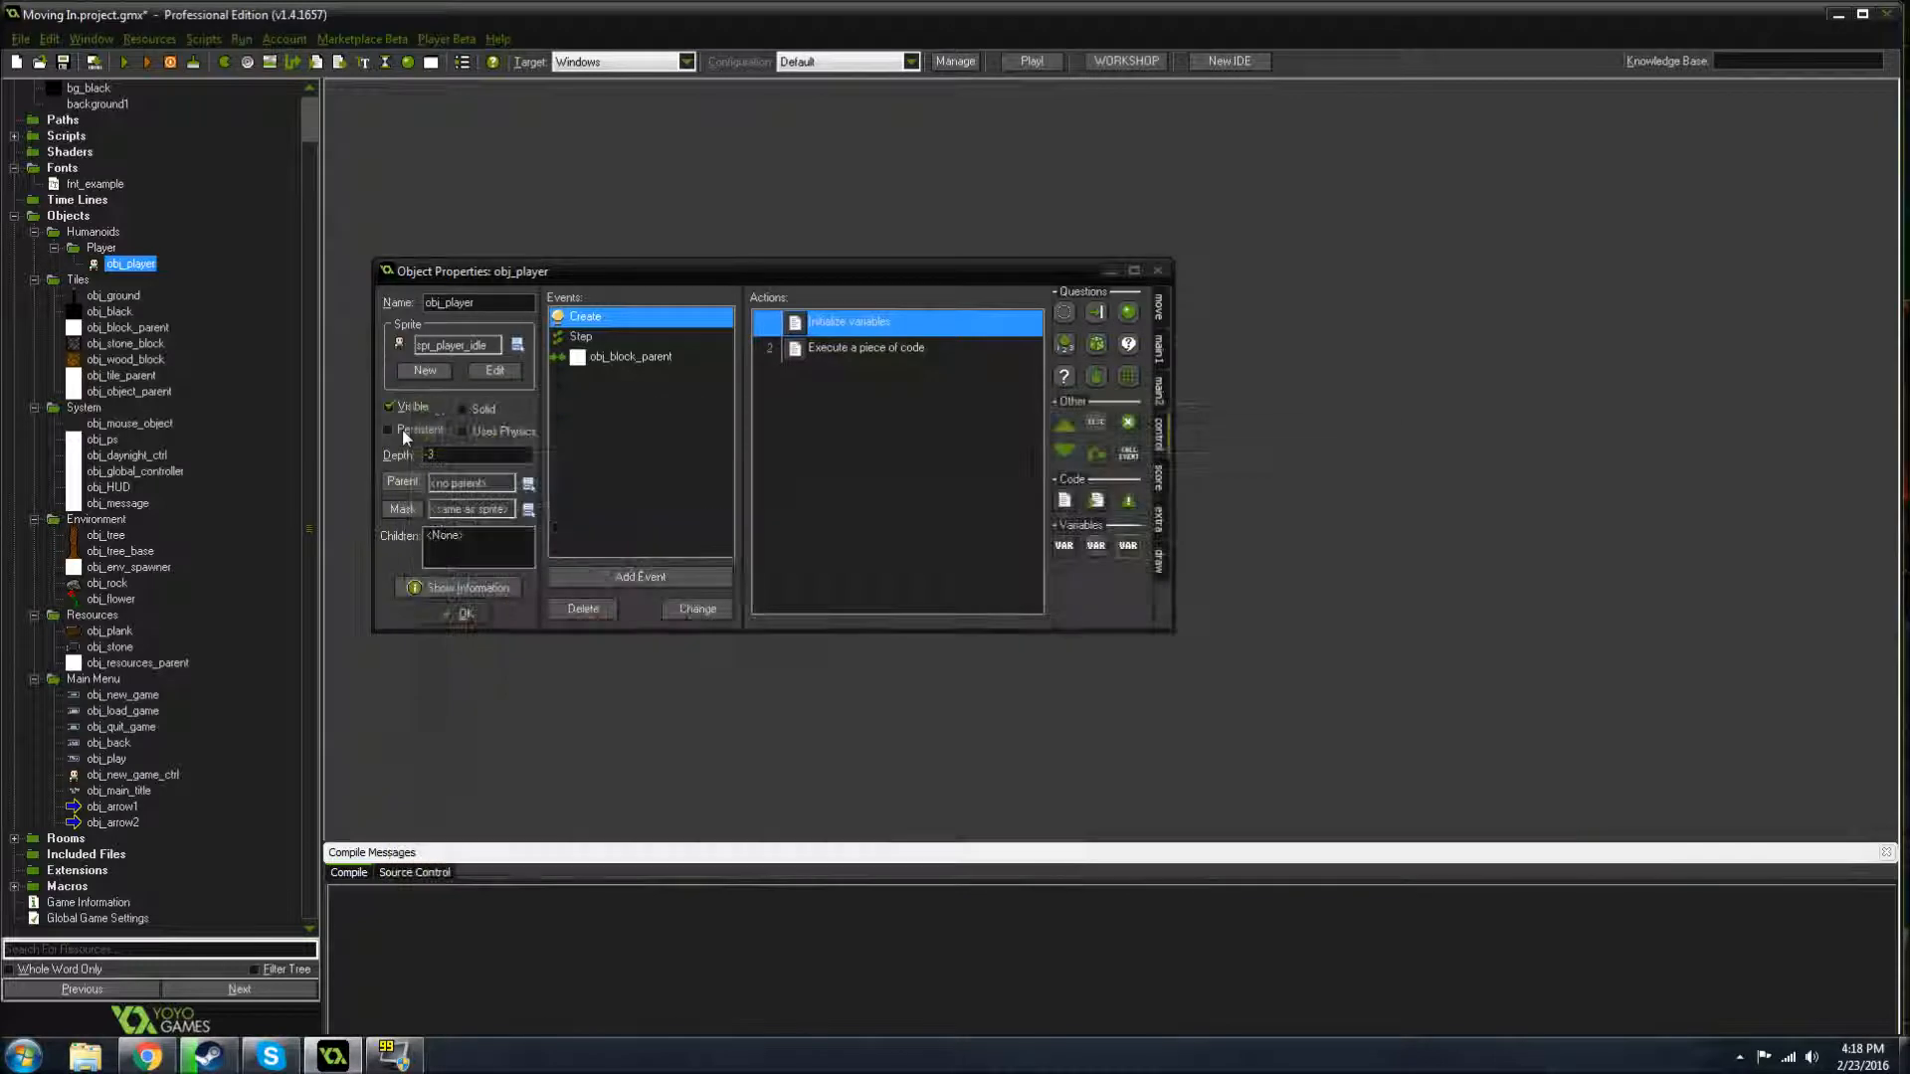
click(445, 614)
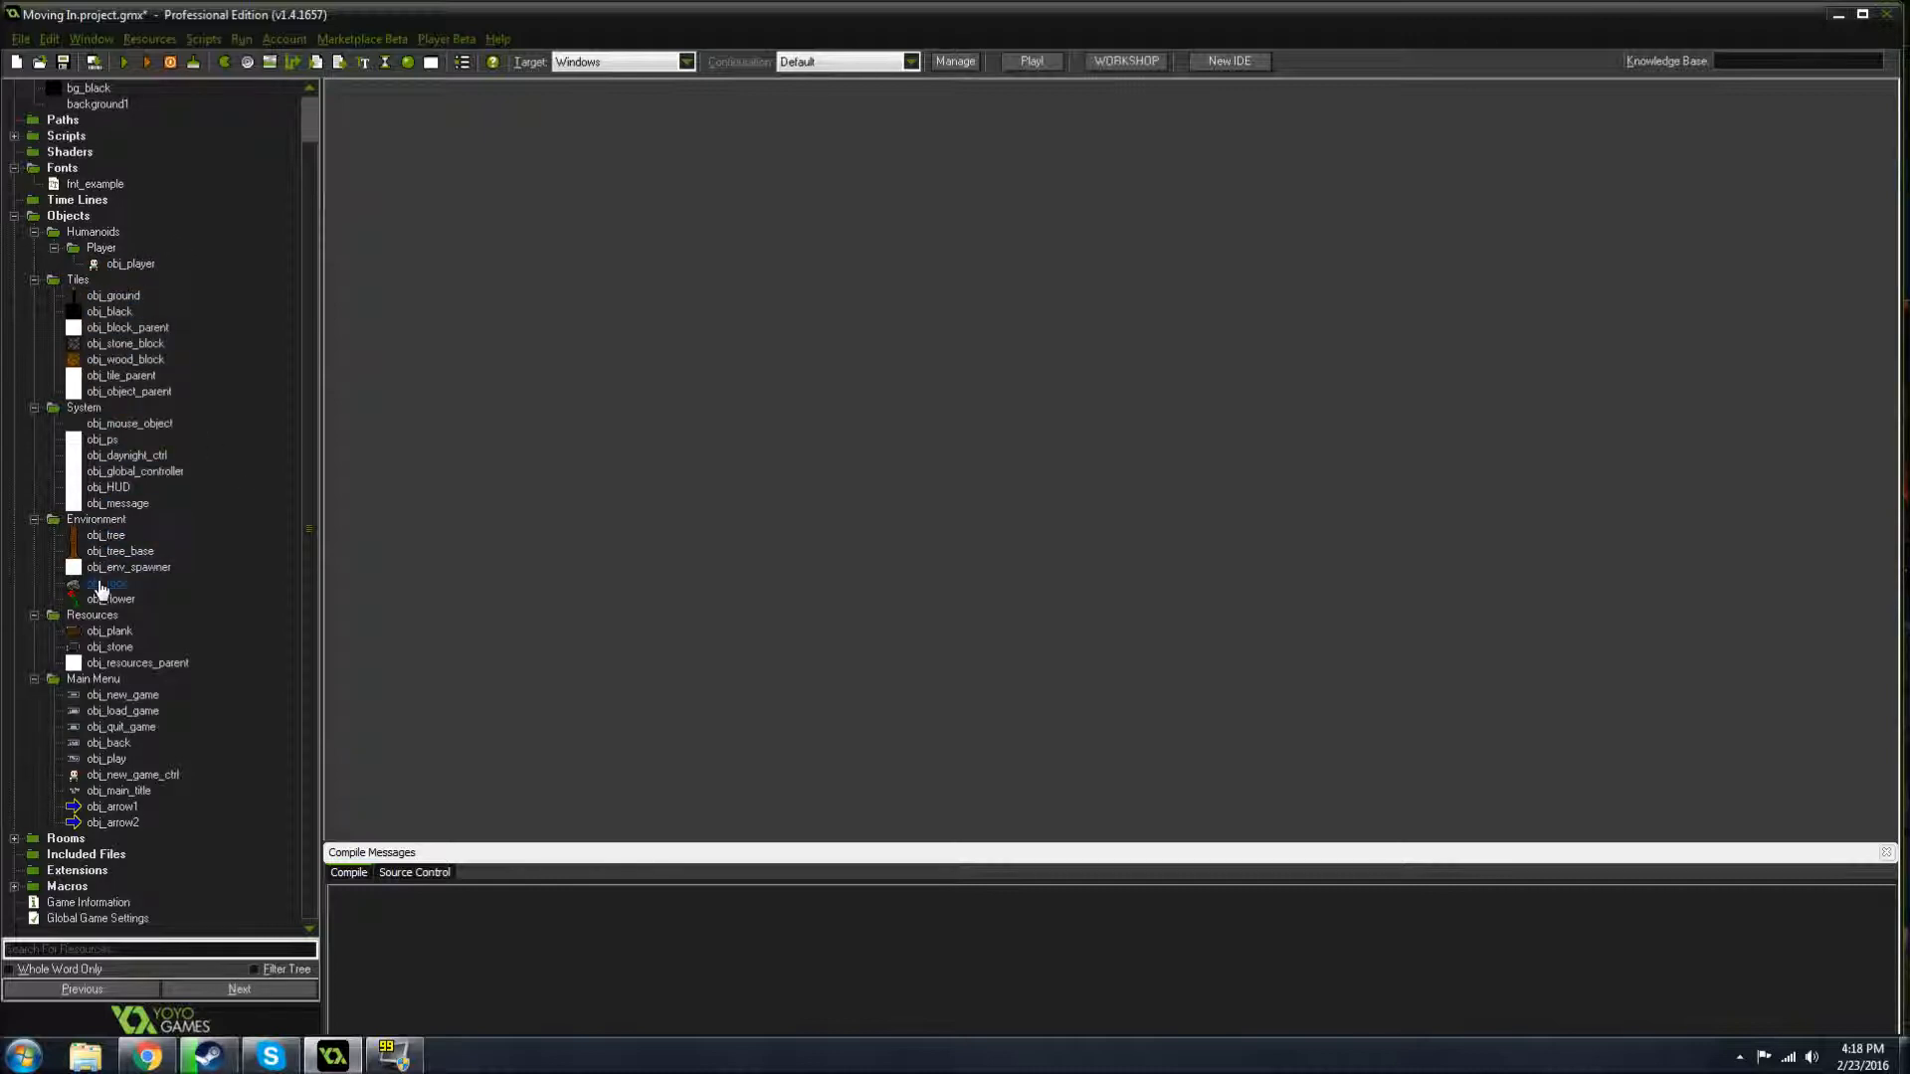
- Open obj_tree_base's properties and examine the code in its Create event, including the hp line
double_click(113, 555)
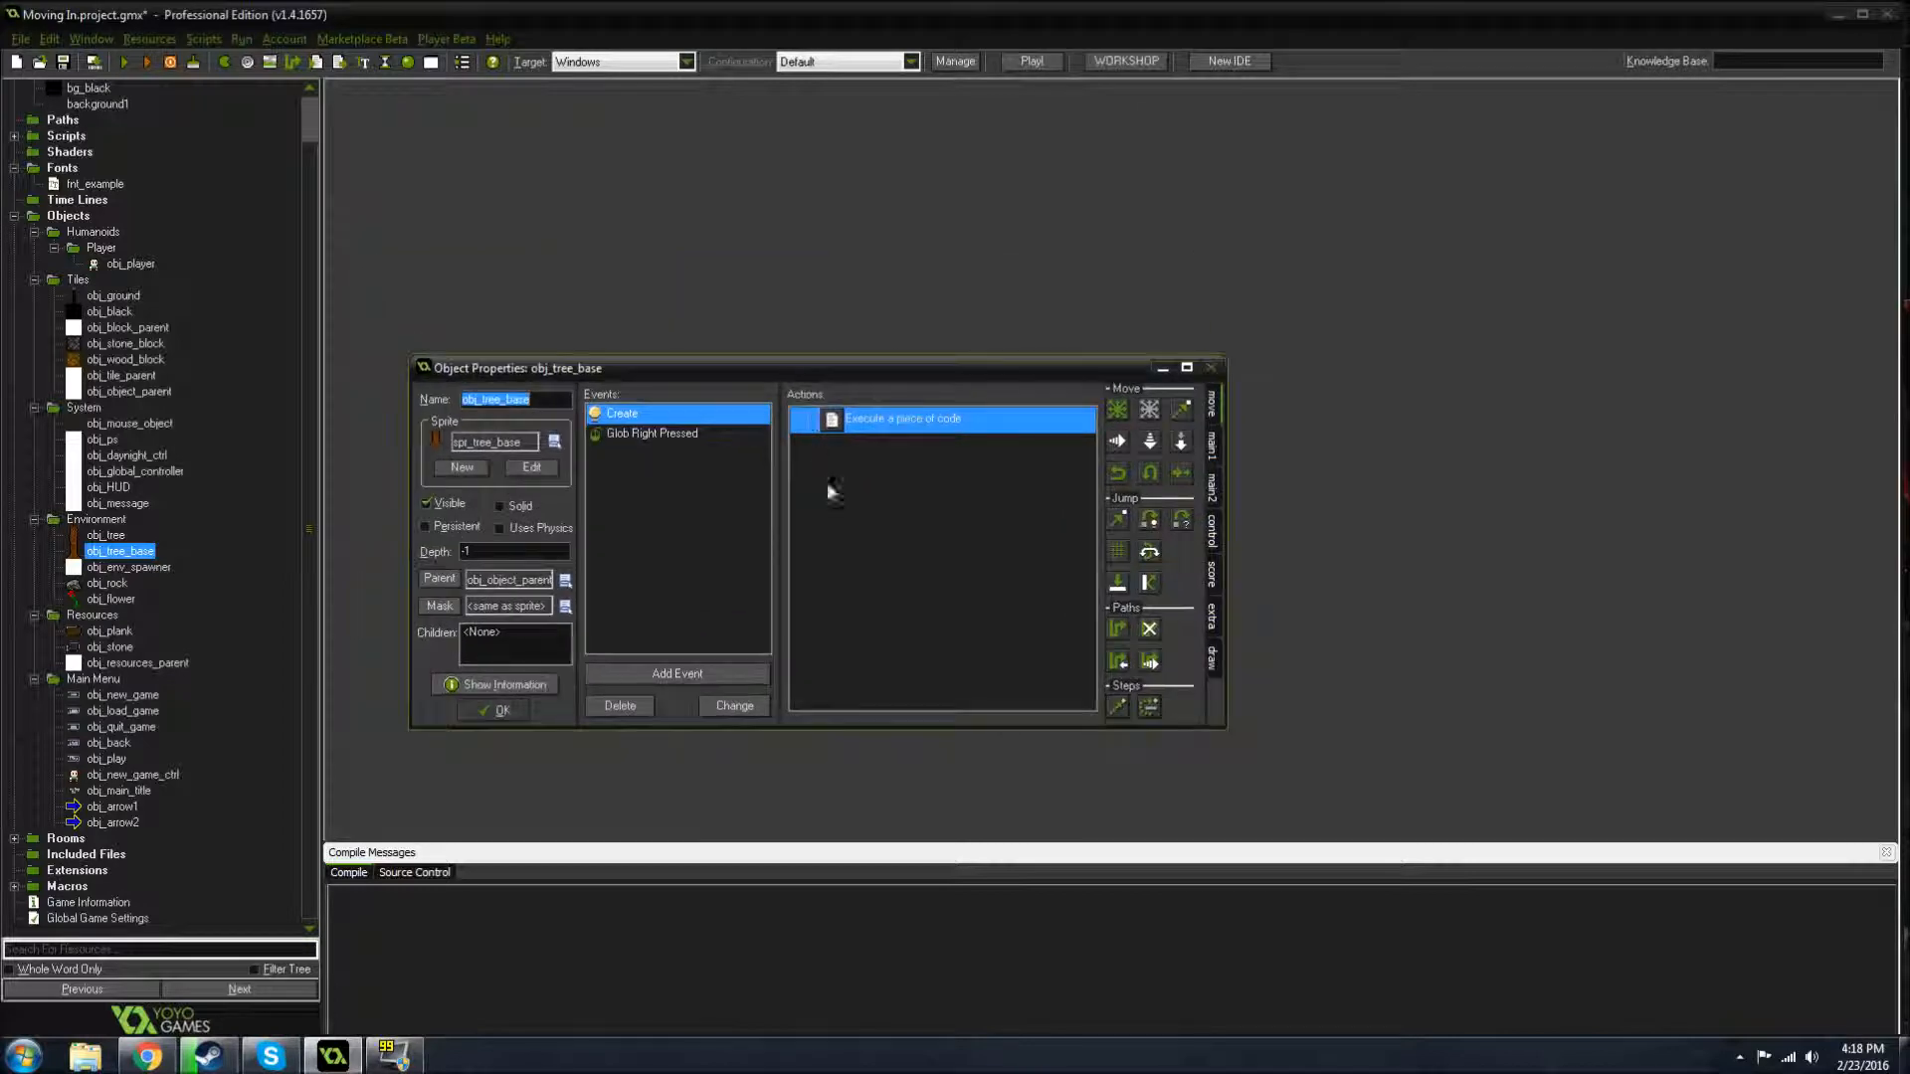
click(936, 423)
double_click(936, 423)
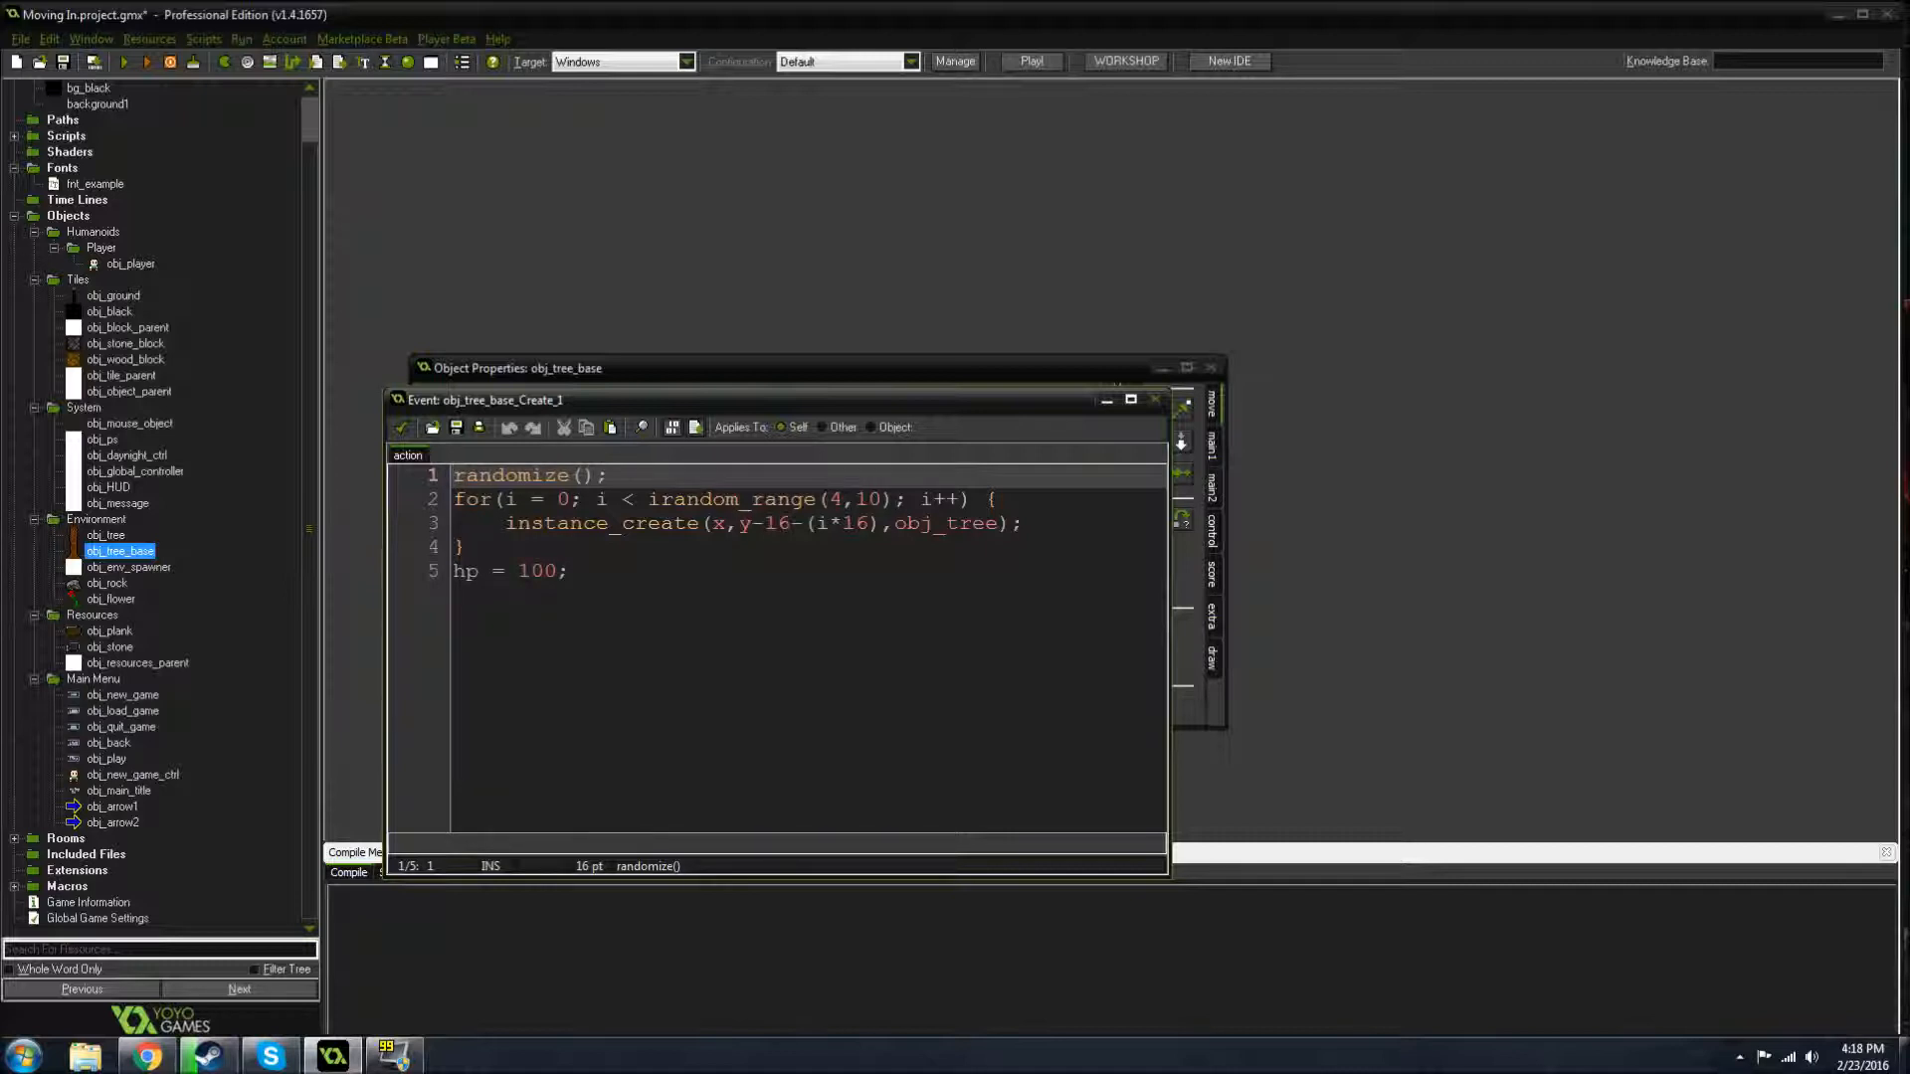
click(570, 572)
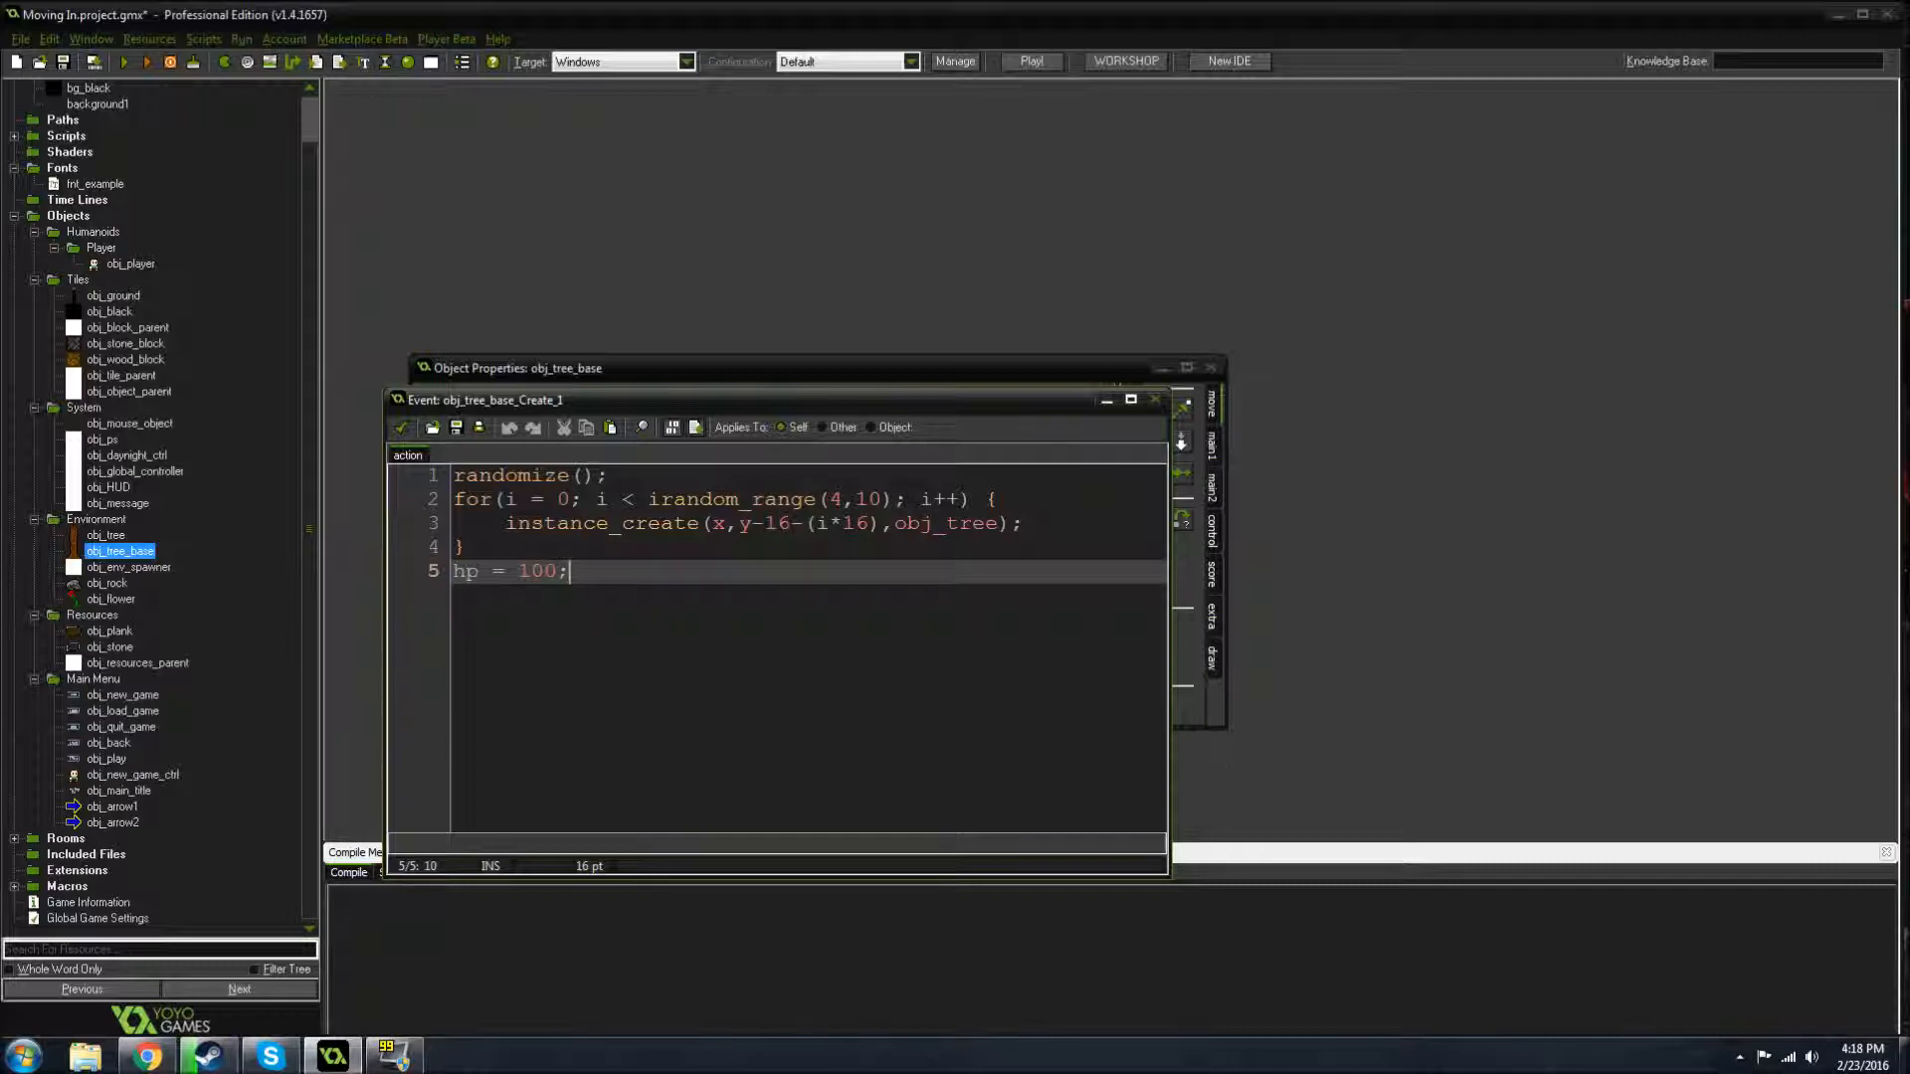
click(479, 571)
click(400, 427)
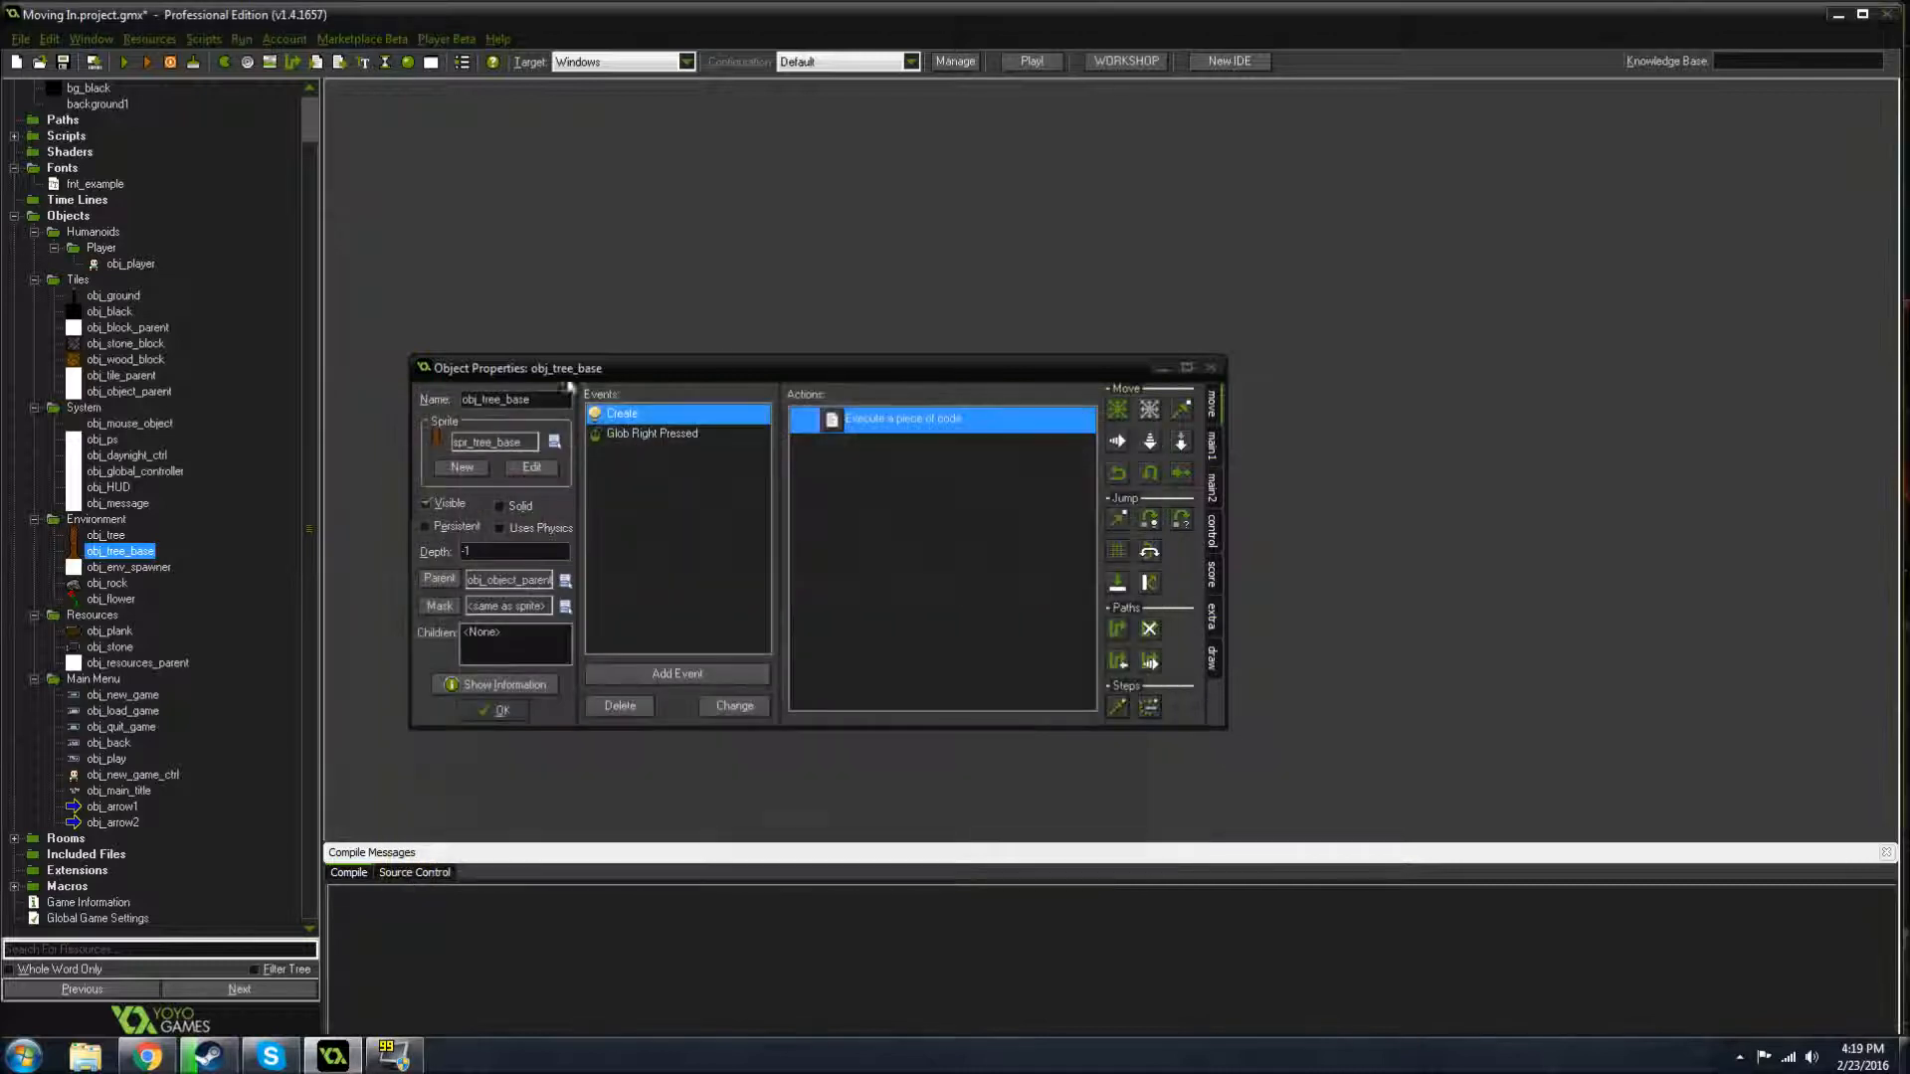
- Examine the code in obj_tree_base's Glob Right Pressed event, and close the code editor and the object's properties
click(654, 434)
double_click(846, 419)
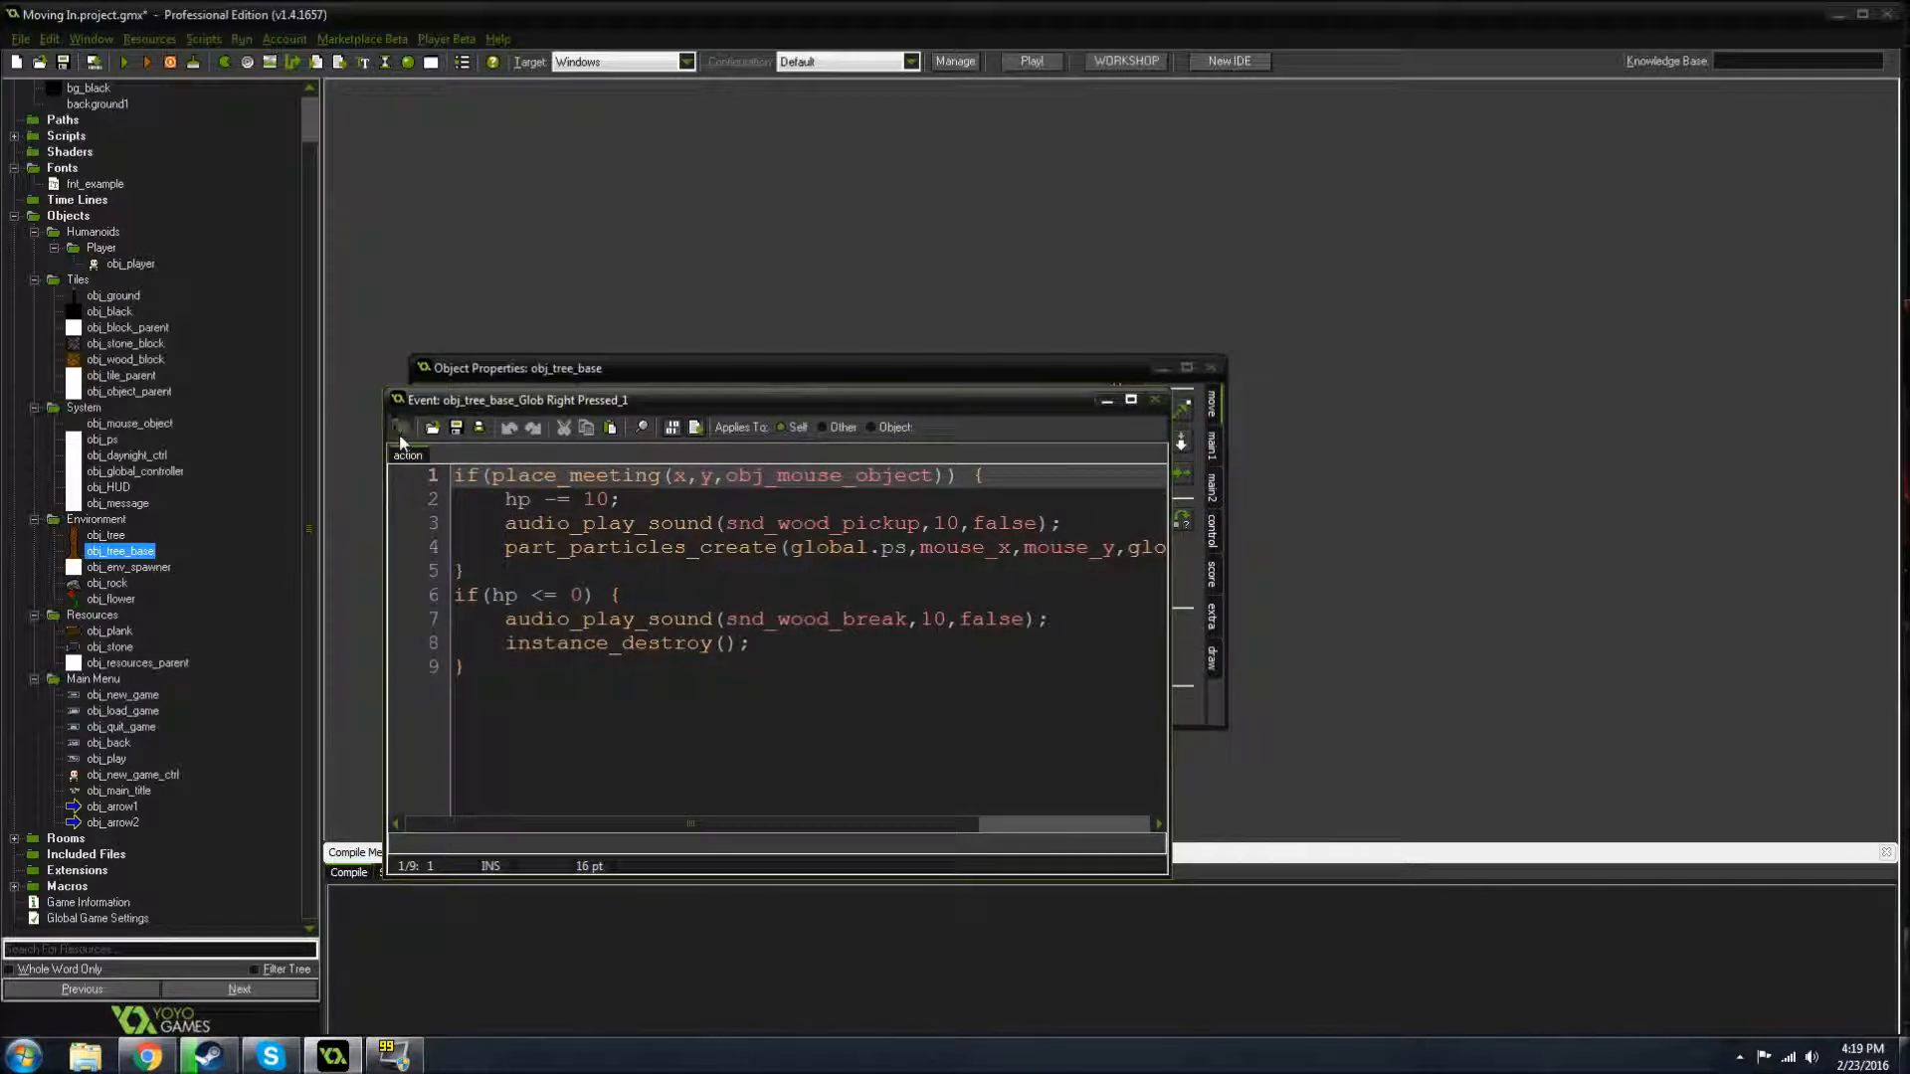
click(400, 427)
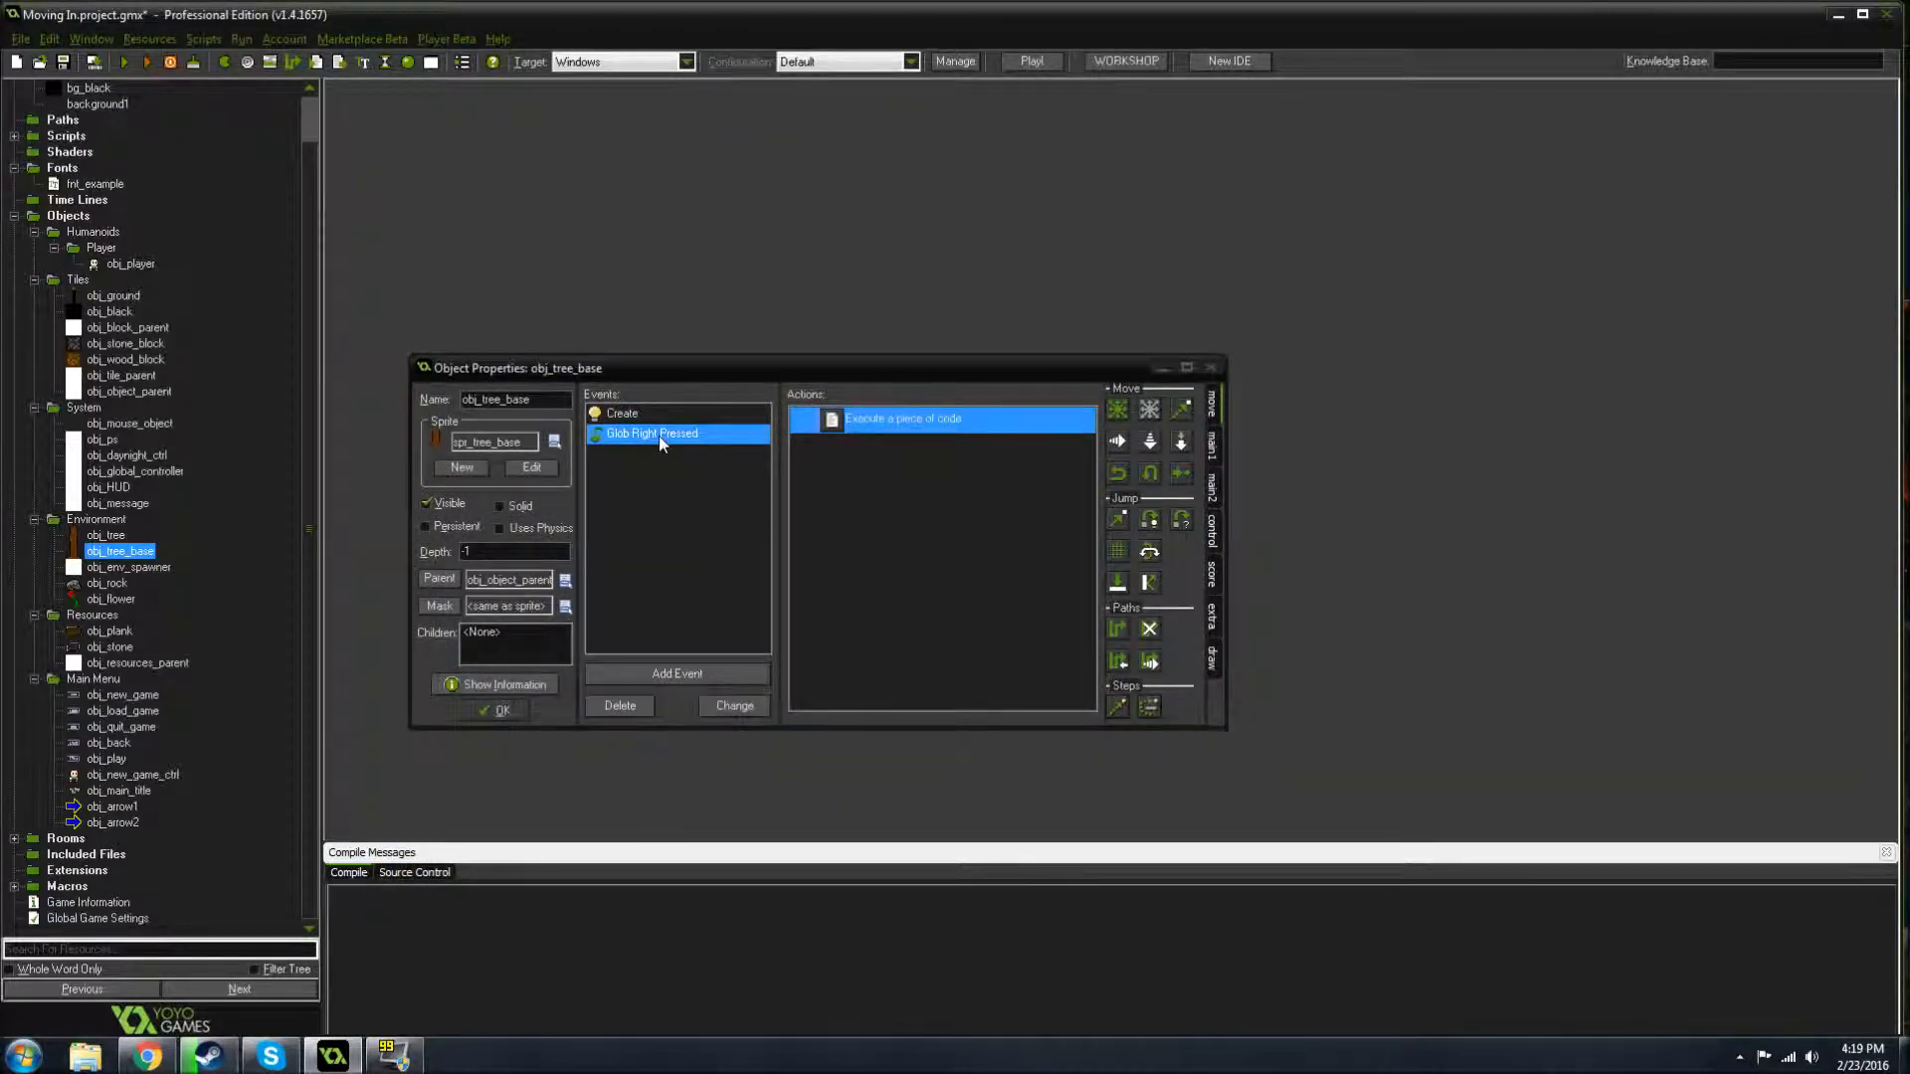
double_click(899, 425)
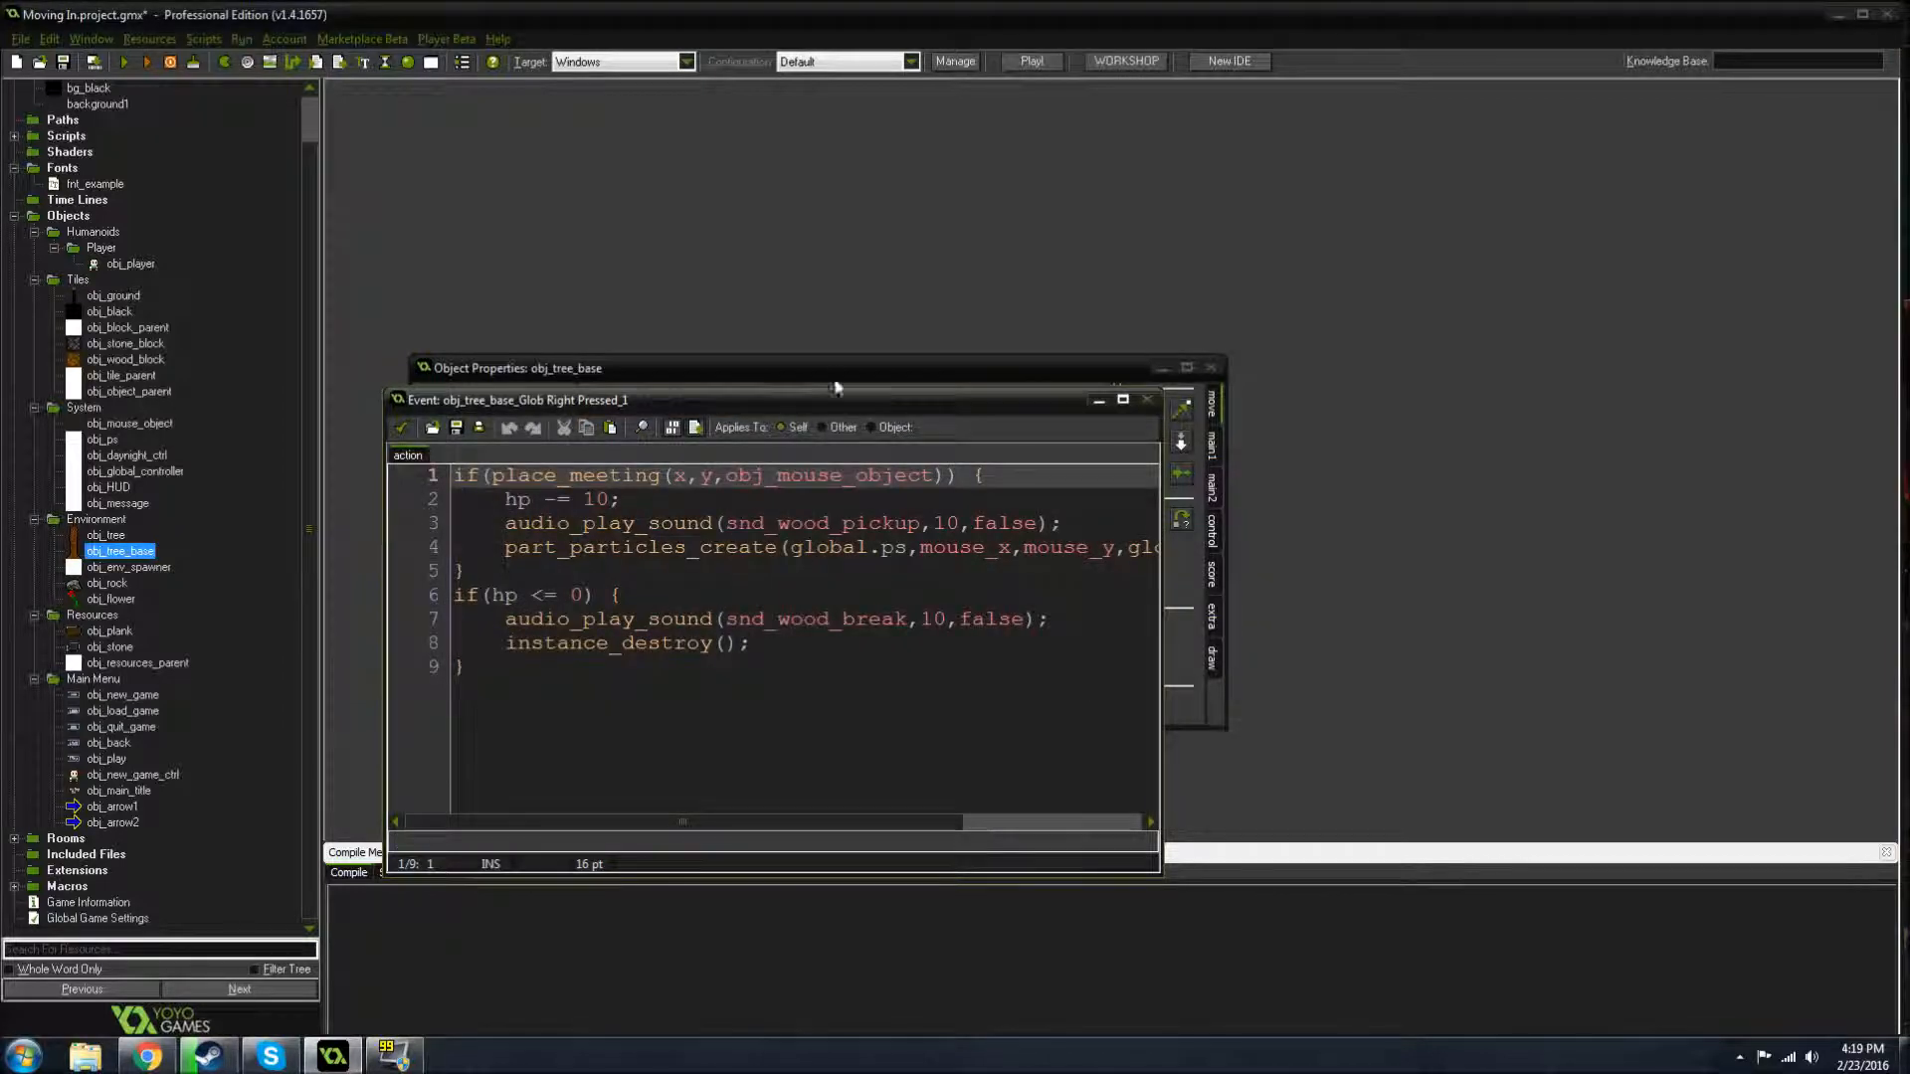
right_click(744, 406)
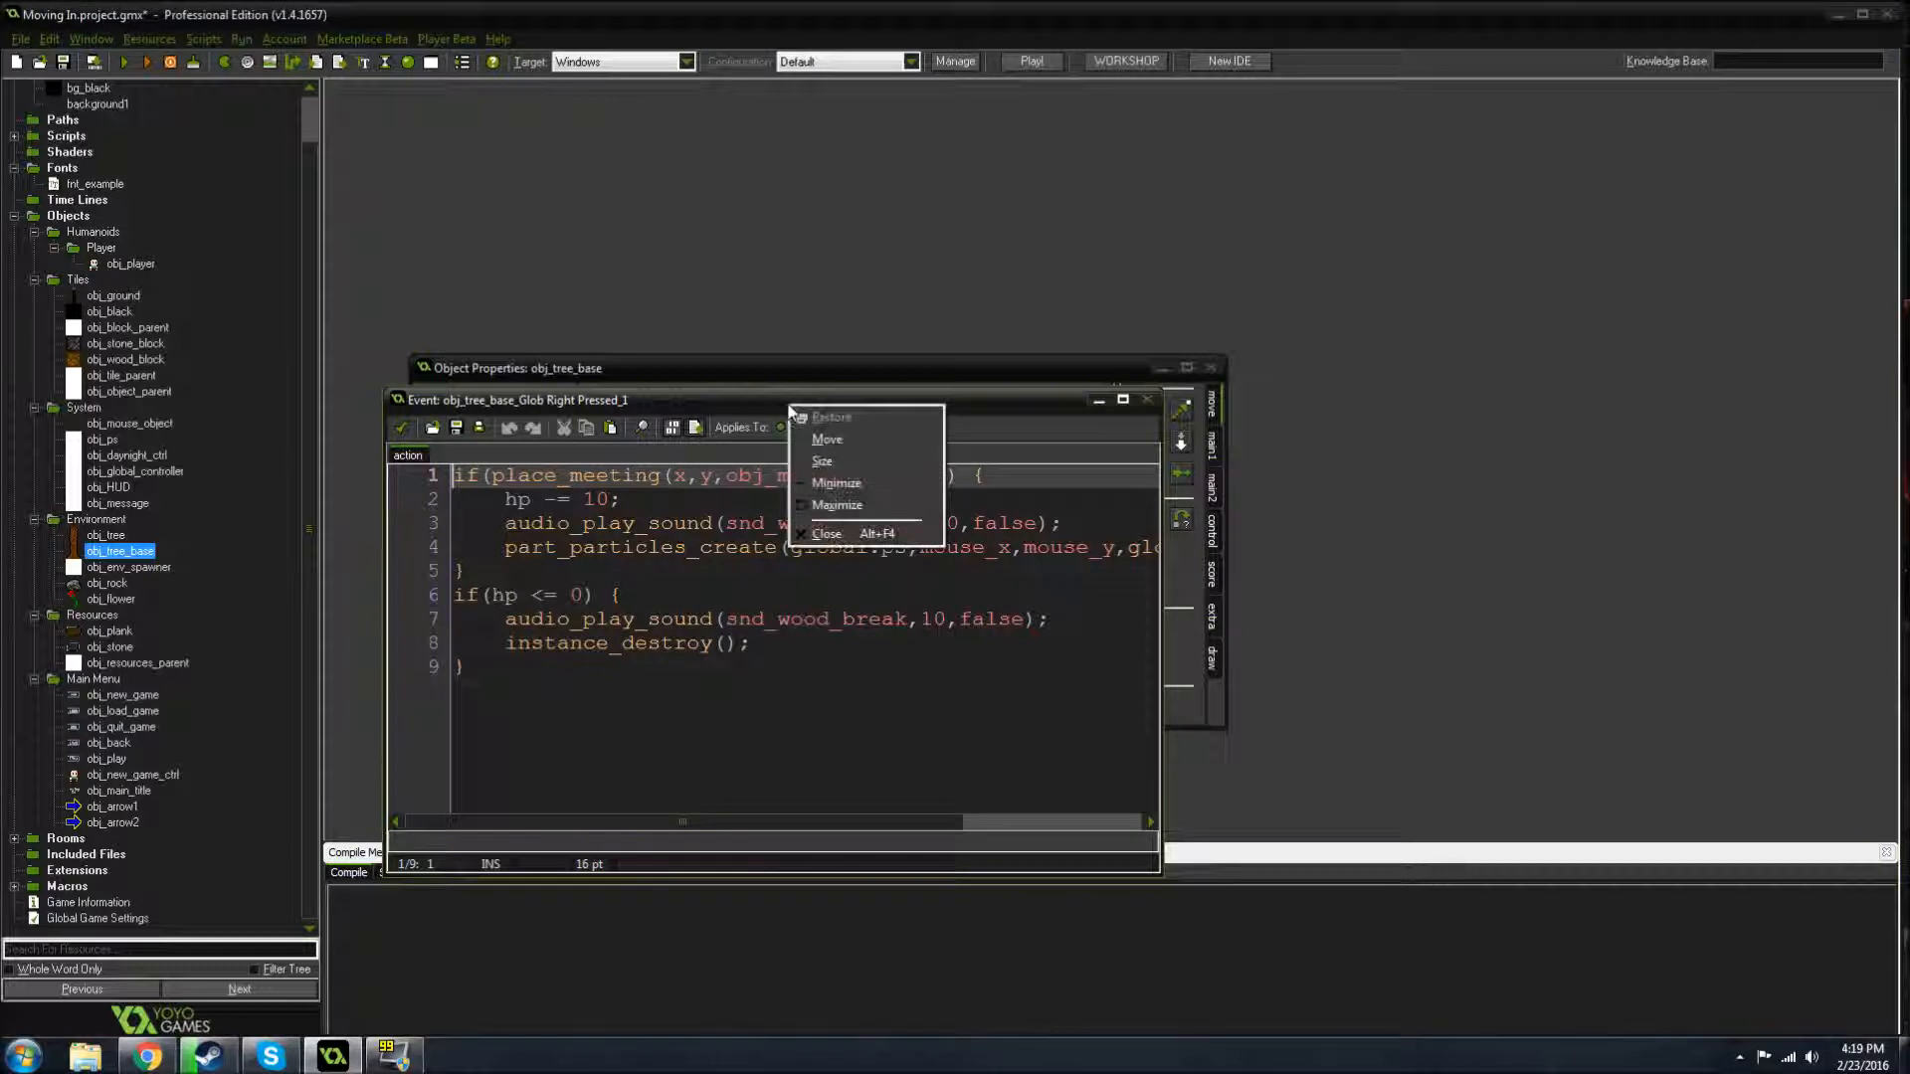
right_click(704, 407)
right_click(897, 402)
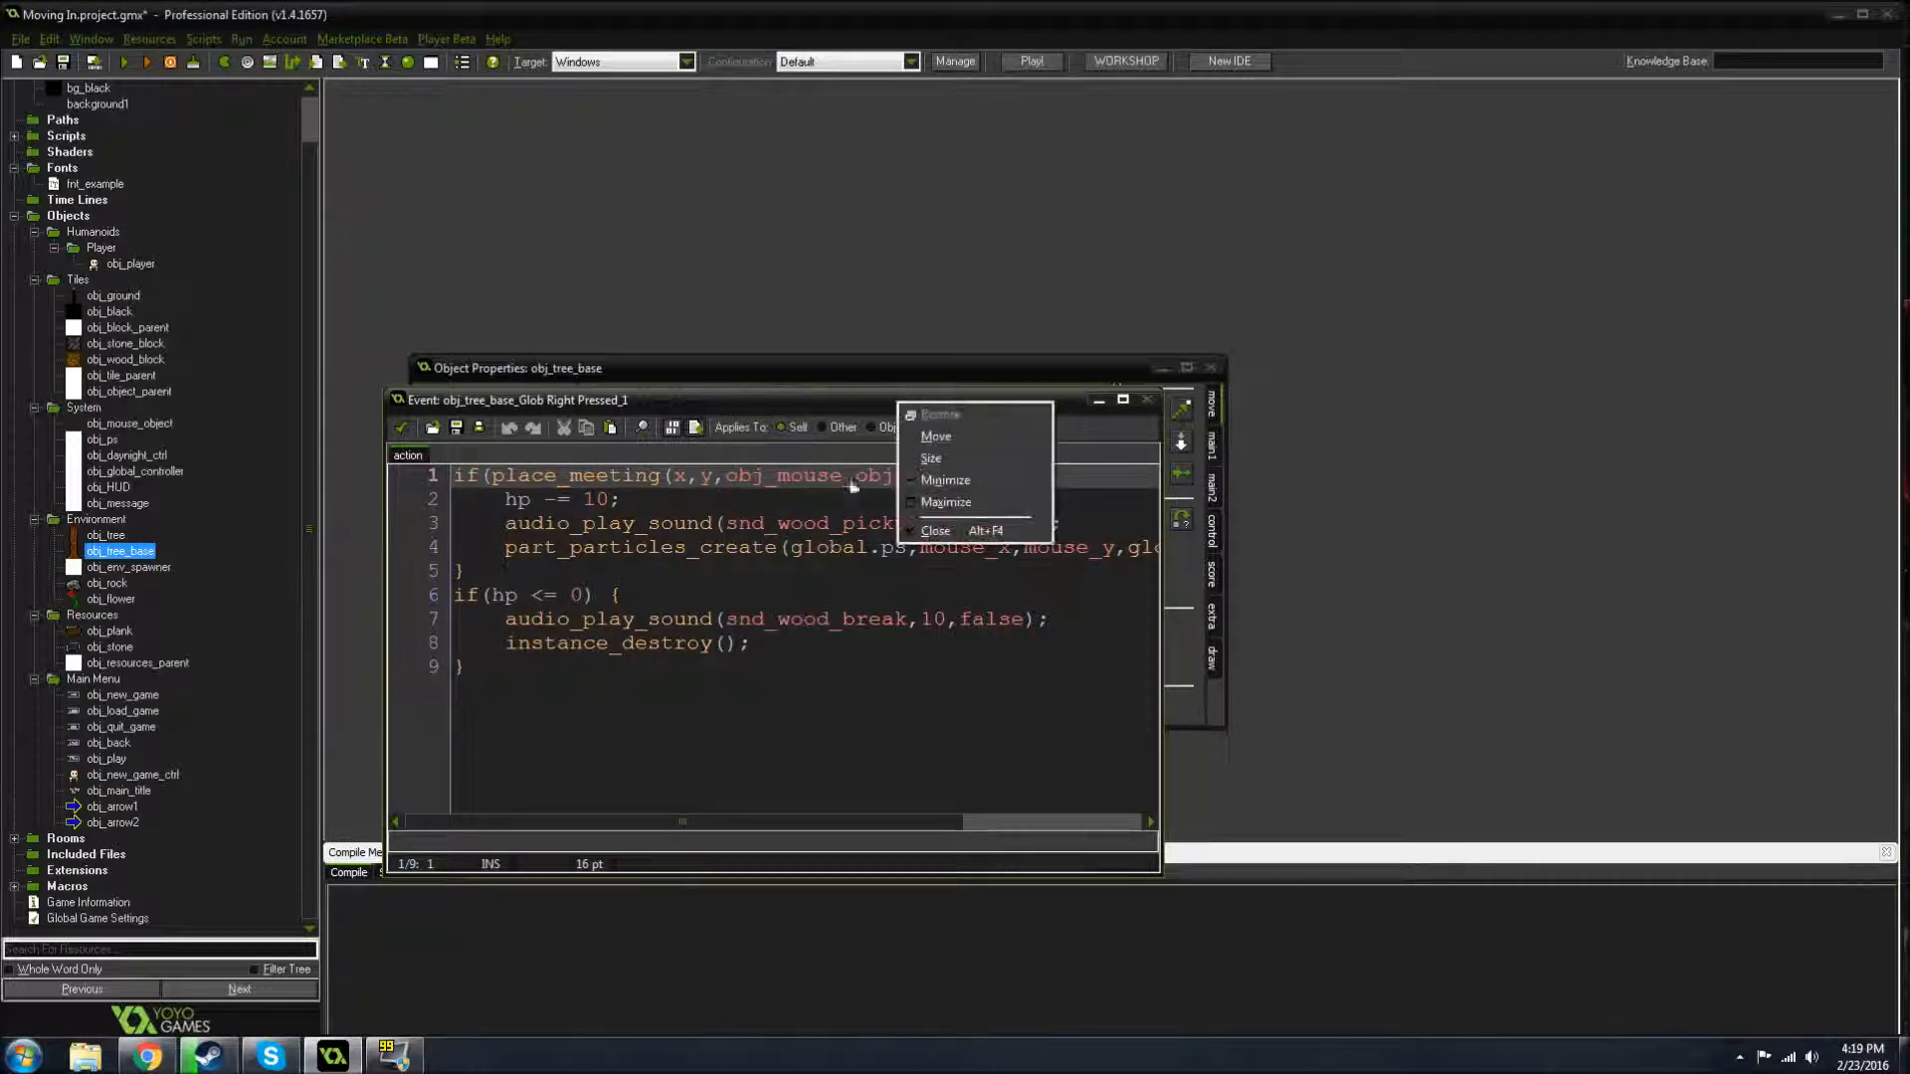
click(791, 619)
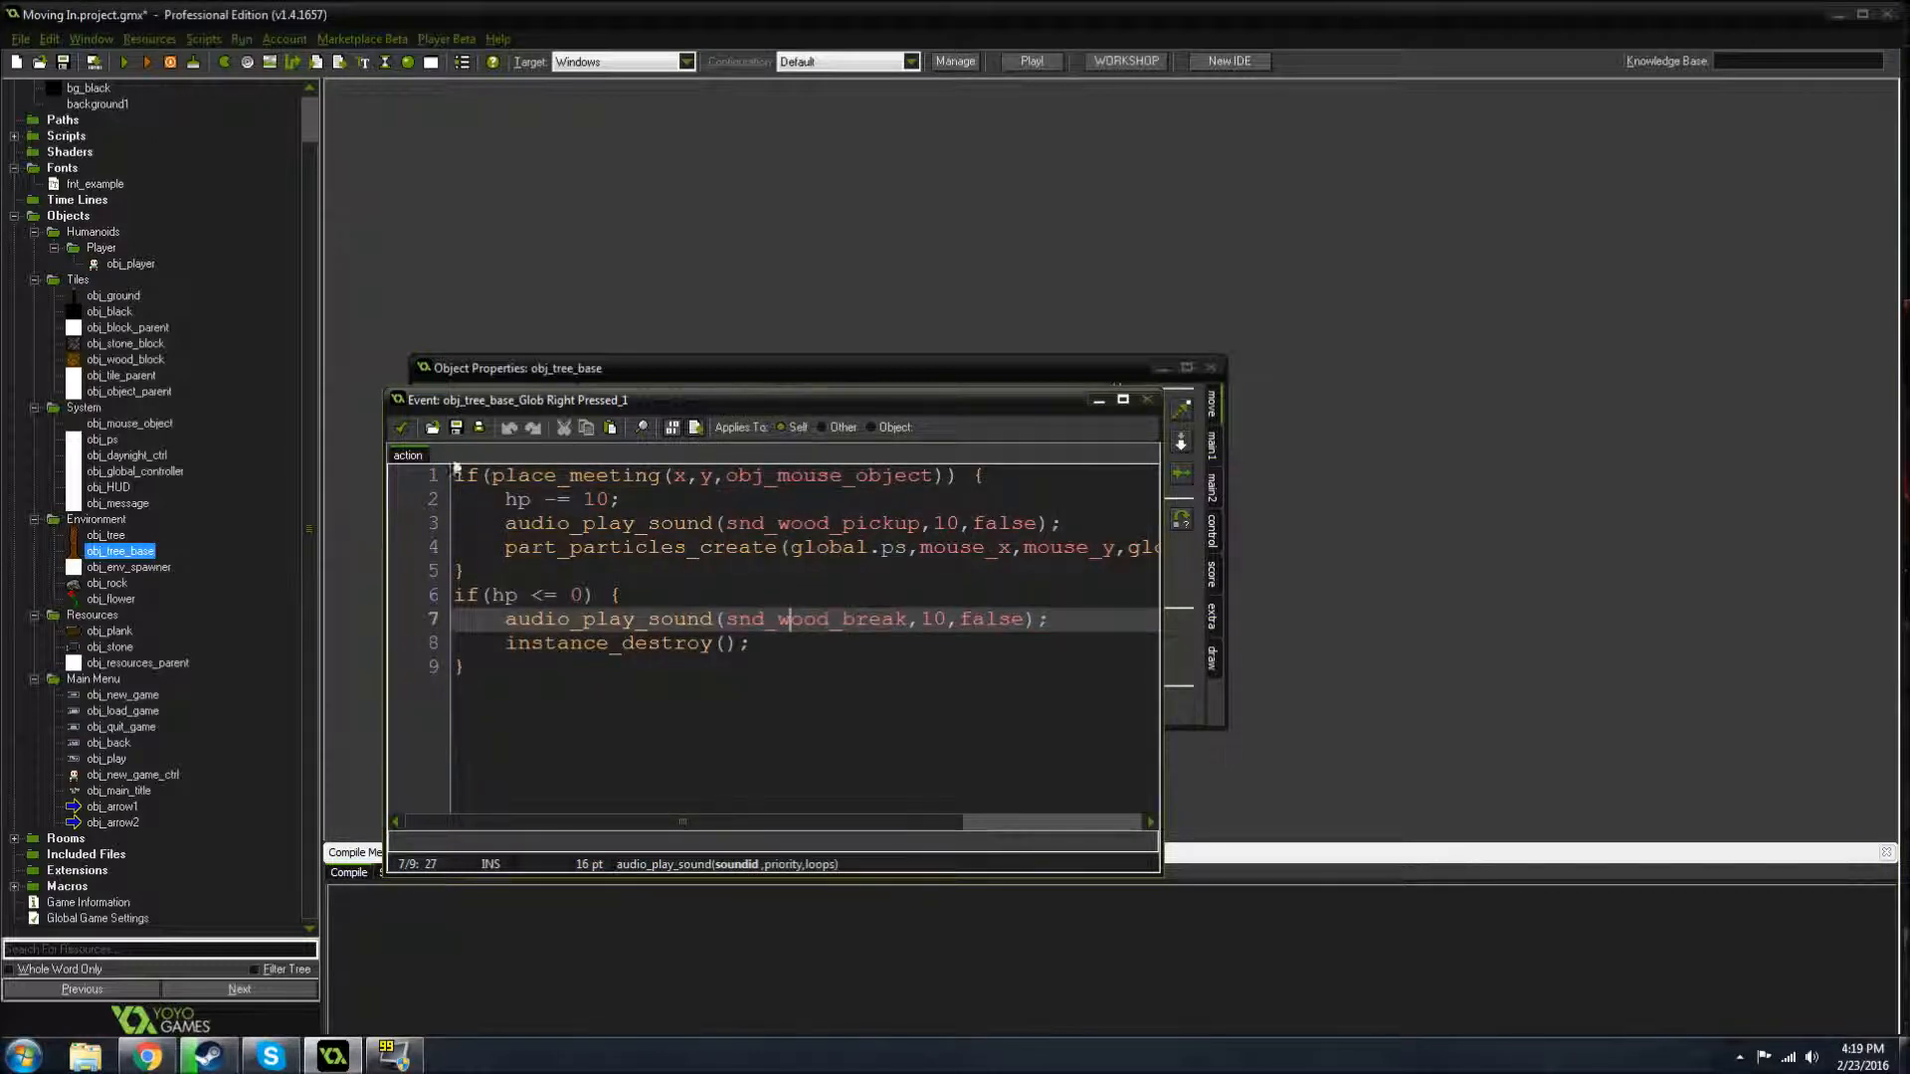
click(401, 427)
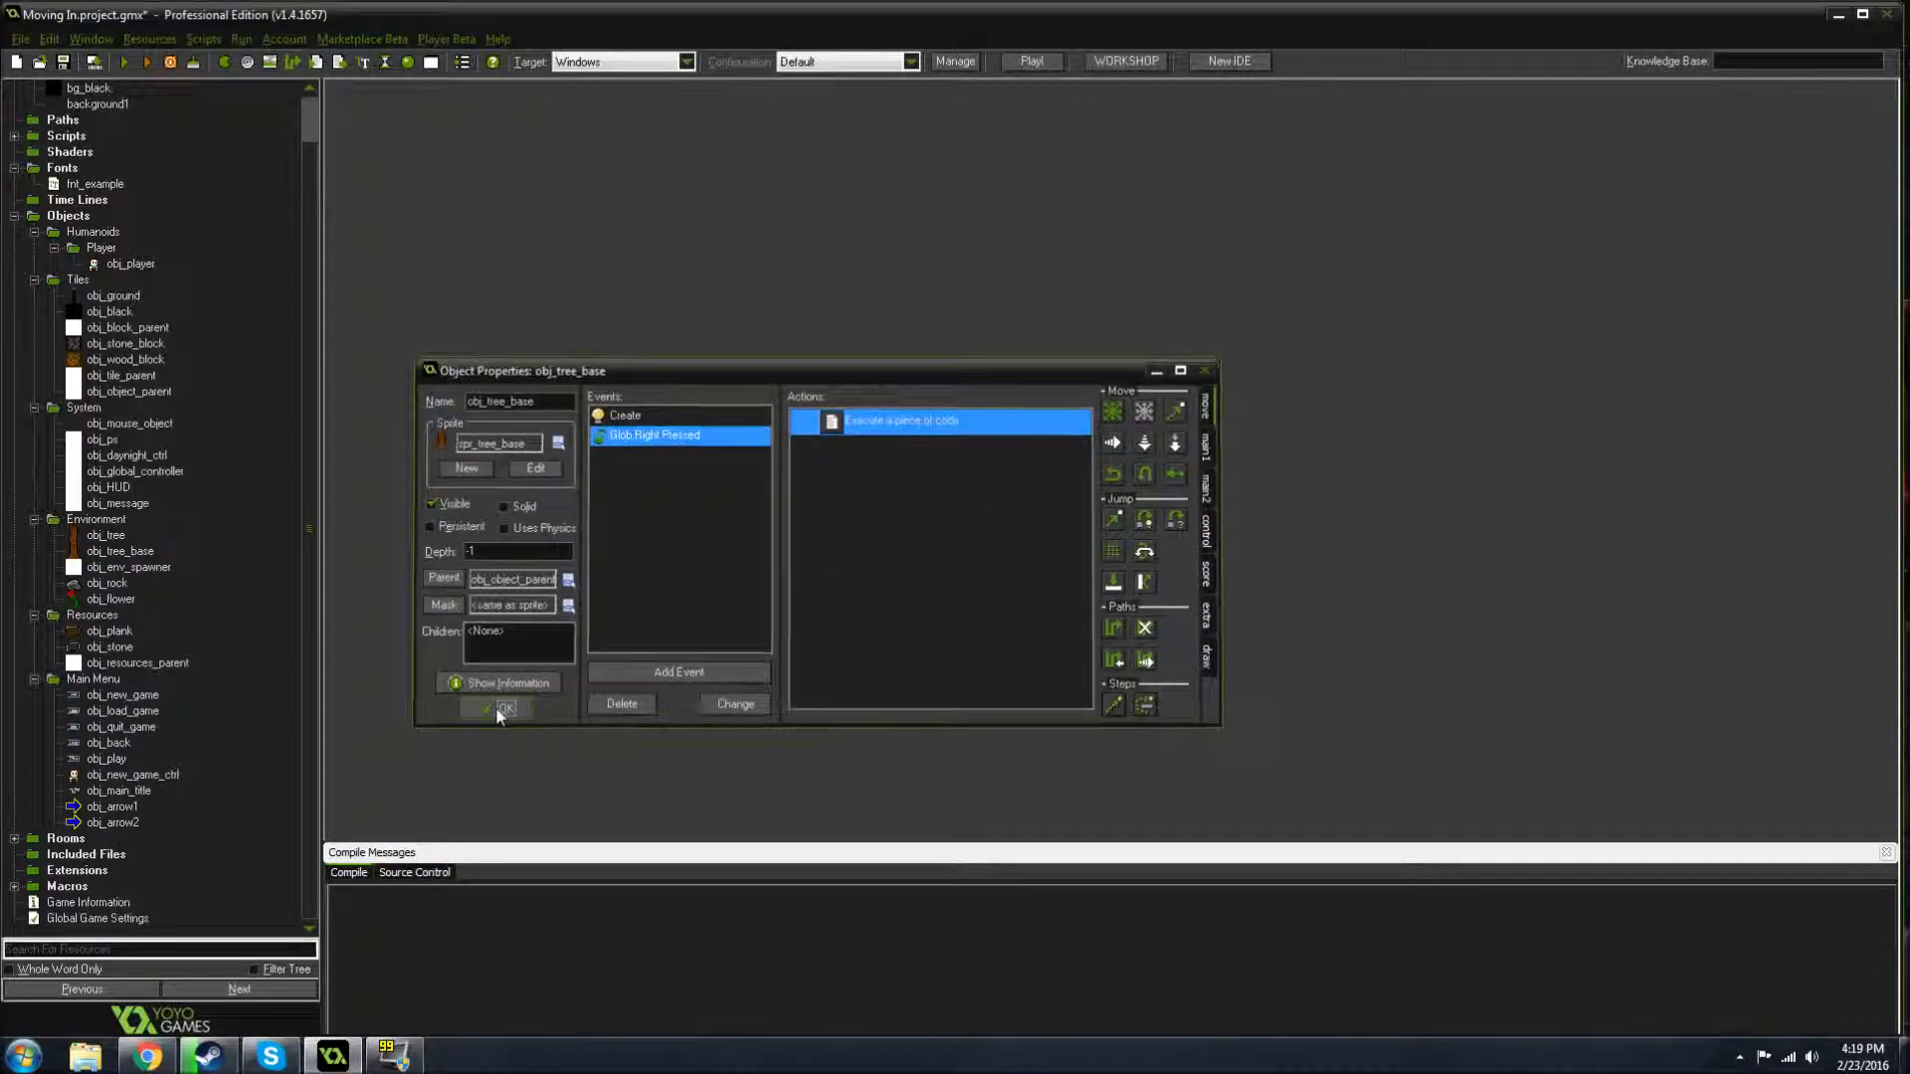
click(504, 709)
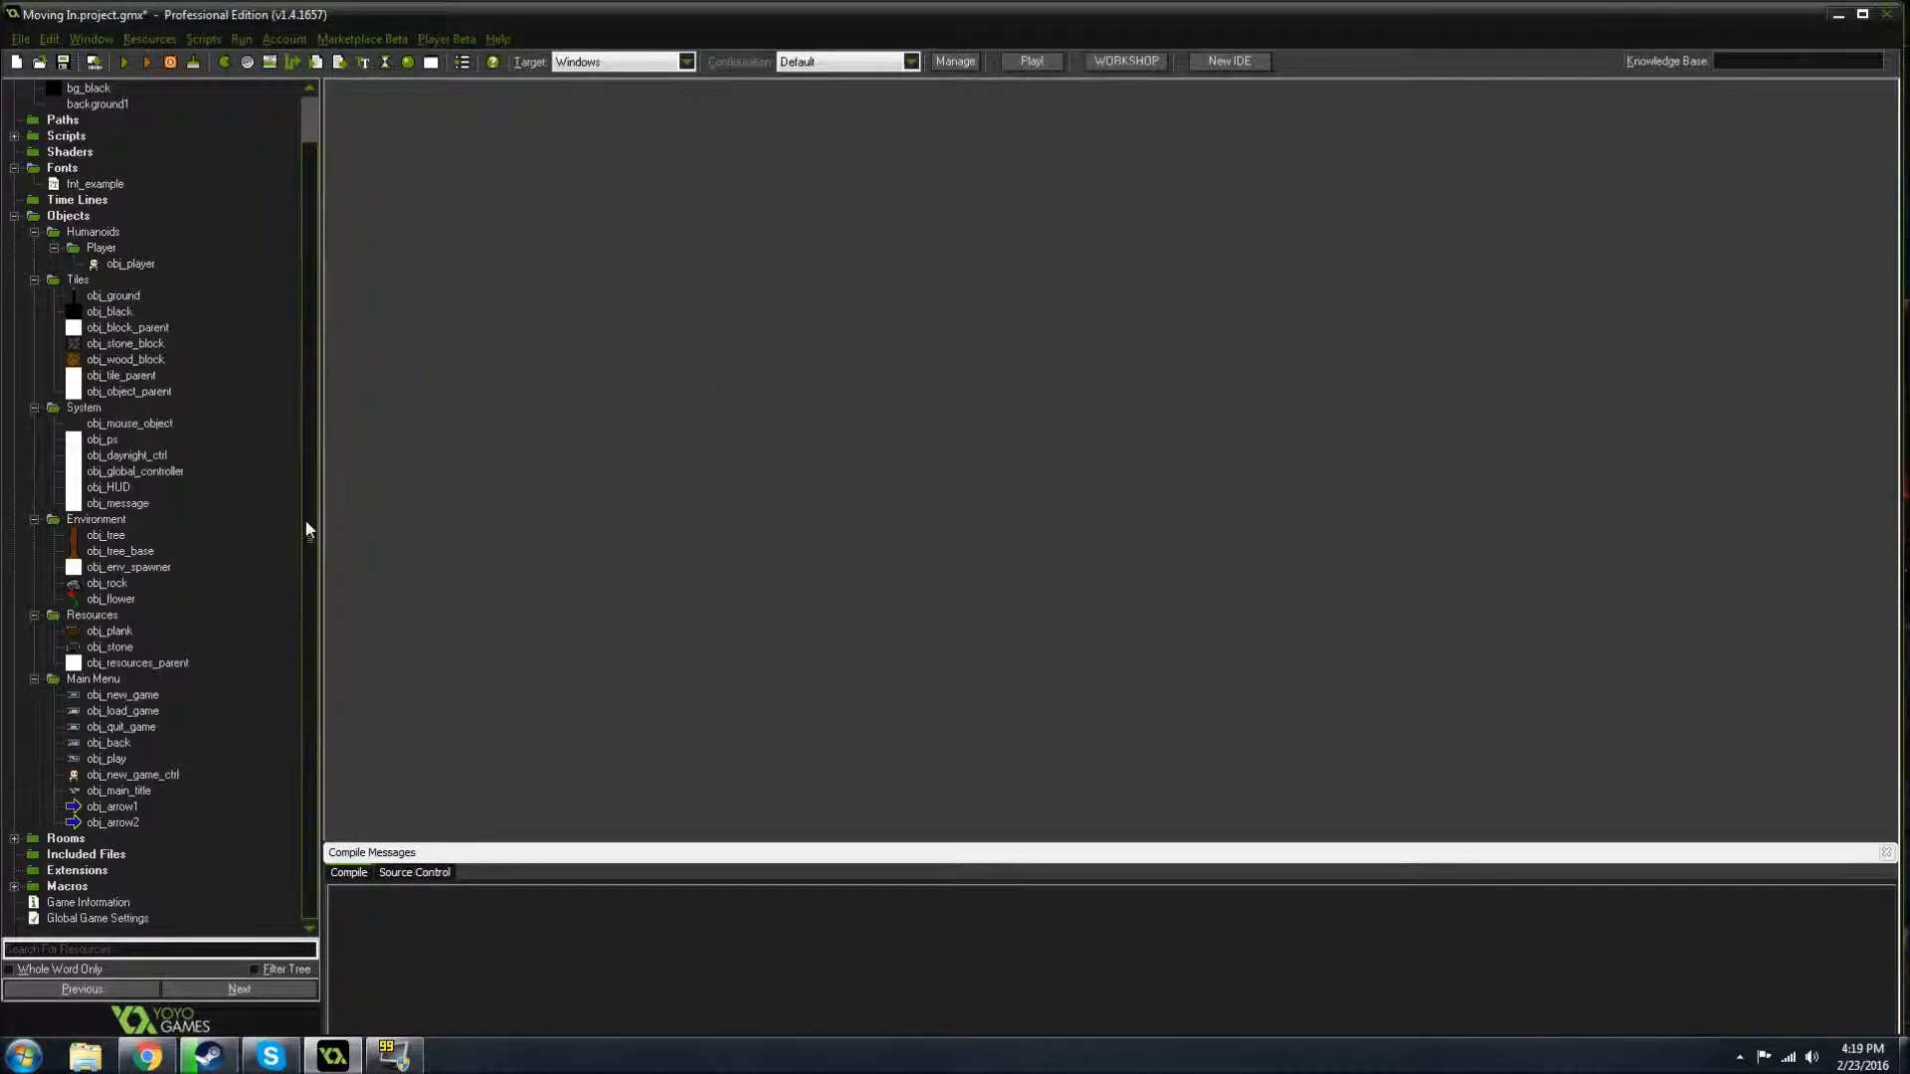
- Collapse the Objects group, expand Rooms, and open rm_main_menu to view its layout
click(14, 217)
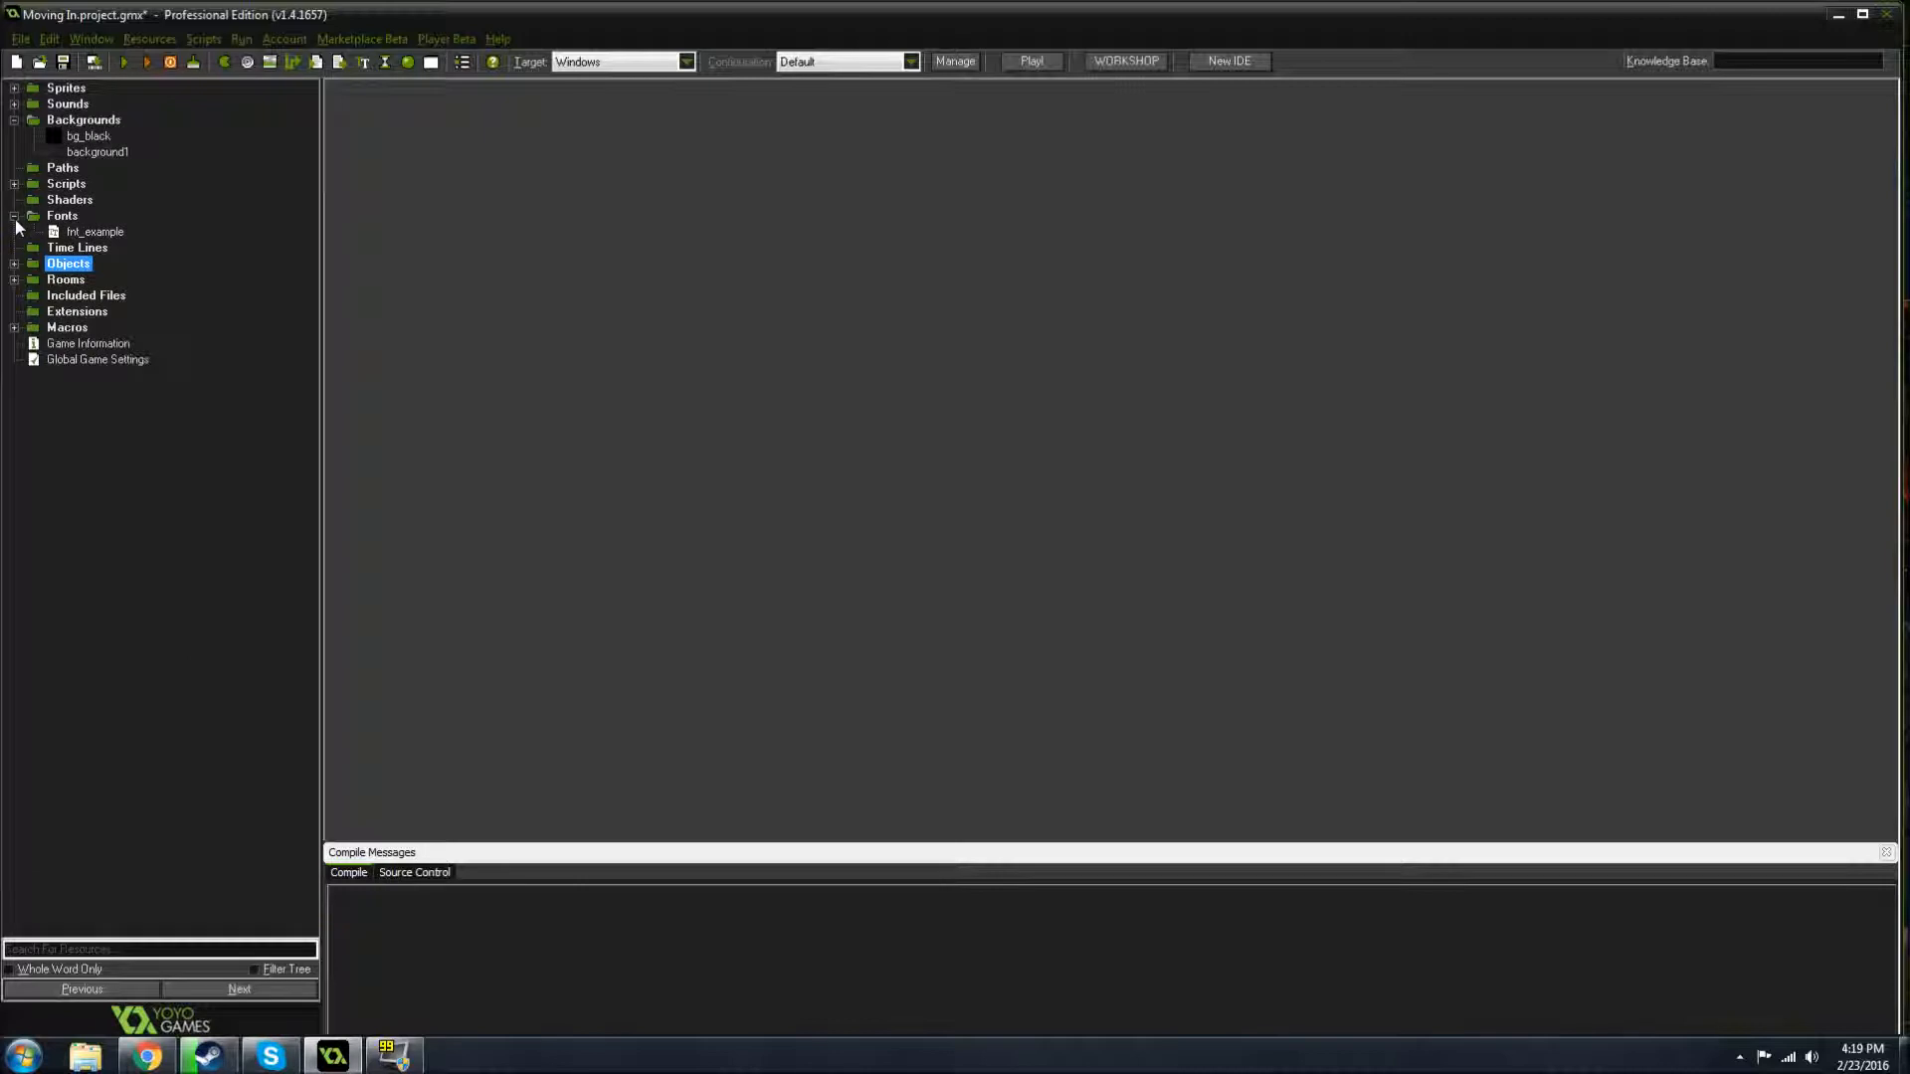
click(14, 281)
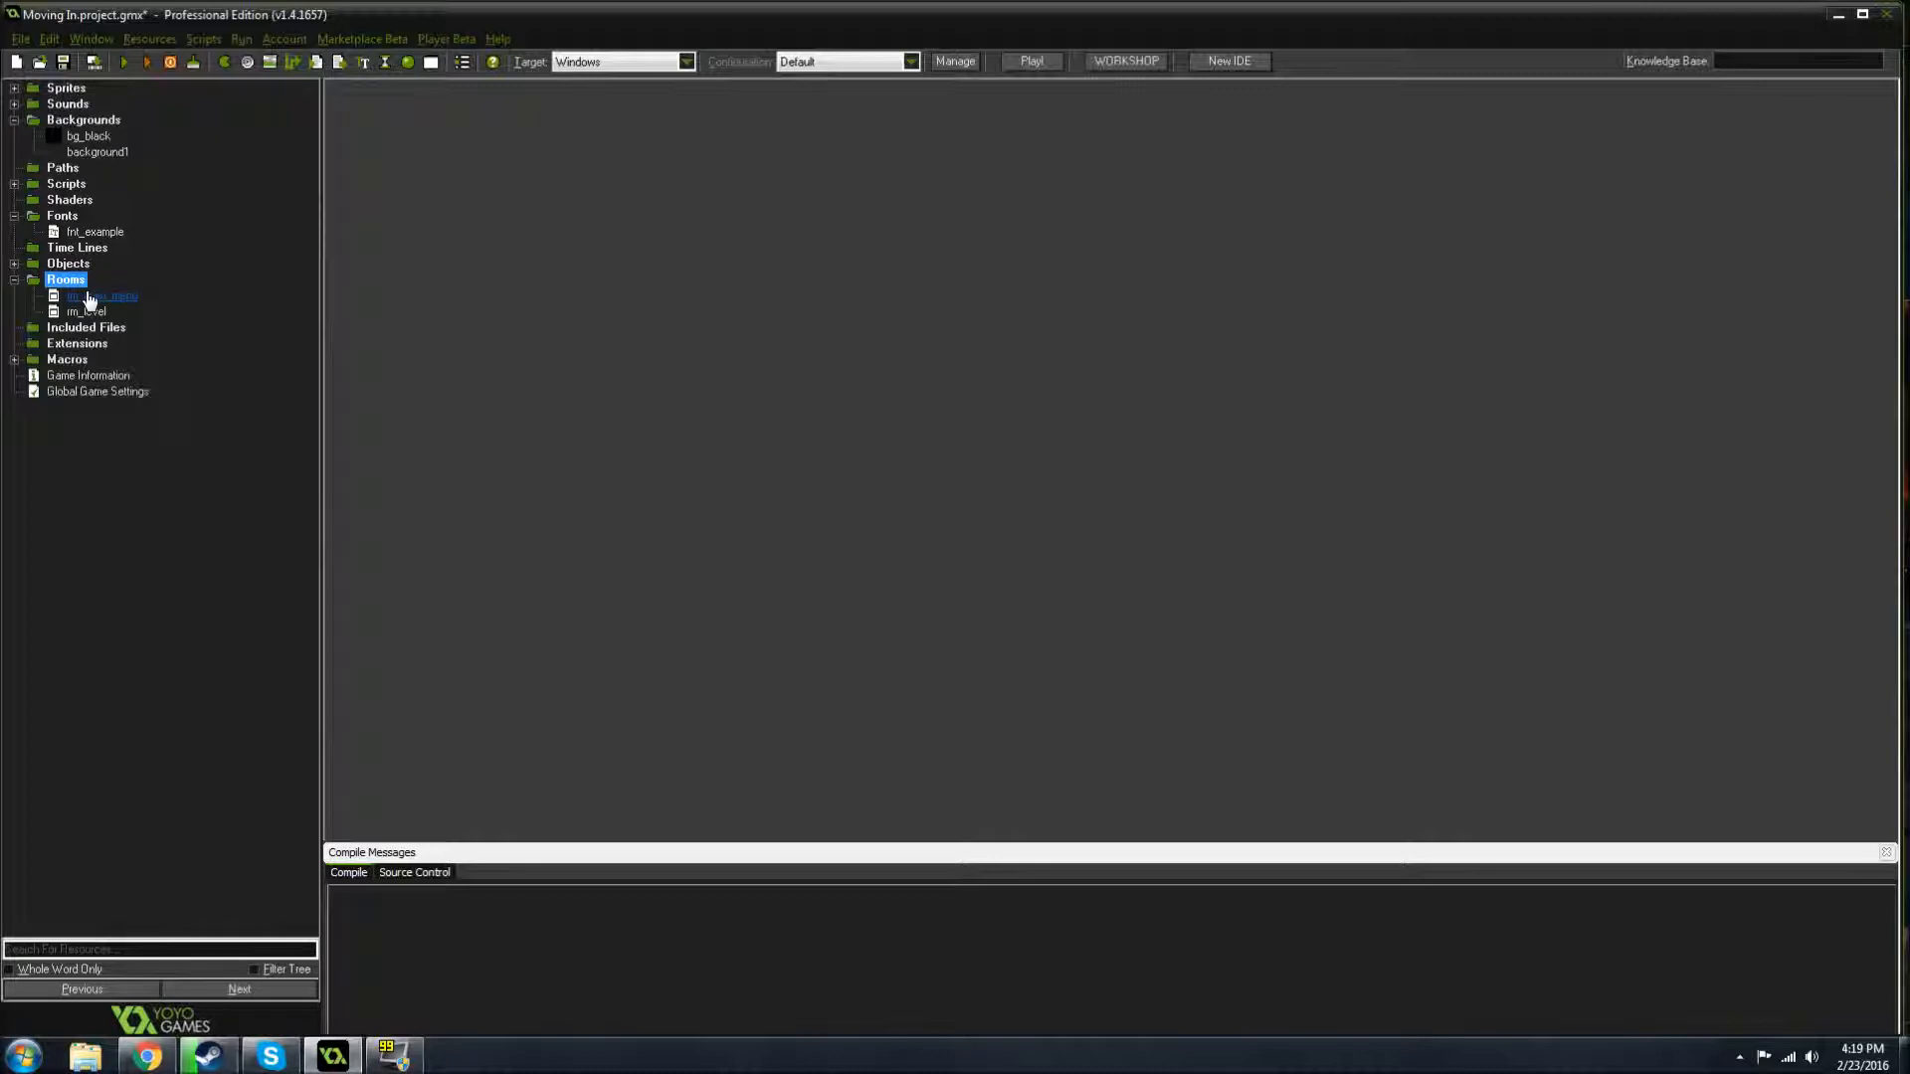
double_click(90, 300)
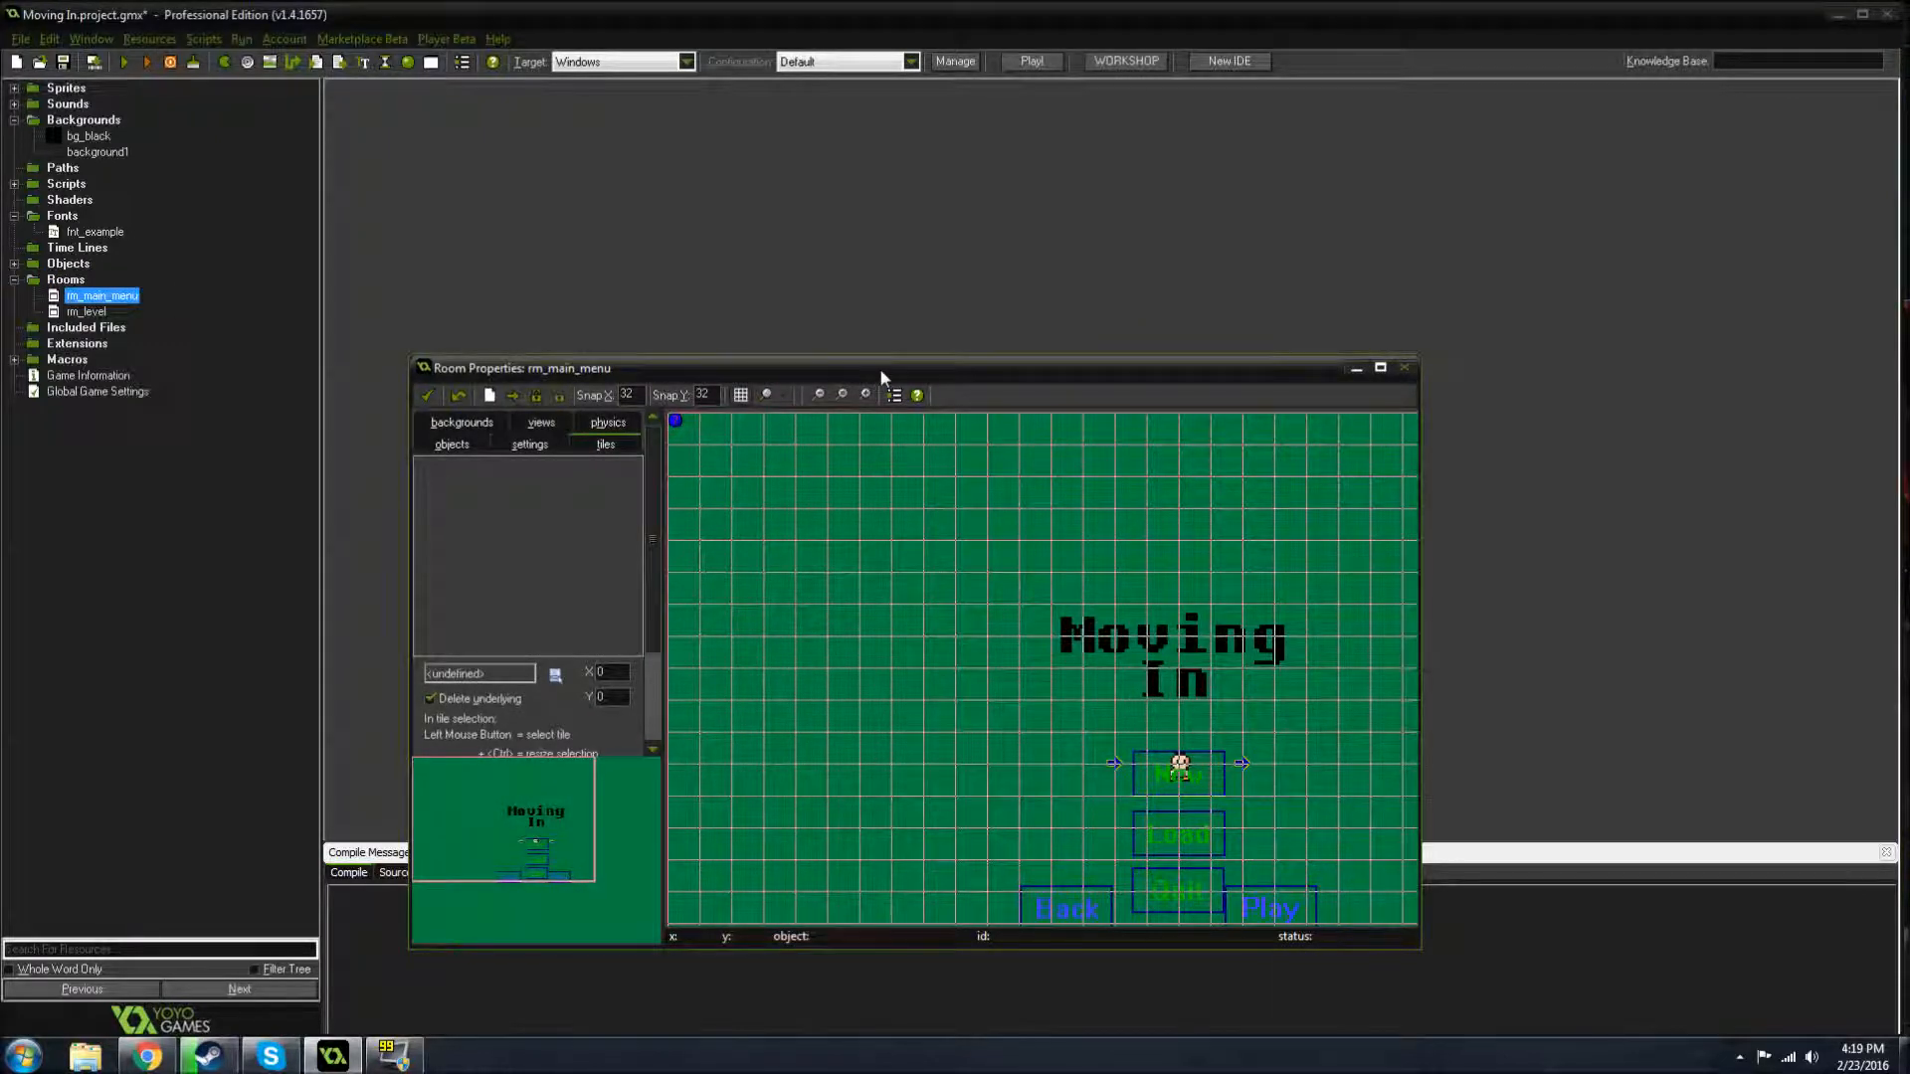
middle_drag(956, 682, 777, 486)
middle_drag(1233, 656, 1251, 721)
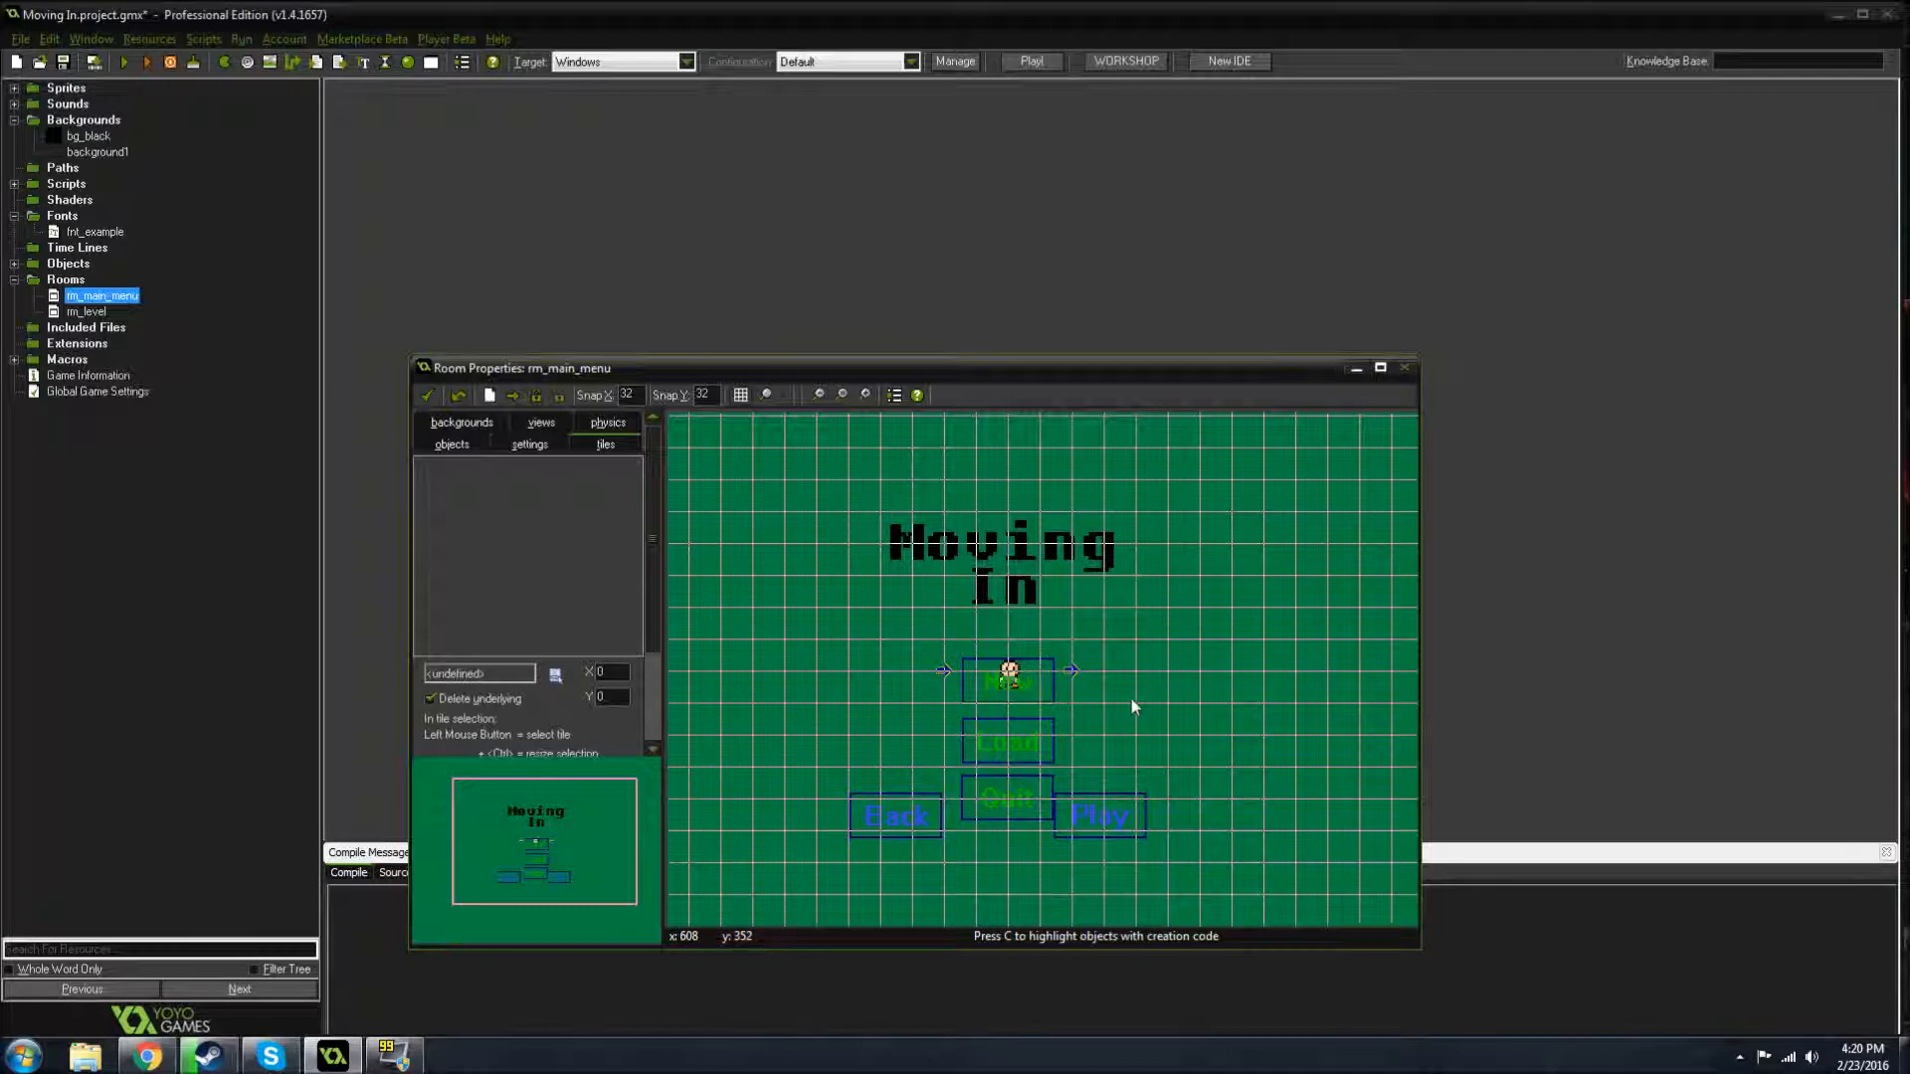
middle_drag(1200, 650, 1153, 651)
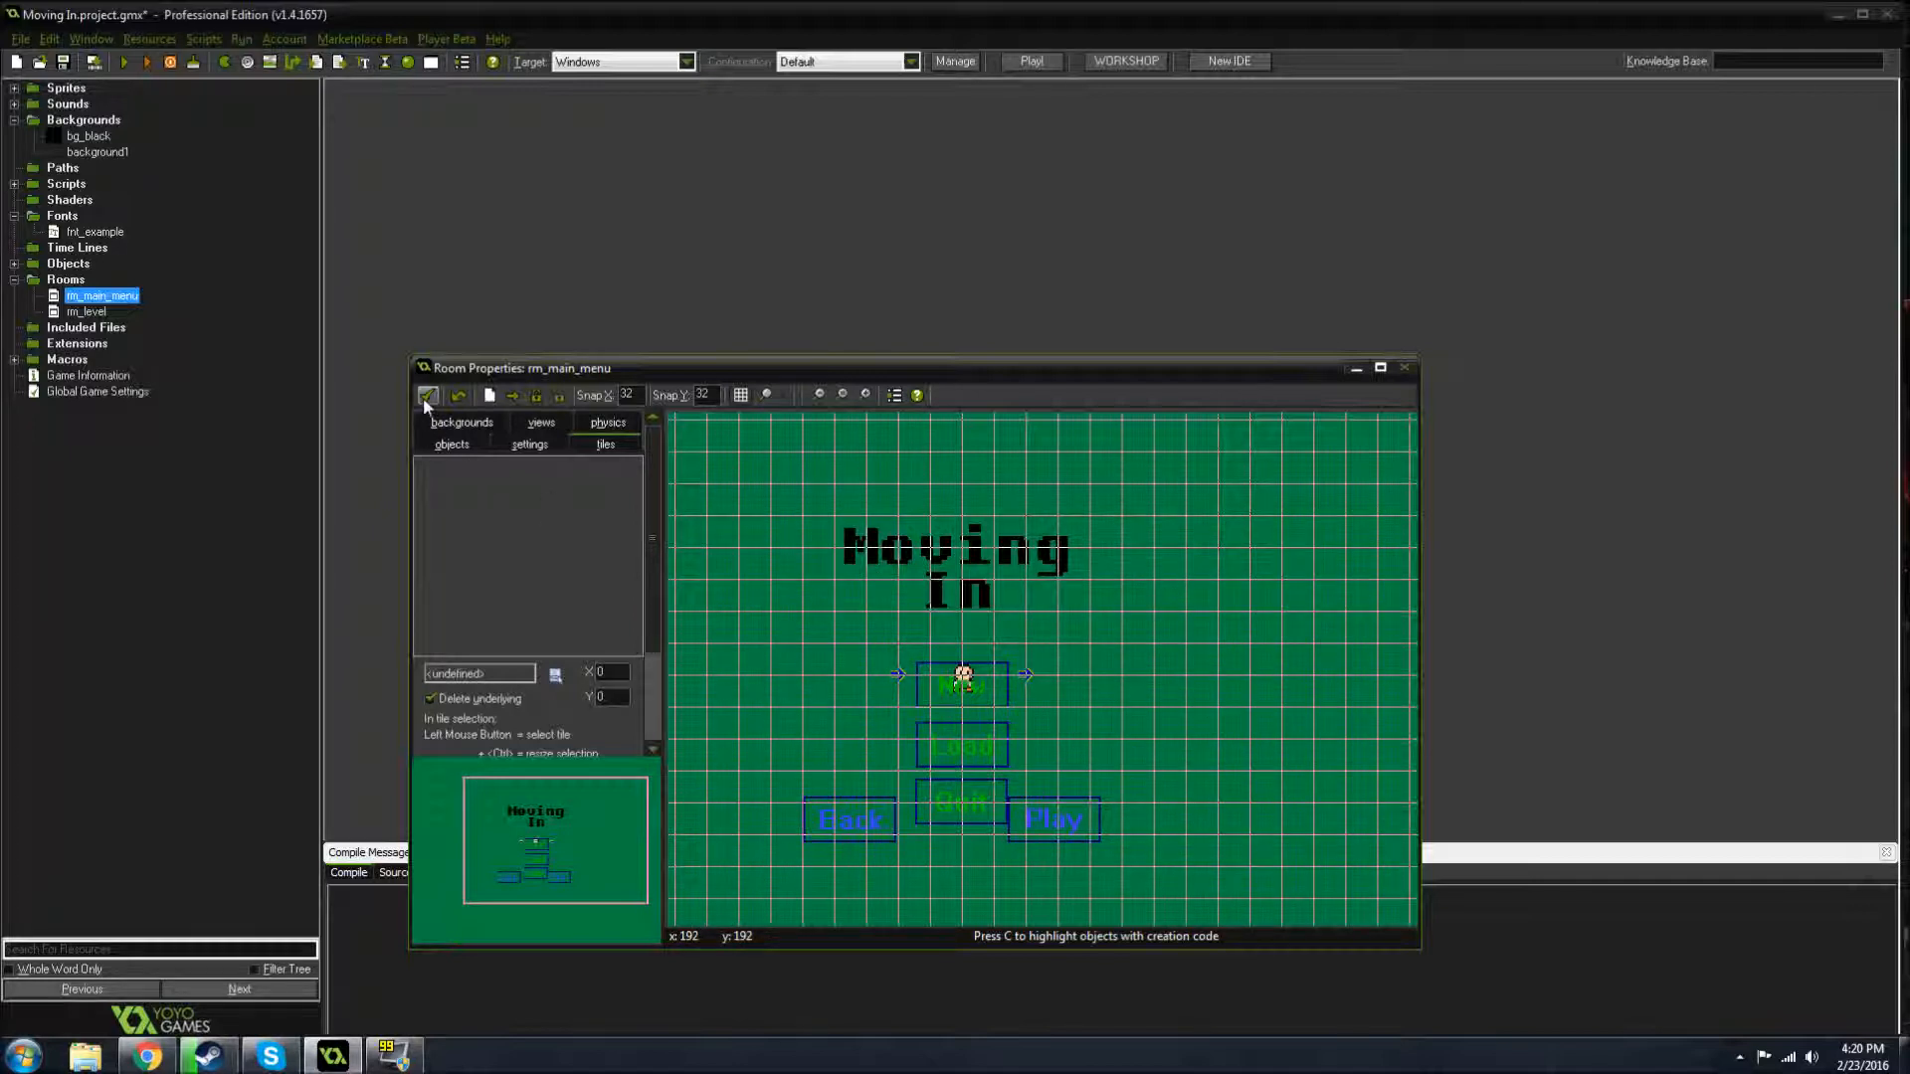
- View rm_main_menu's general settings, such as its name, size, speed and persistence
click(531, 445)
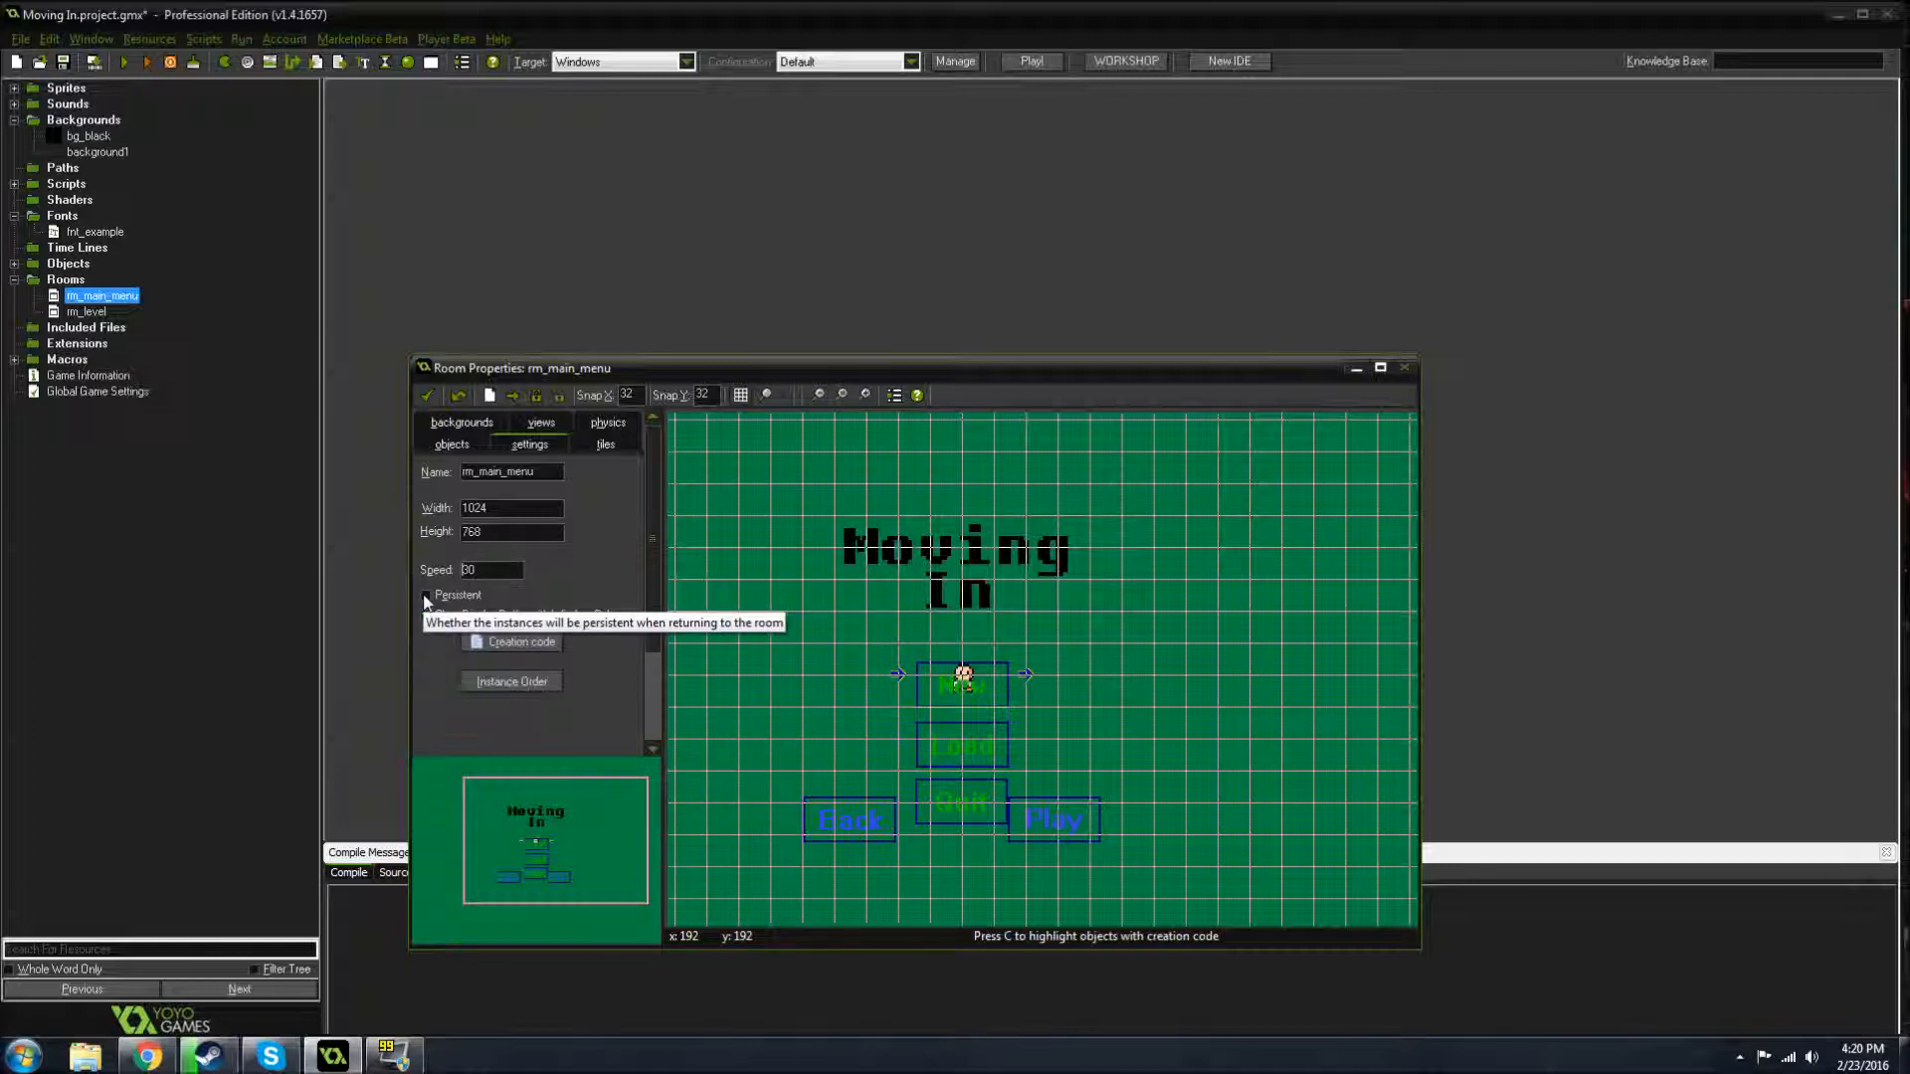
middle_drag(822, 716, 855, 682)
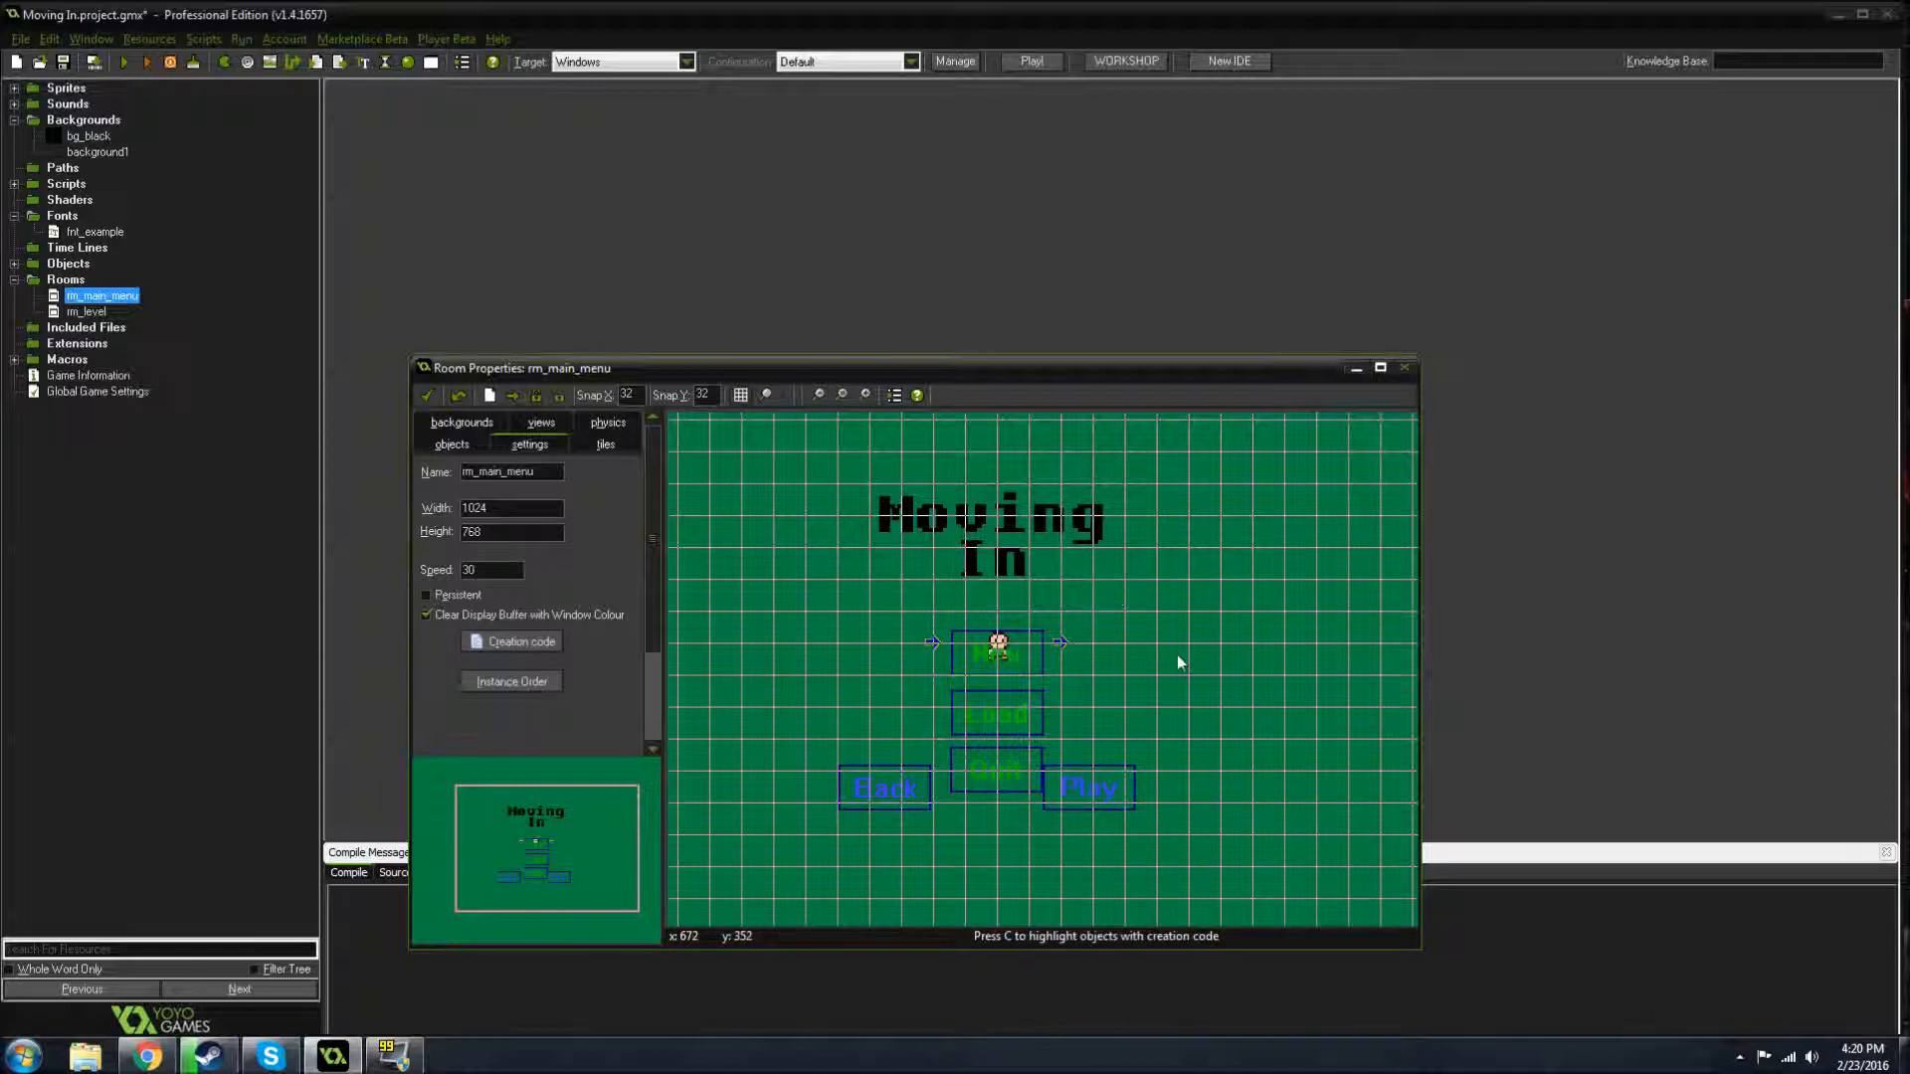
middle_drag(1182, 689, 1222, 676)
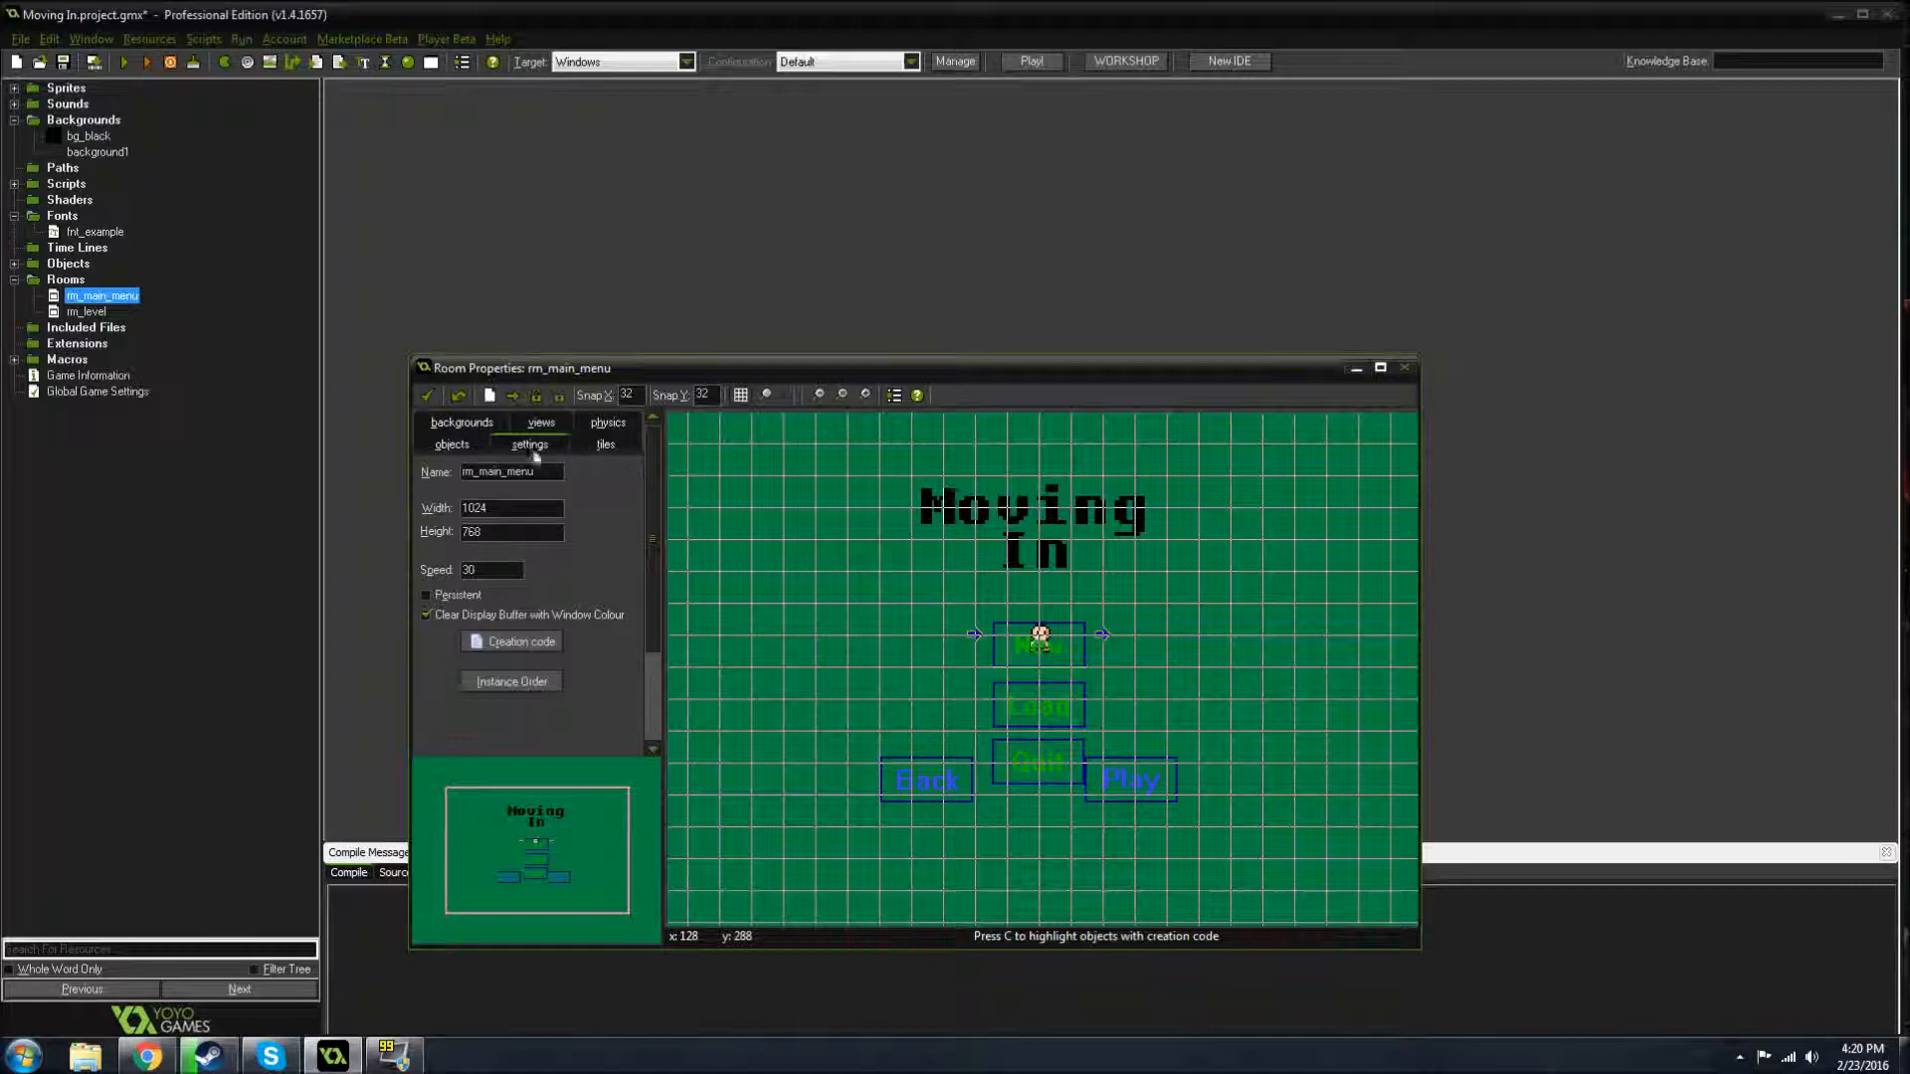
- Review rm_main_menu's view options, including View in room, Port on screen and Object following, and close the room
click(541, 422)
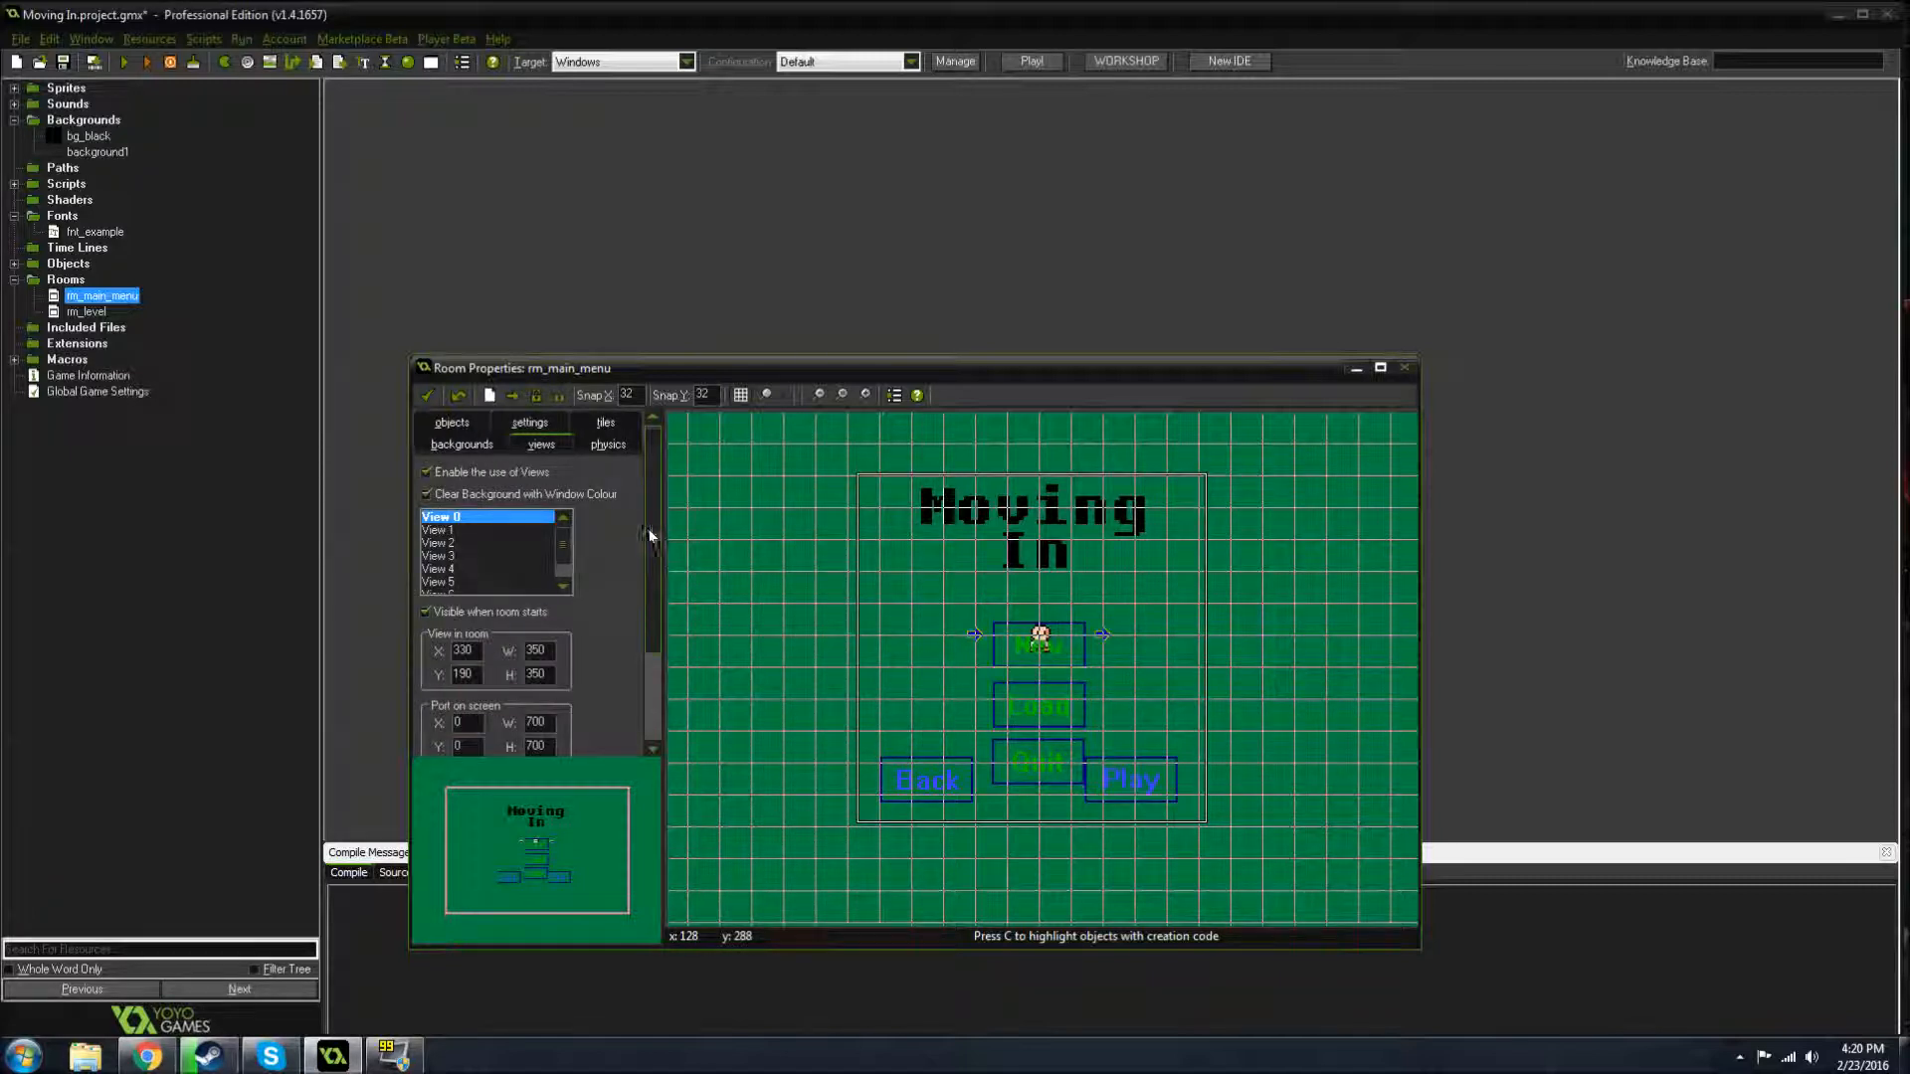
scroll(645, 557, down, 3)
scroll(648, 557, up, 3)
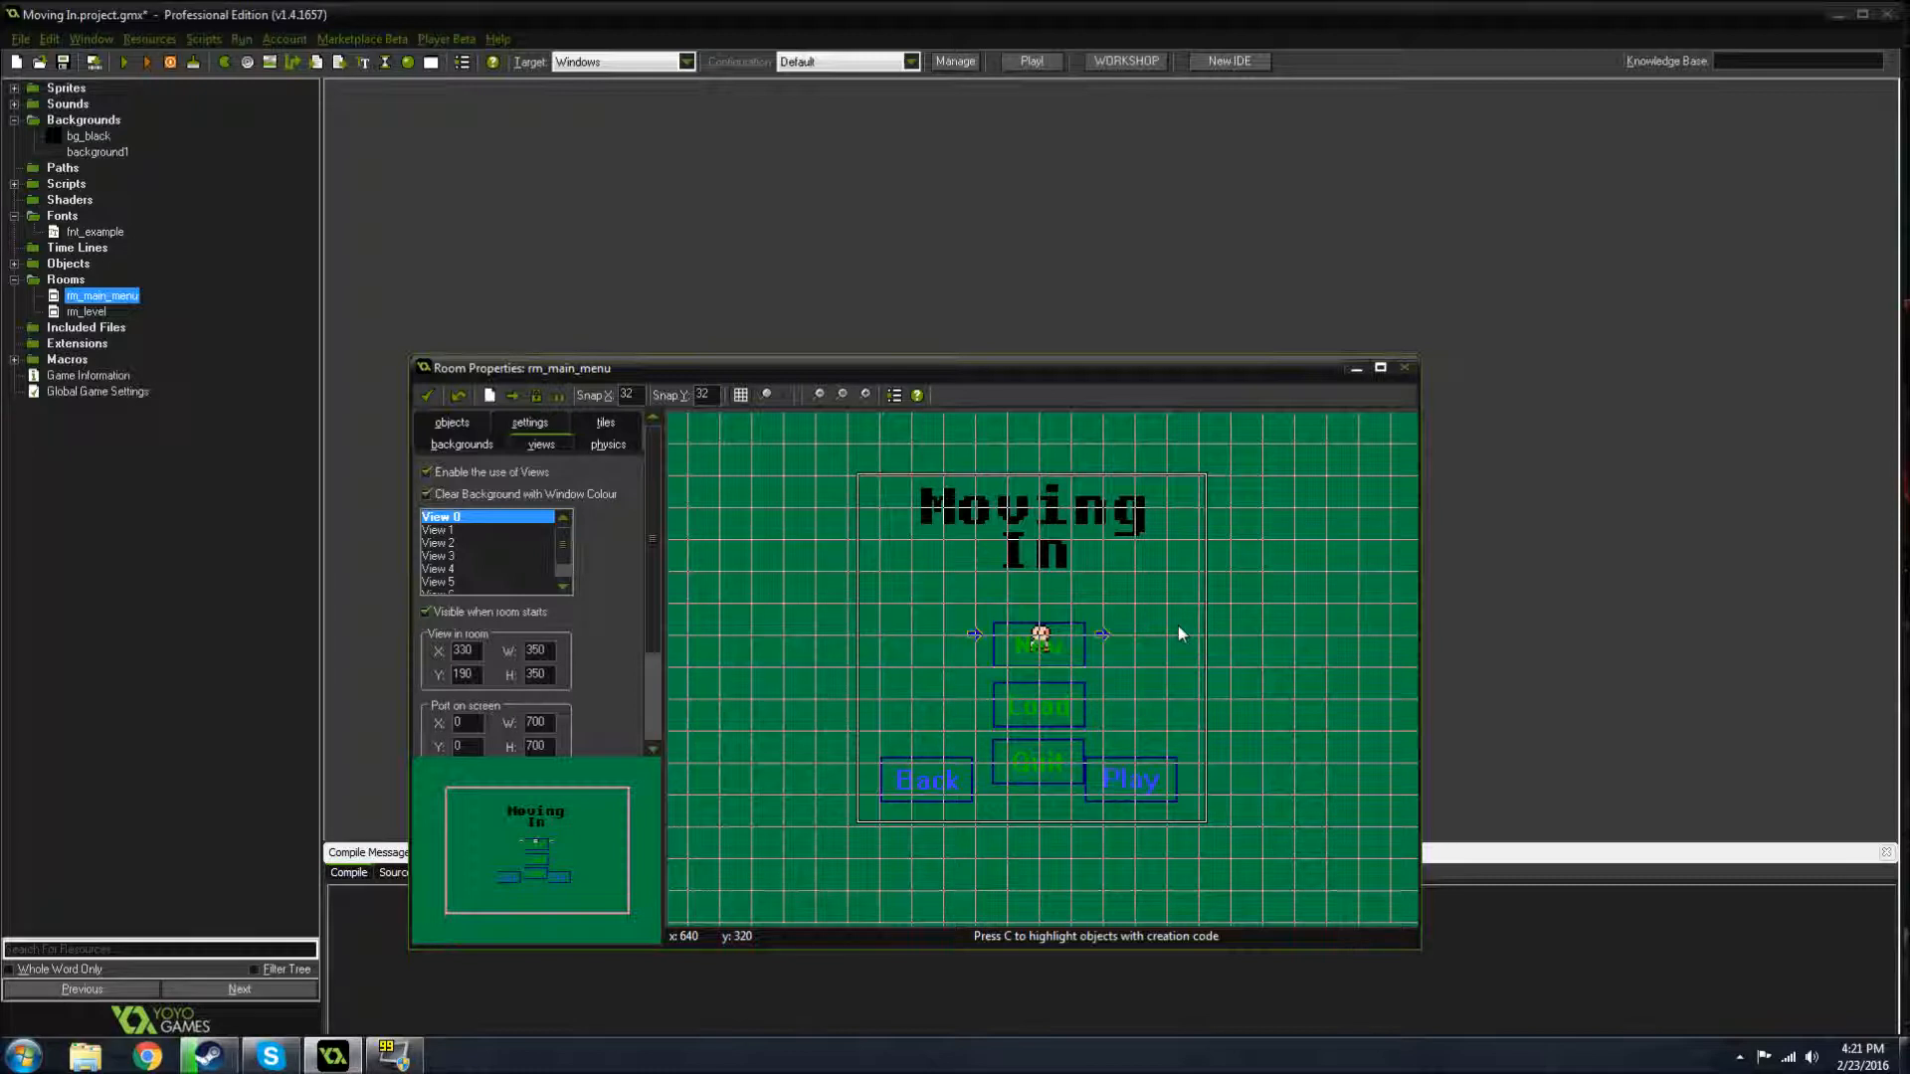
drag(652, 532, 653, 634)
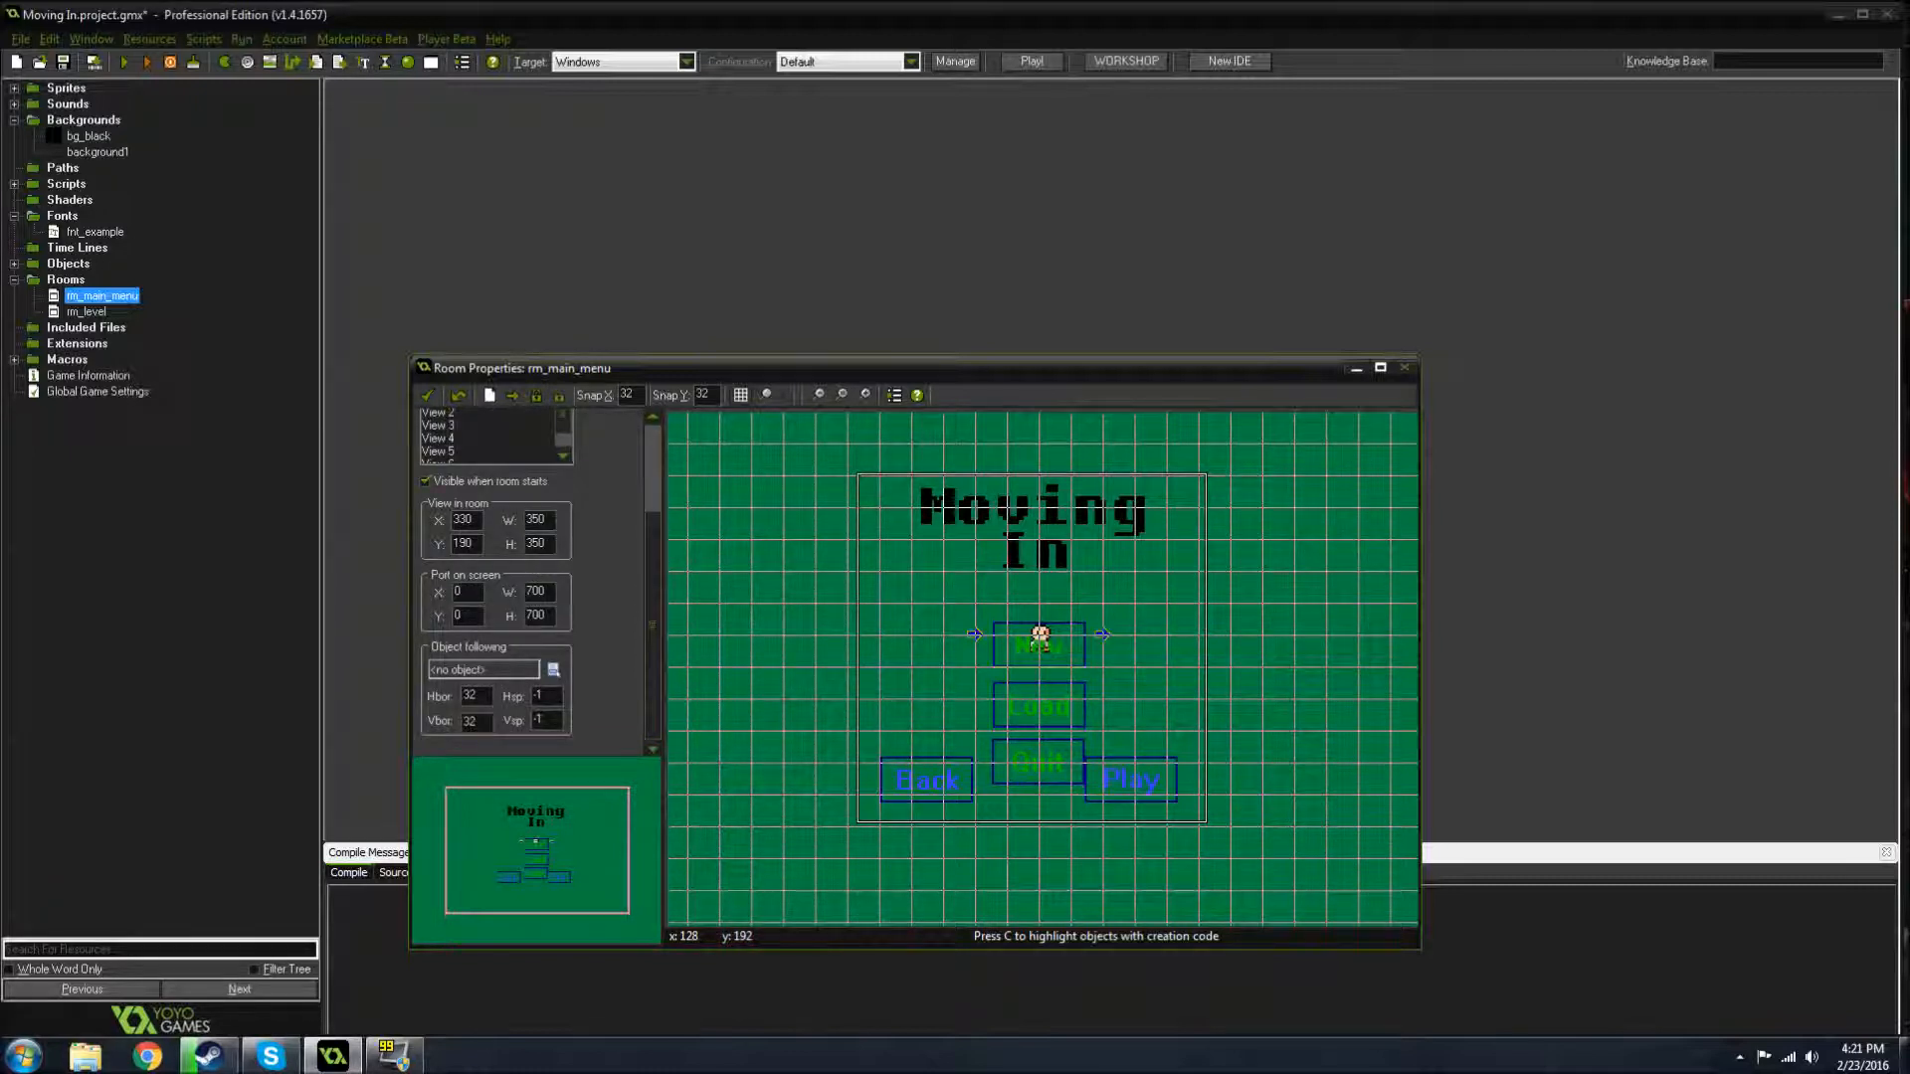
drag(655, 577, 659, 445)
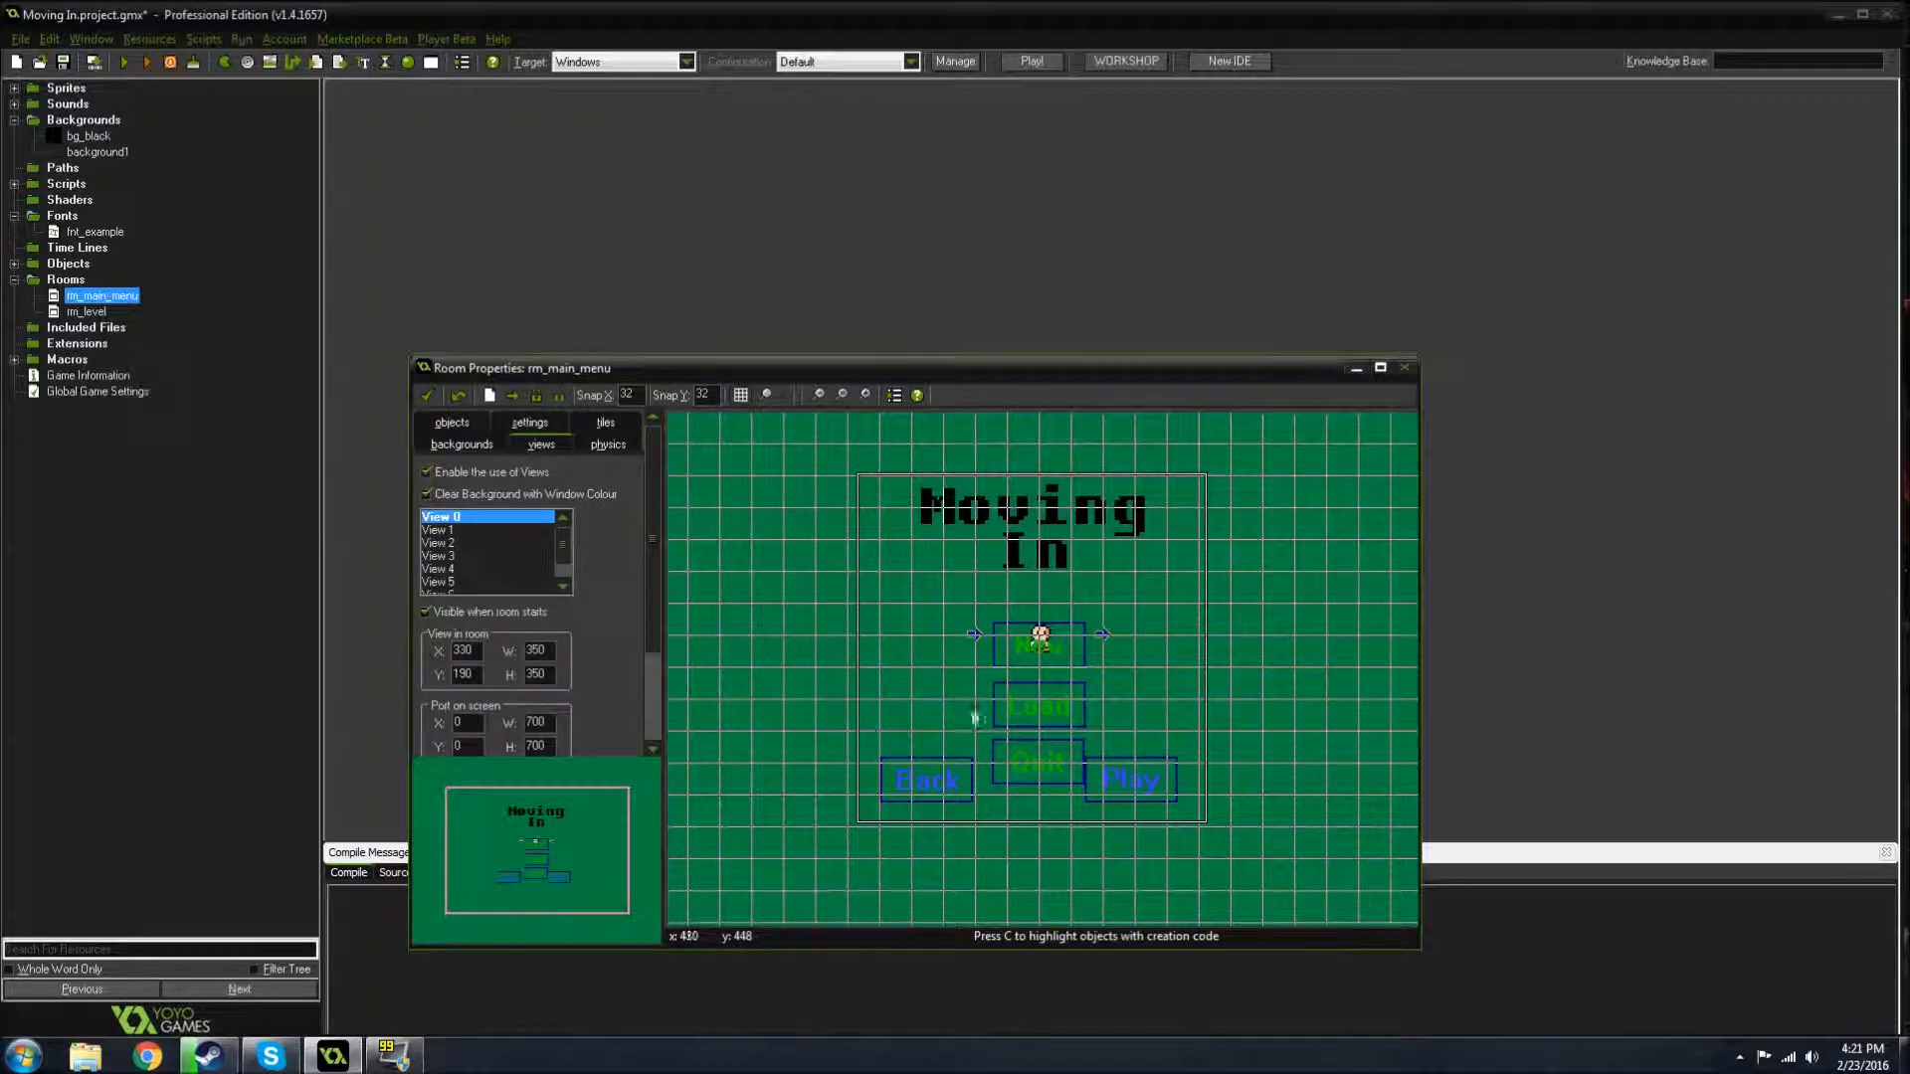
click(426, 396)
- Open rm_level, survey its whole ground and sky layout from one end to the other, and close the room
double_click(88, 313)
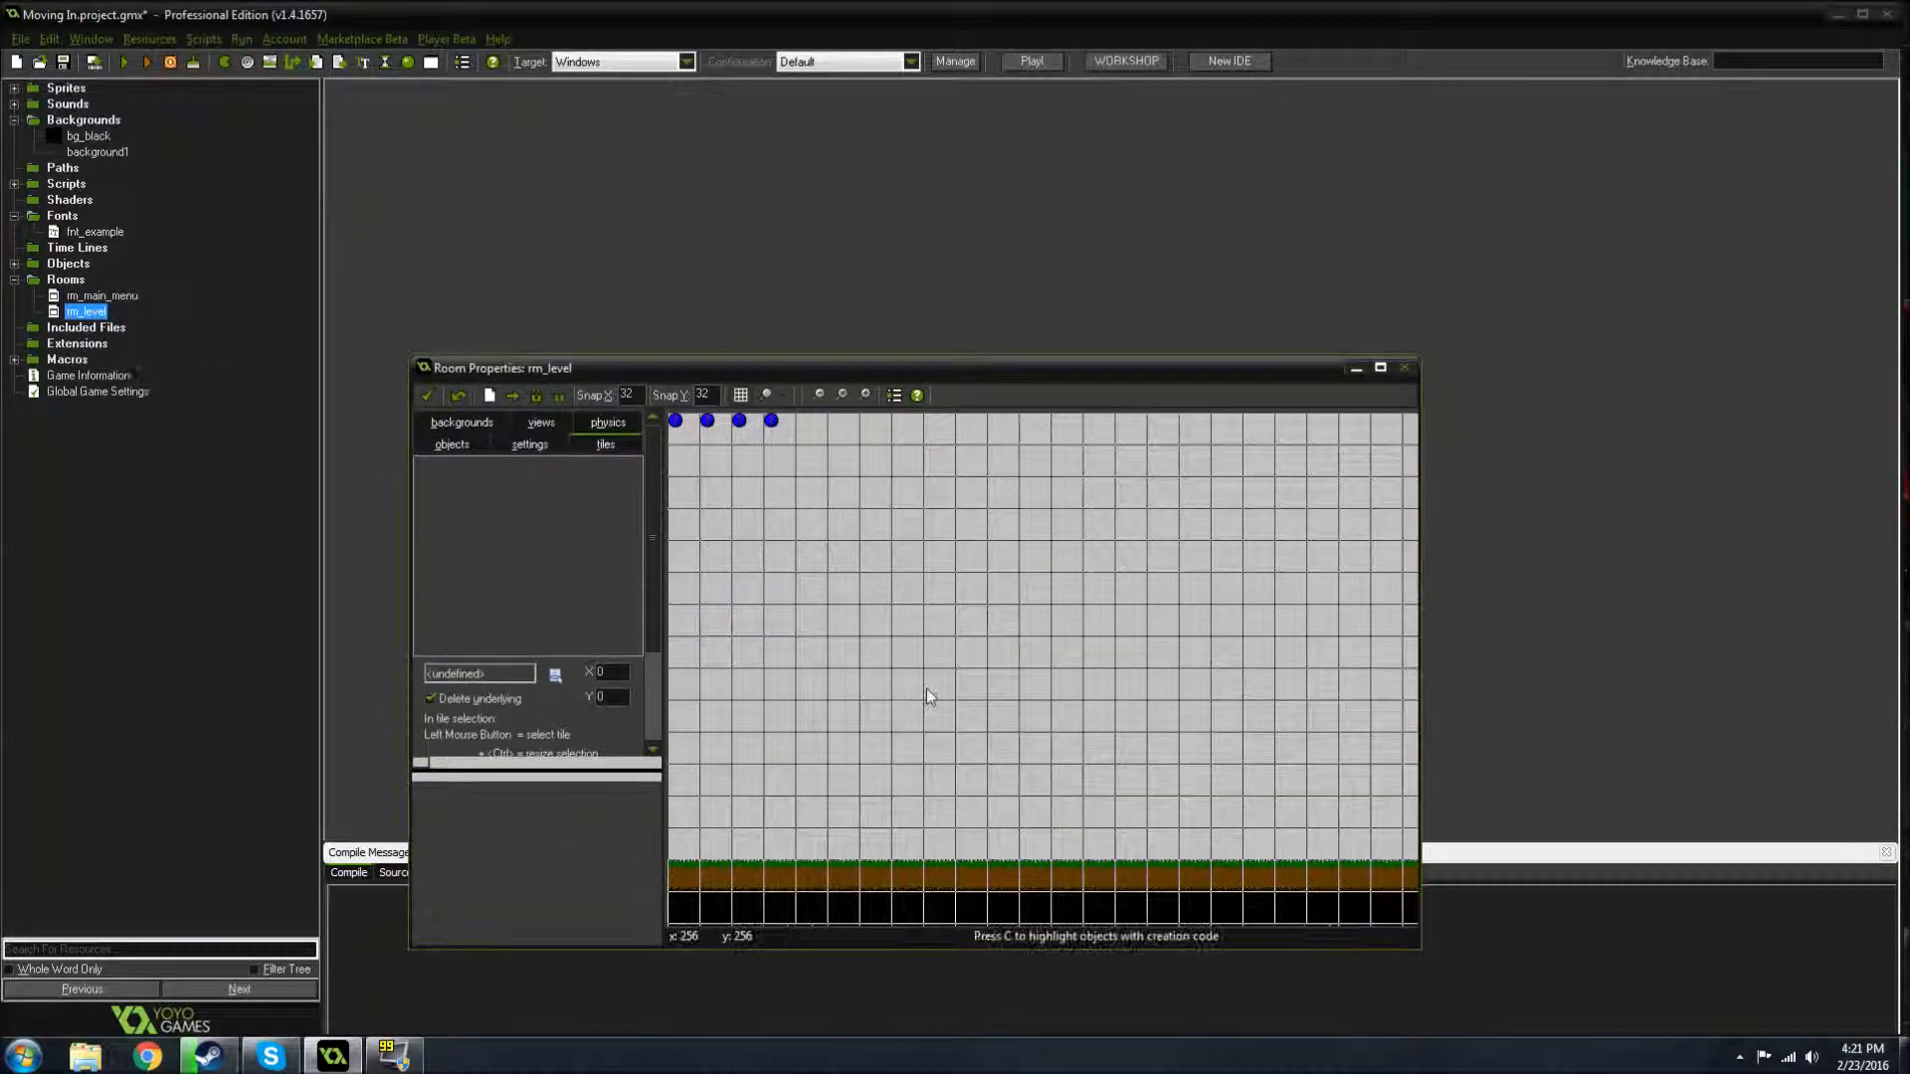
scroll(924, 689, down, 1)
middle_drag(1257, 813, 883, 655)
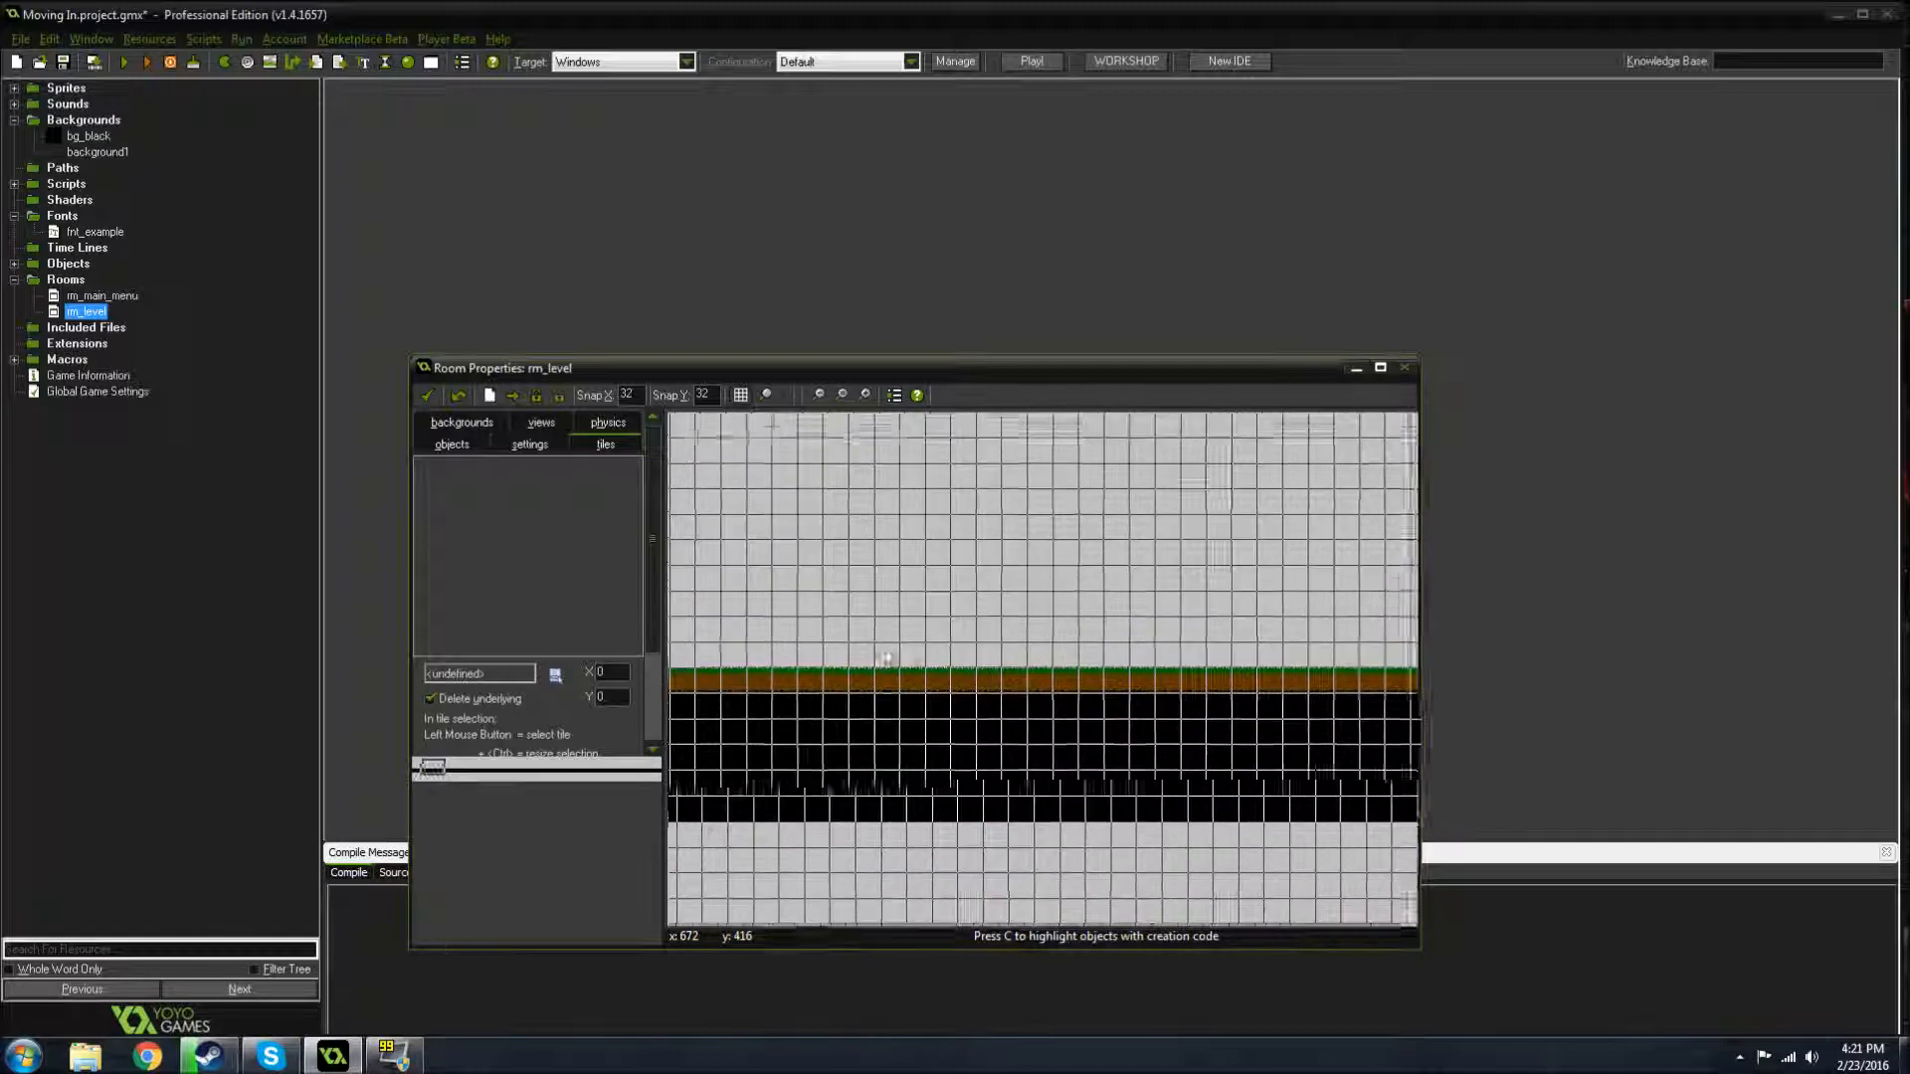
scroll(1251, 777, down, 12)
middle_drag(1251, 777, 1084, 729)
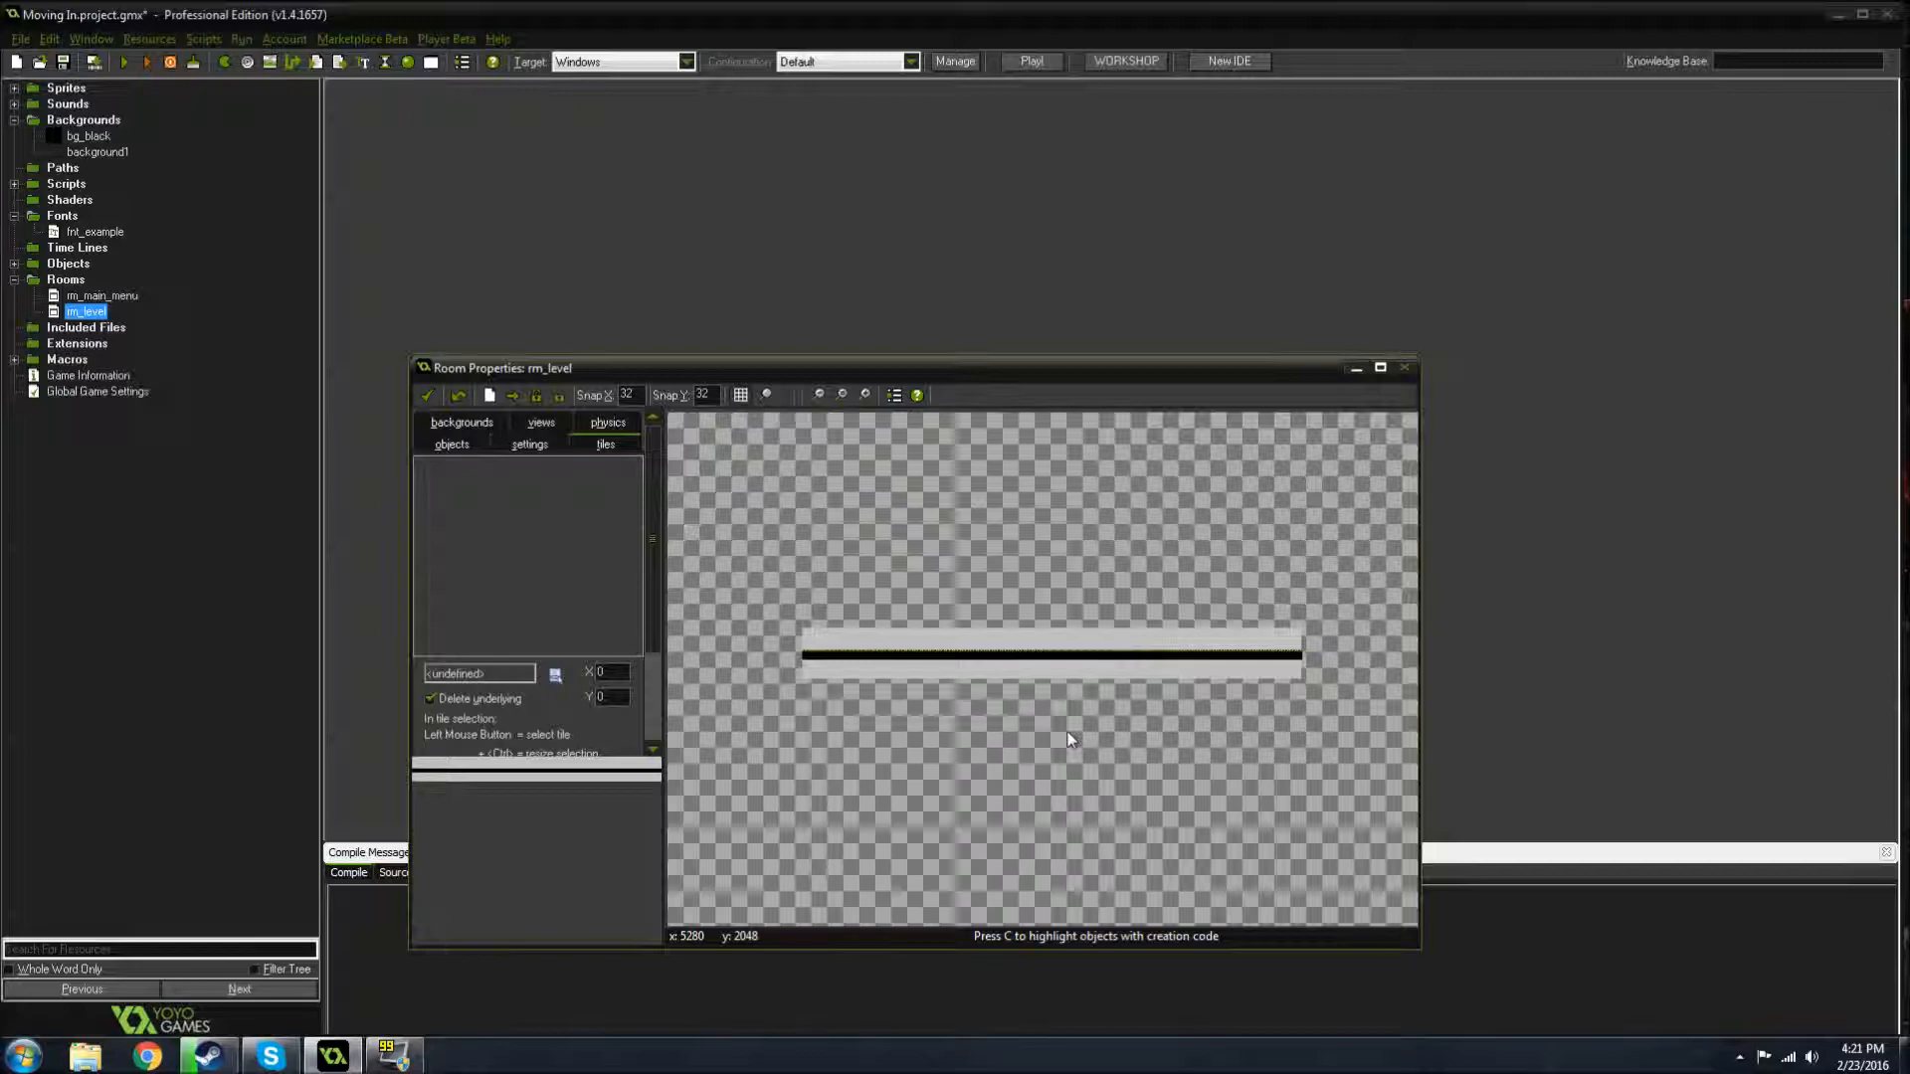
scroll(1003, 672, up, 5)
scroll(975, 597, up, 3)
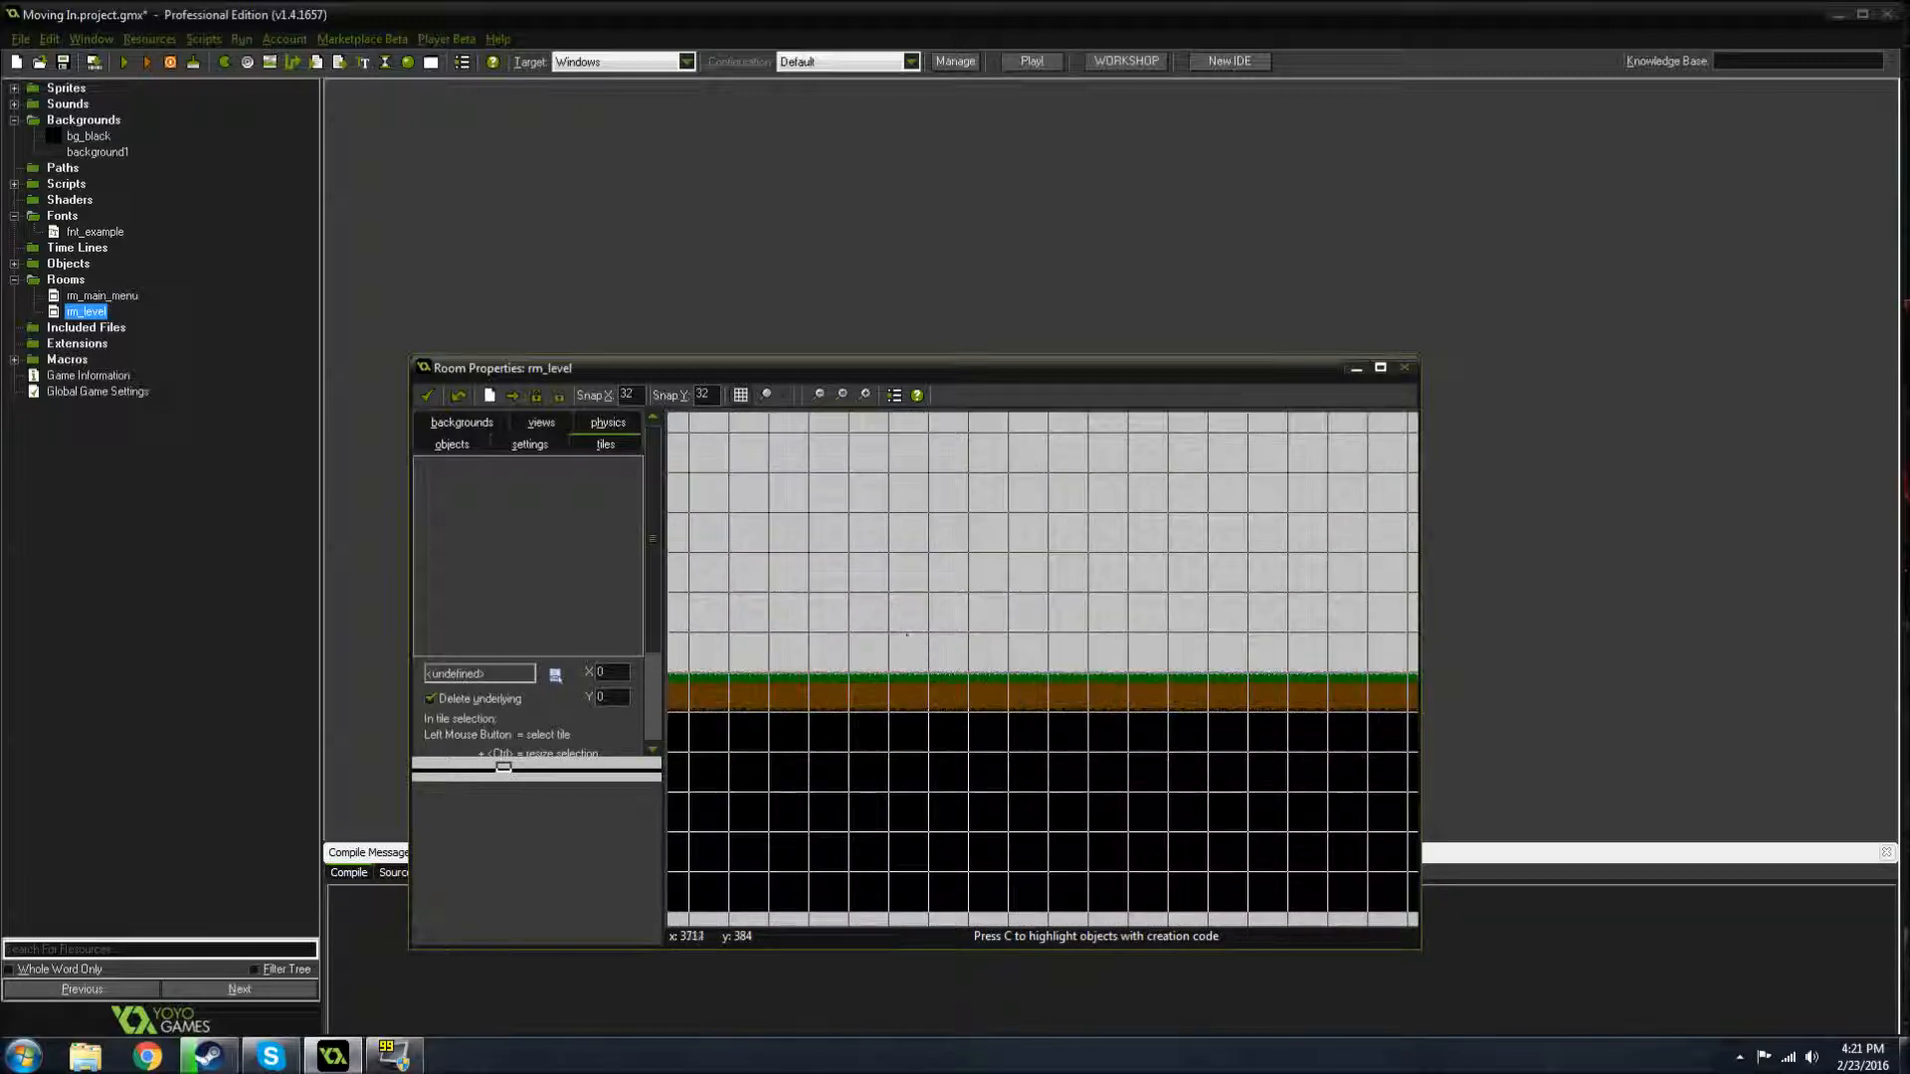
scroll(1064, 716, down, 5)
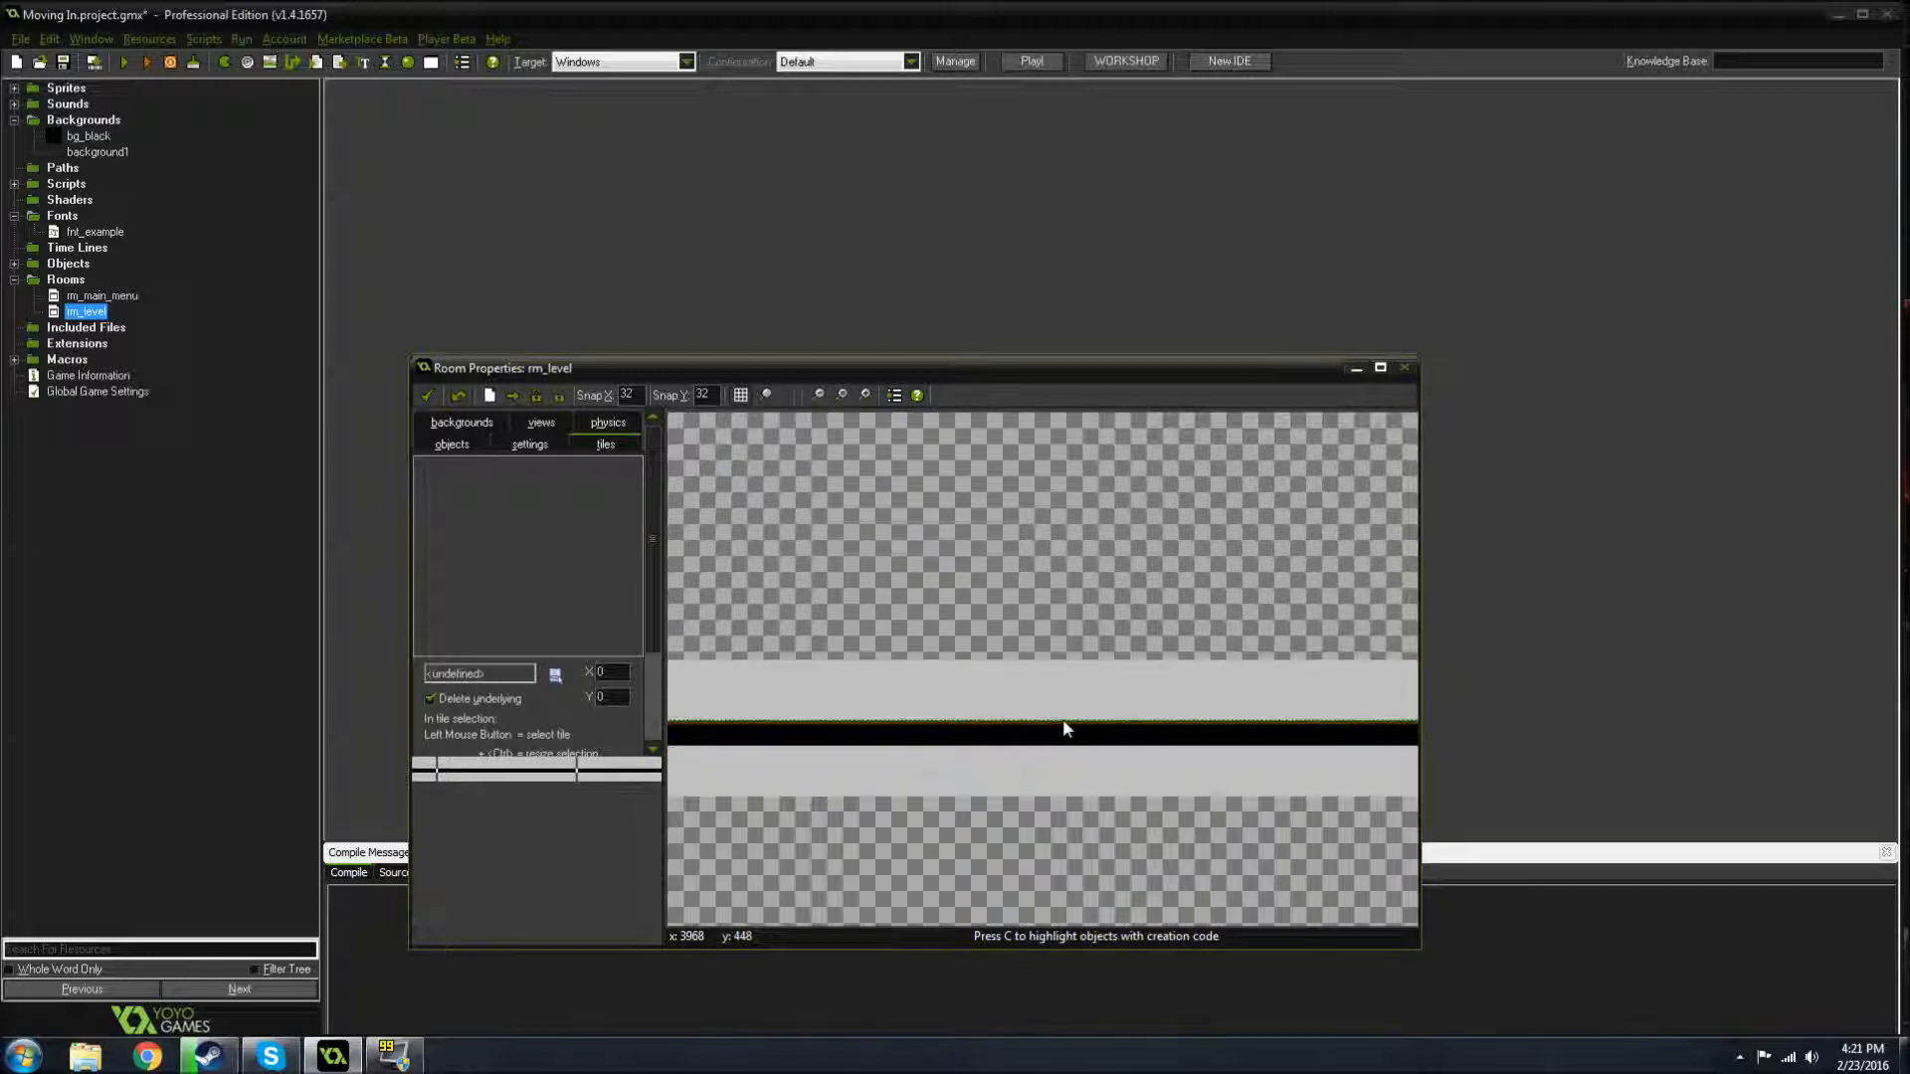
scroll(1064, 729, down, 1)
scroll(1084, 717, up, 1)
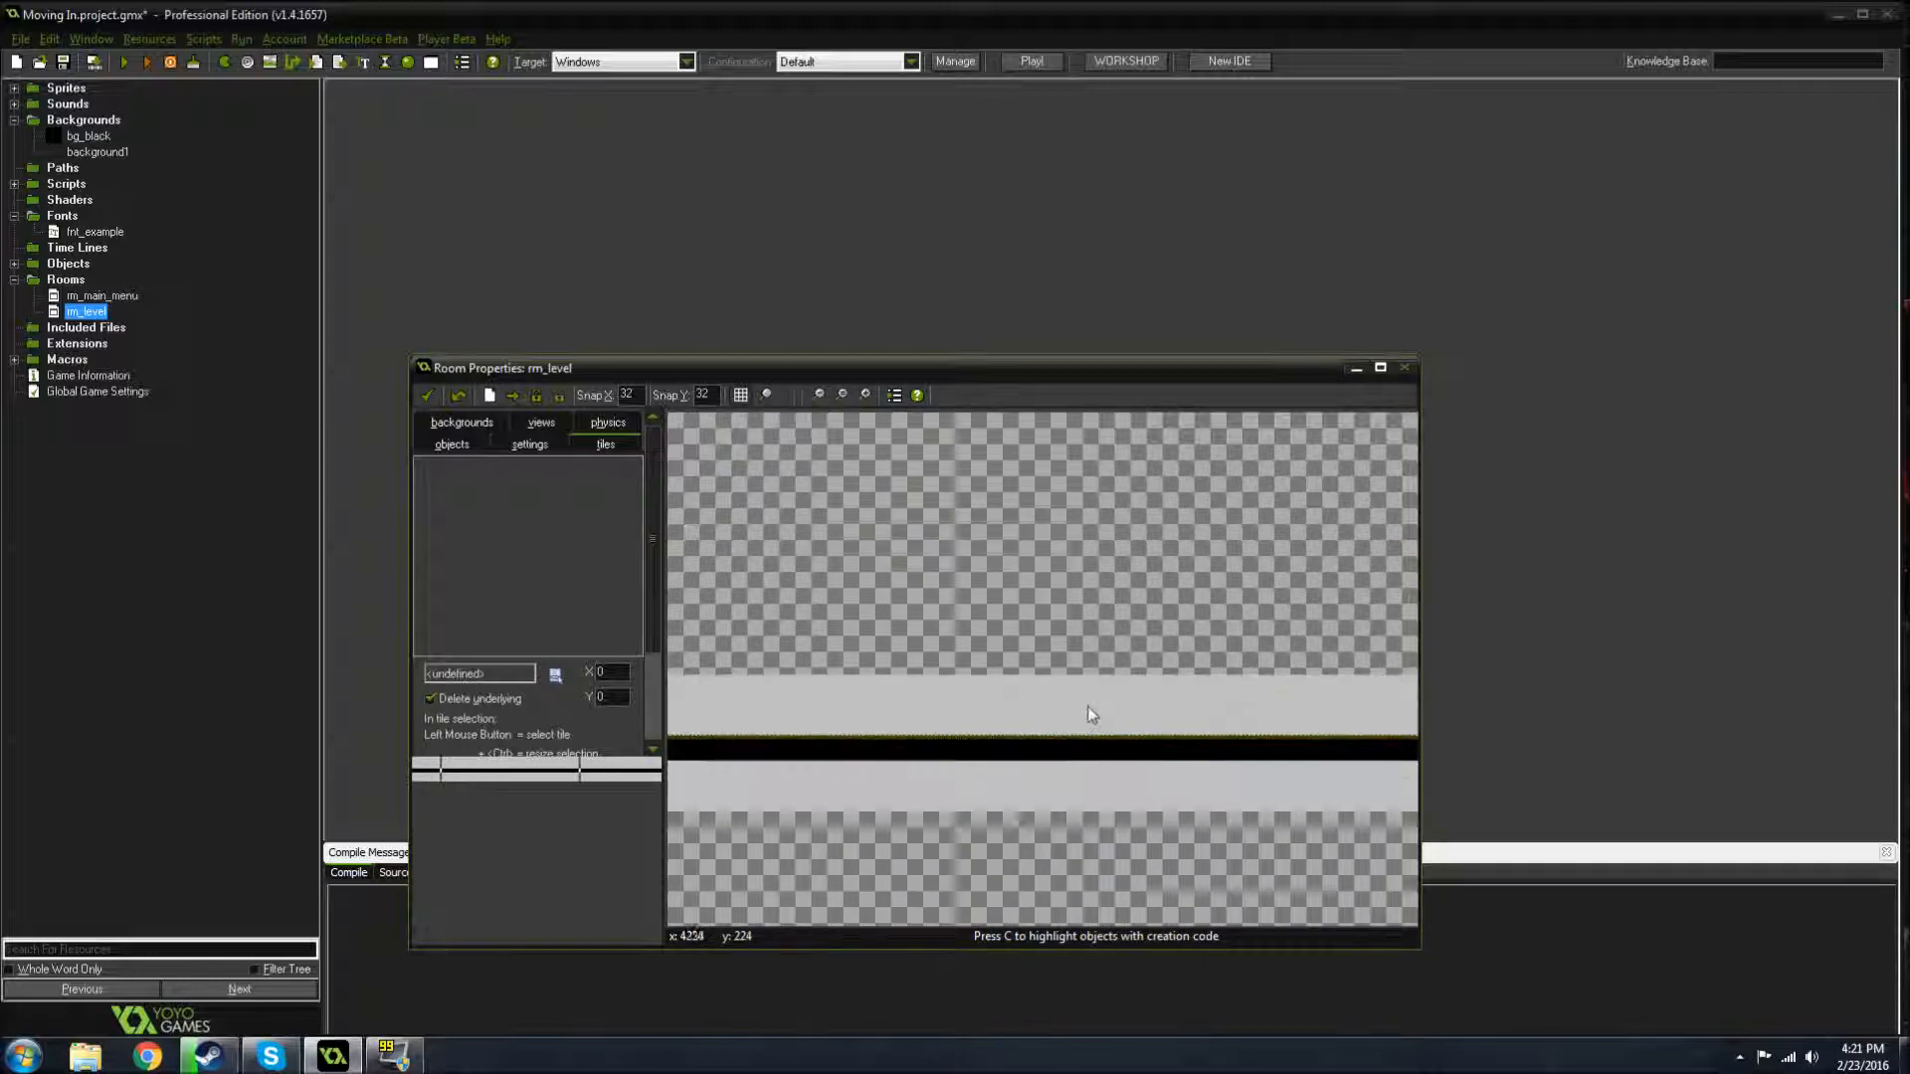
scroll(1087, 714, up, 4)
middle_drag(725, 760, 1229, 780)
middle_drag(849, 780, 1283, 755)
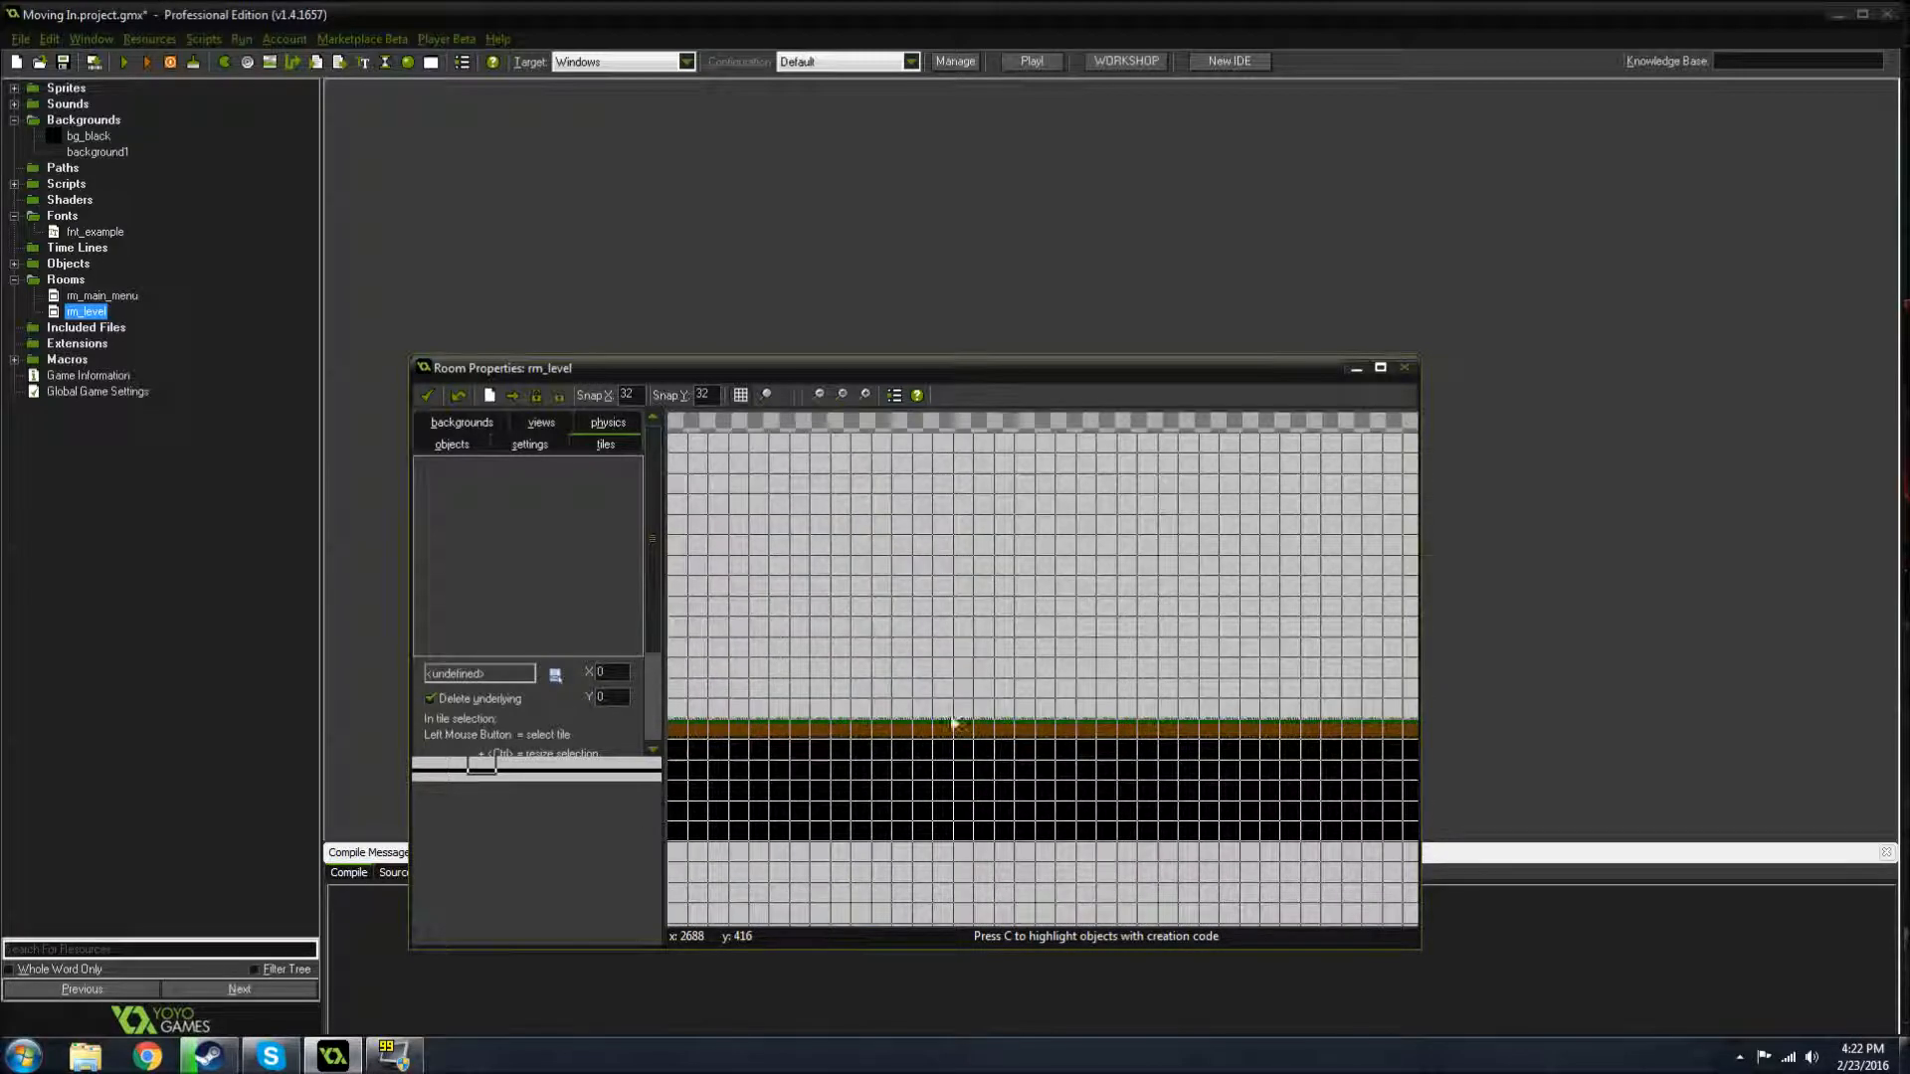
click(427, 395)
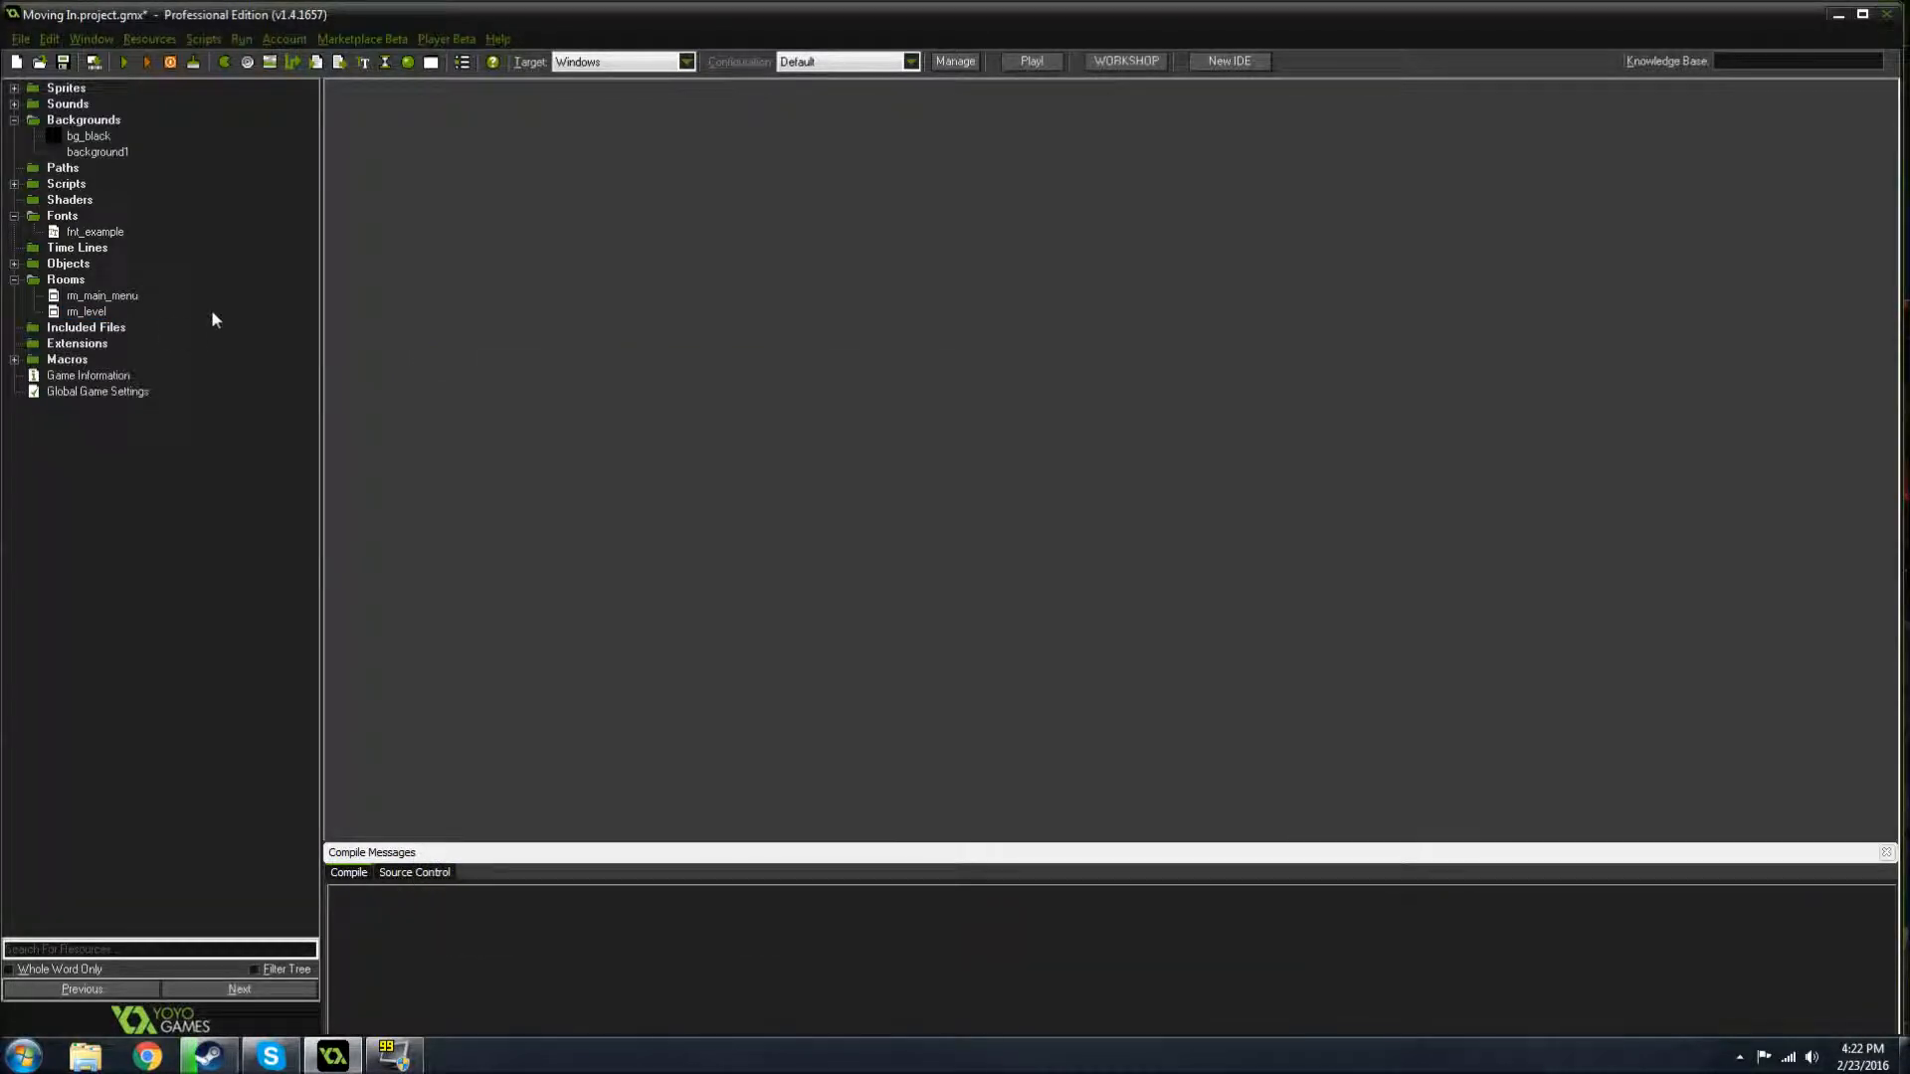
- Check the Macros group, then open the Game Information editor and close it again
click(14, 360)
click(14, 360)
double_click(89, 376)
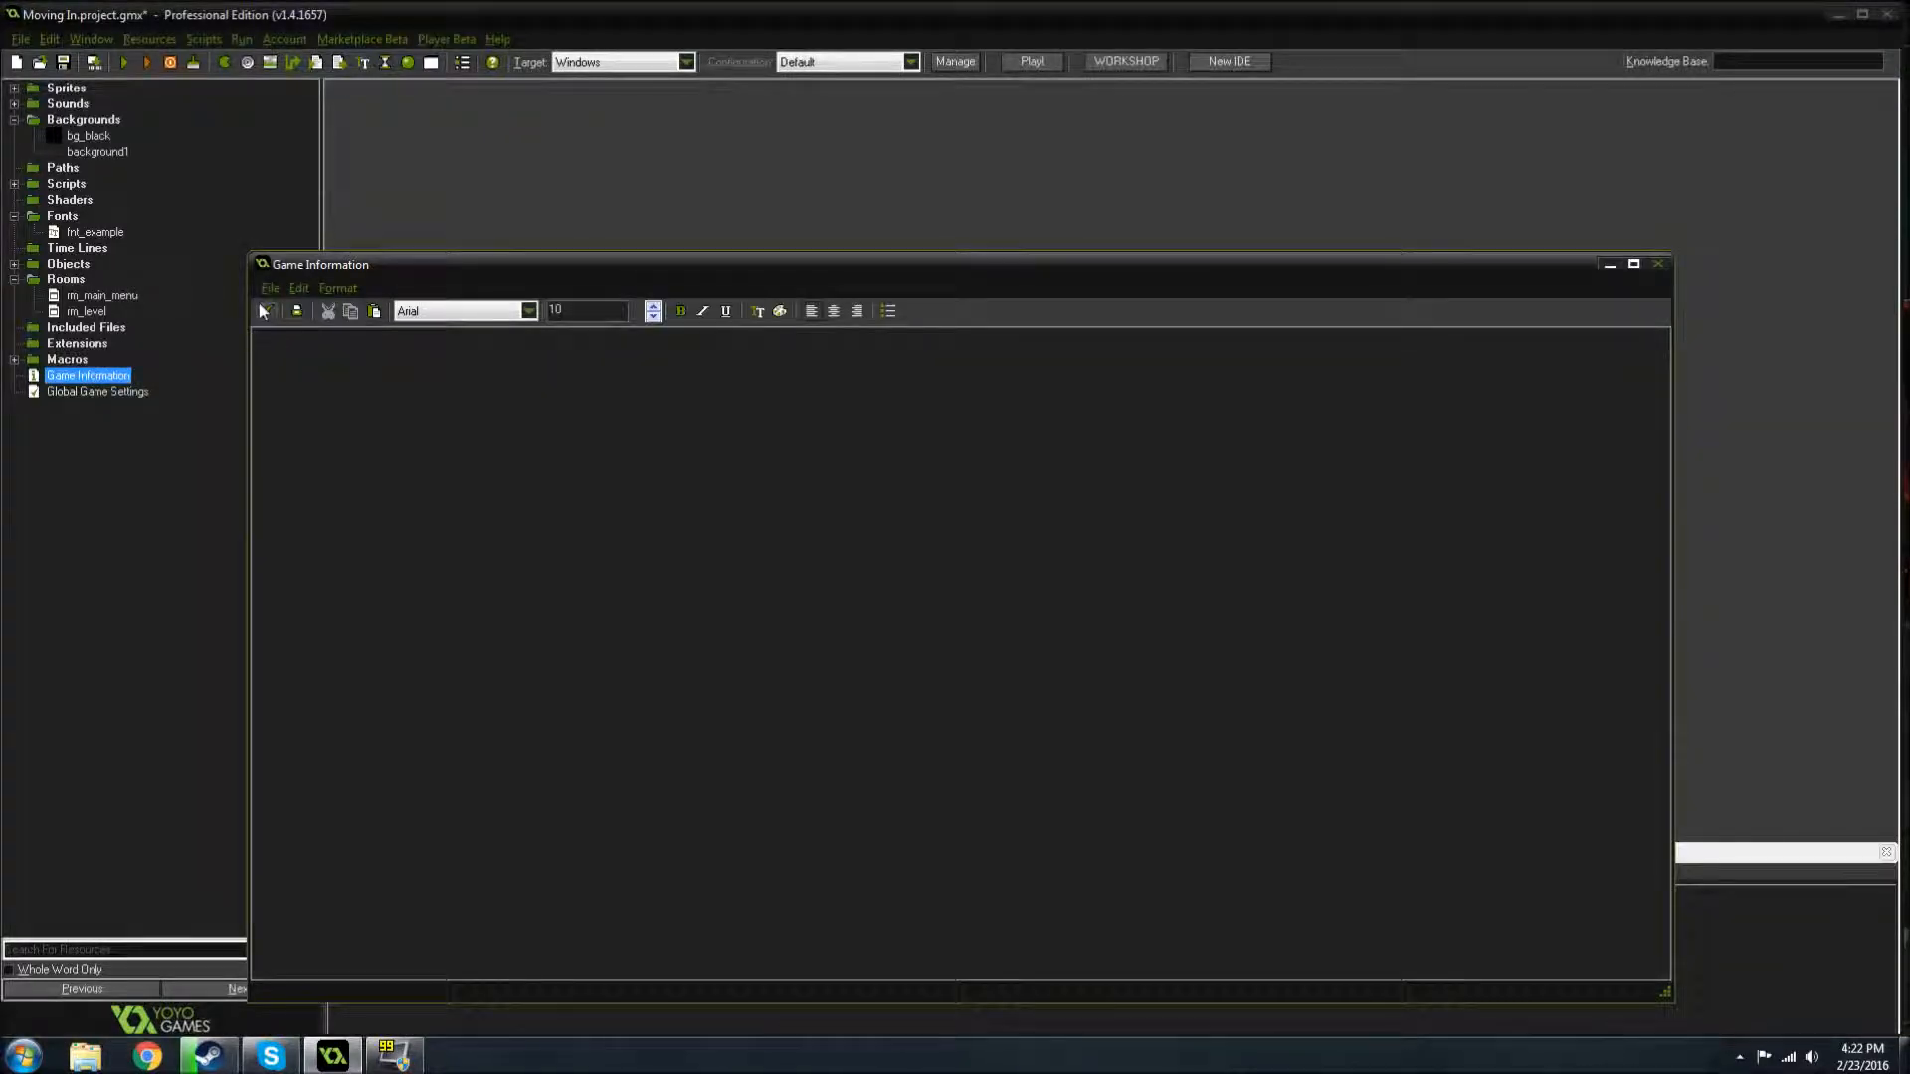
click(264, 311)
- Open Global Game Settings and review the Texture Groups, Audio Groups, Project Info and Windows settings
double_click(84, 392)
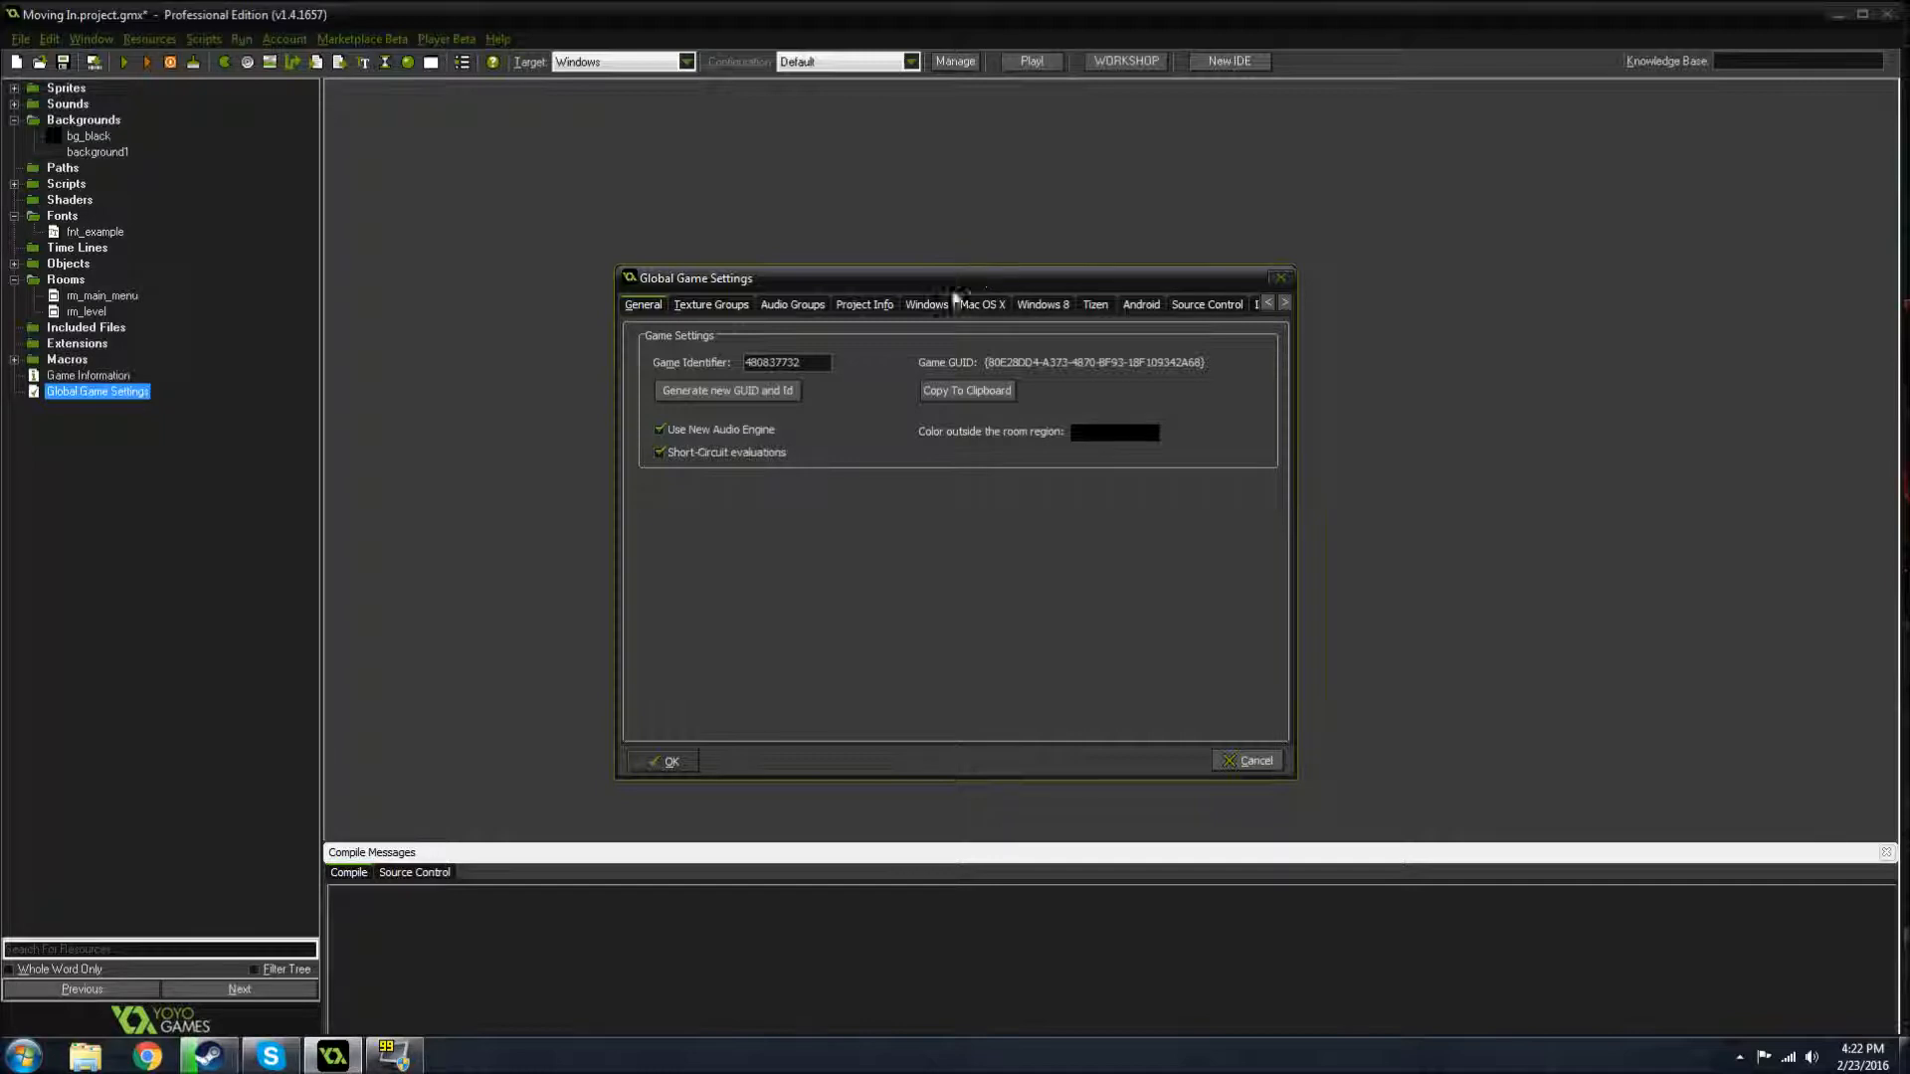
click(734, 306)
click(786, 306)
click(861, 308)
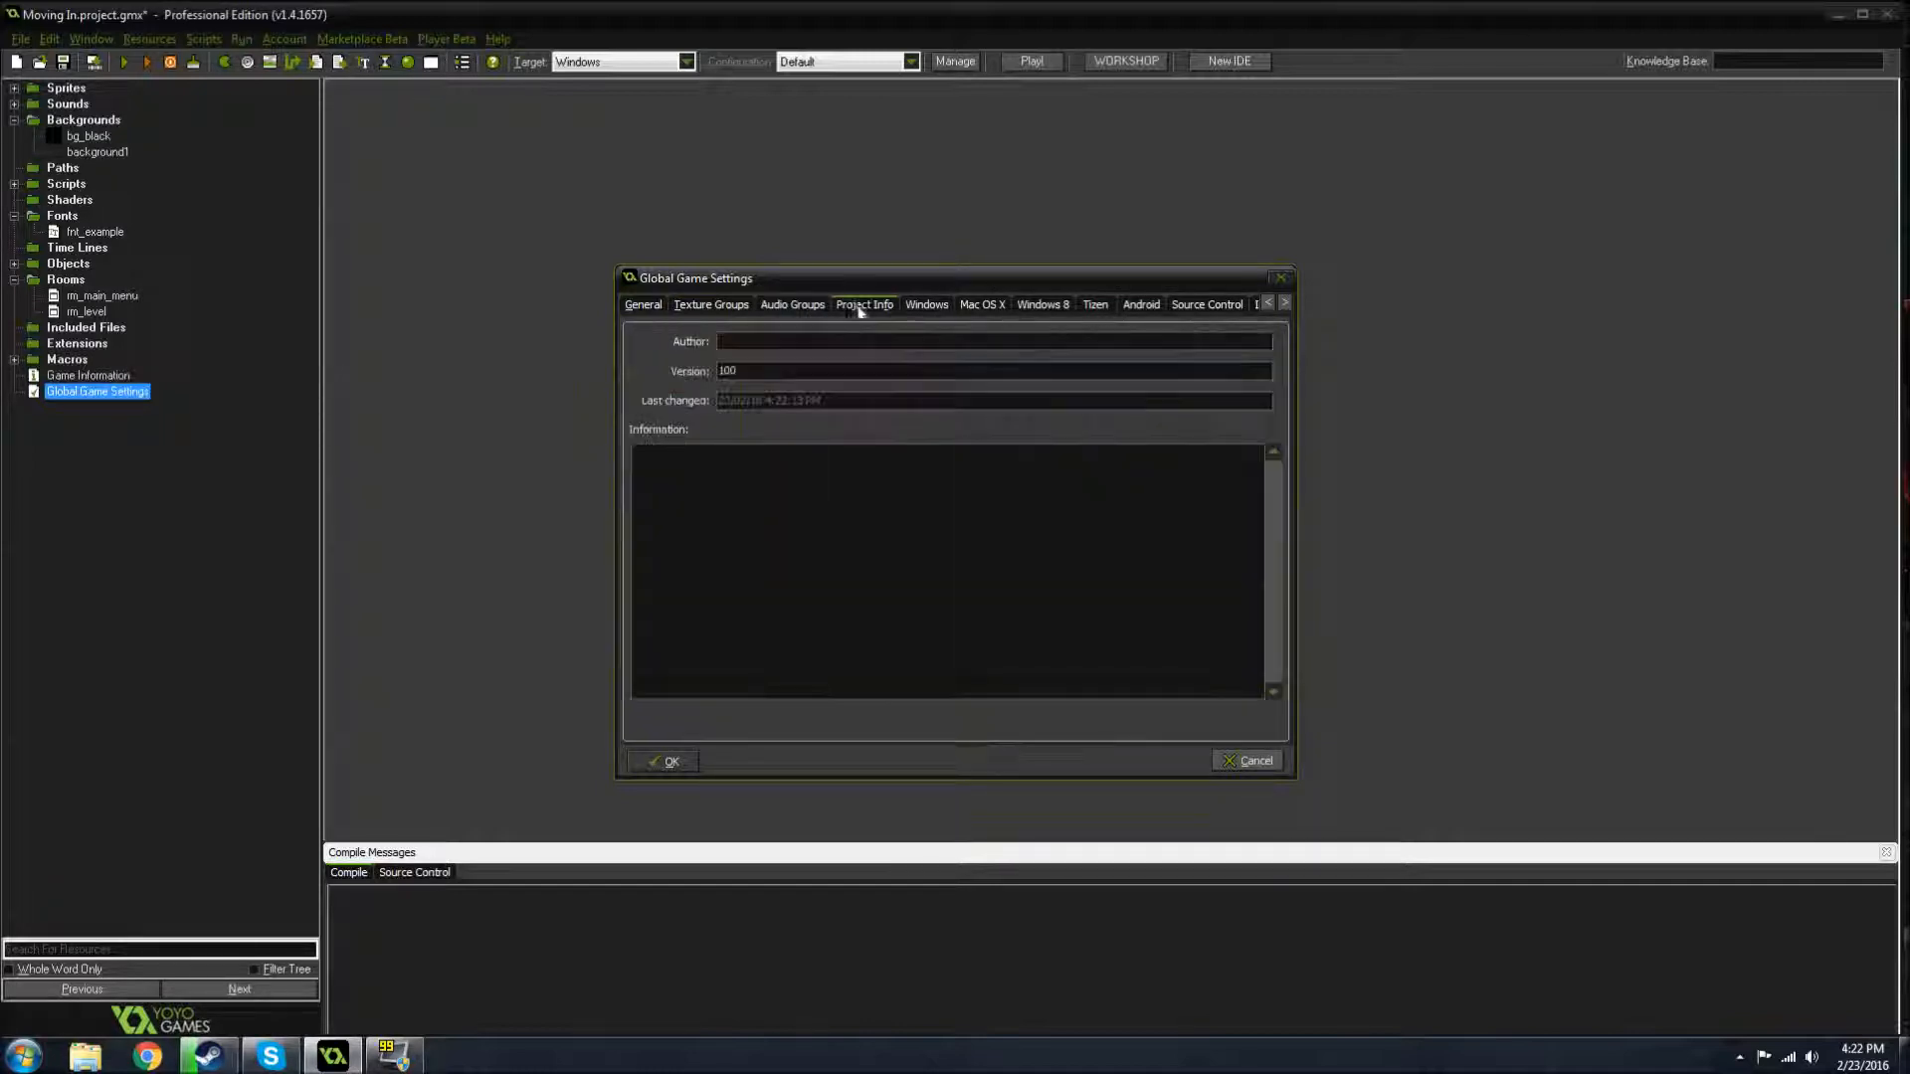
click(926, 304)
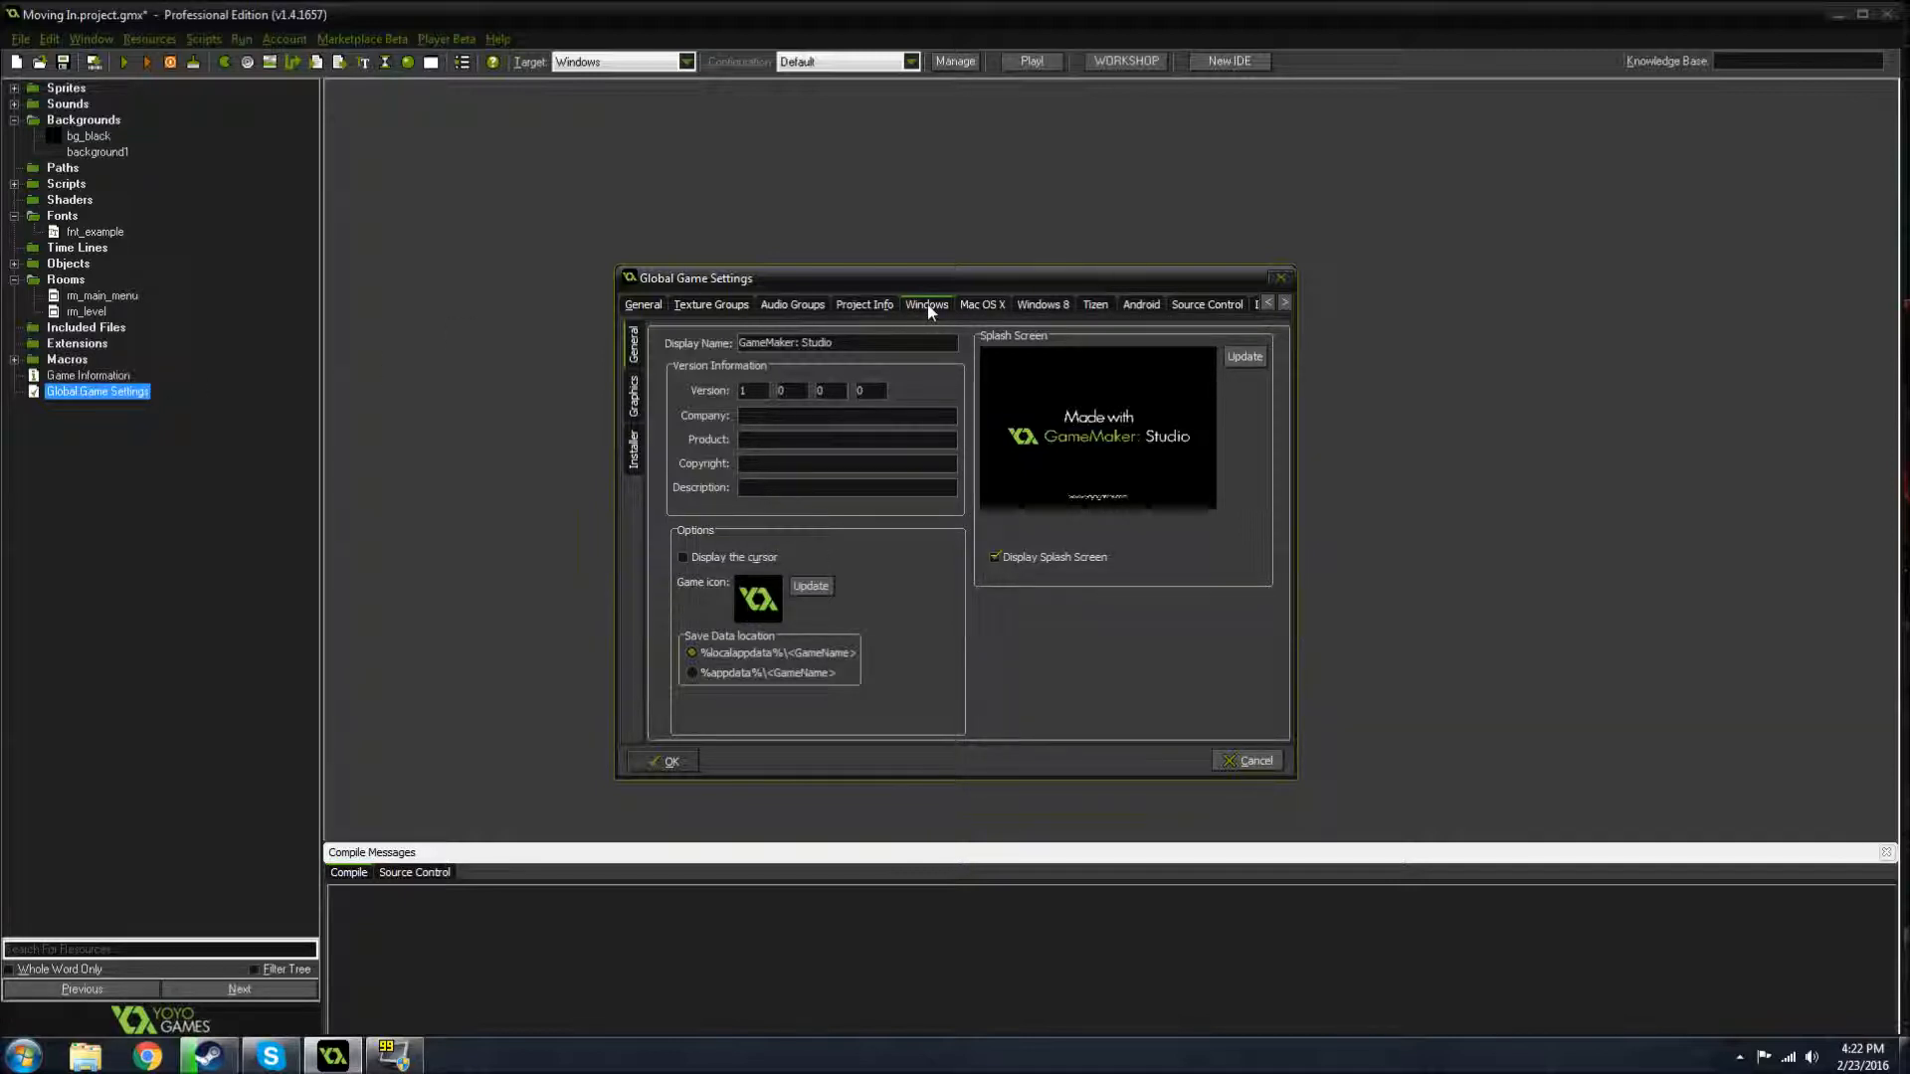
- Toggle Interpolate colors between pixels in the Windows graphics settings and accept the settings
click(631, 401)
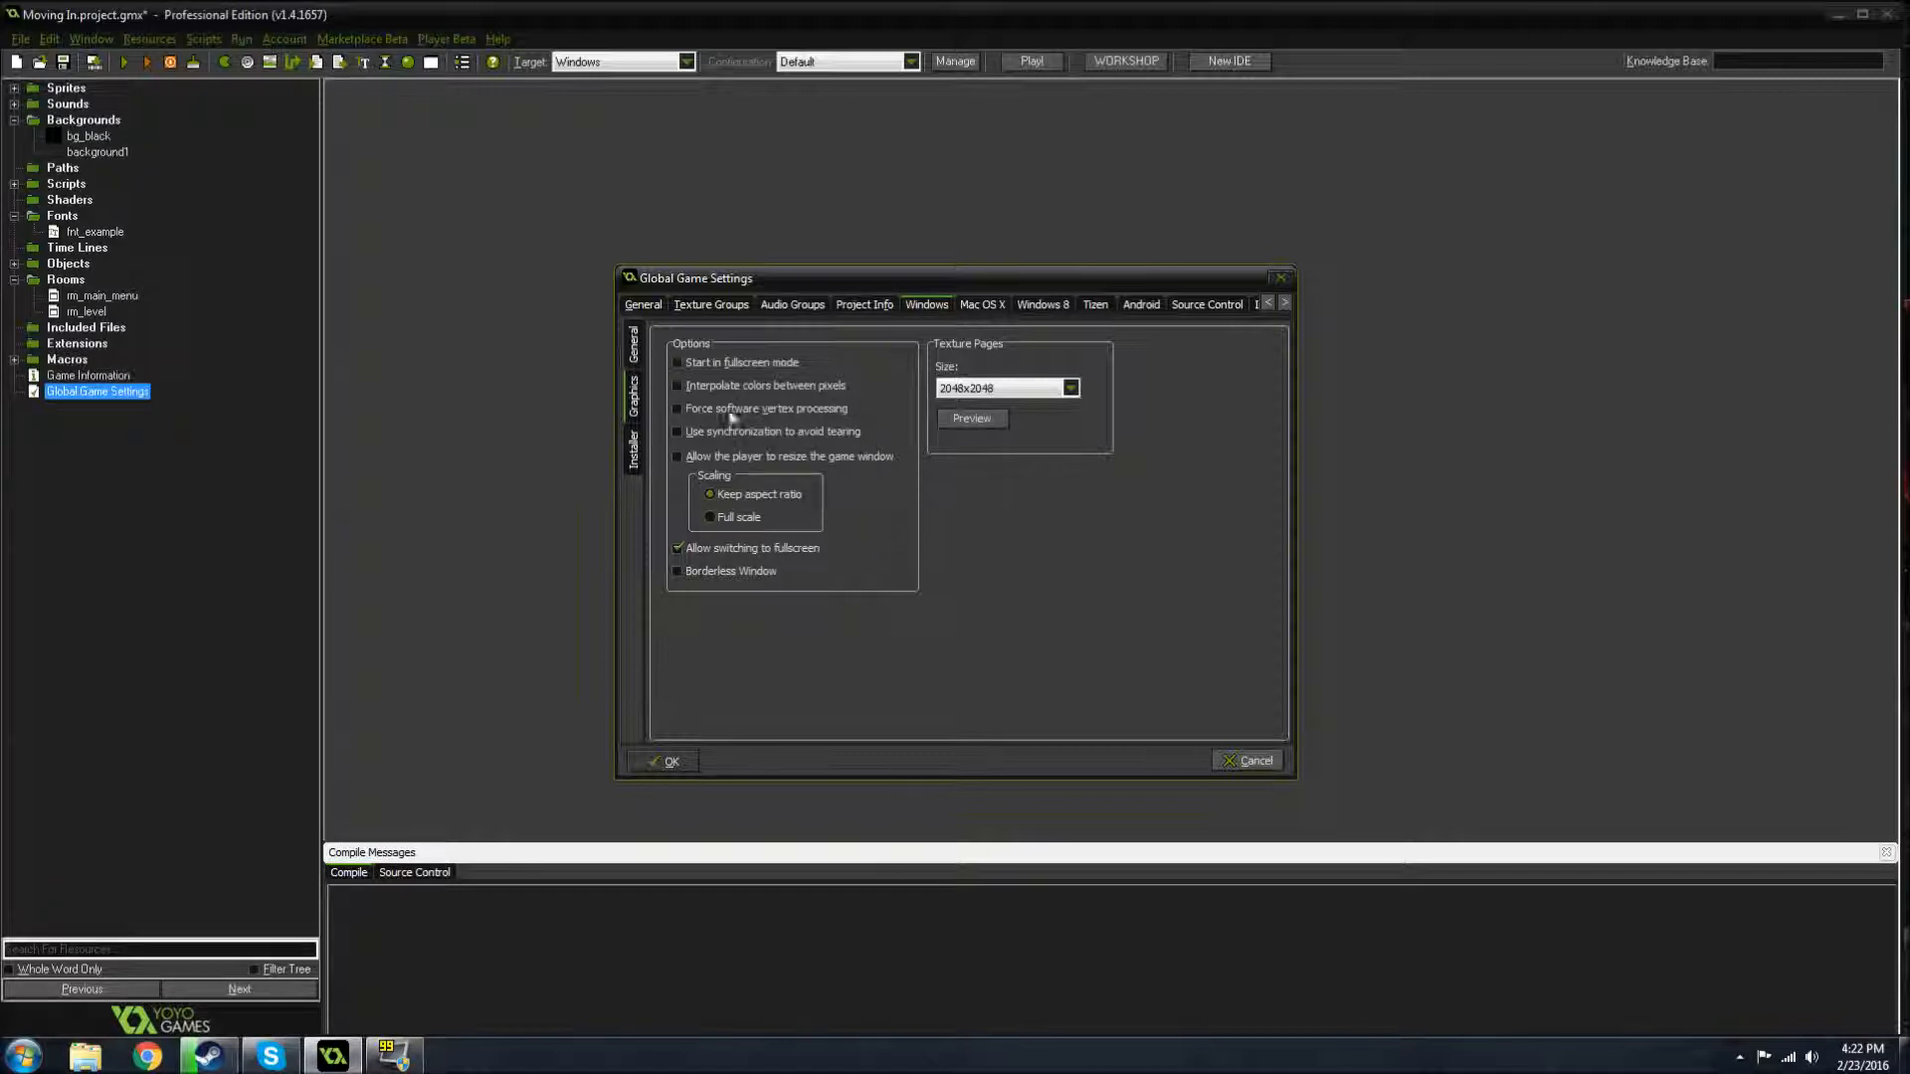
click(678, 386)
click(669, 766)
- Expand the Sprites group down through Humanoids and Player to the Average Joe sprites
click(14, 88)
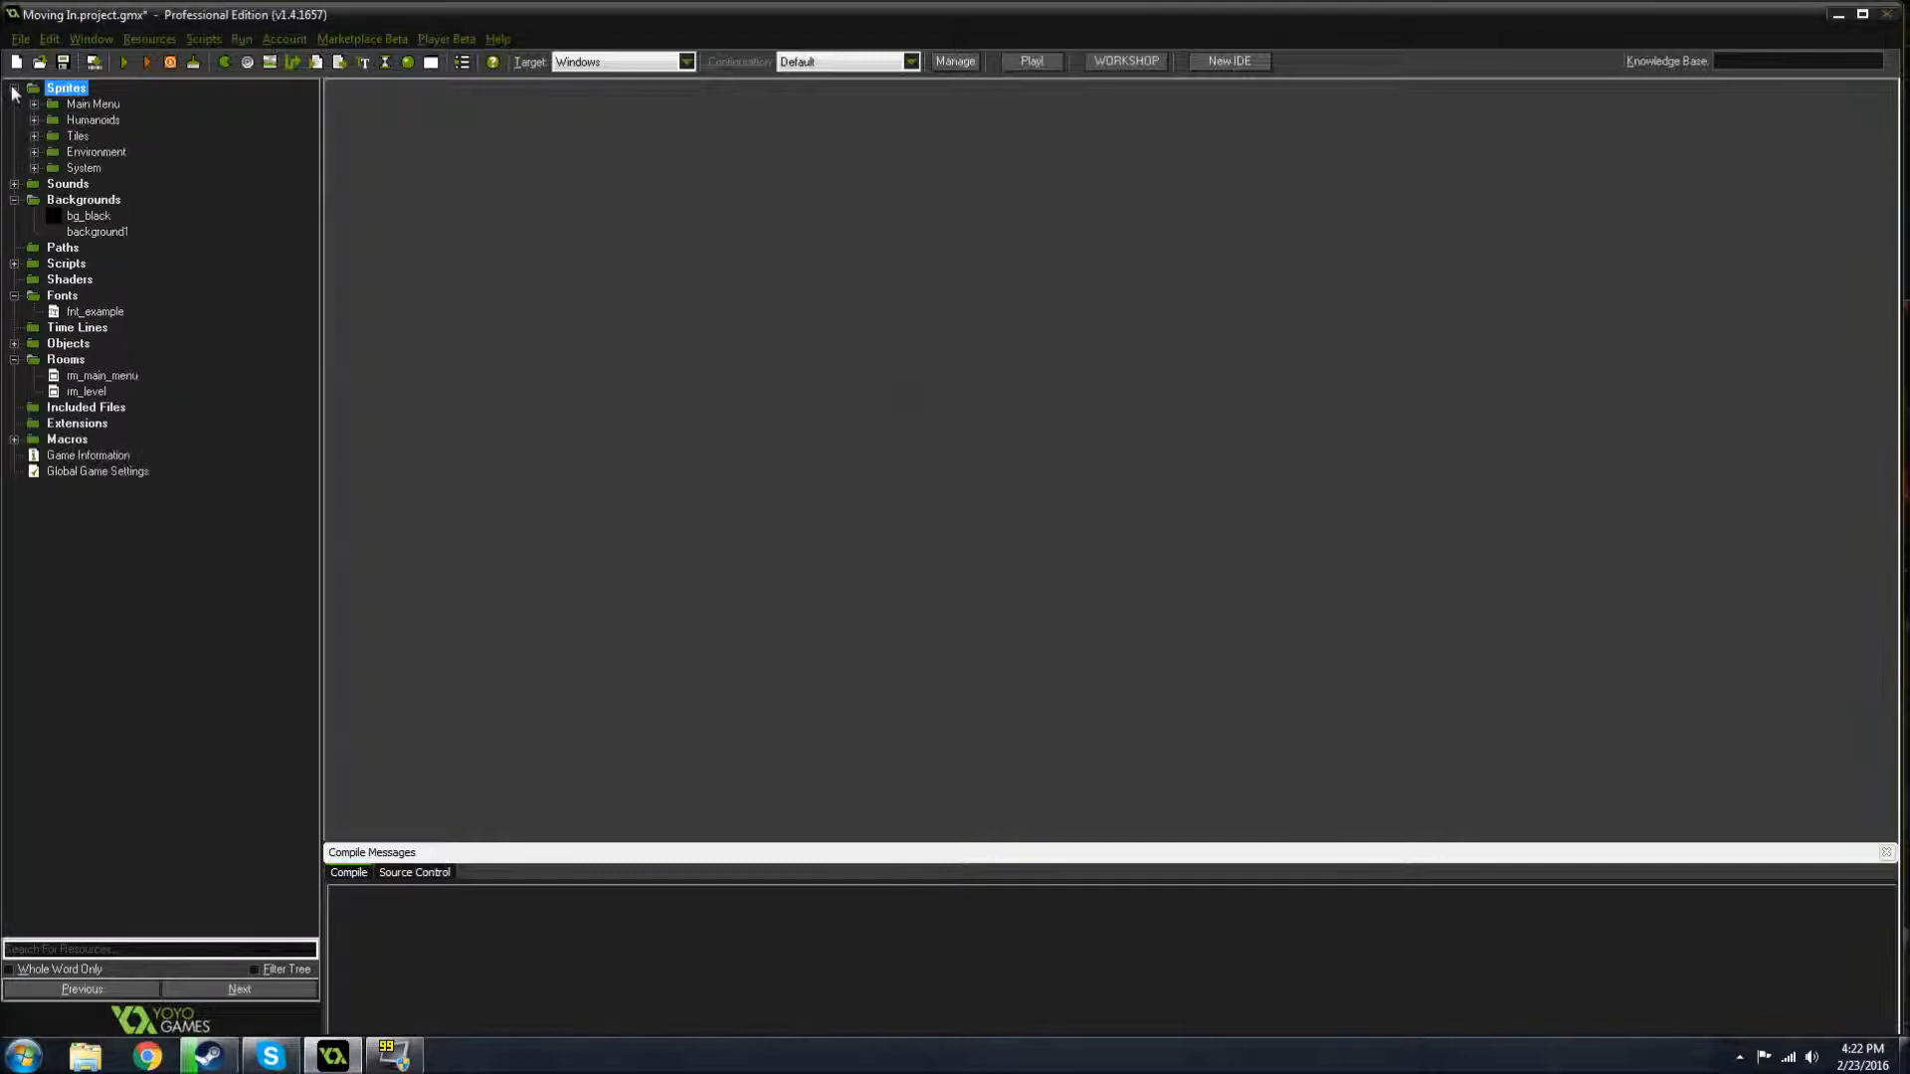
click(35, 104)
click(35, 105)
click(35, 120)
click(35, 121)
click(35, 120)
click(53, 137)
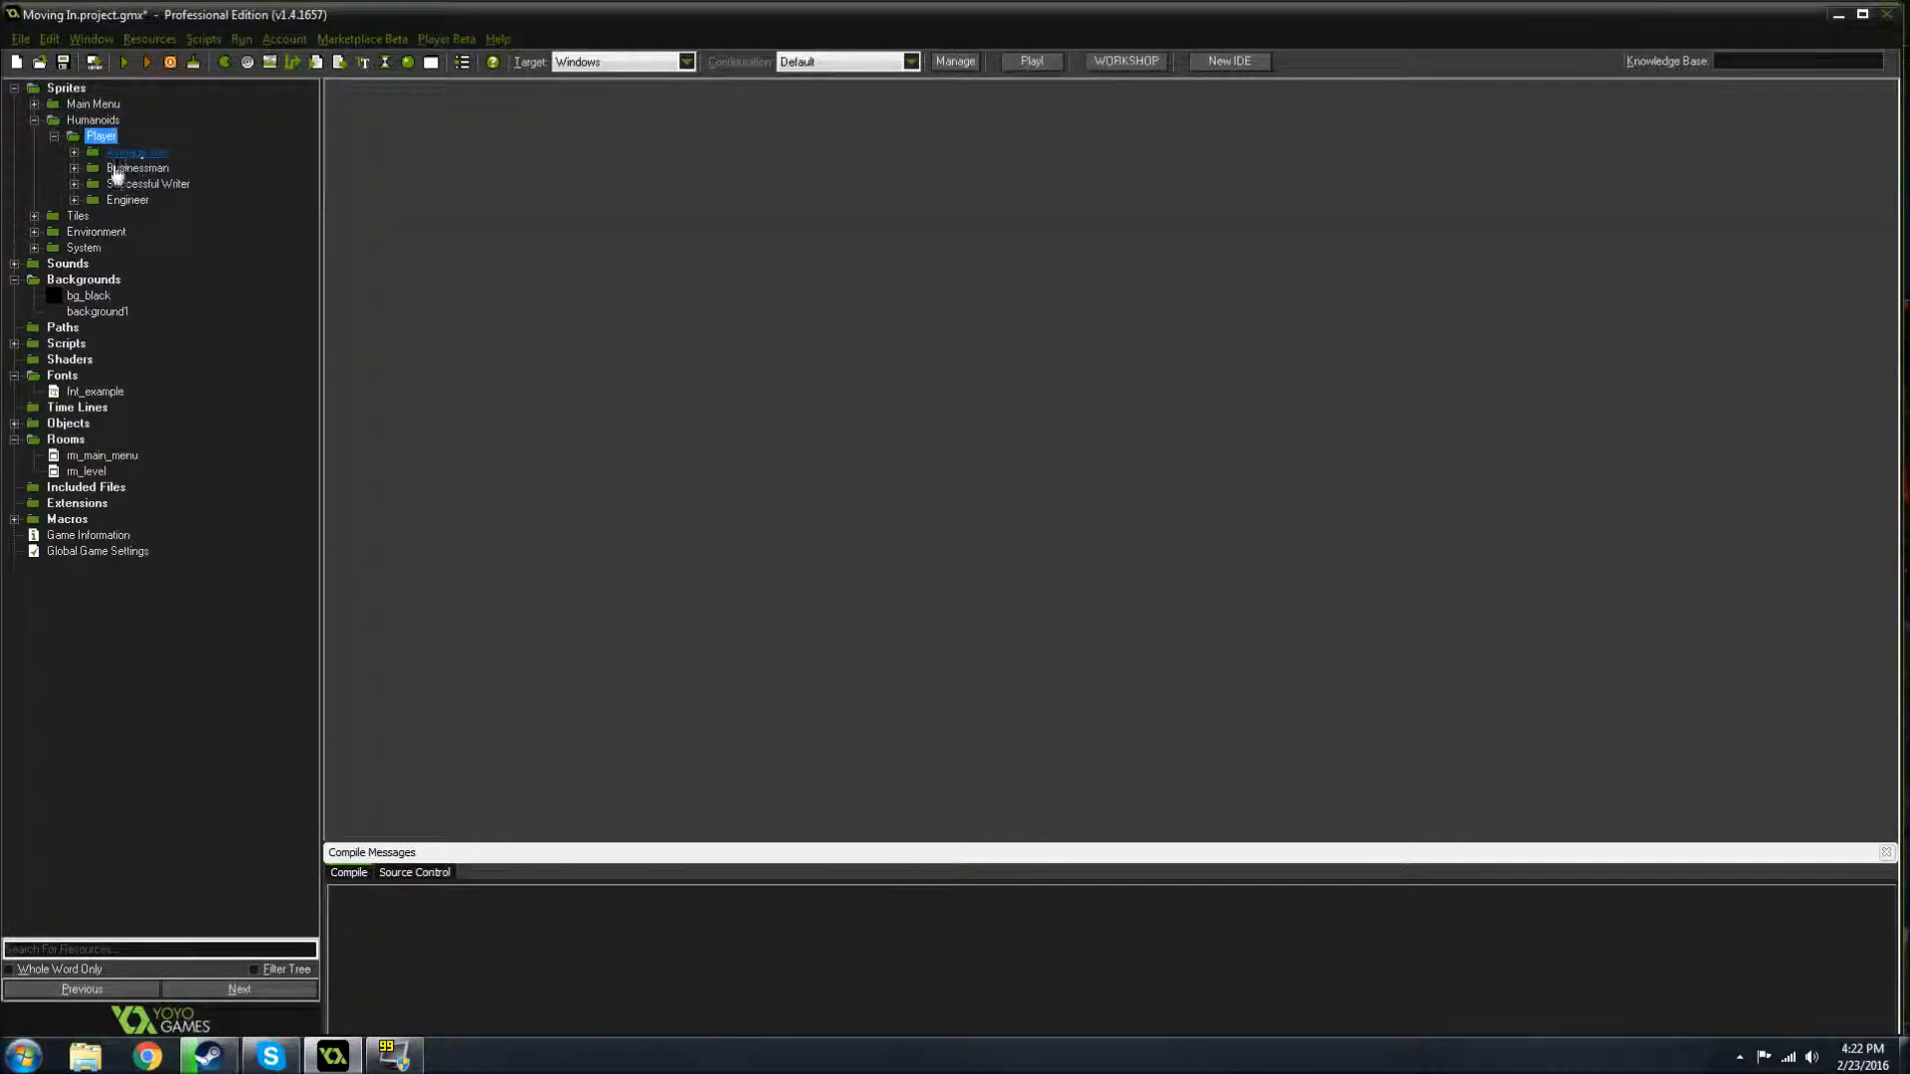
double_click(137, 152)
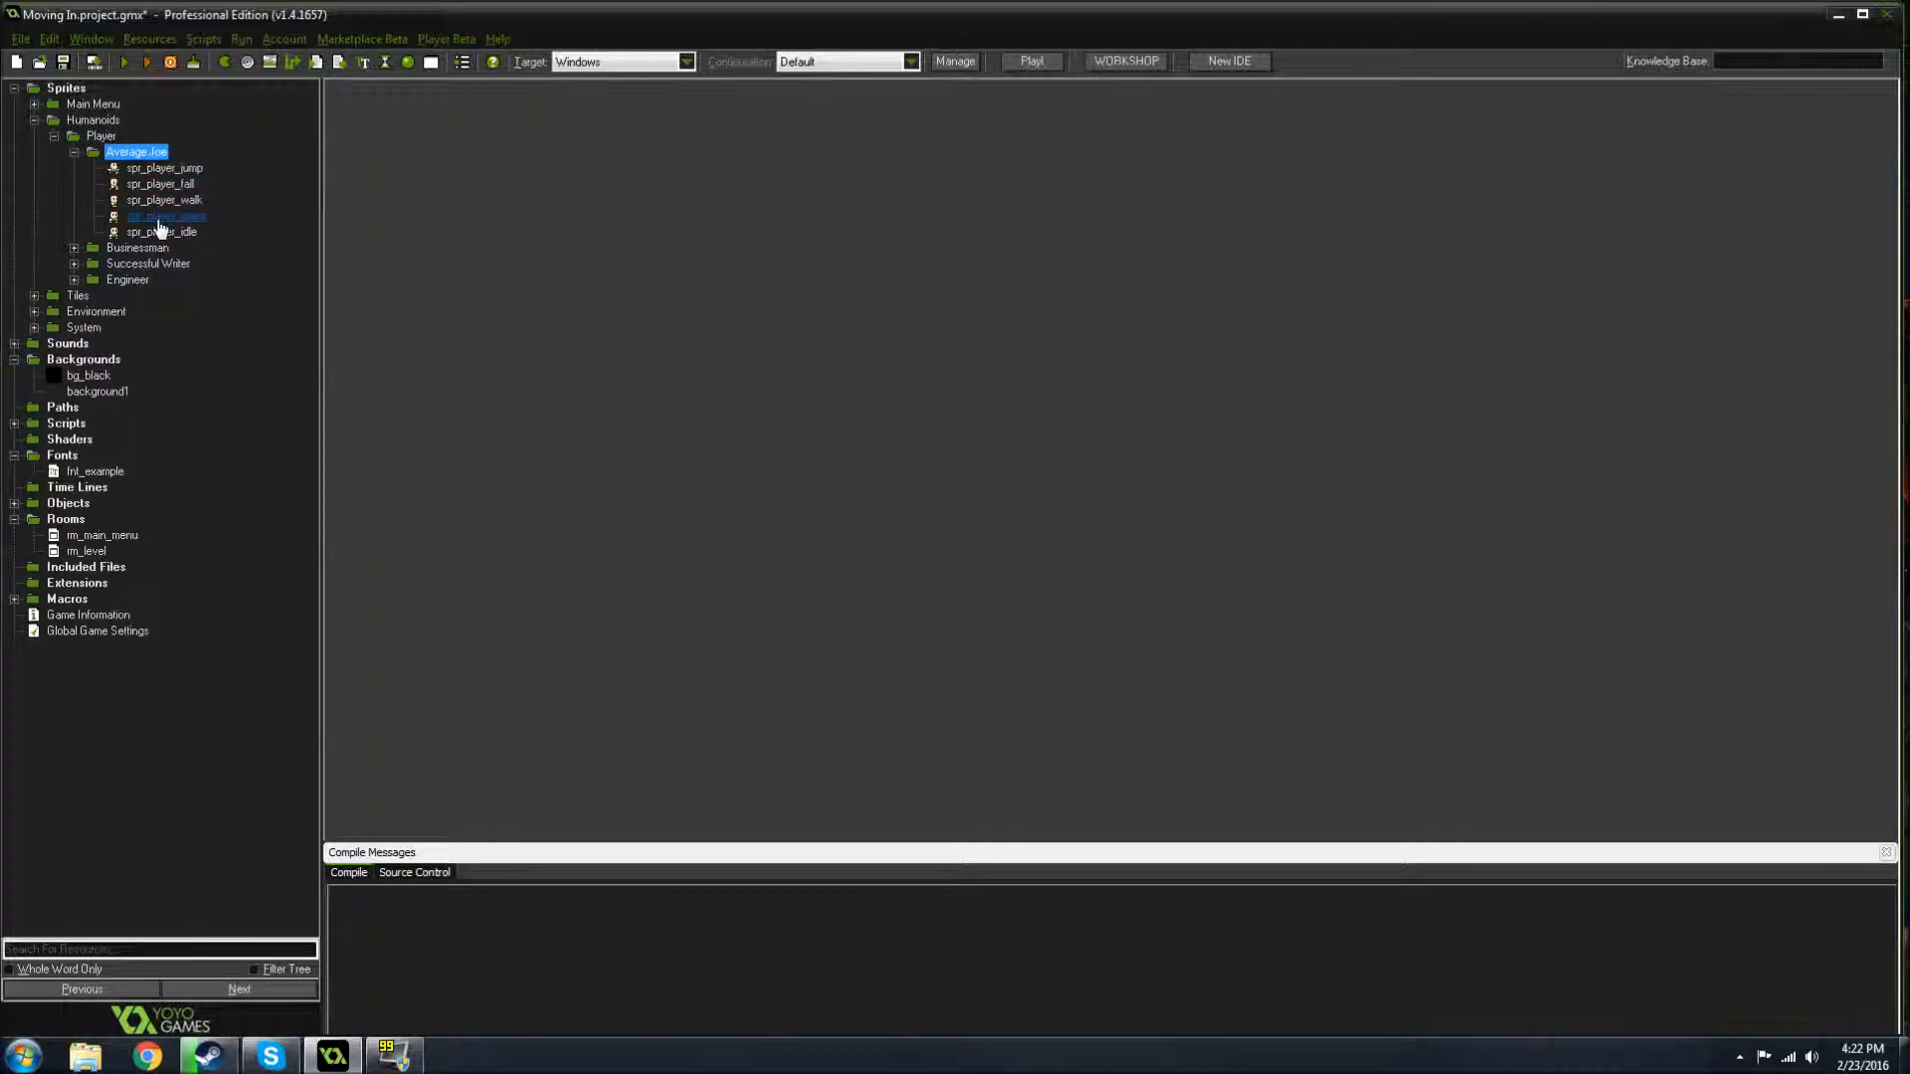
- Open spr_player_place for editing, inspect its first frame's pixels in the image editor, and return to the frame list
double_click(166, 216)
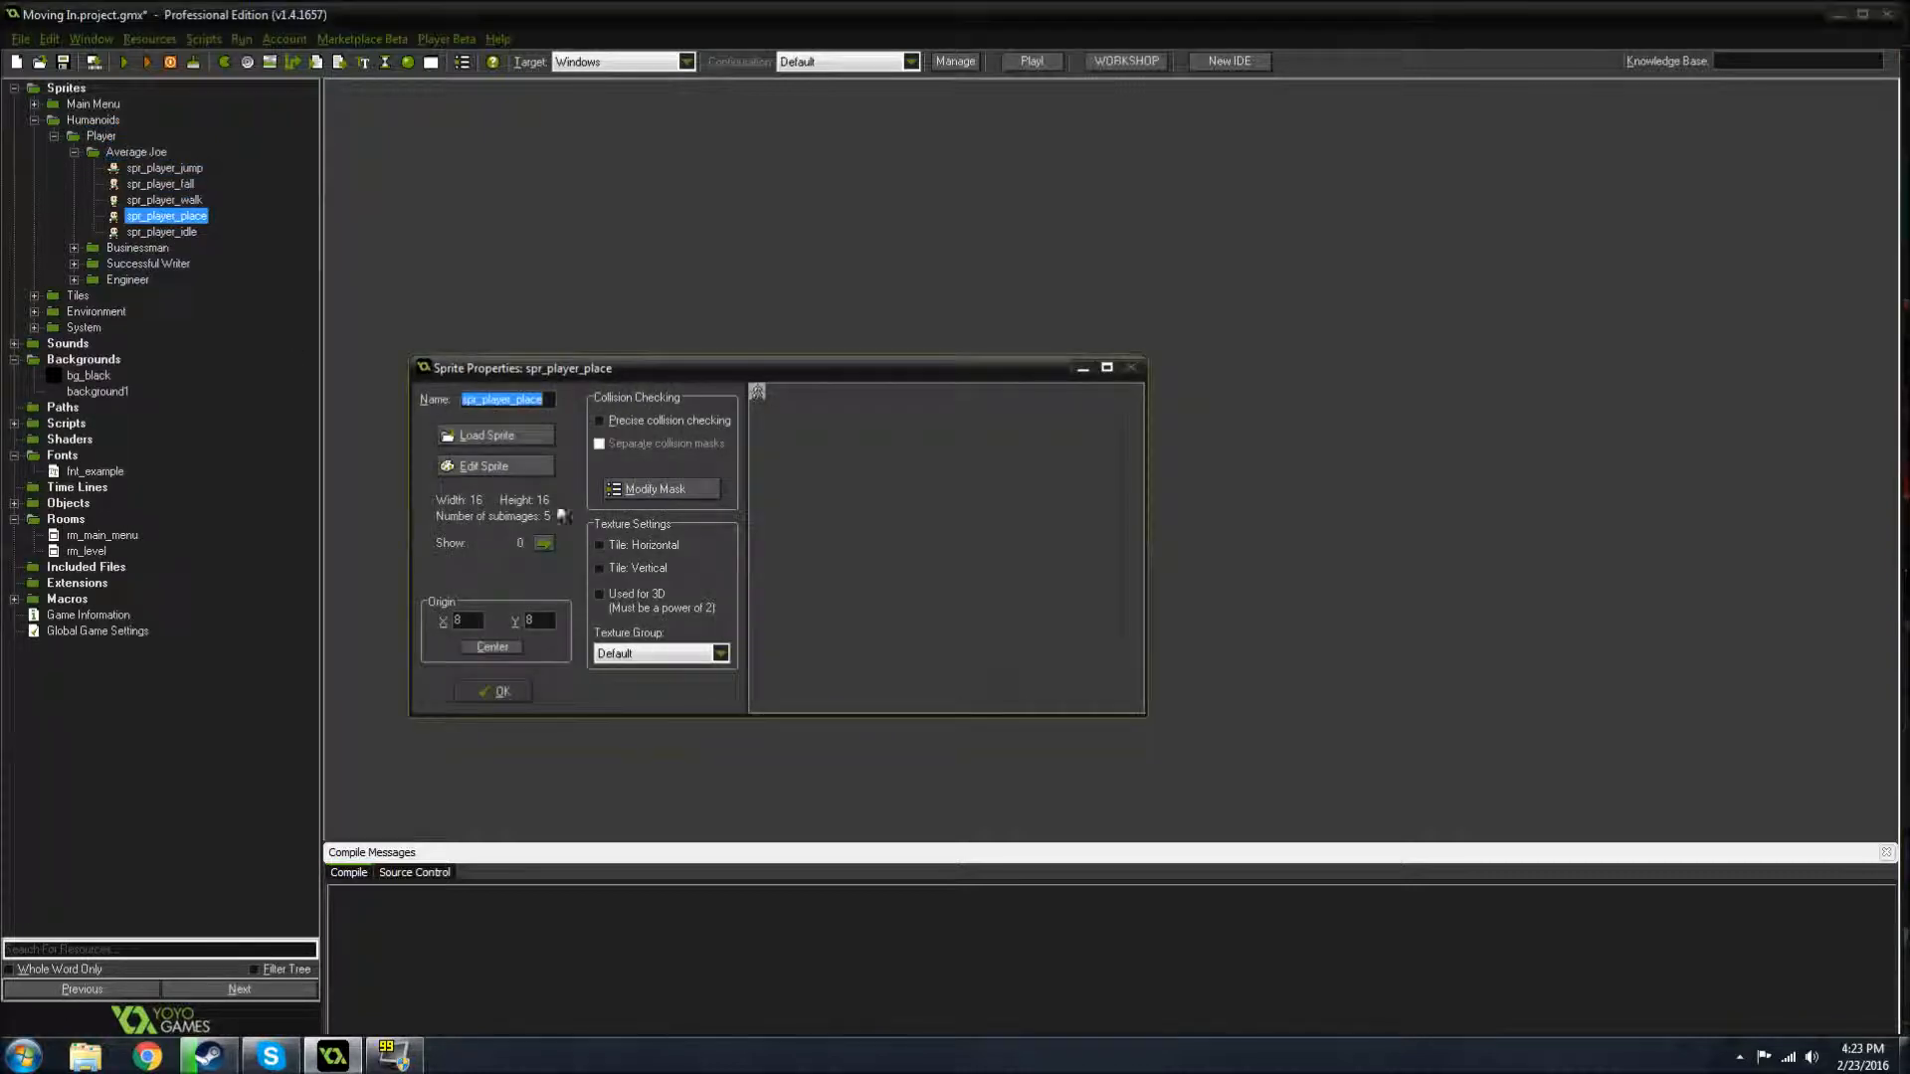
click(493, 466)
double_click(790, 280)
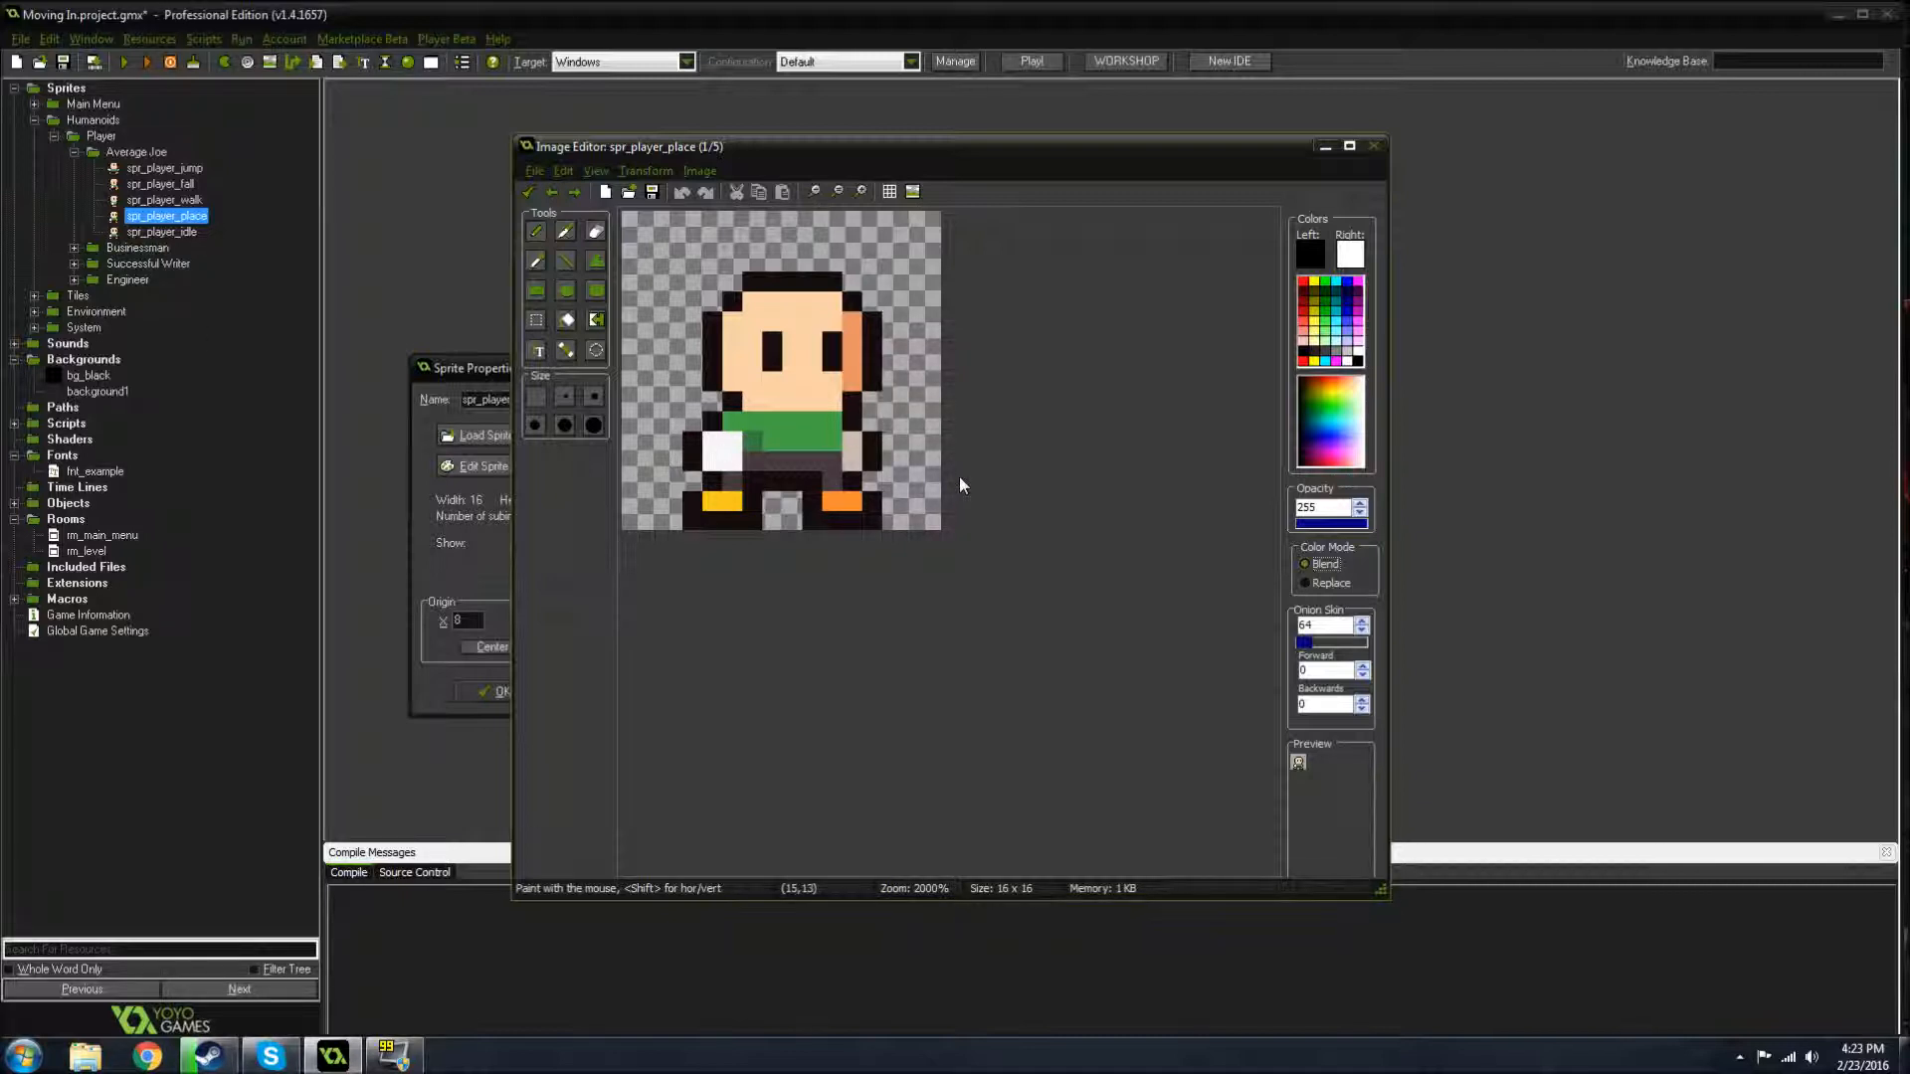
scroll(870, 459, down, 2)
scroll(870, 460, up, 3)
scroll(870, 460, down, 1)
click(529, 191)
- Compare spr_player_place's first frame at small and large magnification, and close its editors and sprite properties
double_click(781, 266)
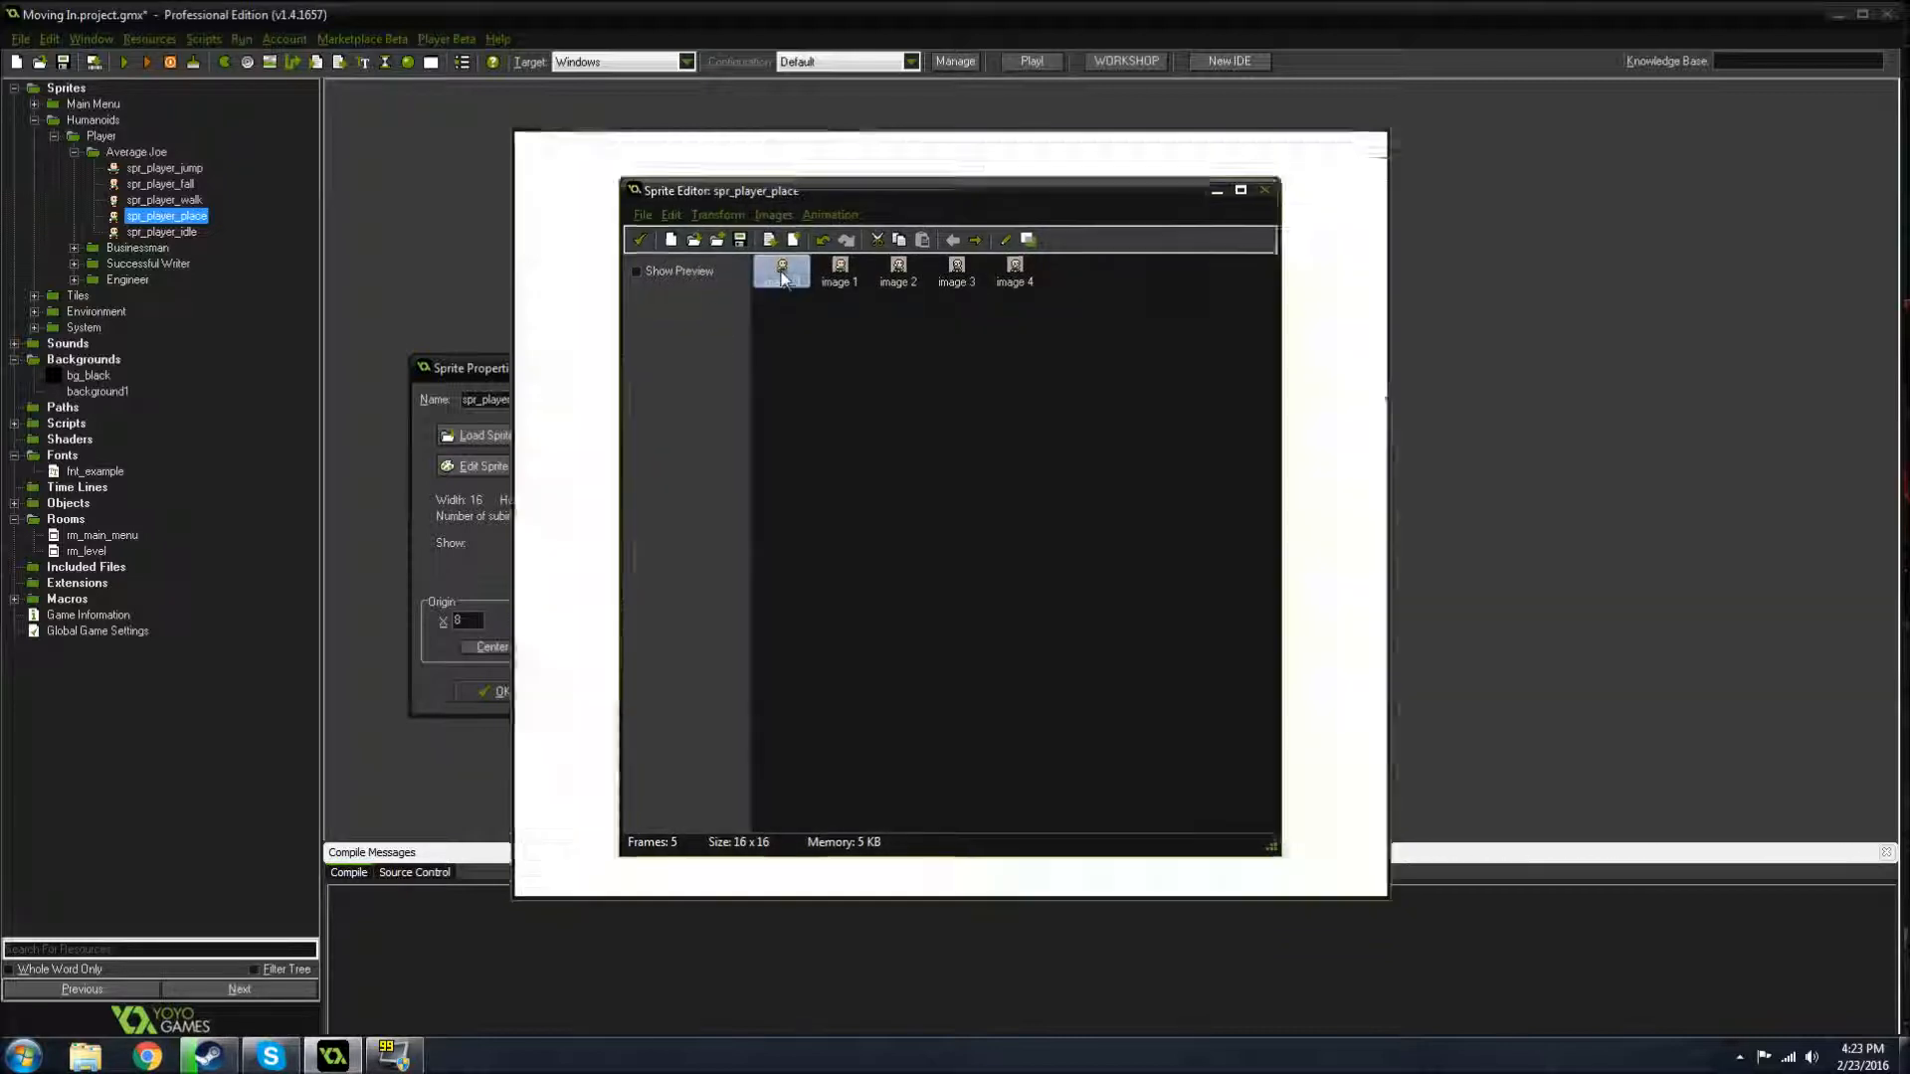
scroll(891, 519, down, 5)
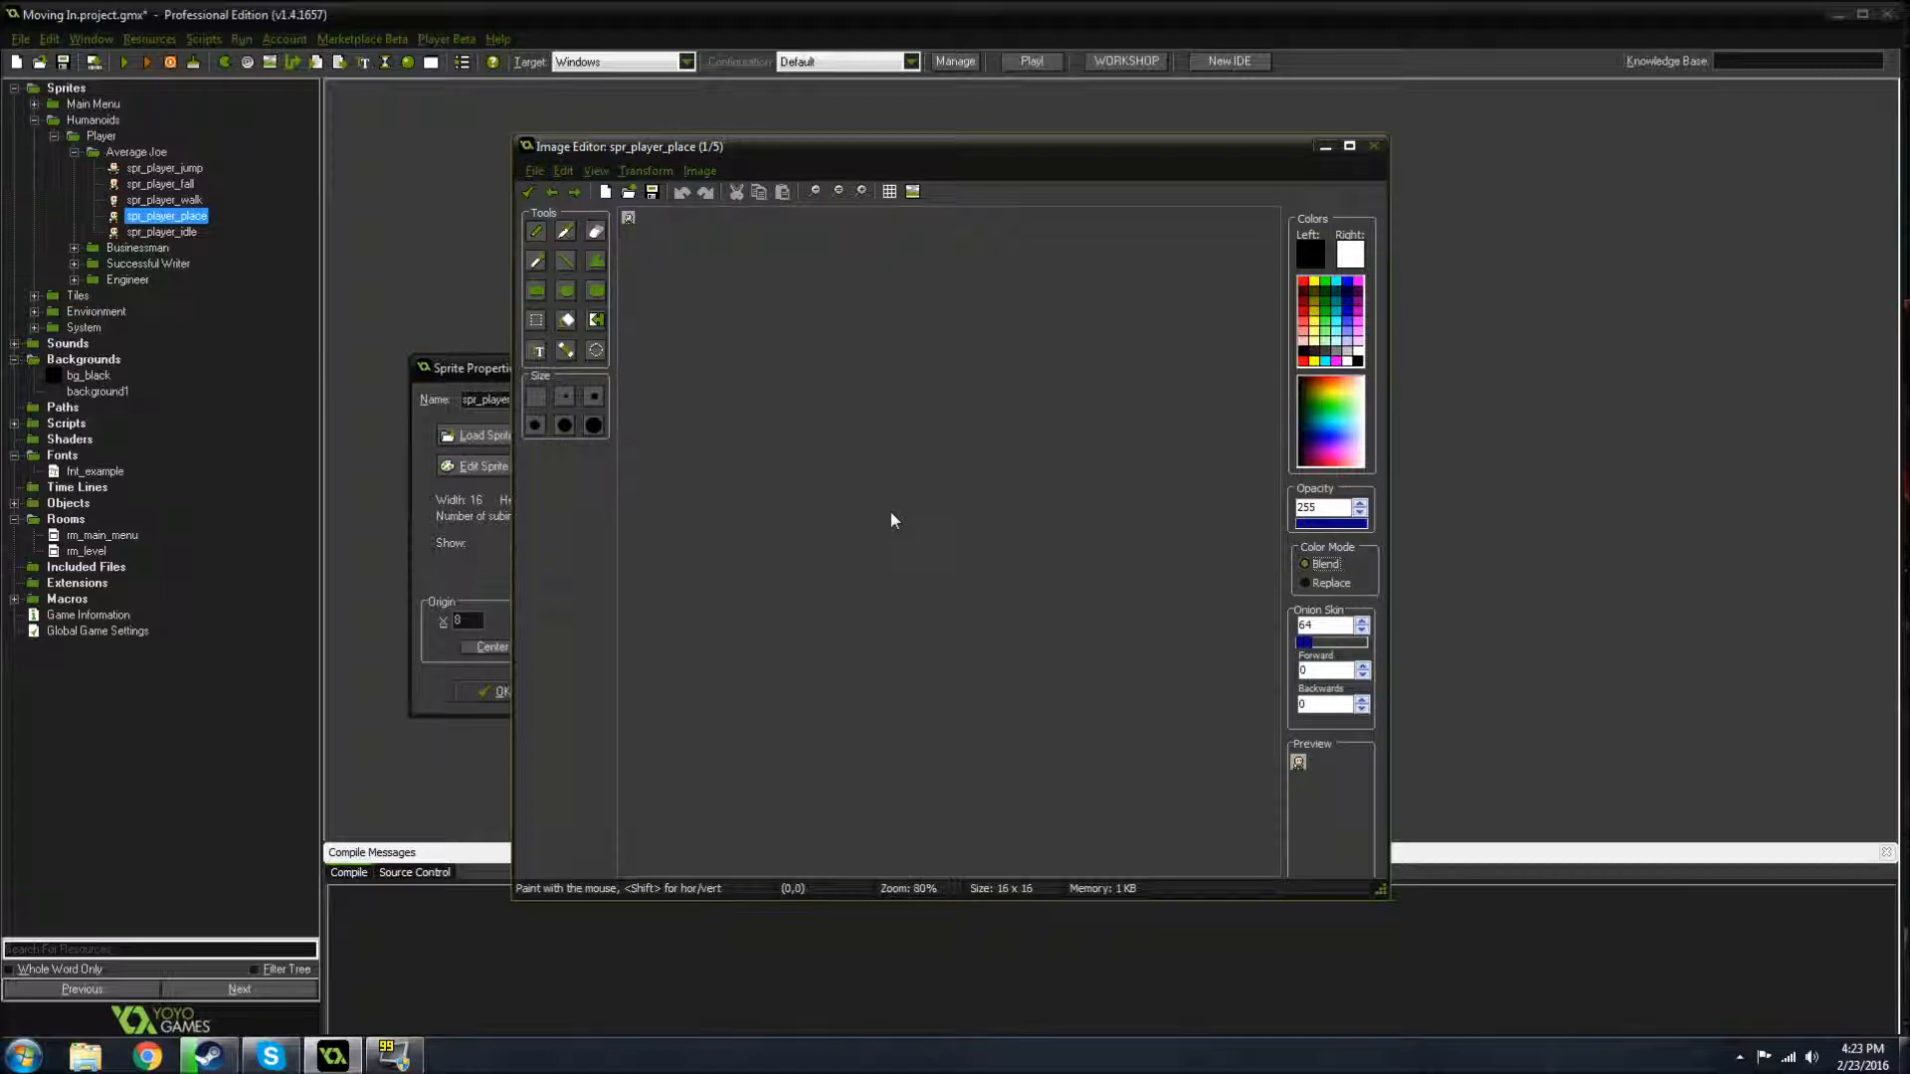
scroll(892, 520, up, 8)
scroll(891, 519, down, 1)
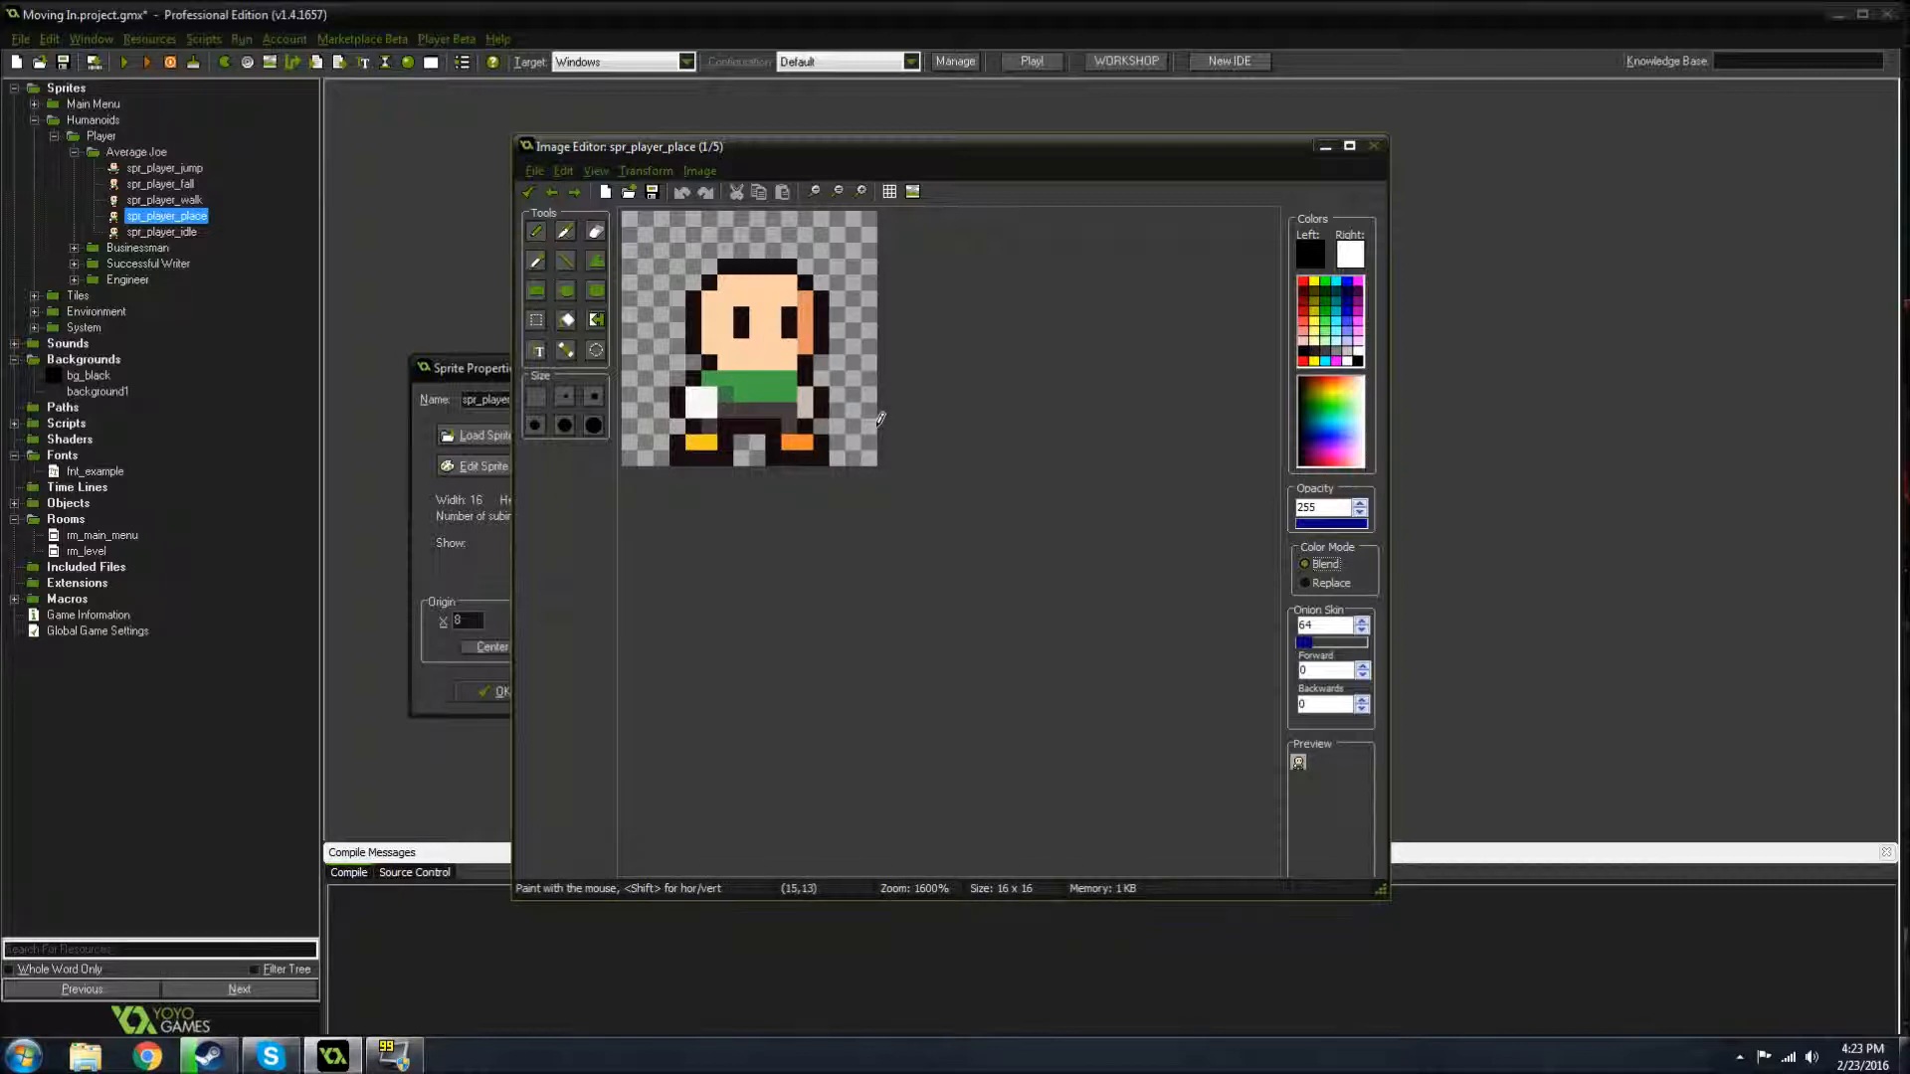
click(528, 192)
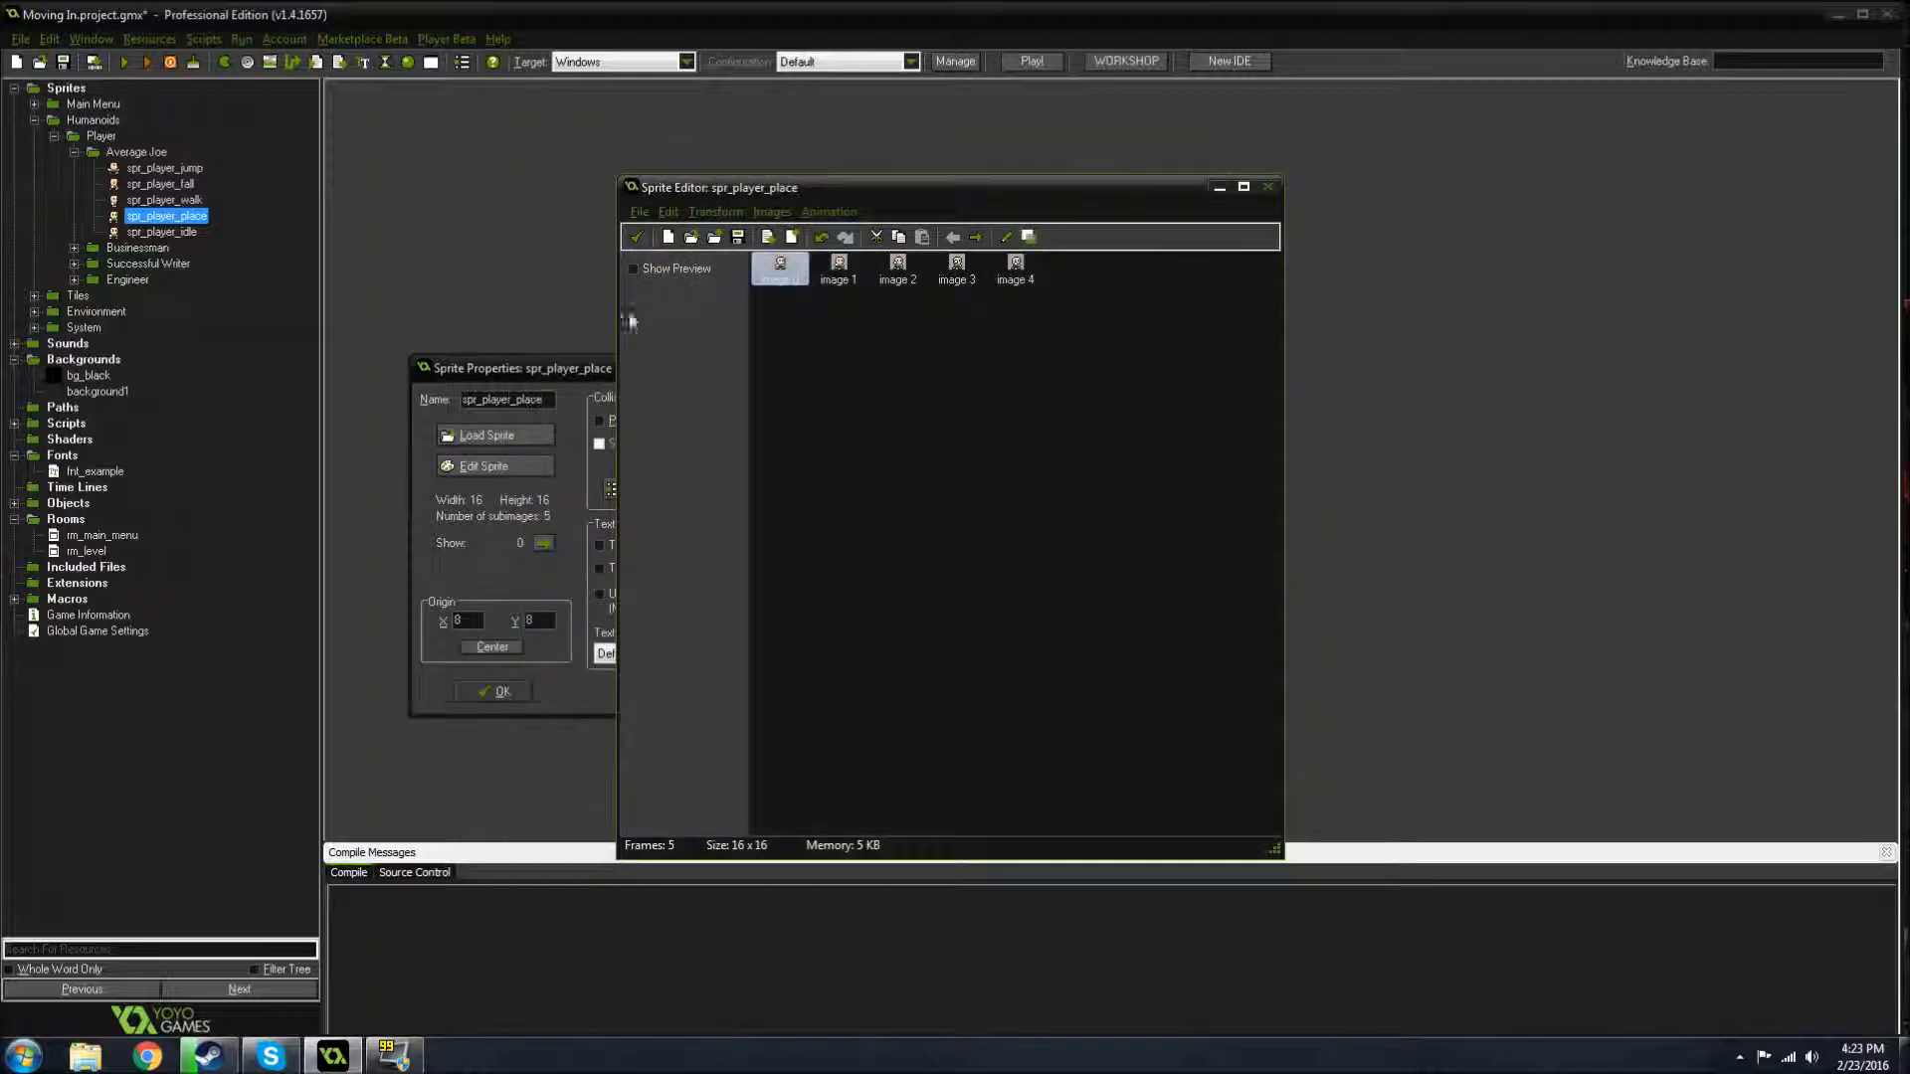
click(637, 242)
click(496, 691)
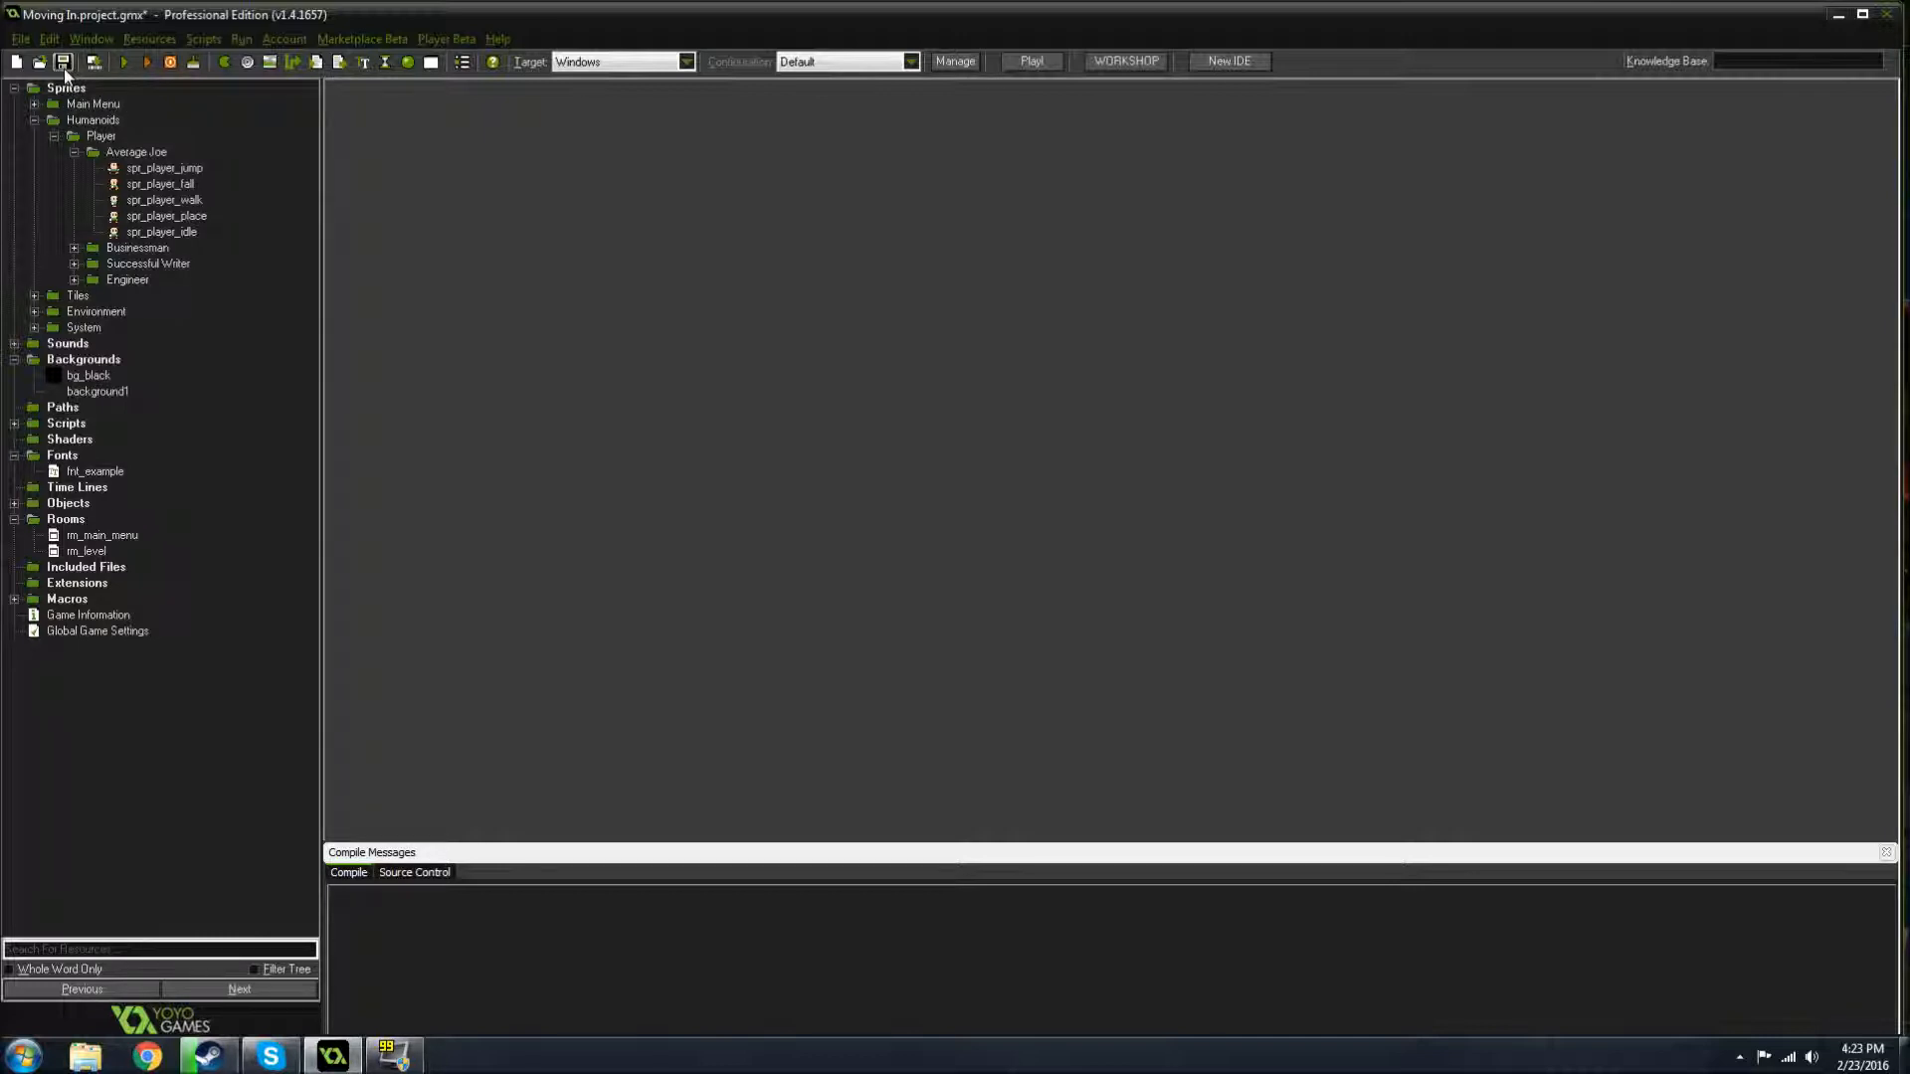
- Revisit the Windows graphics options in Global Game Settings and accept them with Interpolate colors between pixels off
double_click(97, 631)
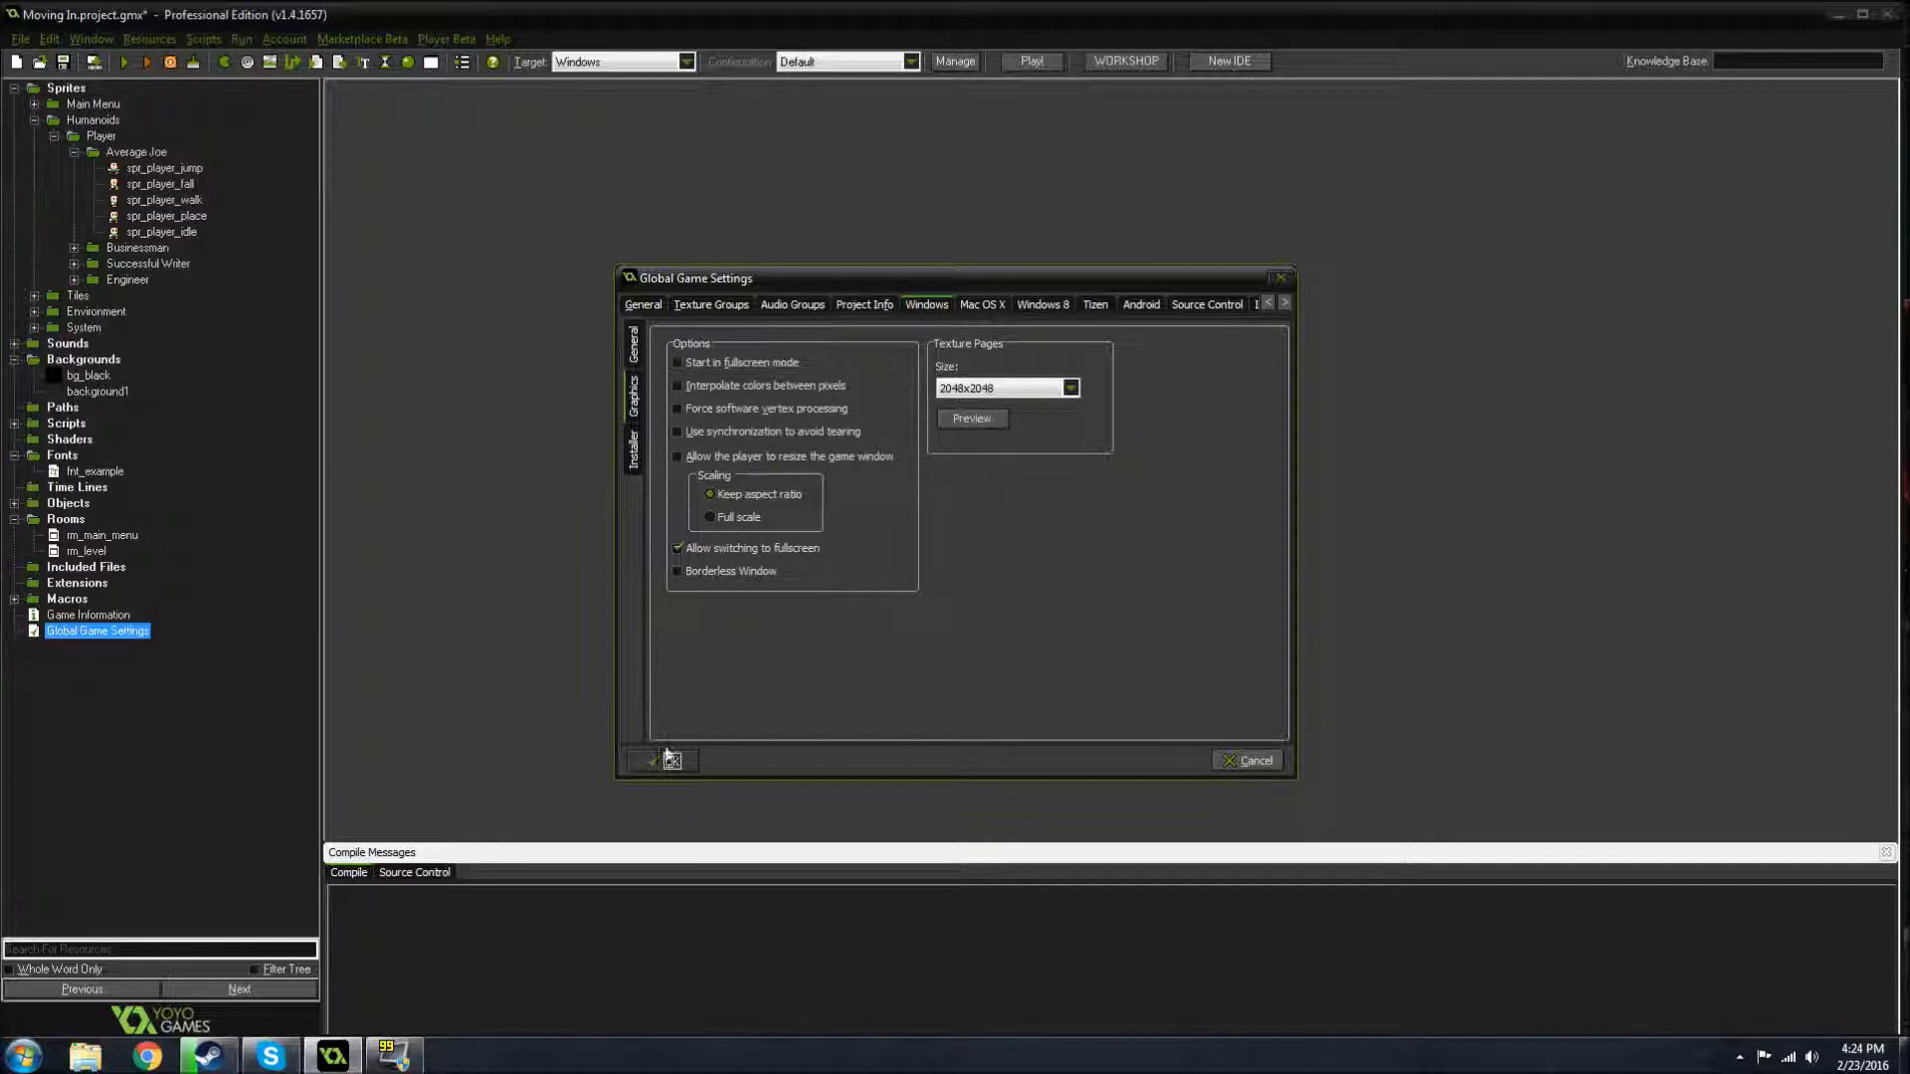
click(666, 761)
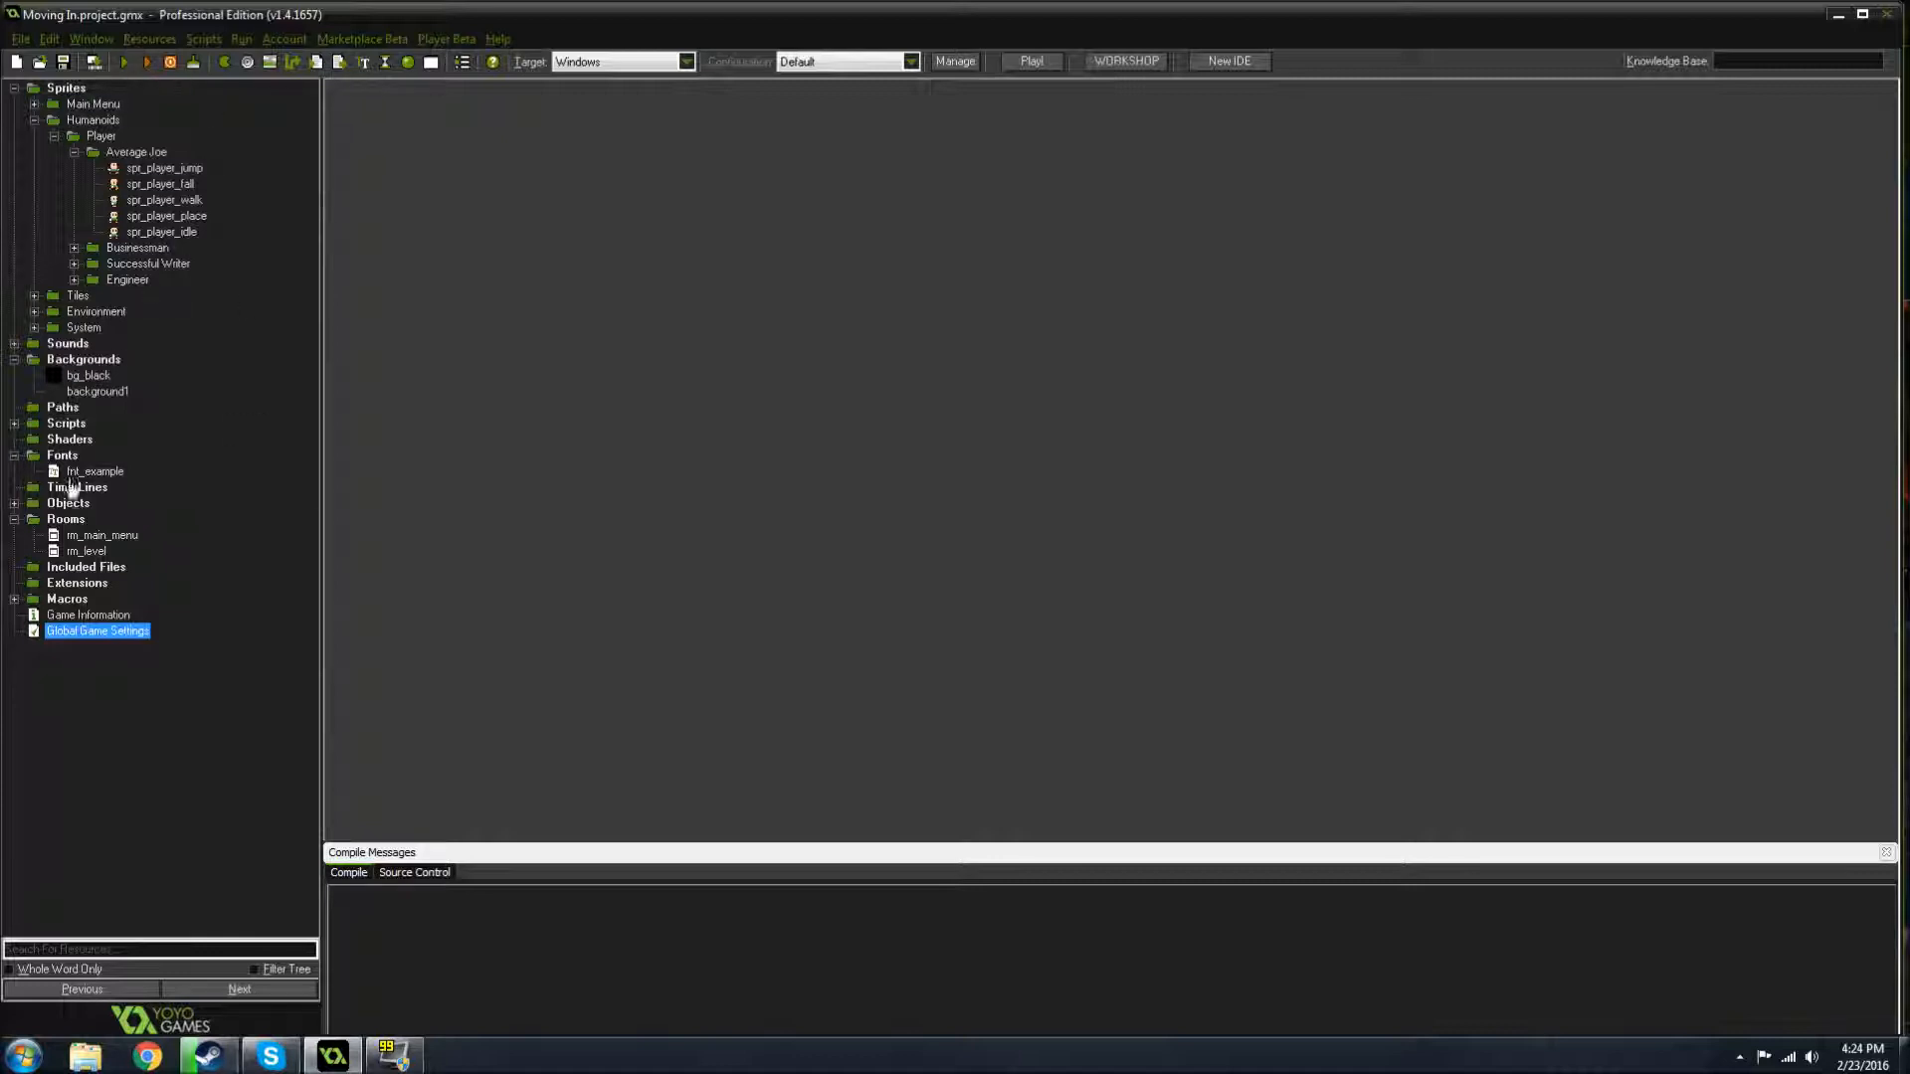
- Run the Moving In project and choose New in the game's main menu
click(124, 62)
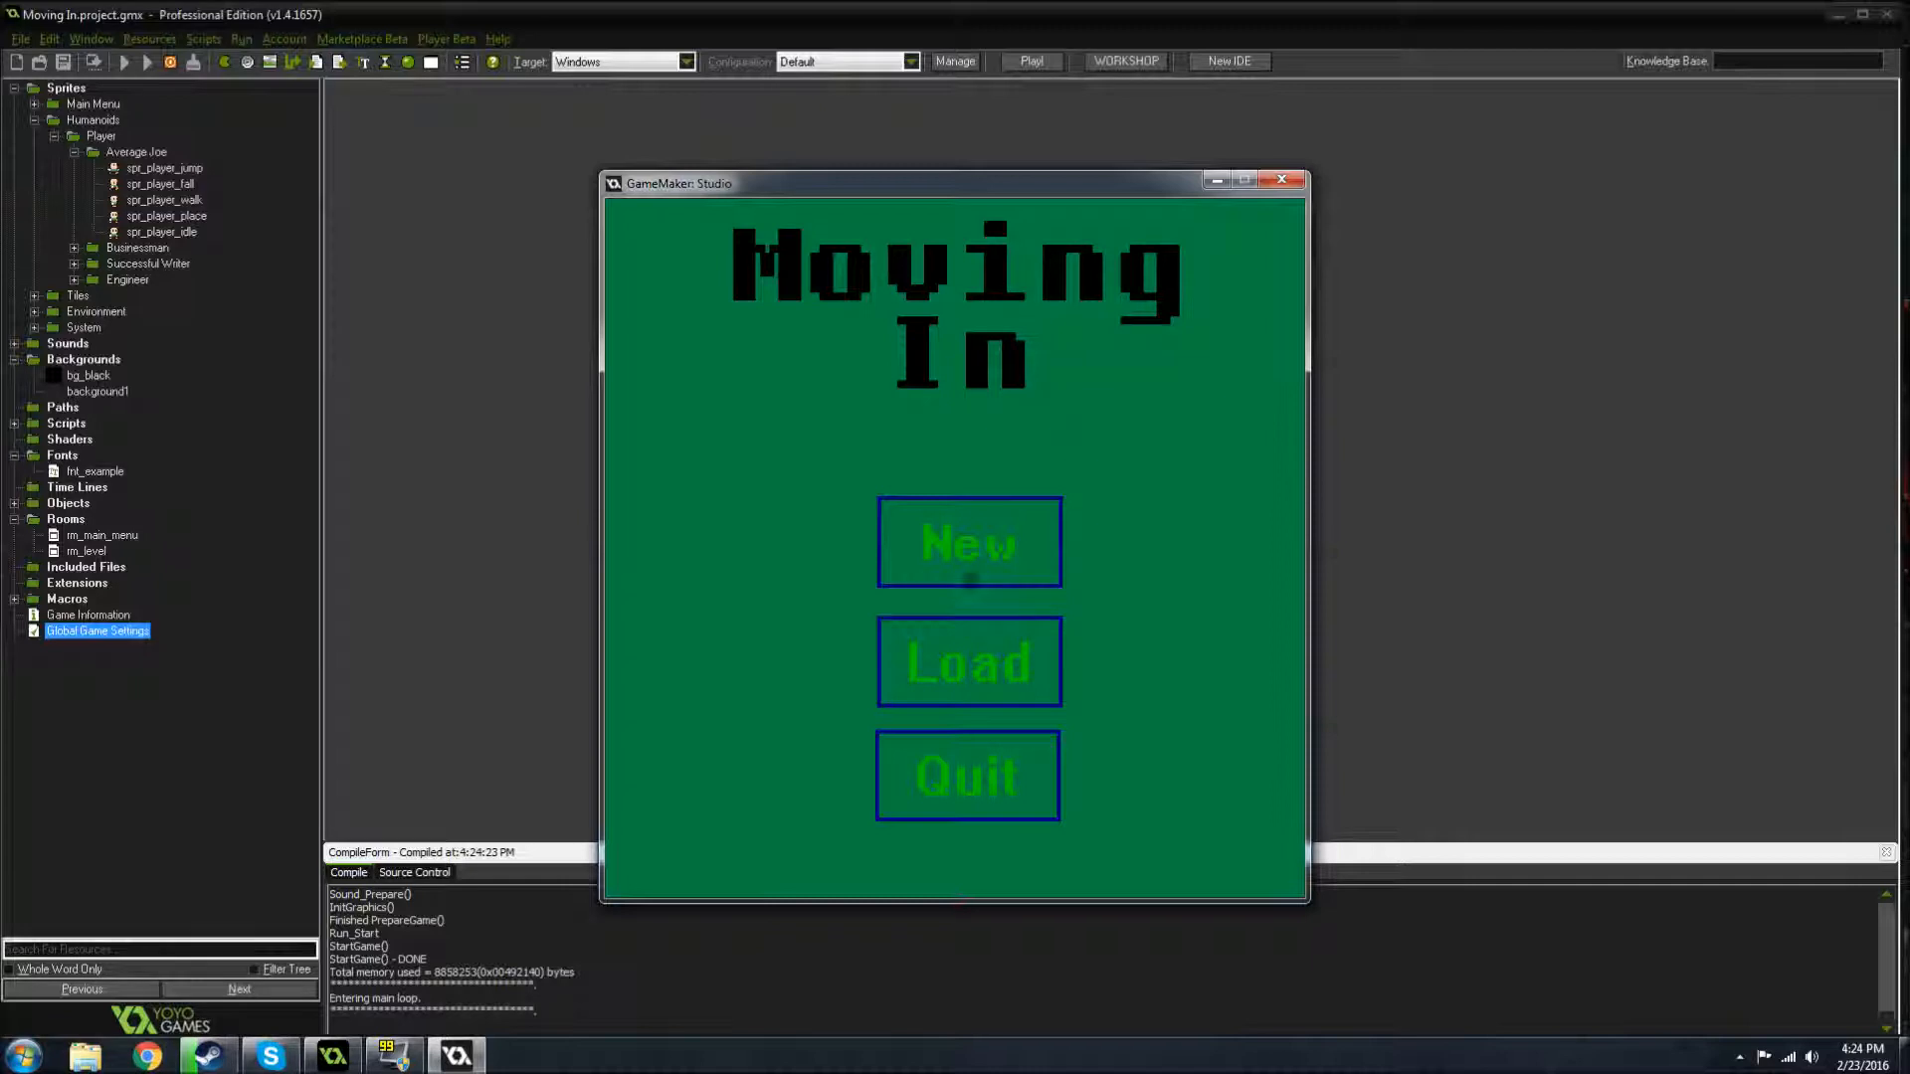
click(970, 547)
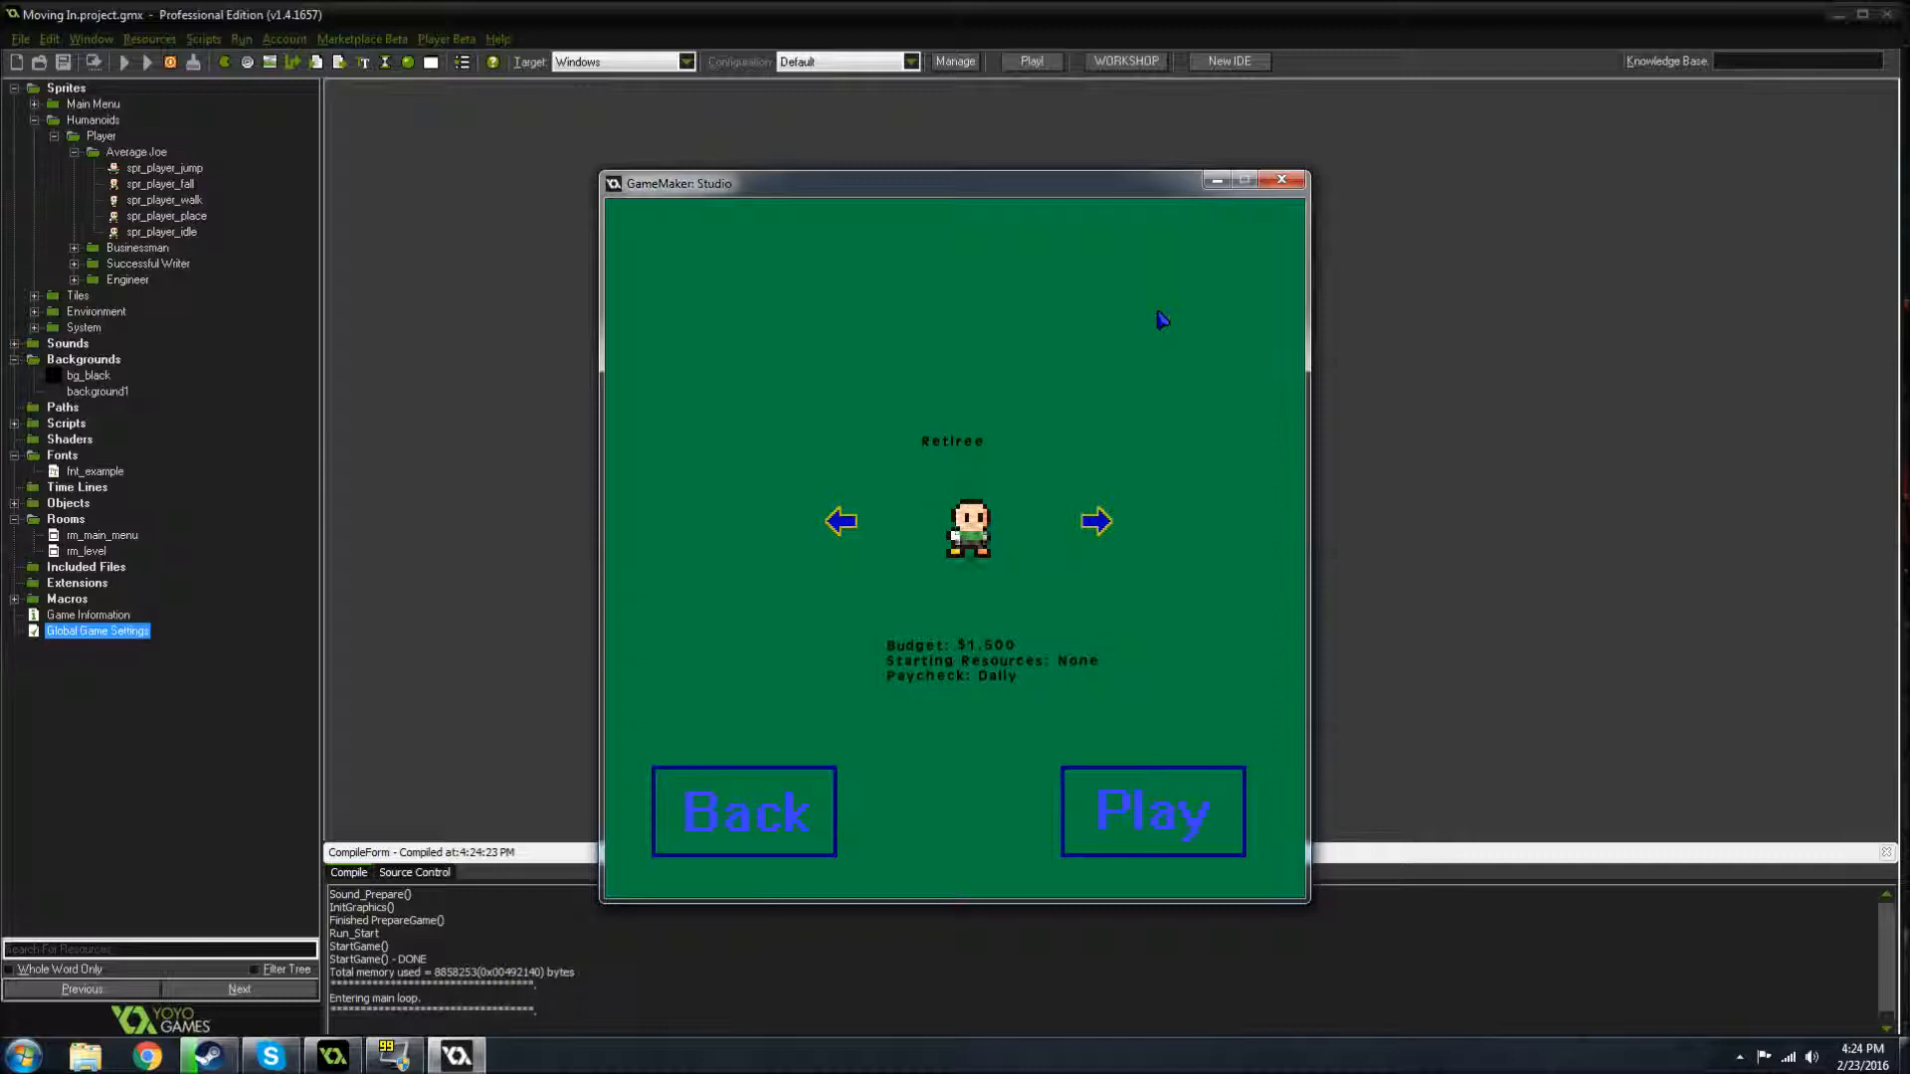
- Cycle through the selectable characters in both directions and start playing the level
click(1098, 525)
click(1097, 525)
click(1094, 530)
click(1089, 536)
click(1090, 535)
click(1091, 535)
click(1093, 532)
click(1093, 533)
click(1093, 532)
click(1094, 530)
click(1095, 530)
click(852, 524)
click(852, 525)
click(1098, 521)
click(1102, 523)
click(1098, 521)
click(1102, 520)
click(1159, 816)
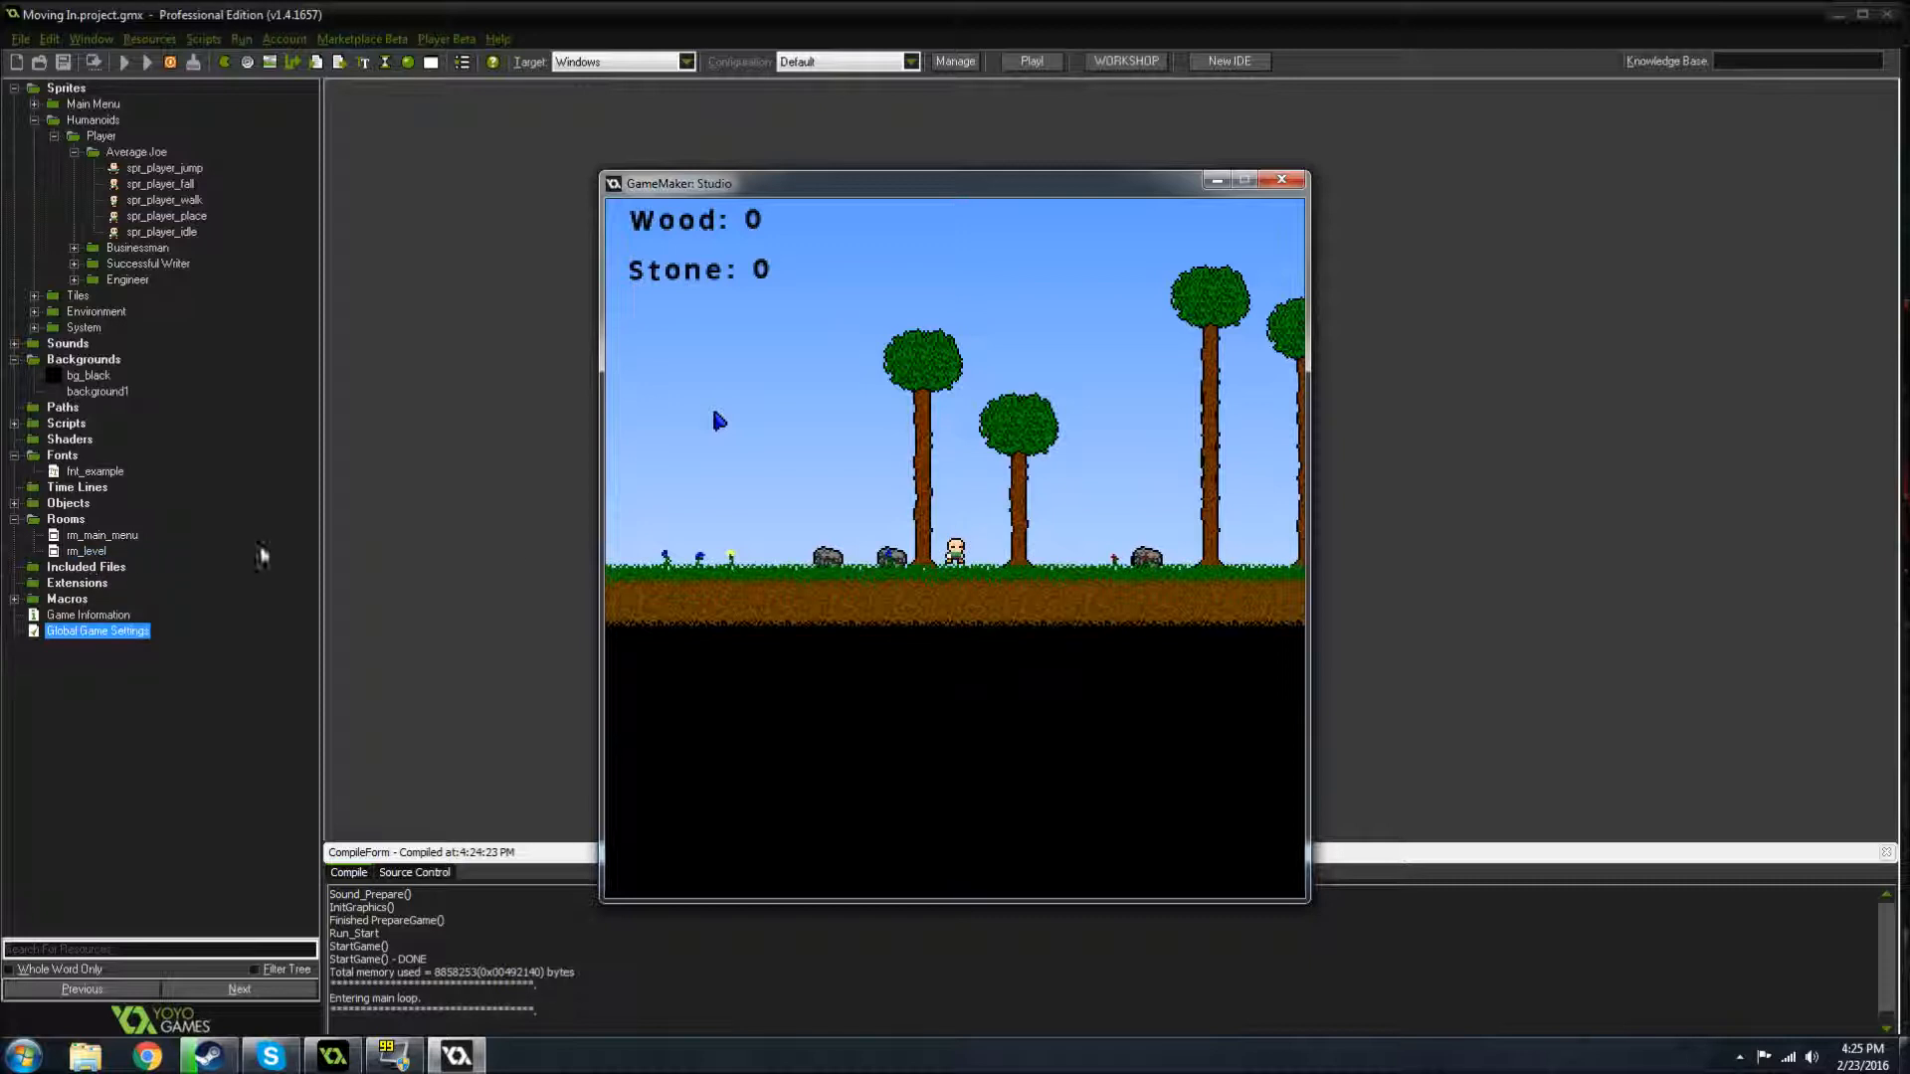
- Walk the player left, view the expanded Objects group in the resource tree, and return to the running game
key(a)
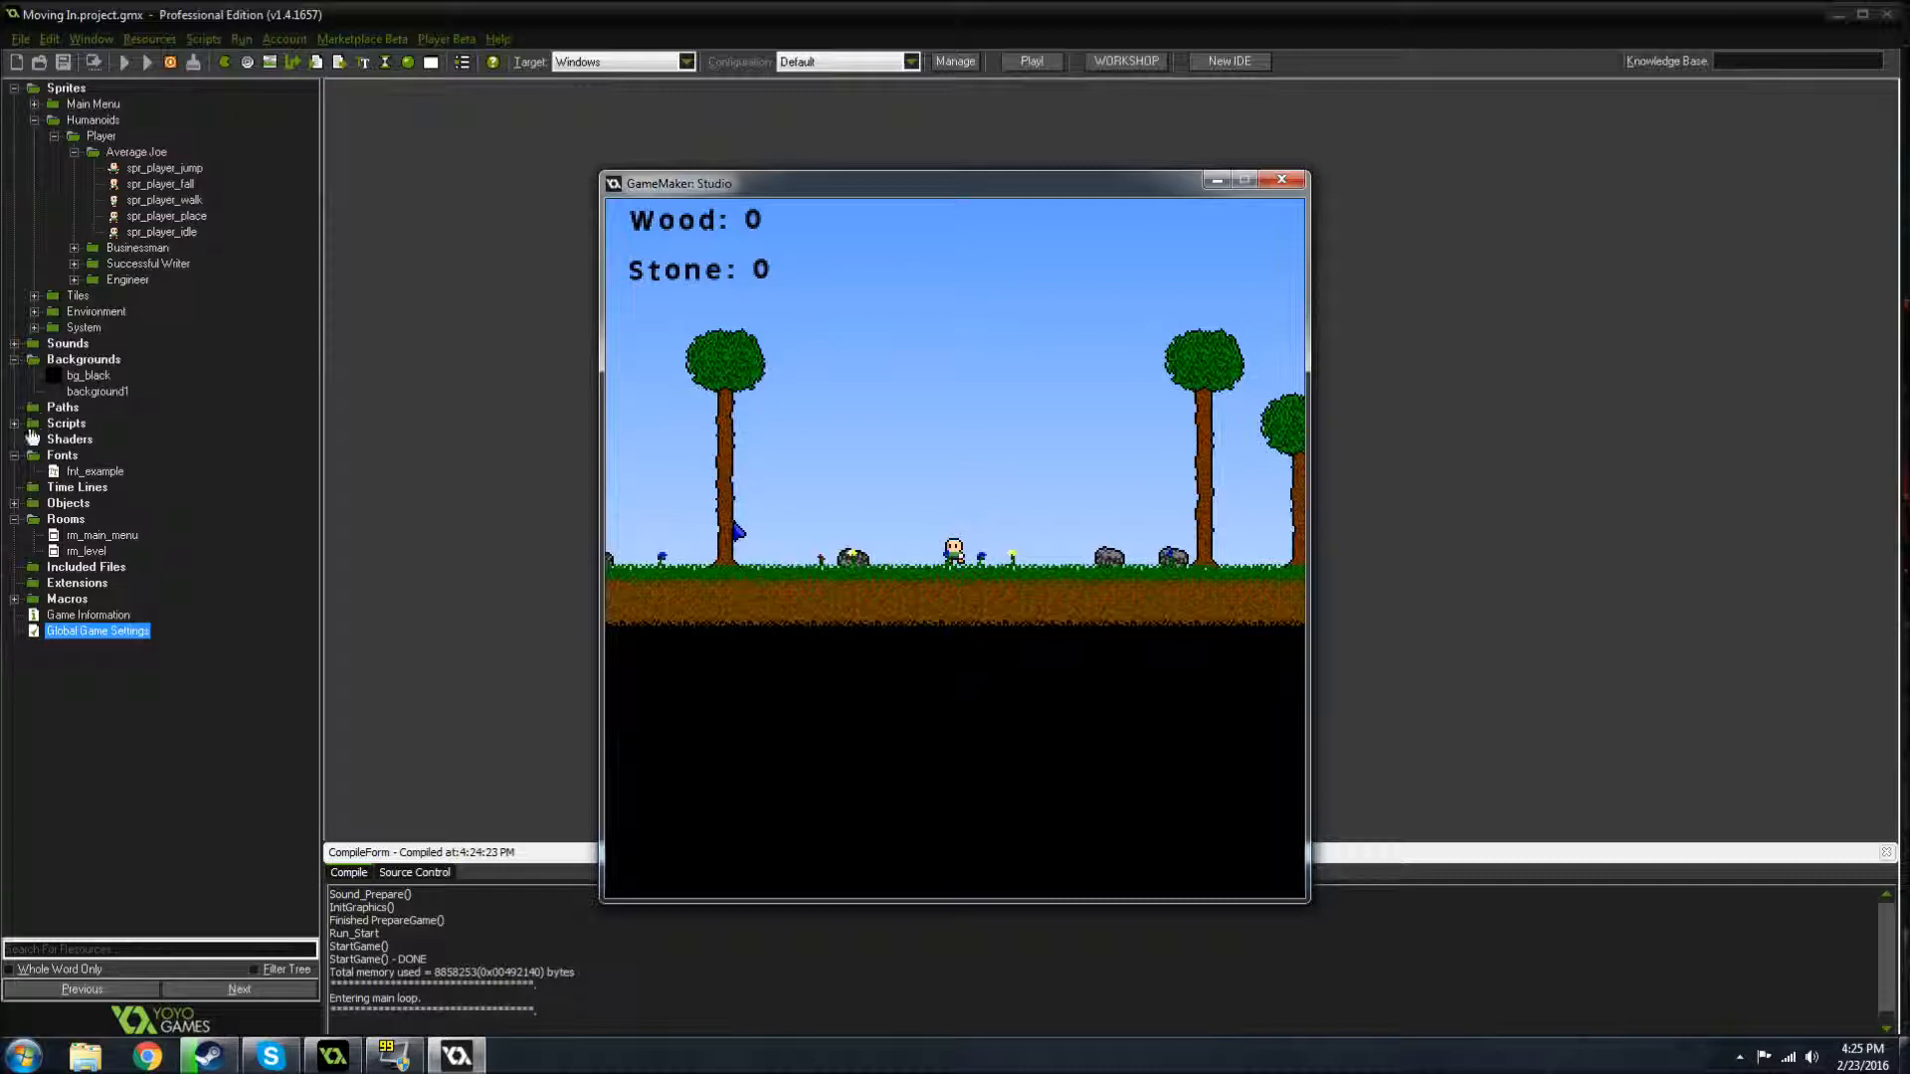
double_click(33, 503)
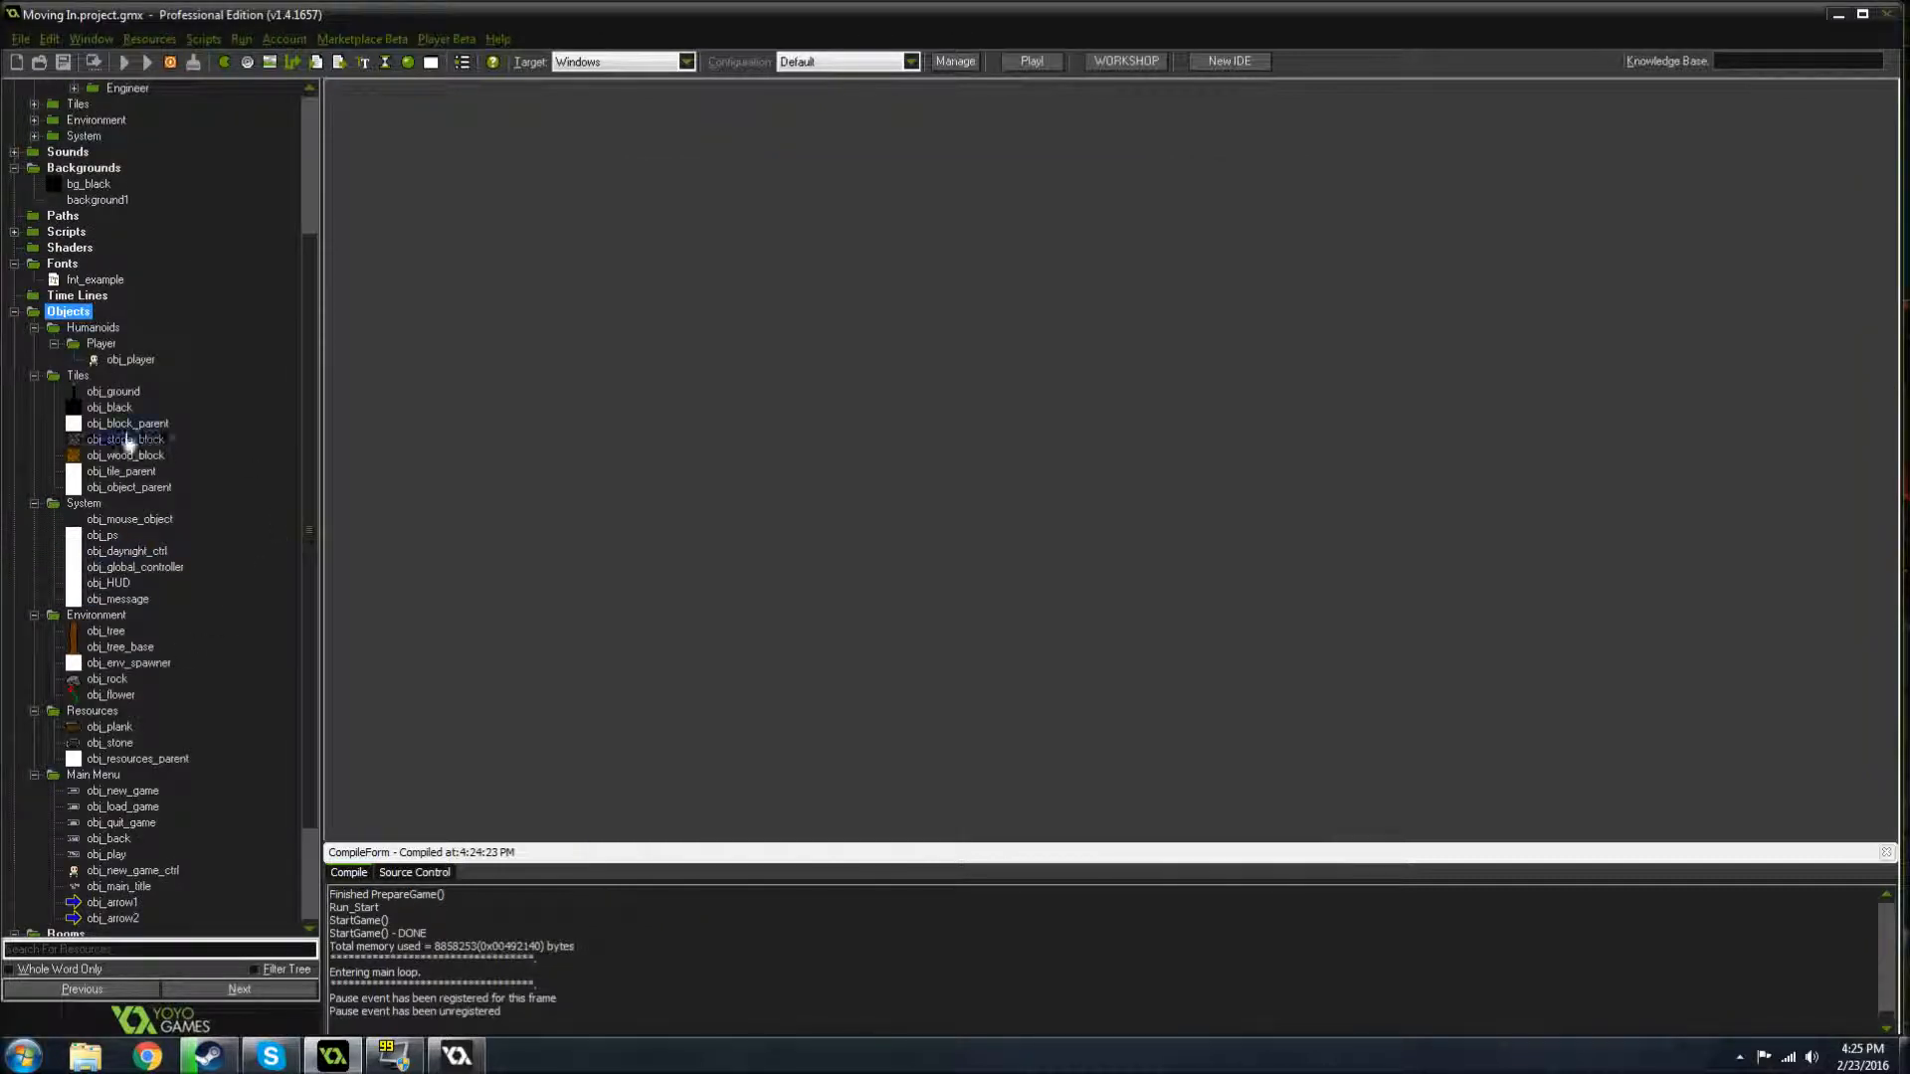
click(456, 1054)
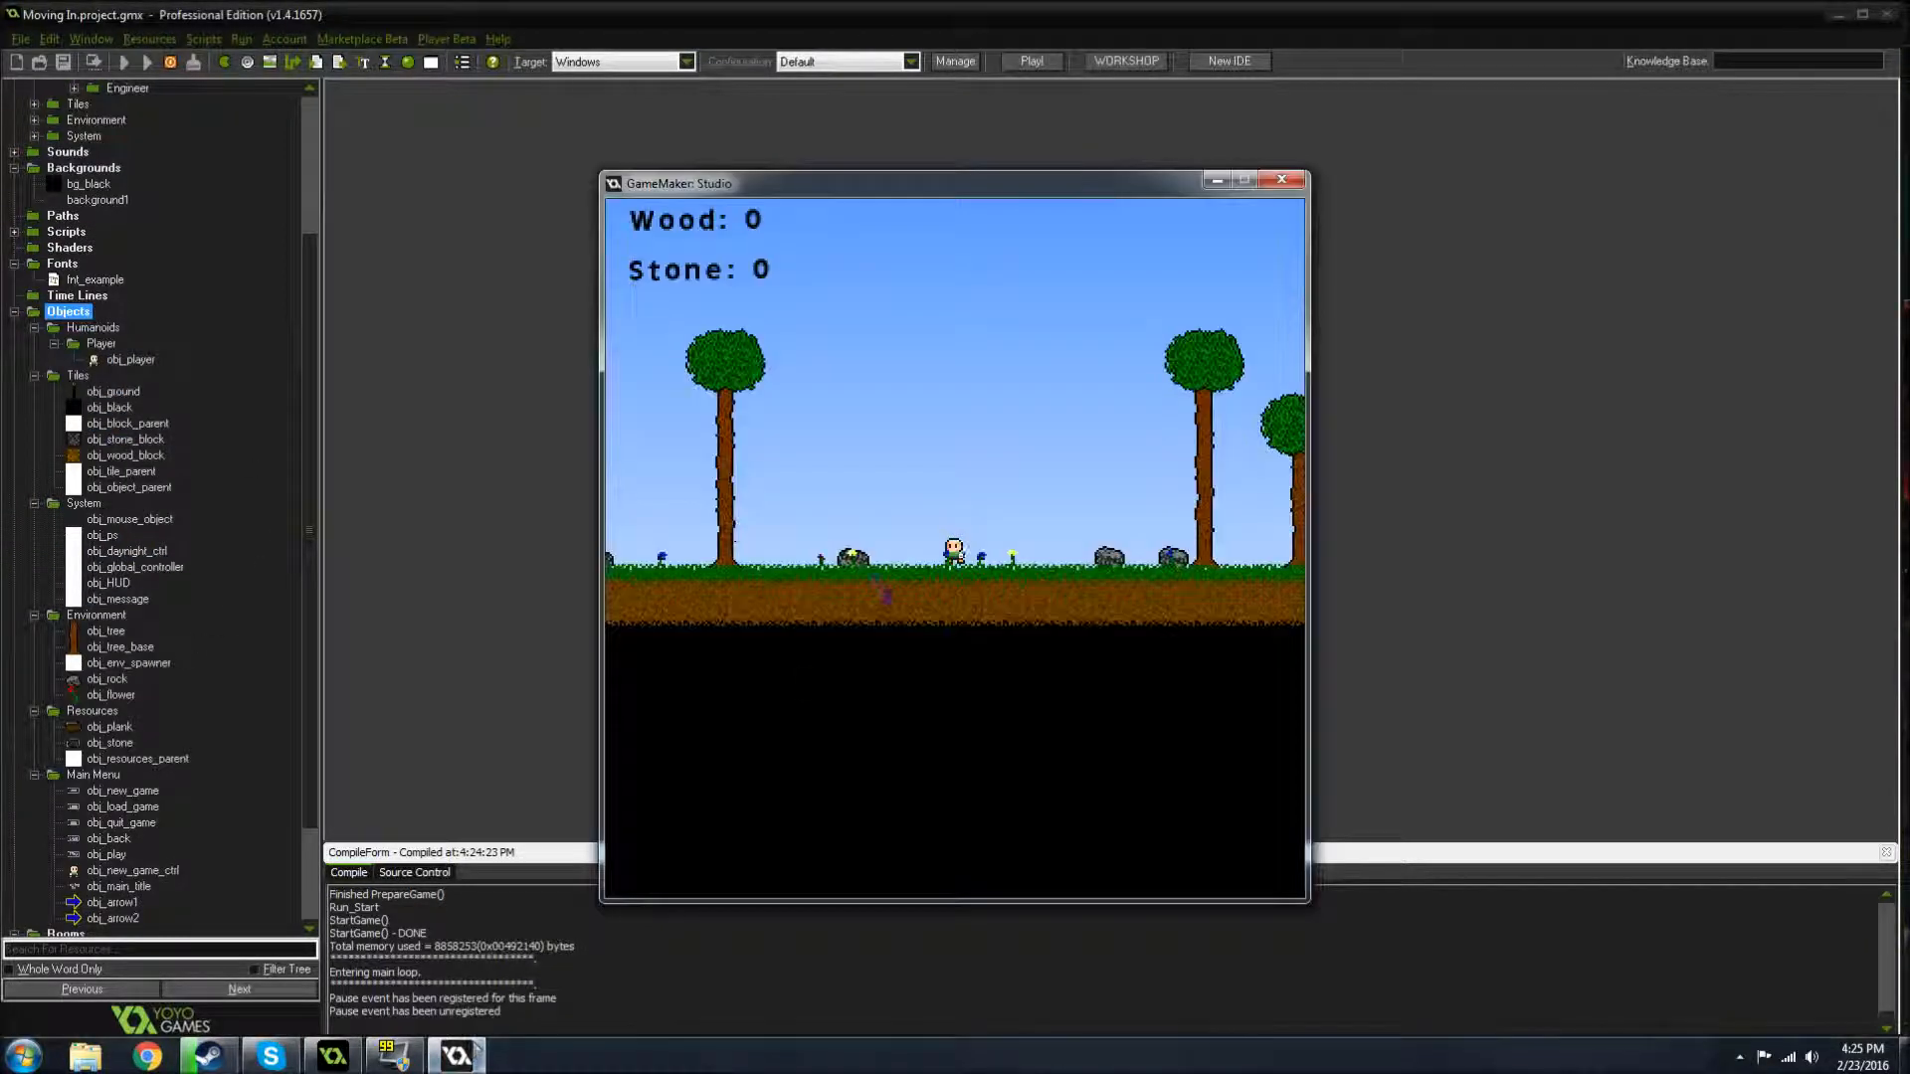
- Test the player's movement by walking right and left past the trees and rocks and jumping
key(d)
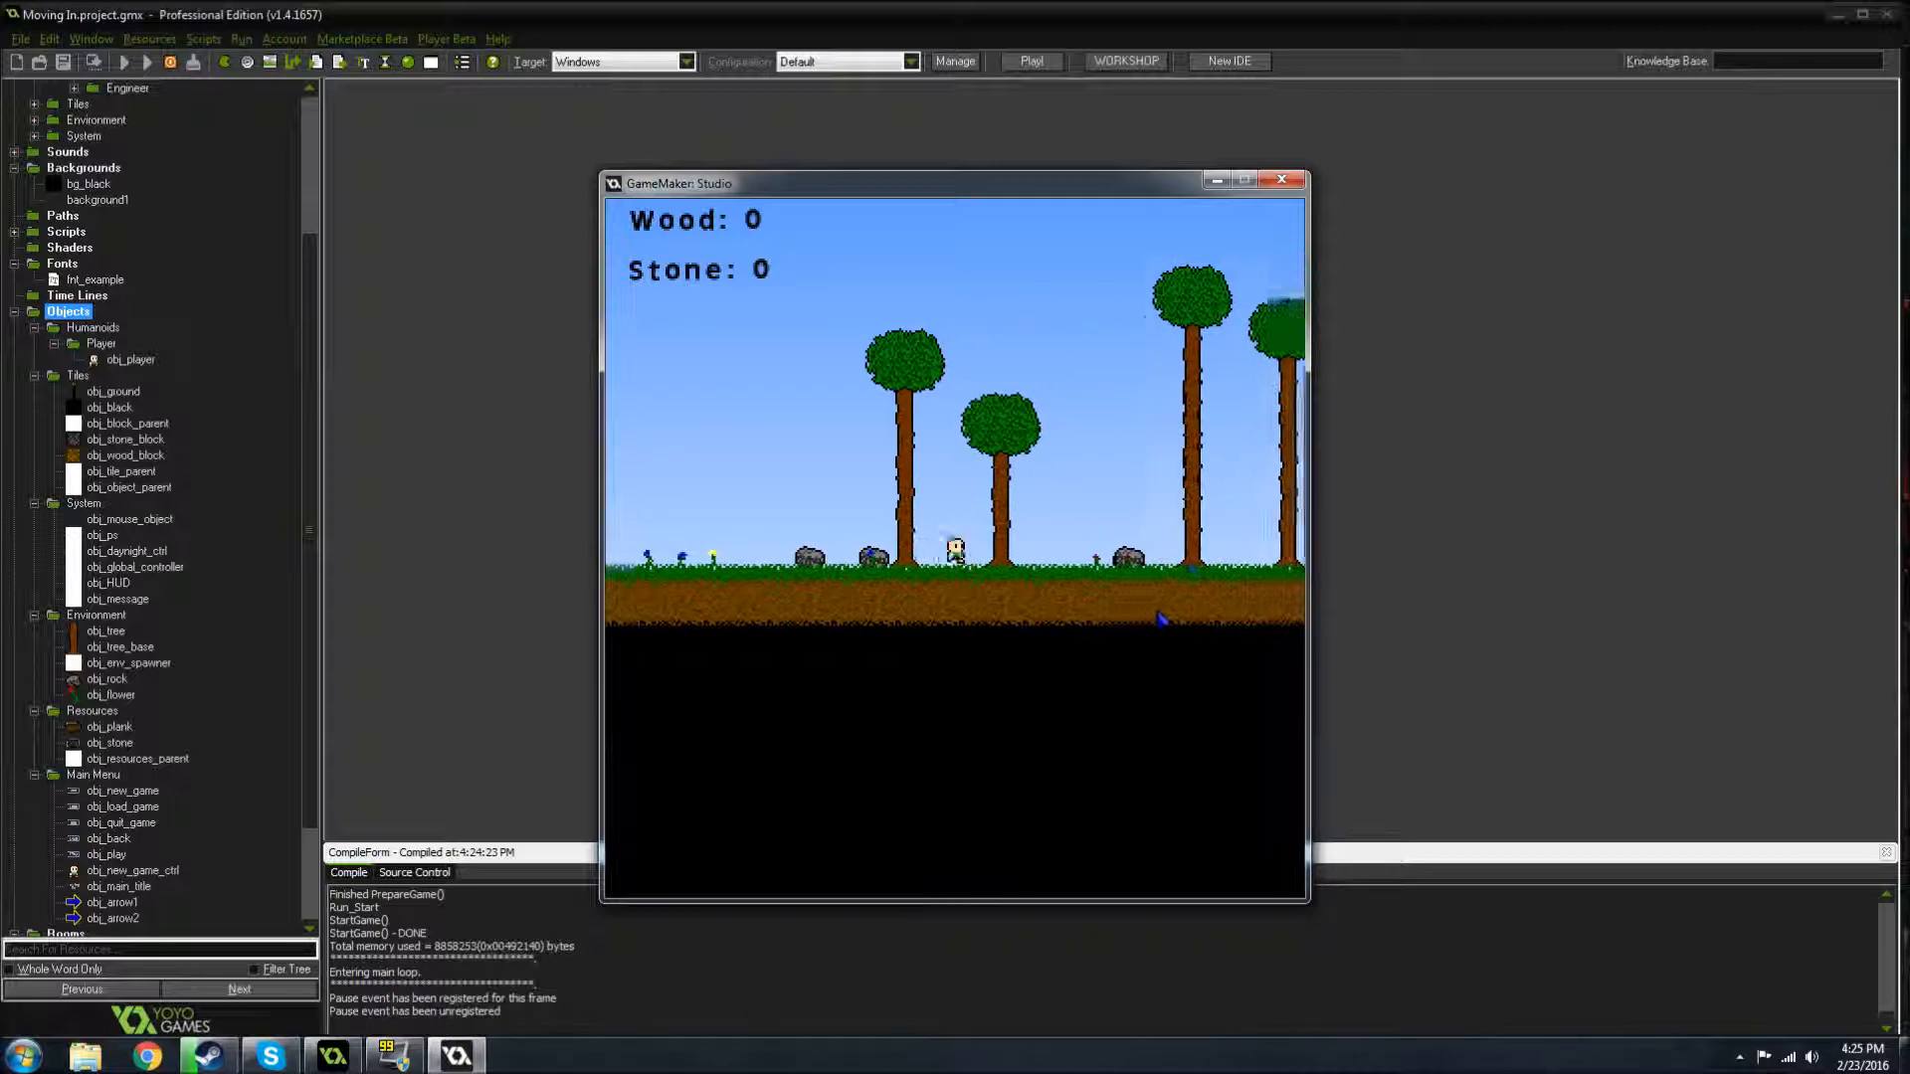
key(space)
key(a)
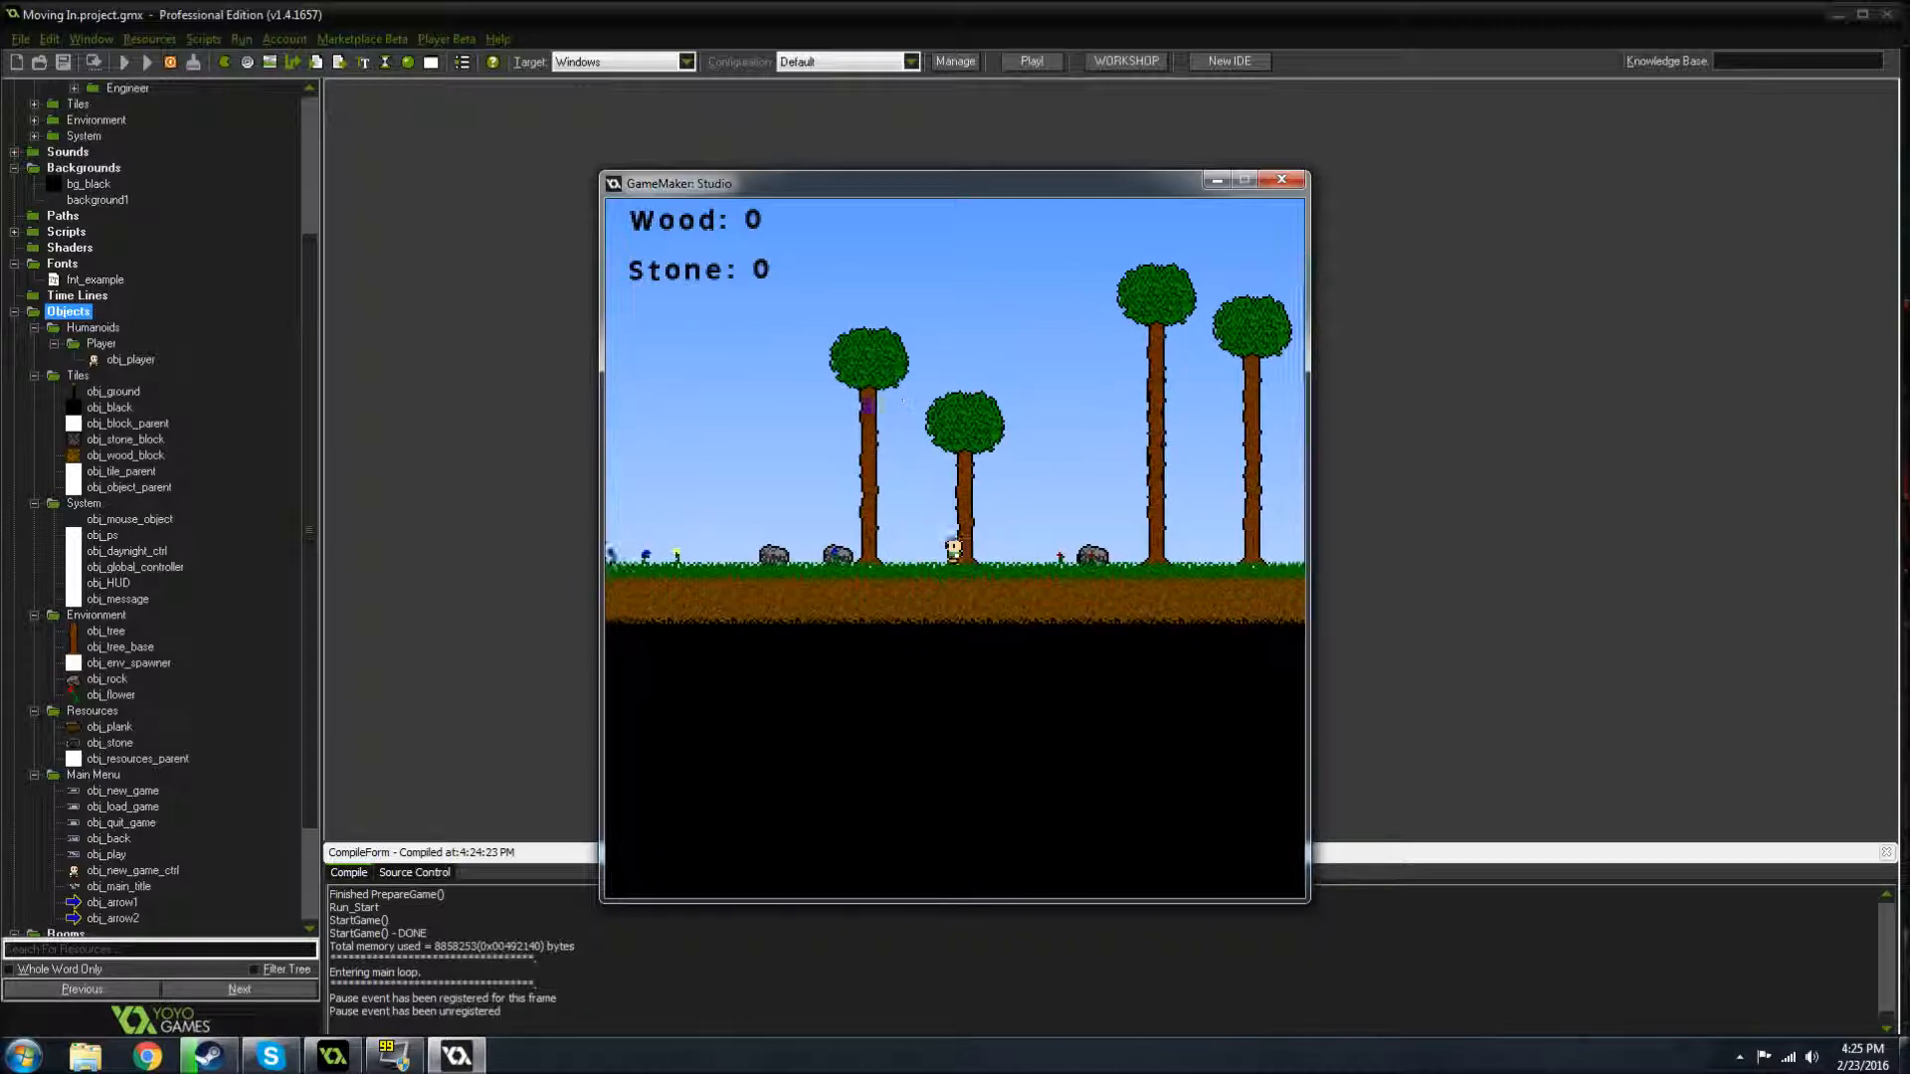
key(a)
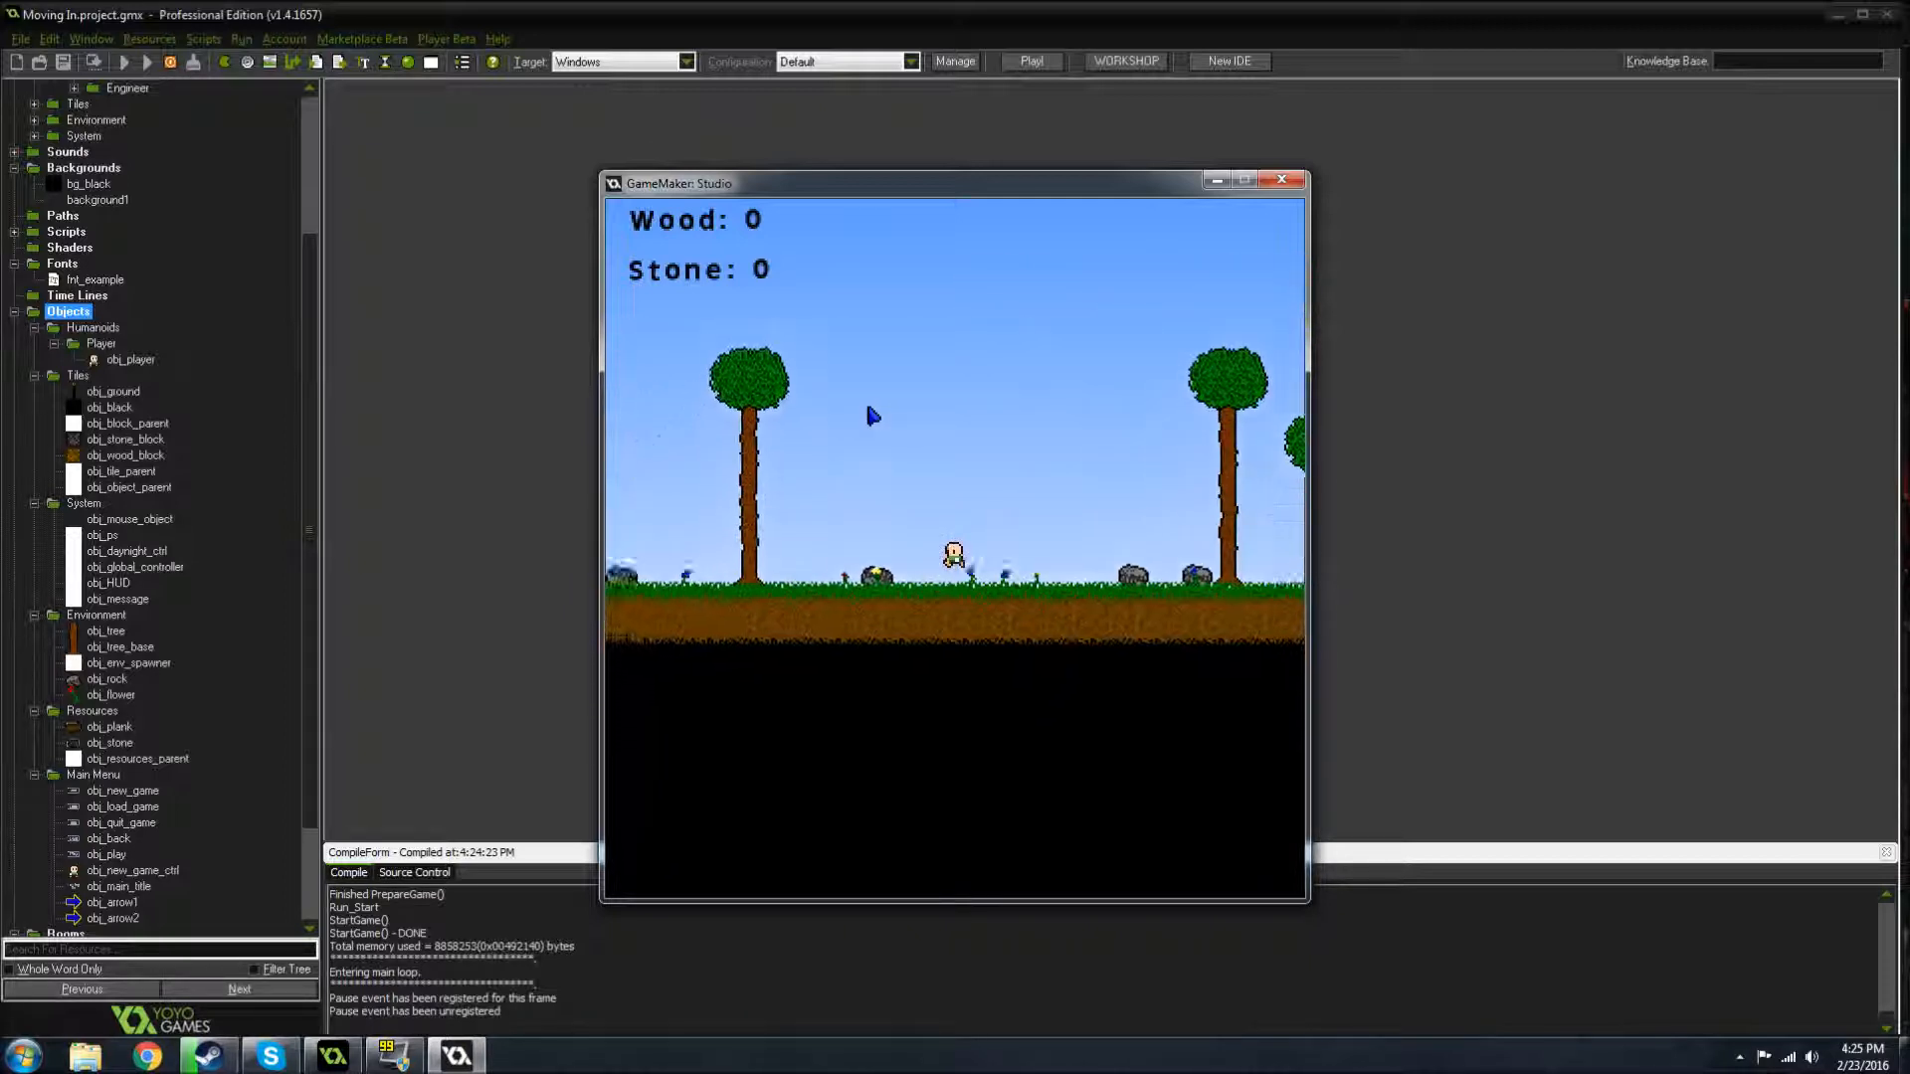
key(a)
key(d)
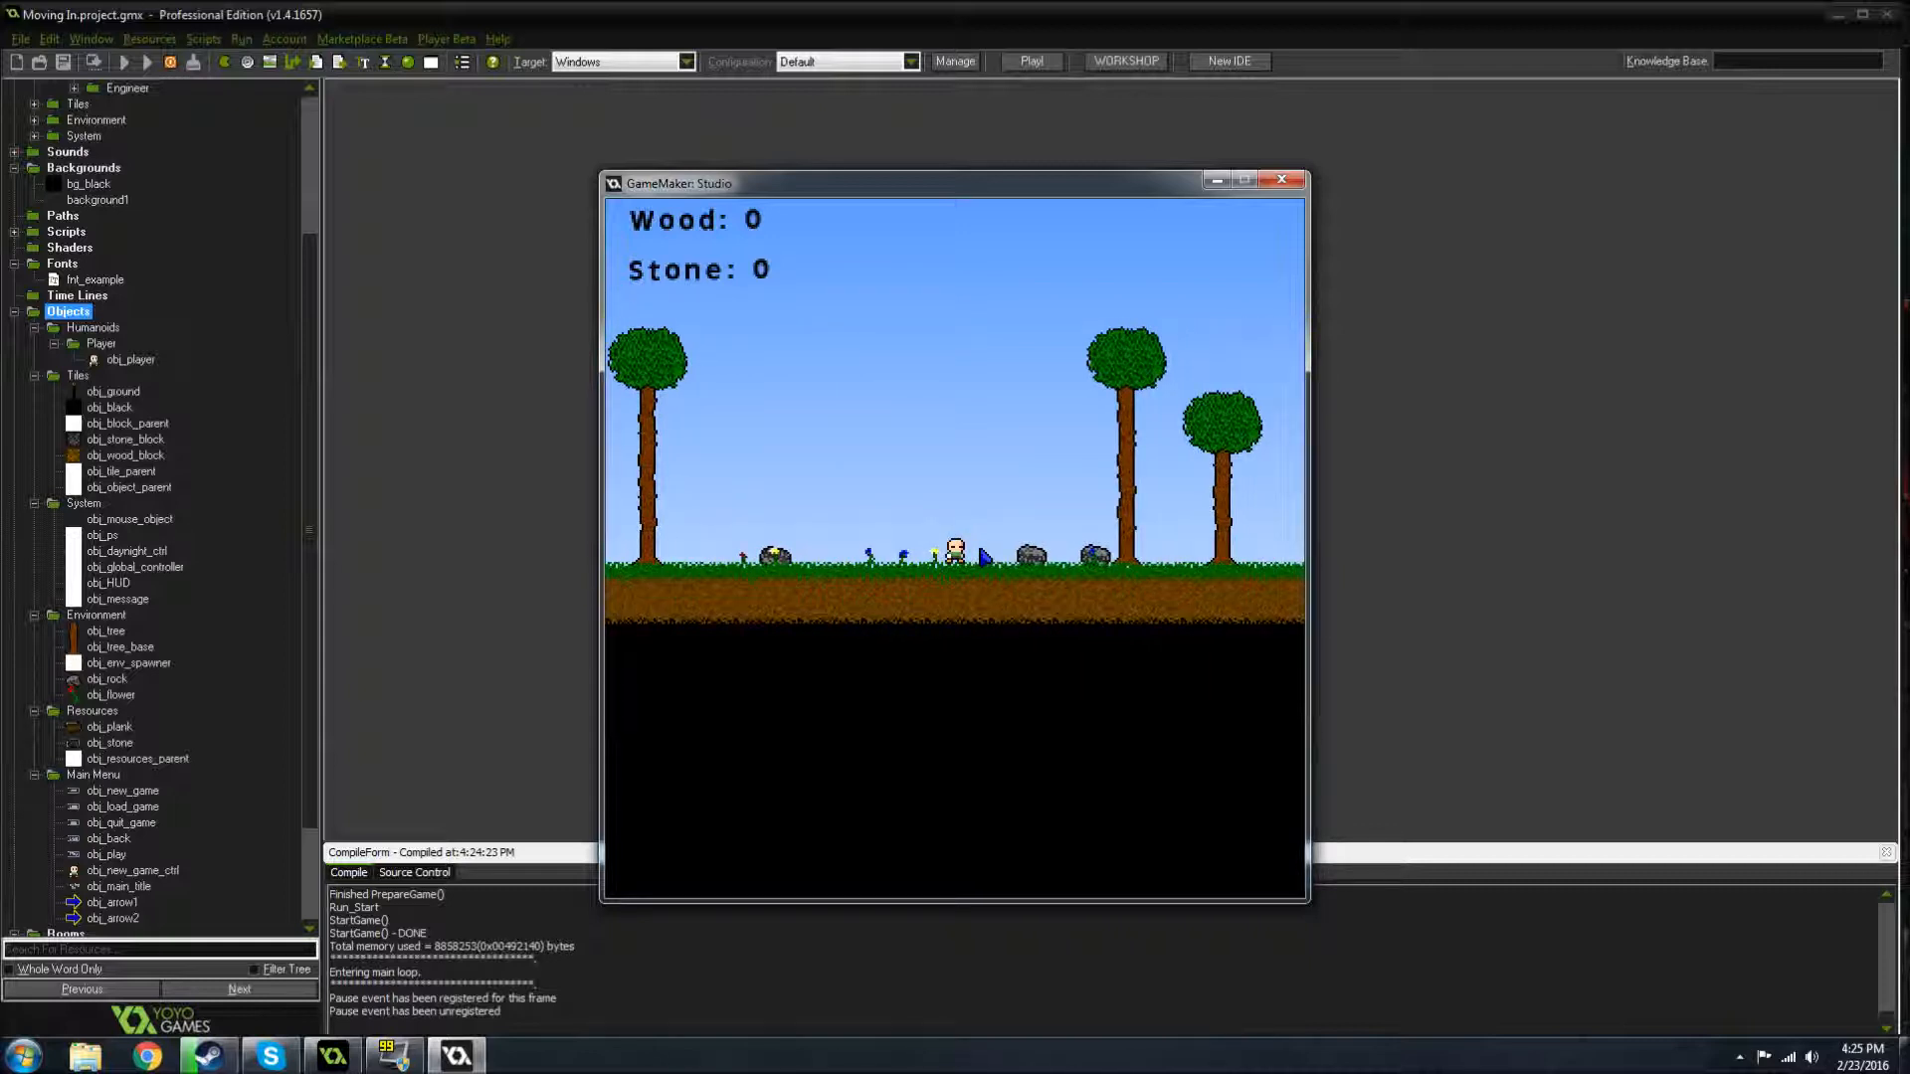
- Walk the player left to the nearest tree, chop it down, and collect the dropped wood
key(a)
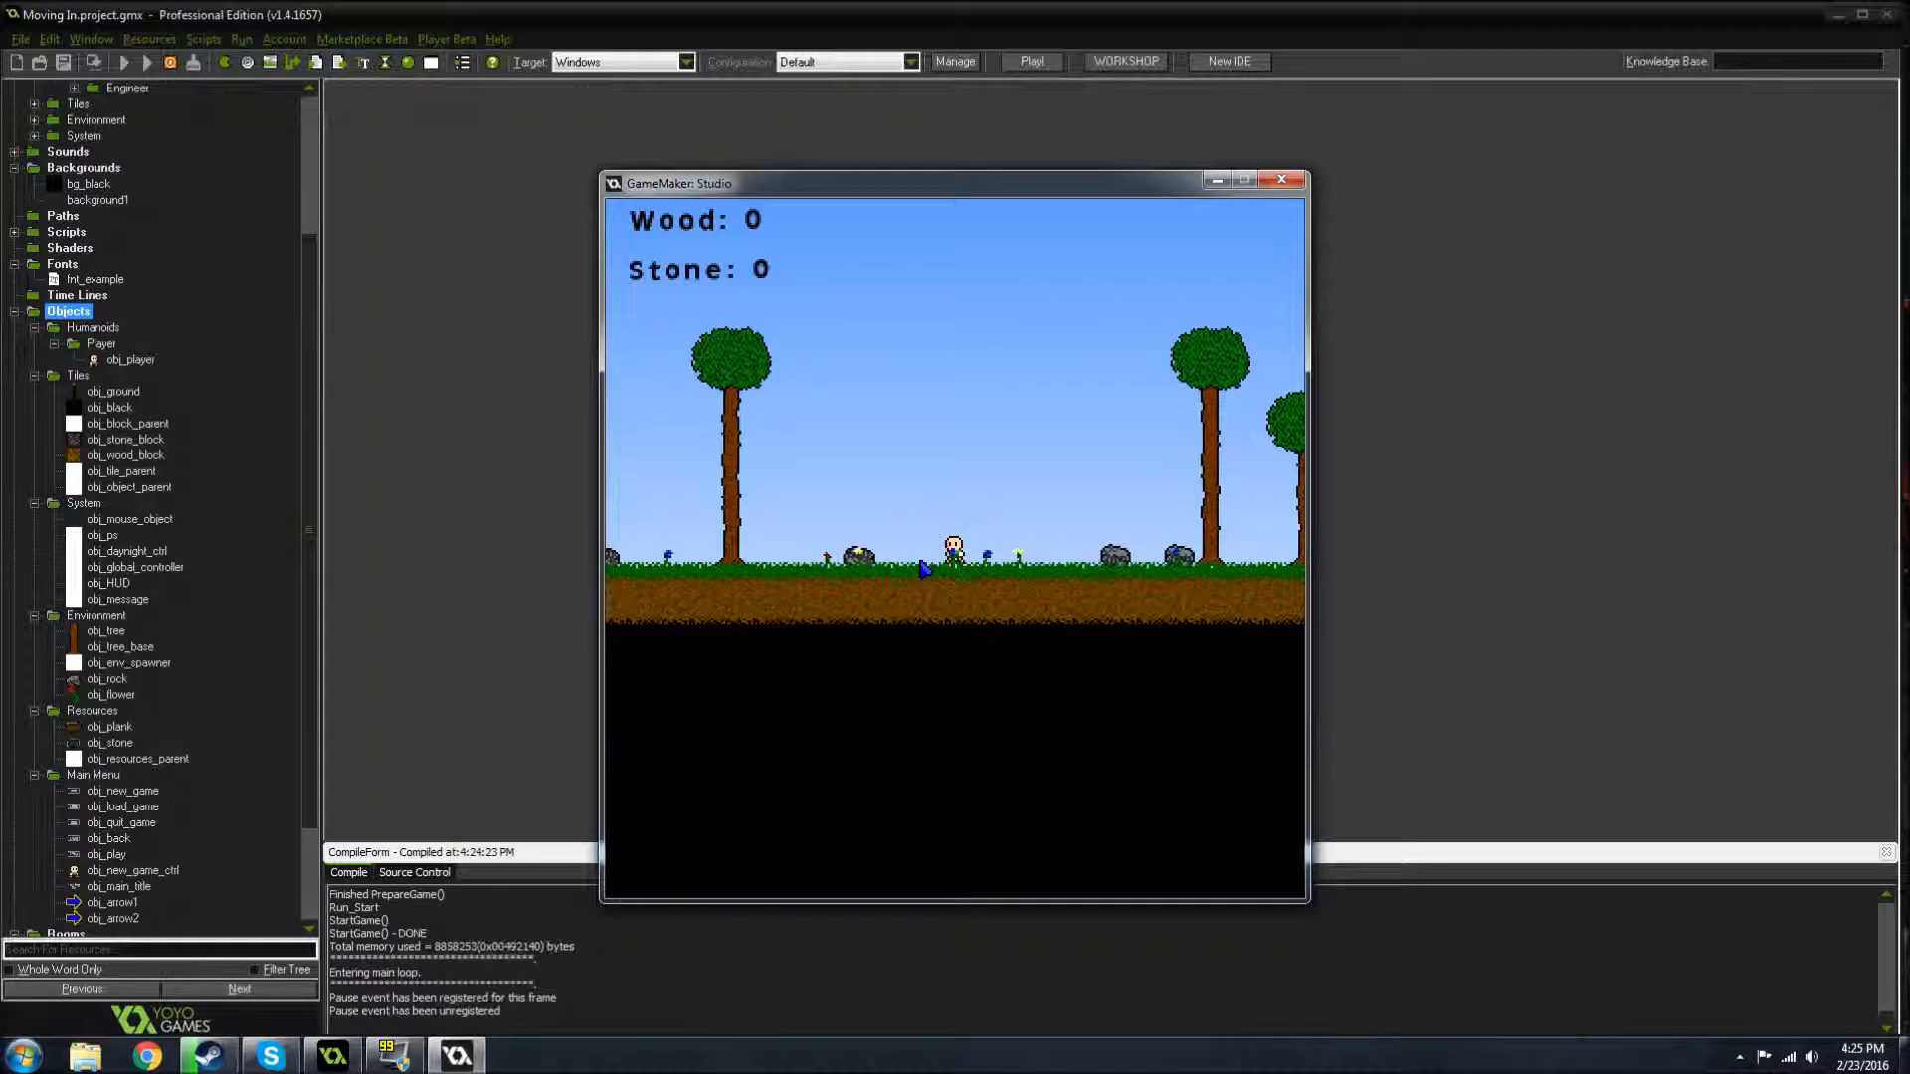
key(a)
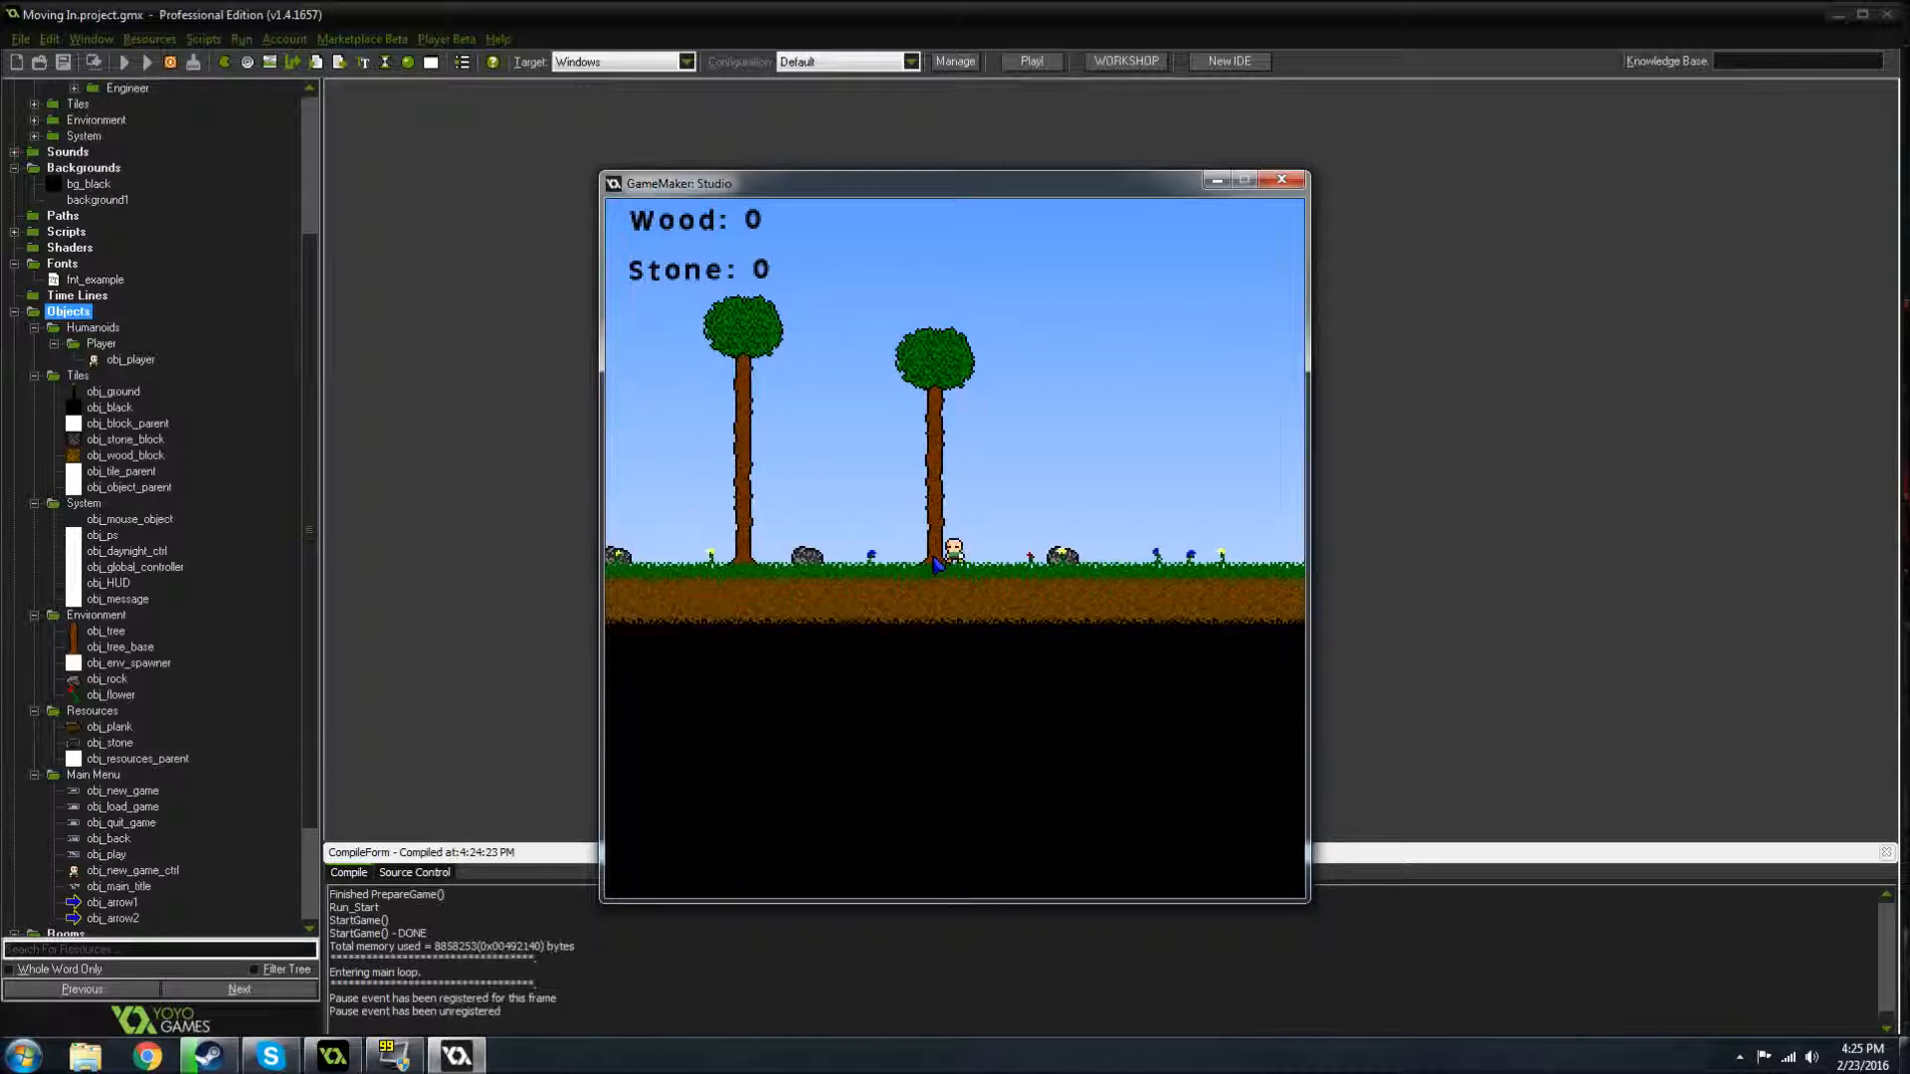
click(933, 559)
key(a)
key(d)
key(space)
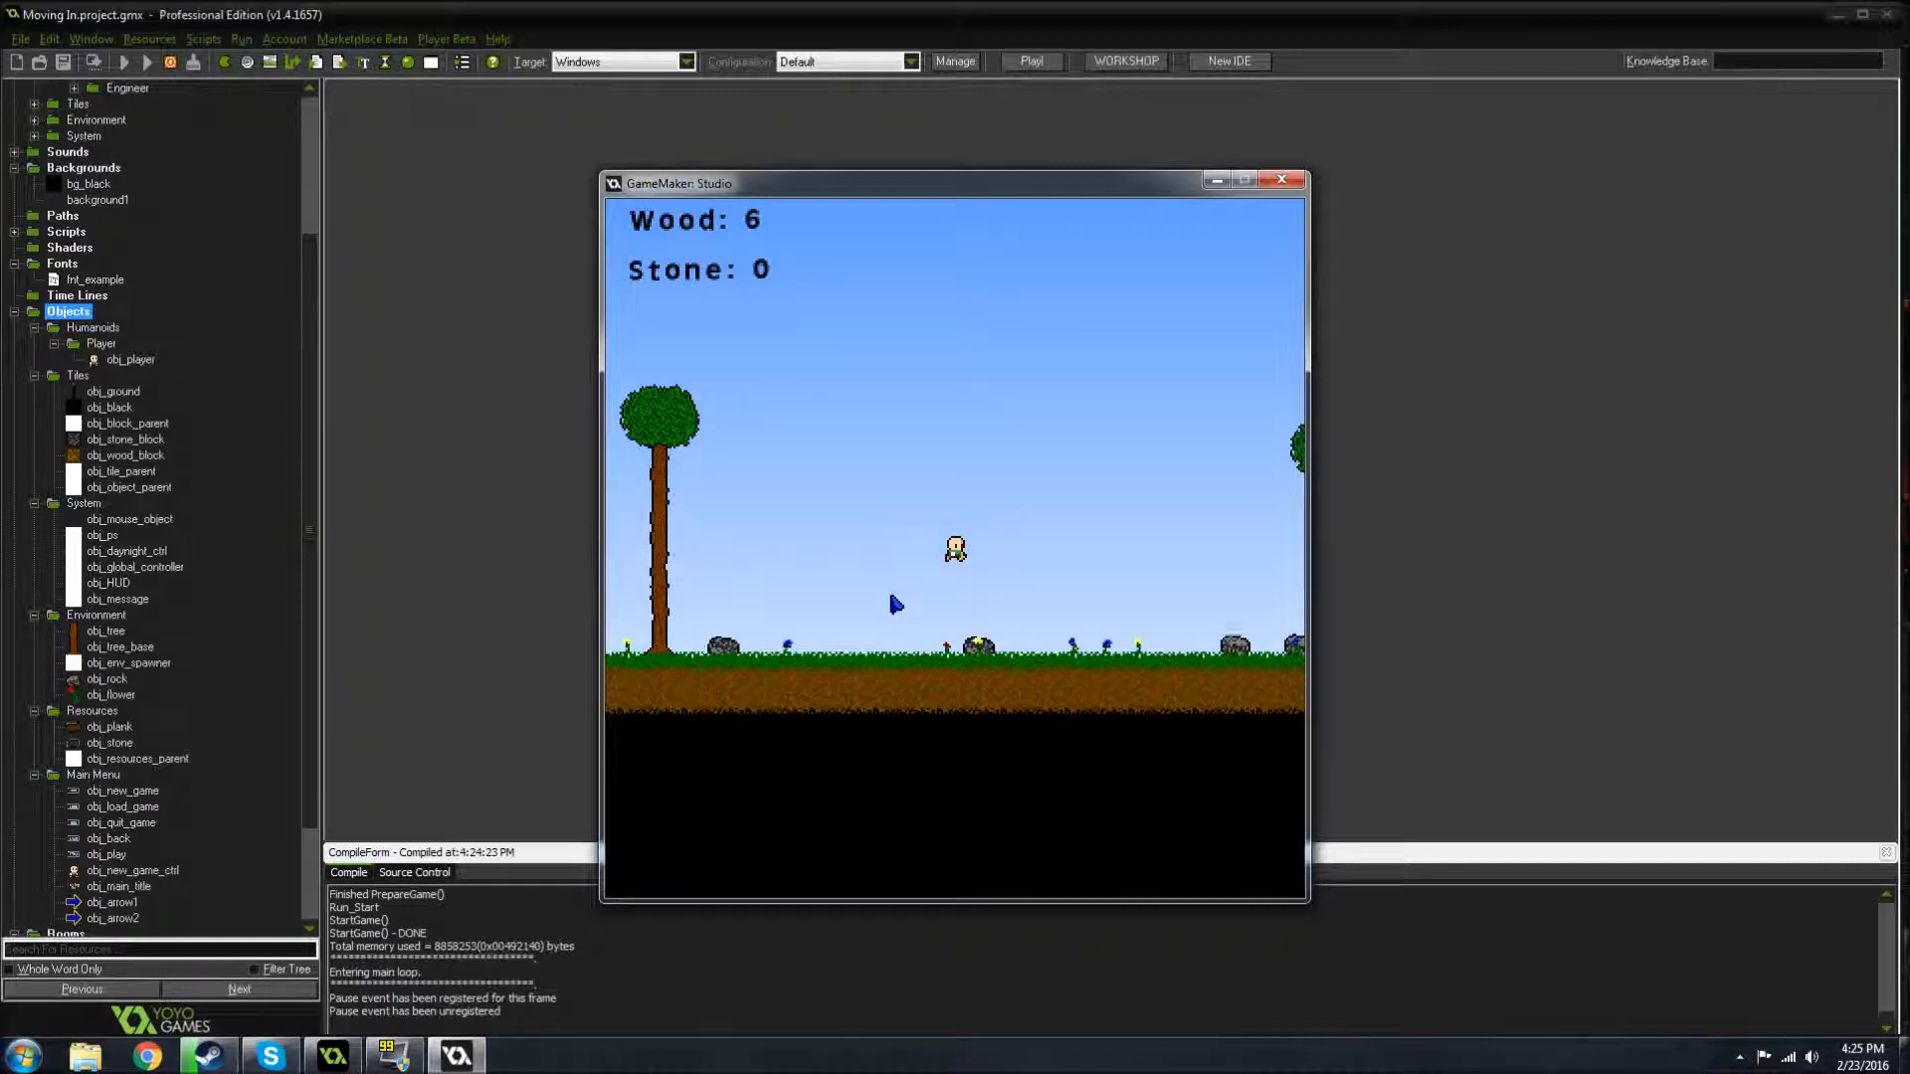
- Build a small wooden structure beside the player from two stacked wood blocks and a third extending sideways from the upper one
right_click(917, 564)
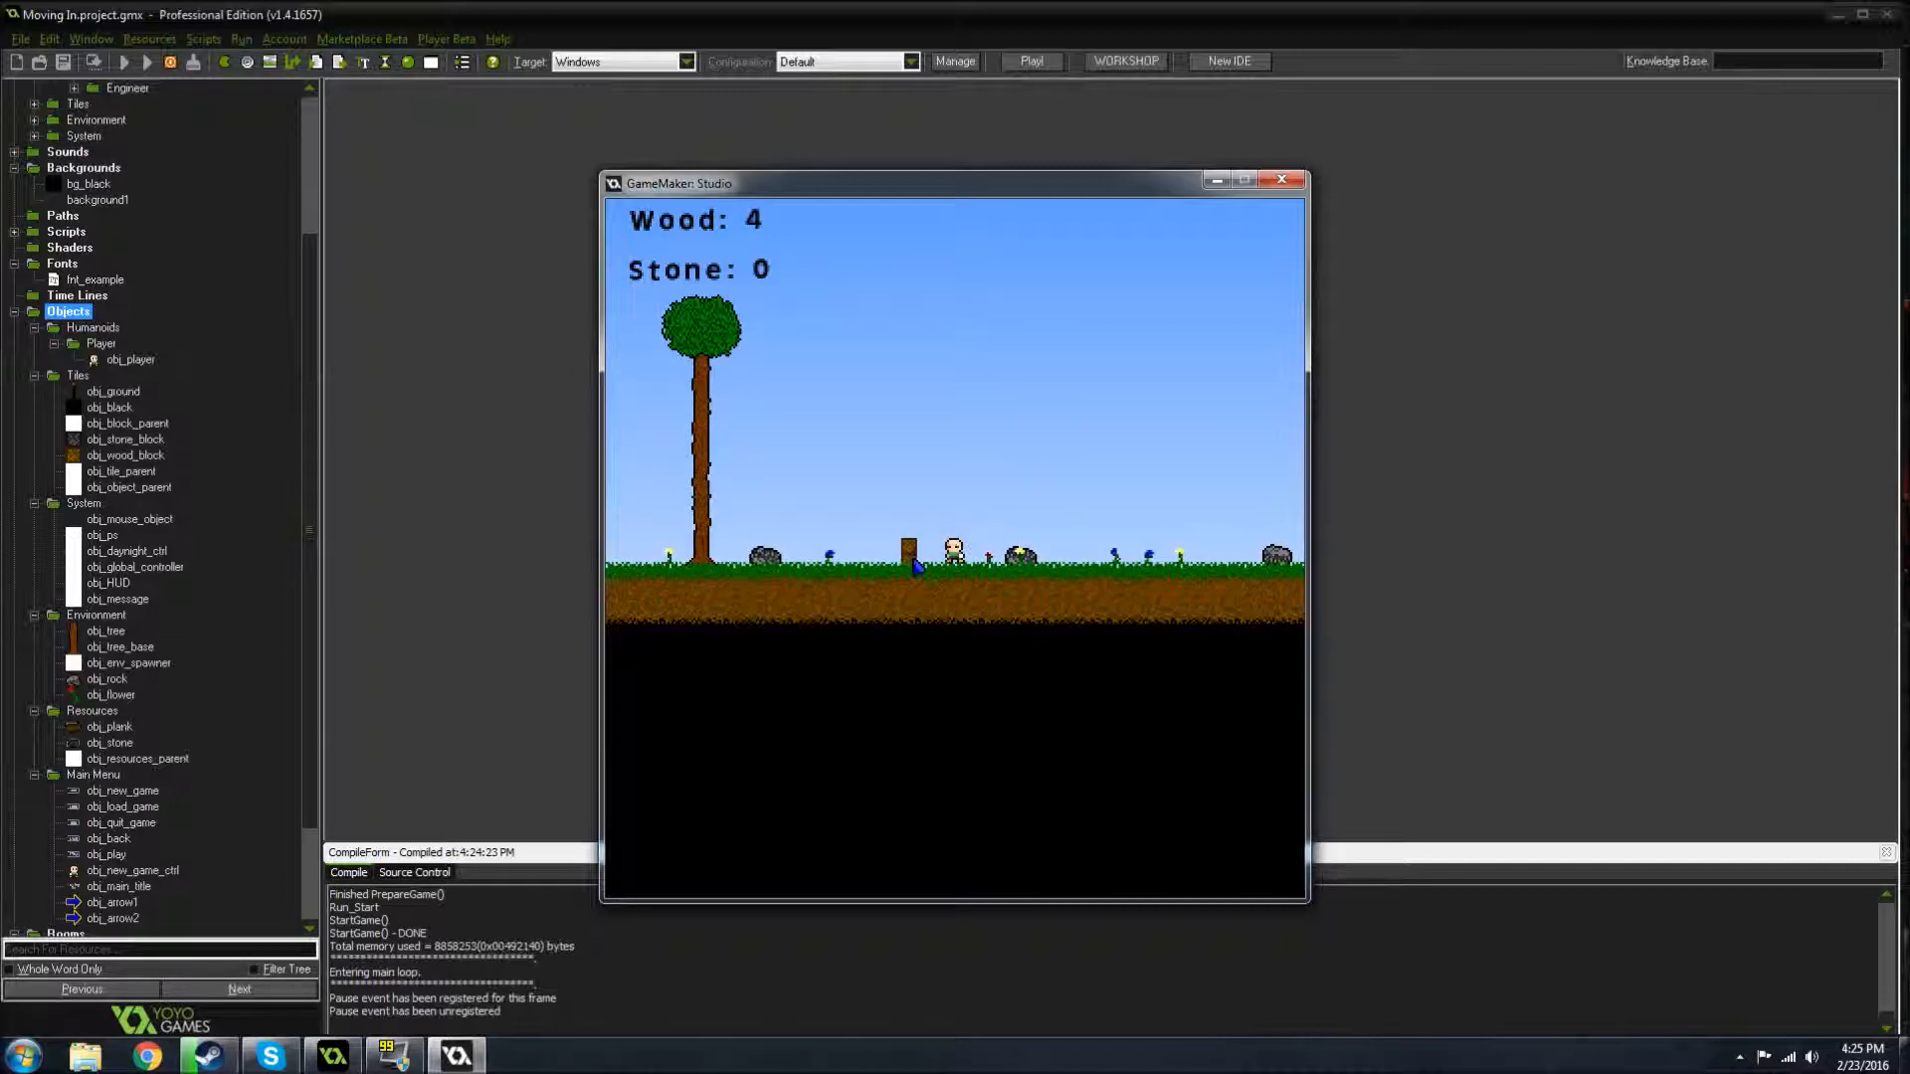
right_click(909, 531)
right_click(910, 515)
key(a)
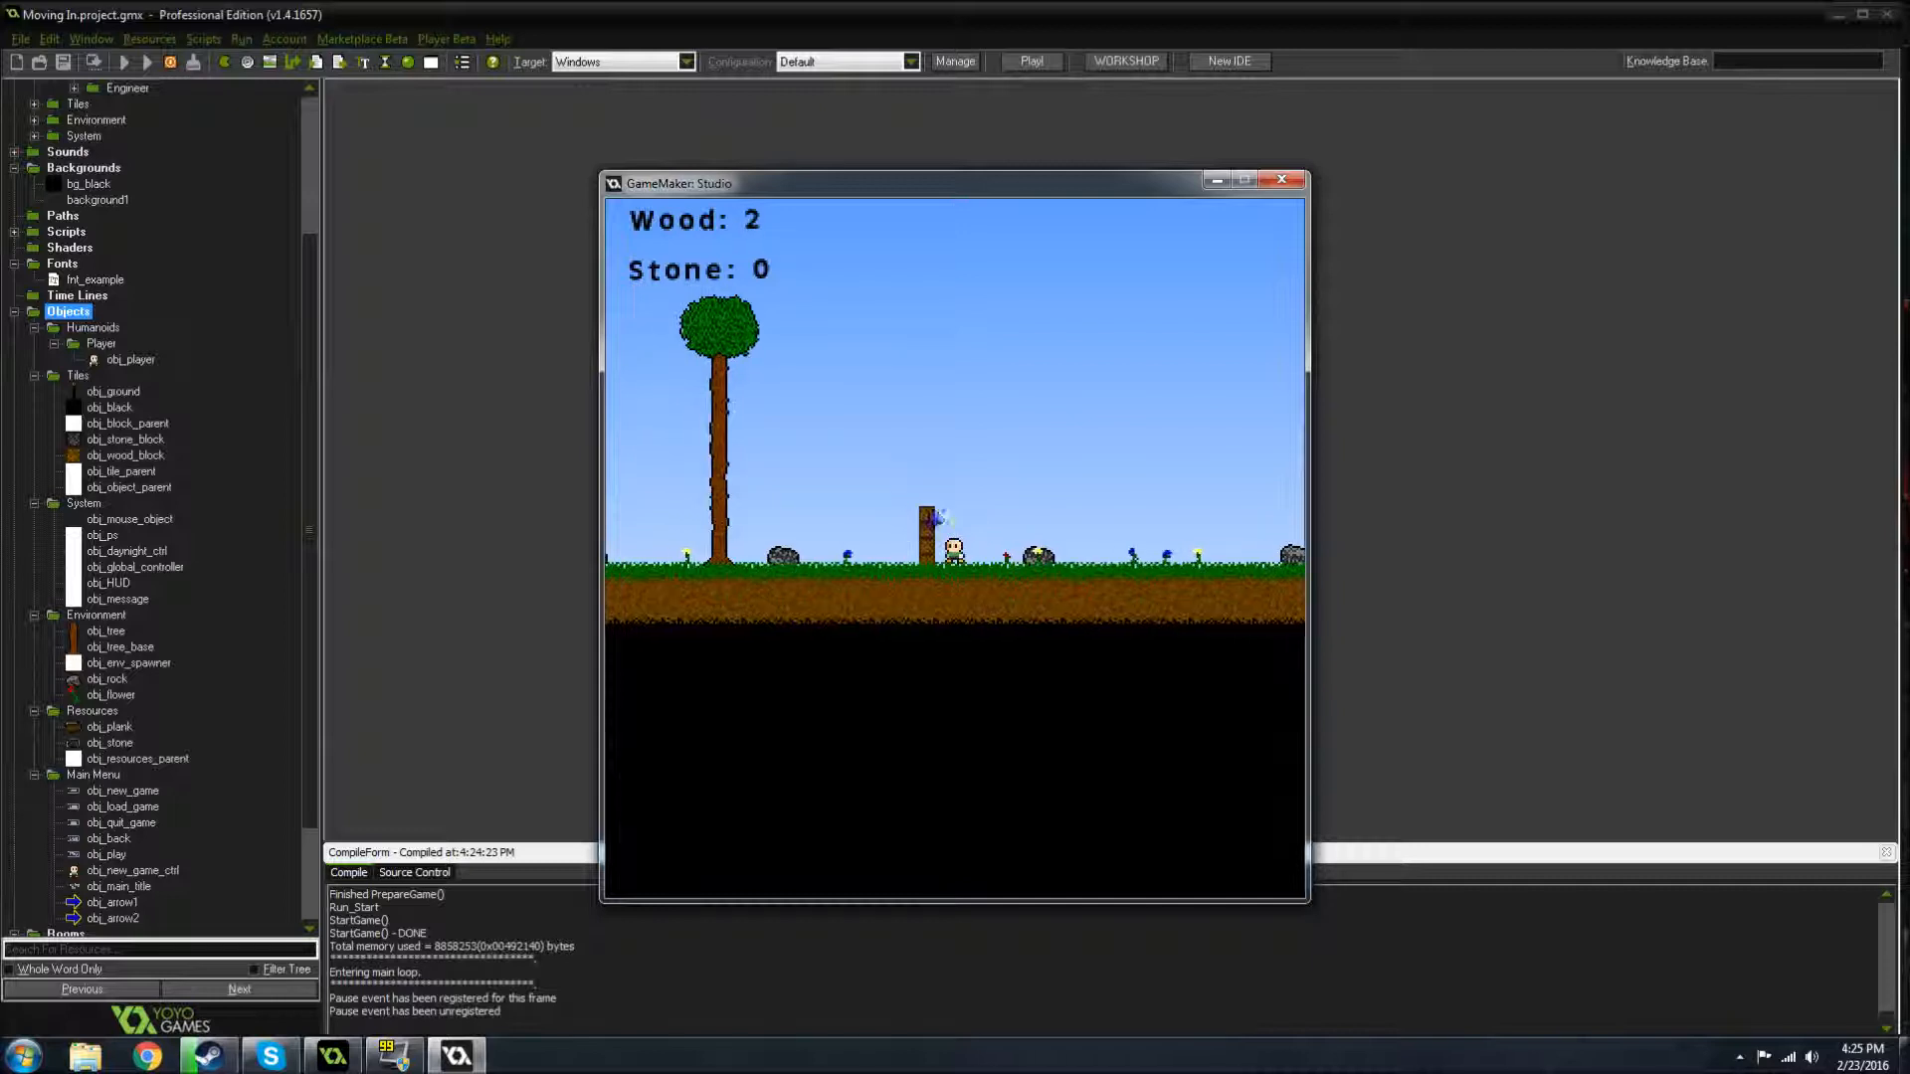
right_click(944, 515)
right_click(958, 522)
key(d)
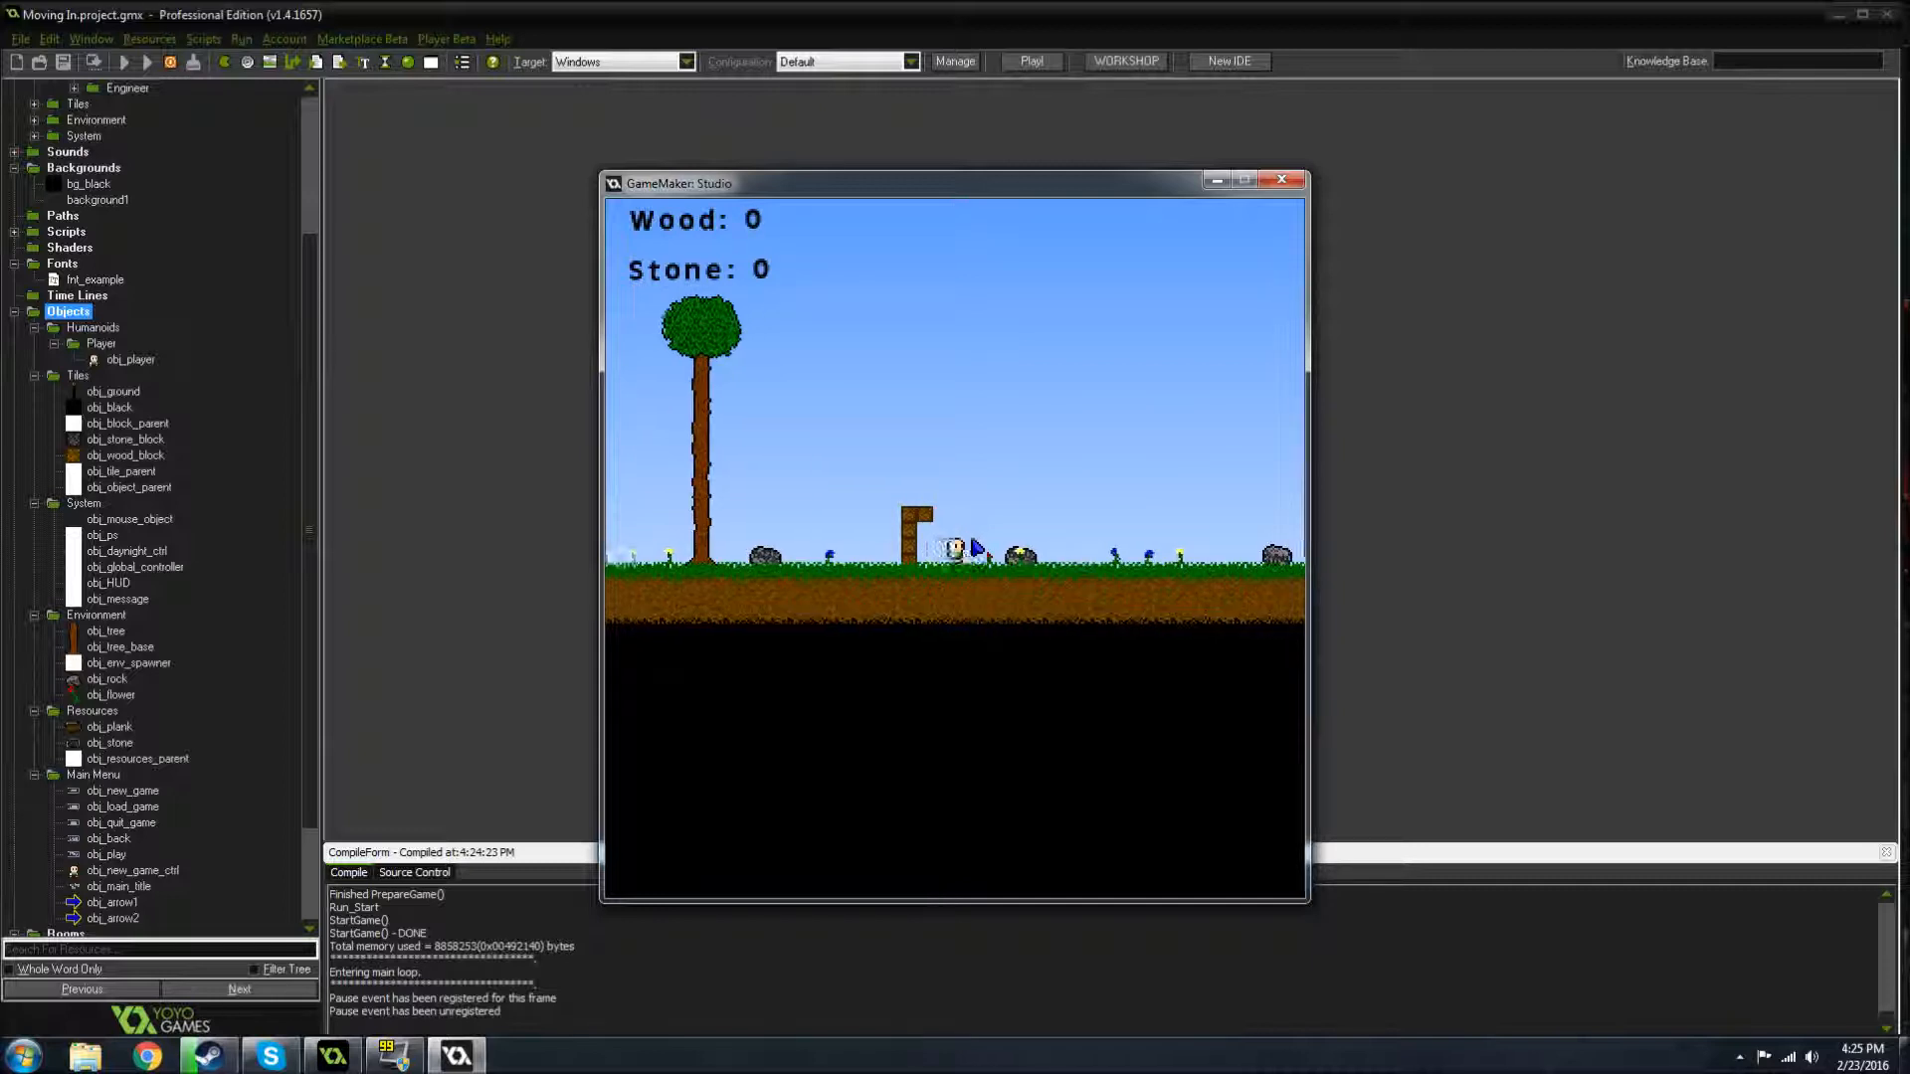
- Jump the player onto the wooden structure and off its far side to the rock, and close the running game
key(a)
key(space)
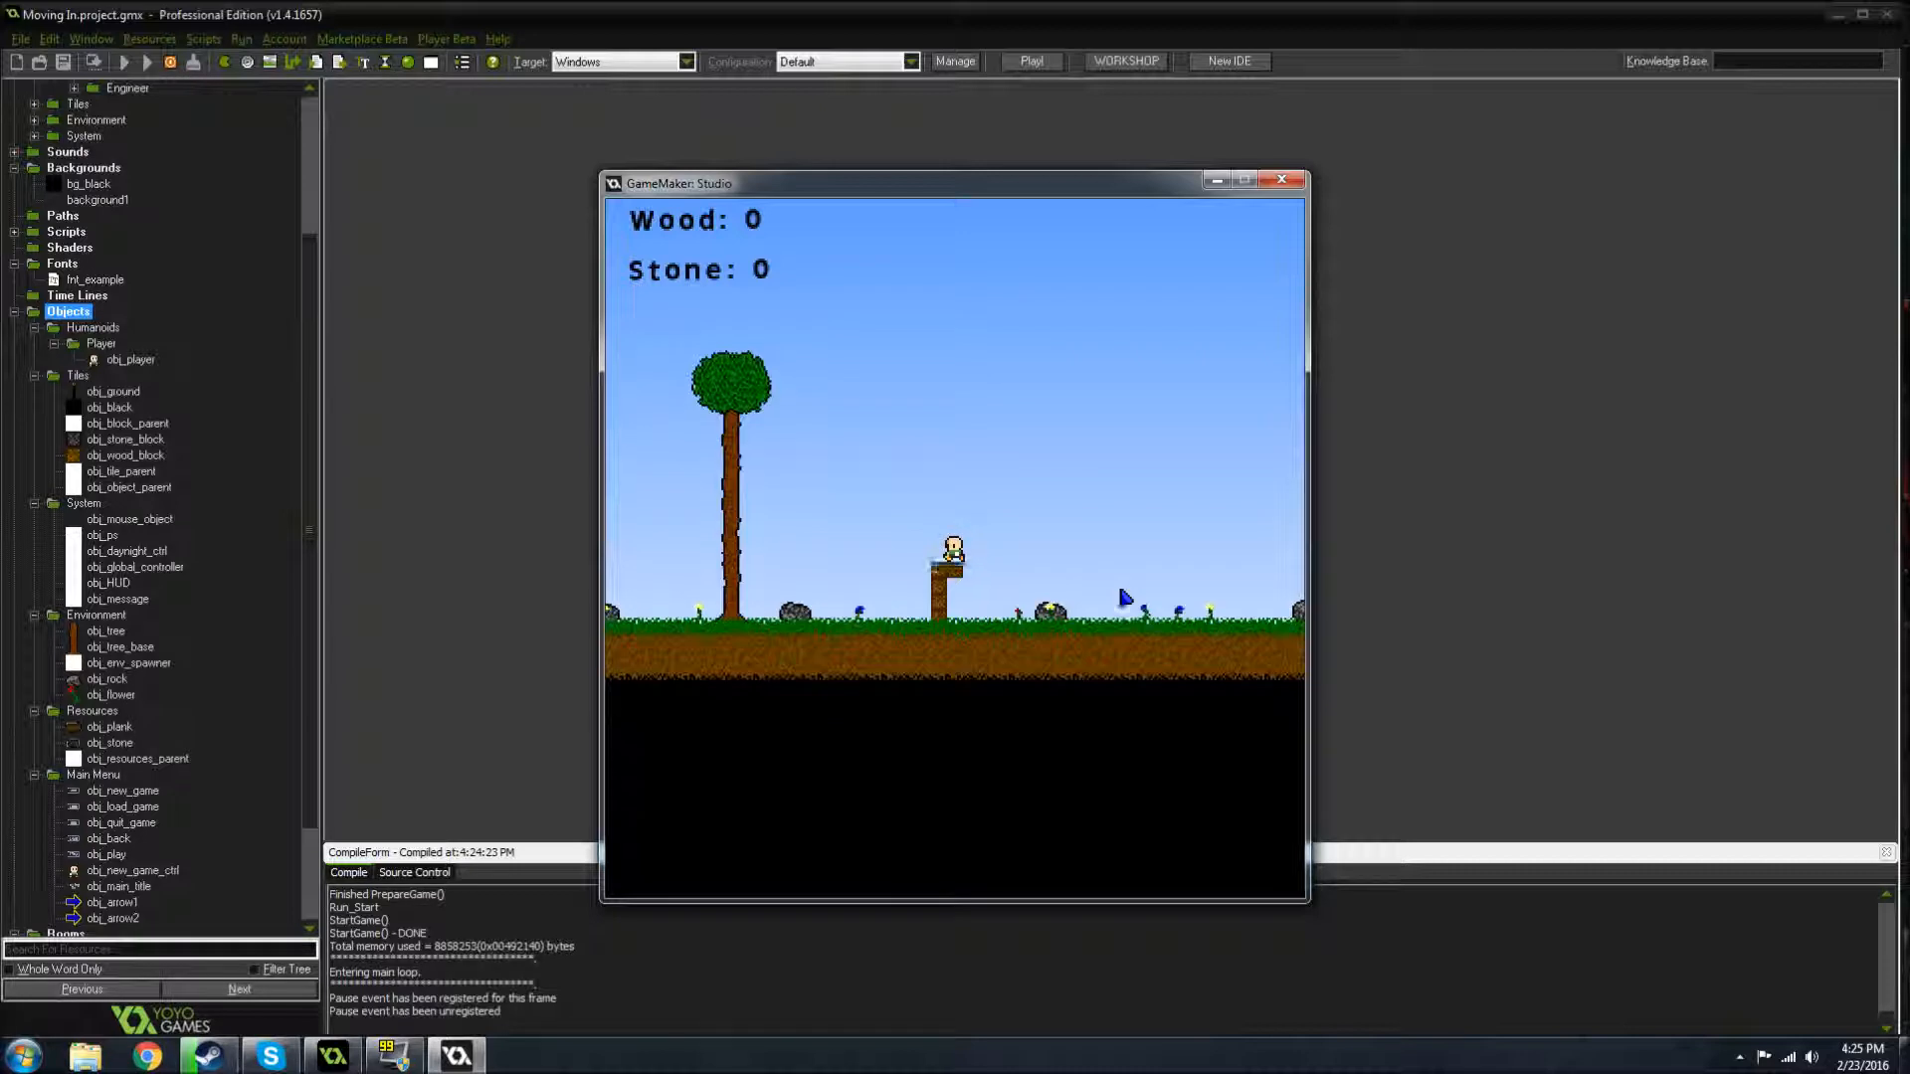
key(space)
key(a)
key(d)
key(space)
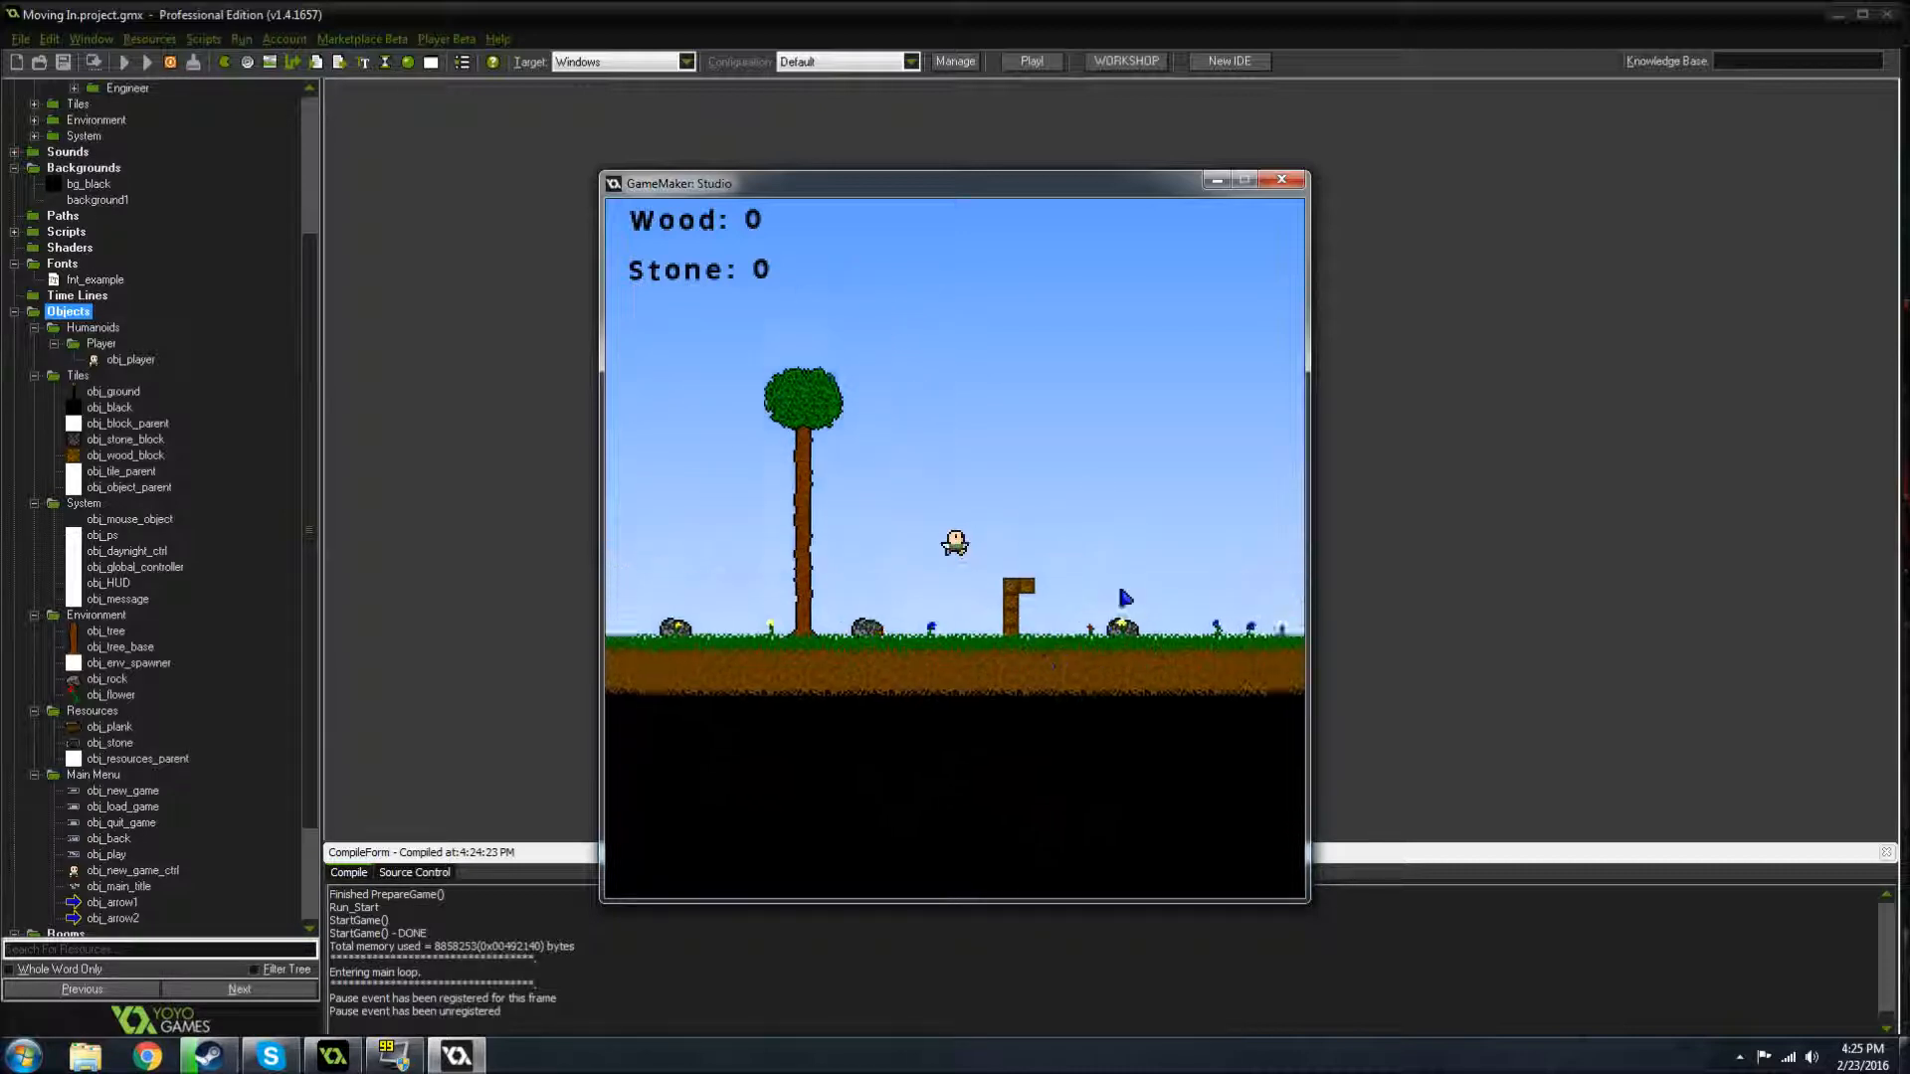
key(a)
key(space)
key(a)
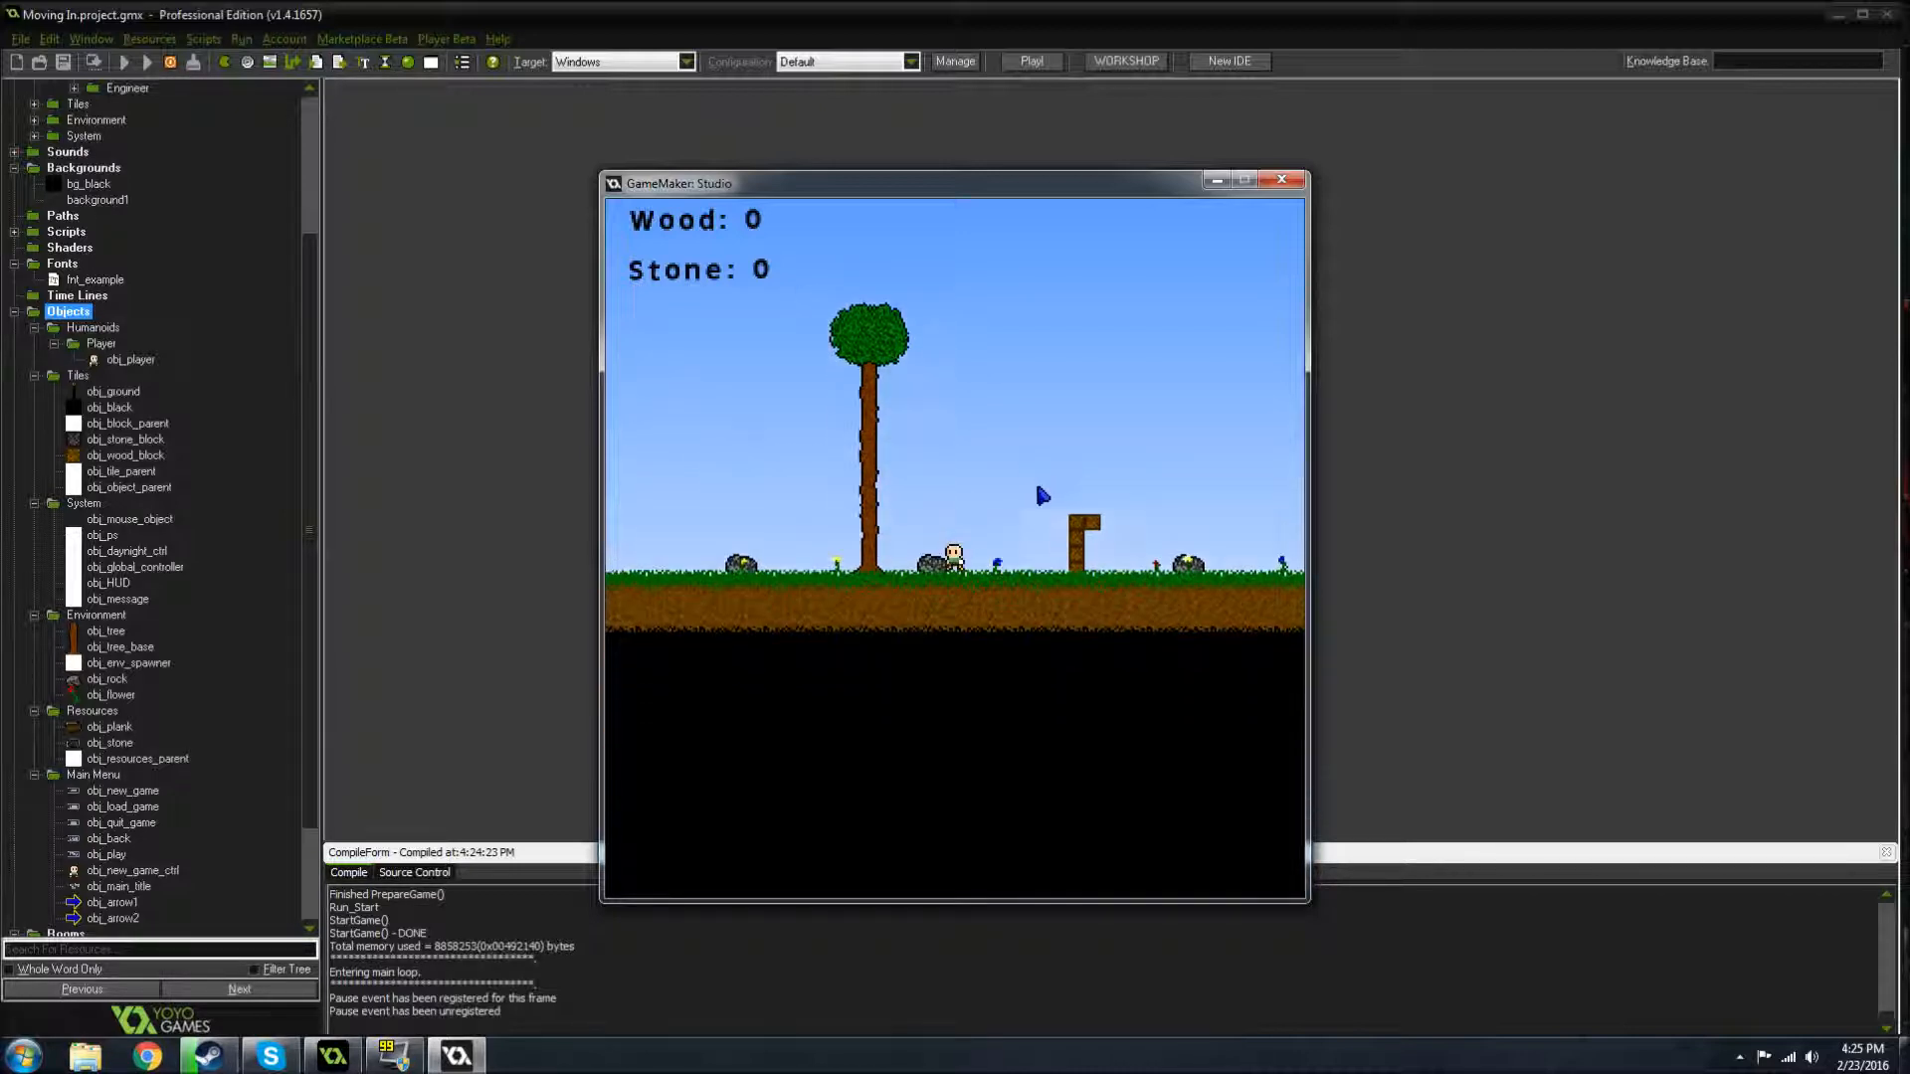
key(d)
click(1282, 179)
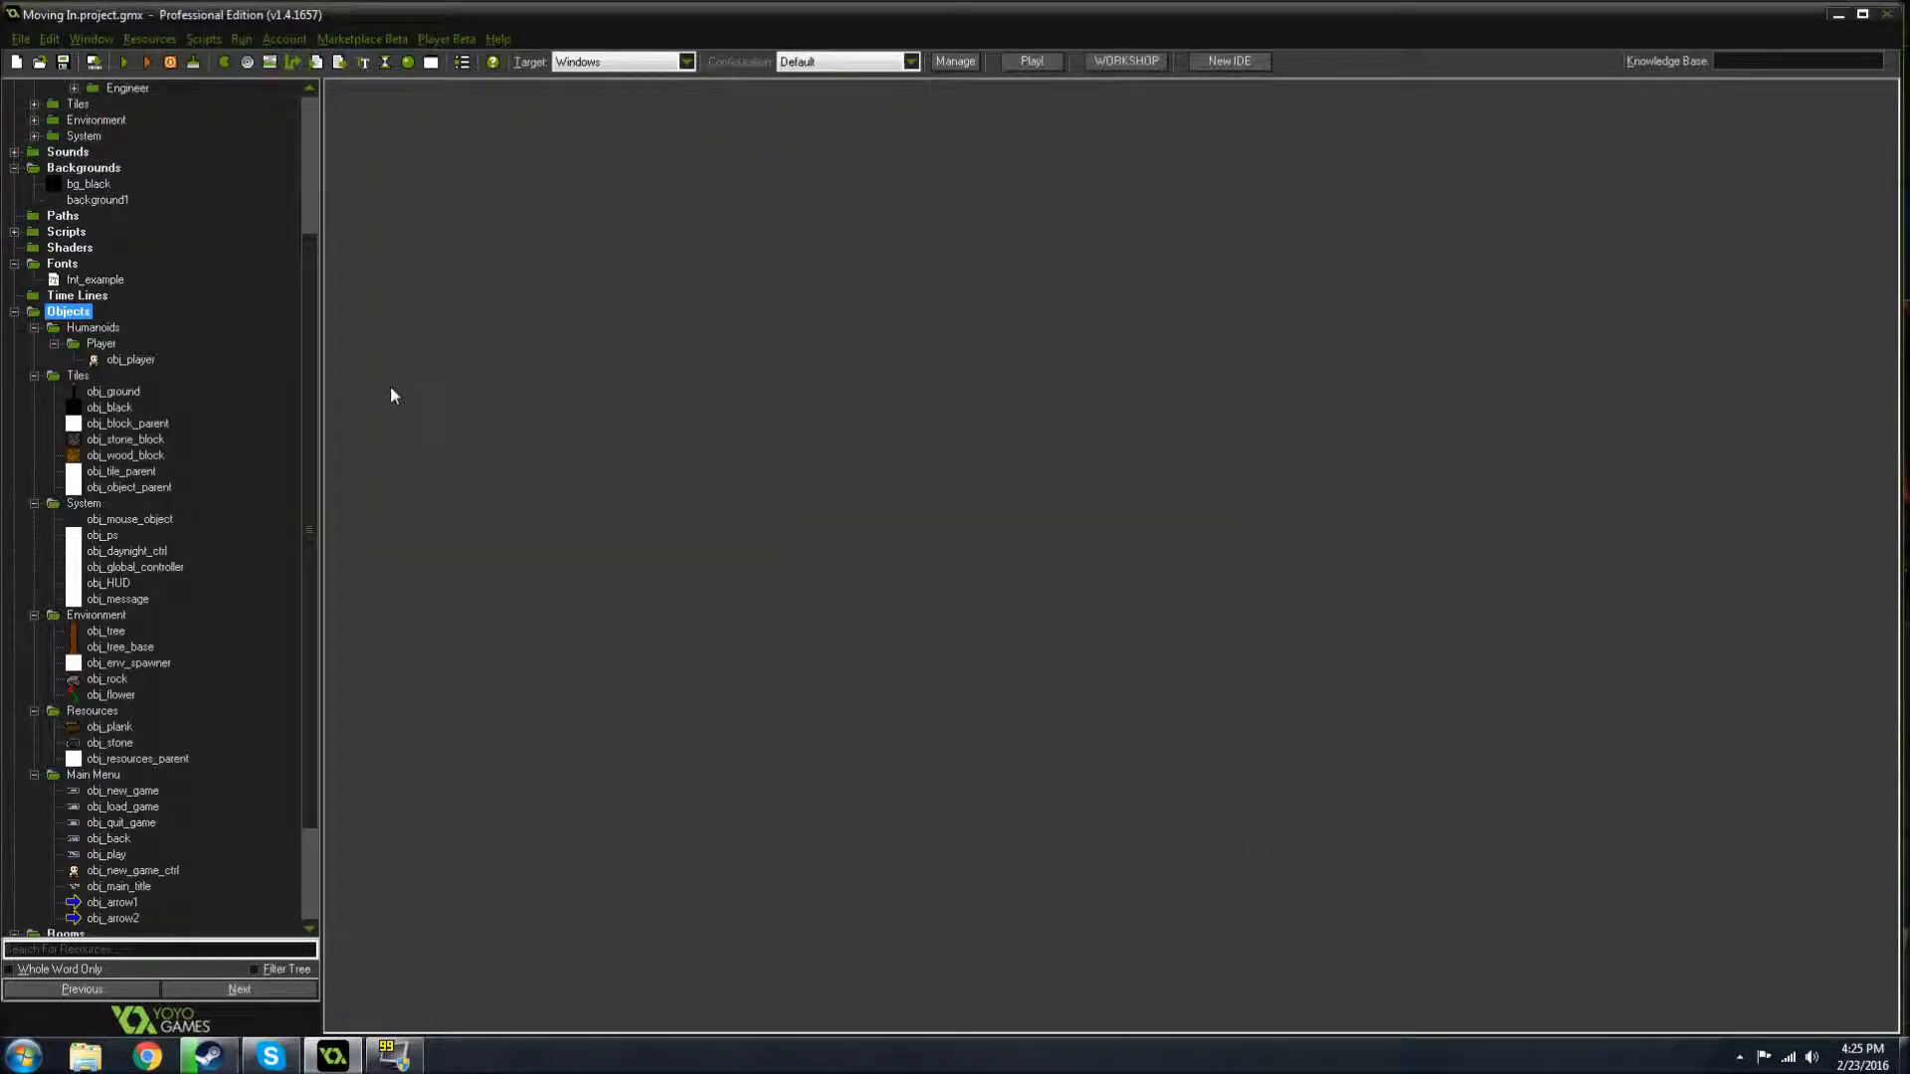
- Collapse the Sprites, Backgrounds, Fonts, Objects and Rooms groups in the resource tree and save the project
scroll(298, 273, up, 4)
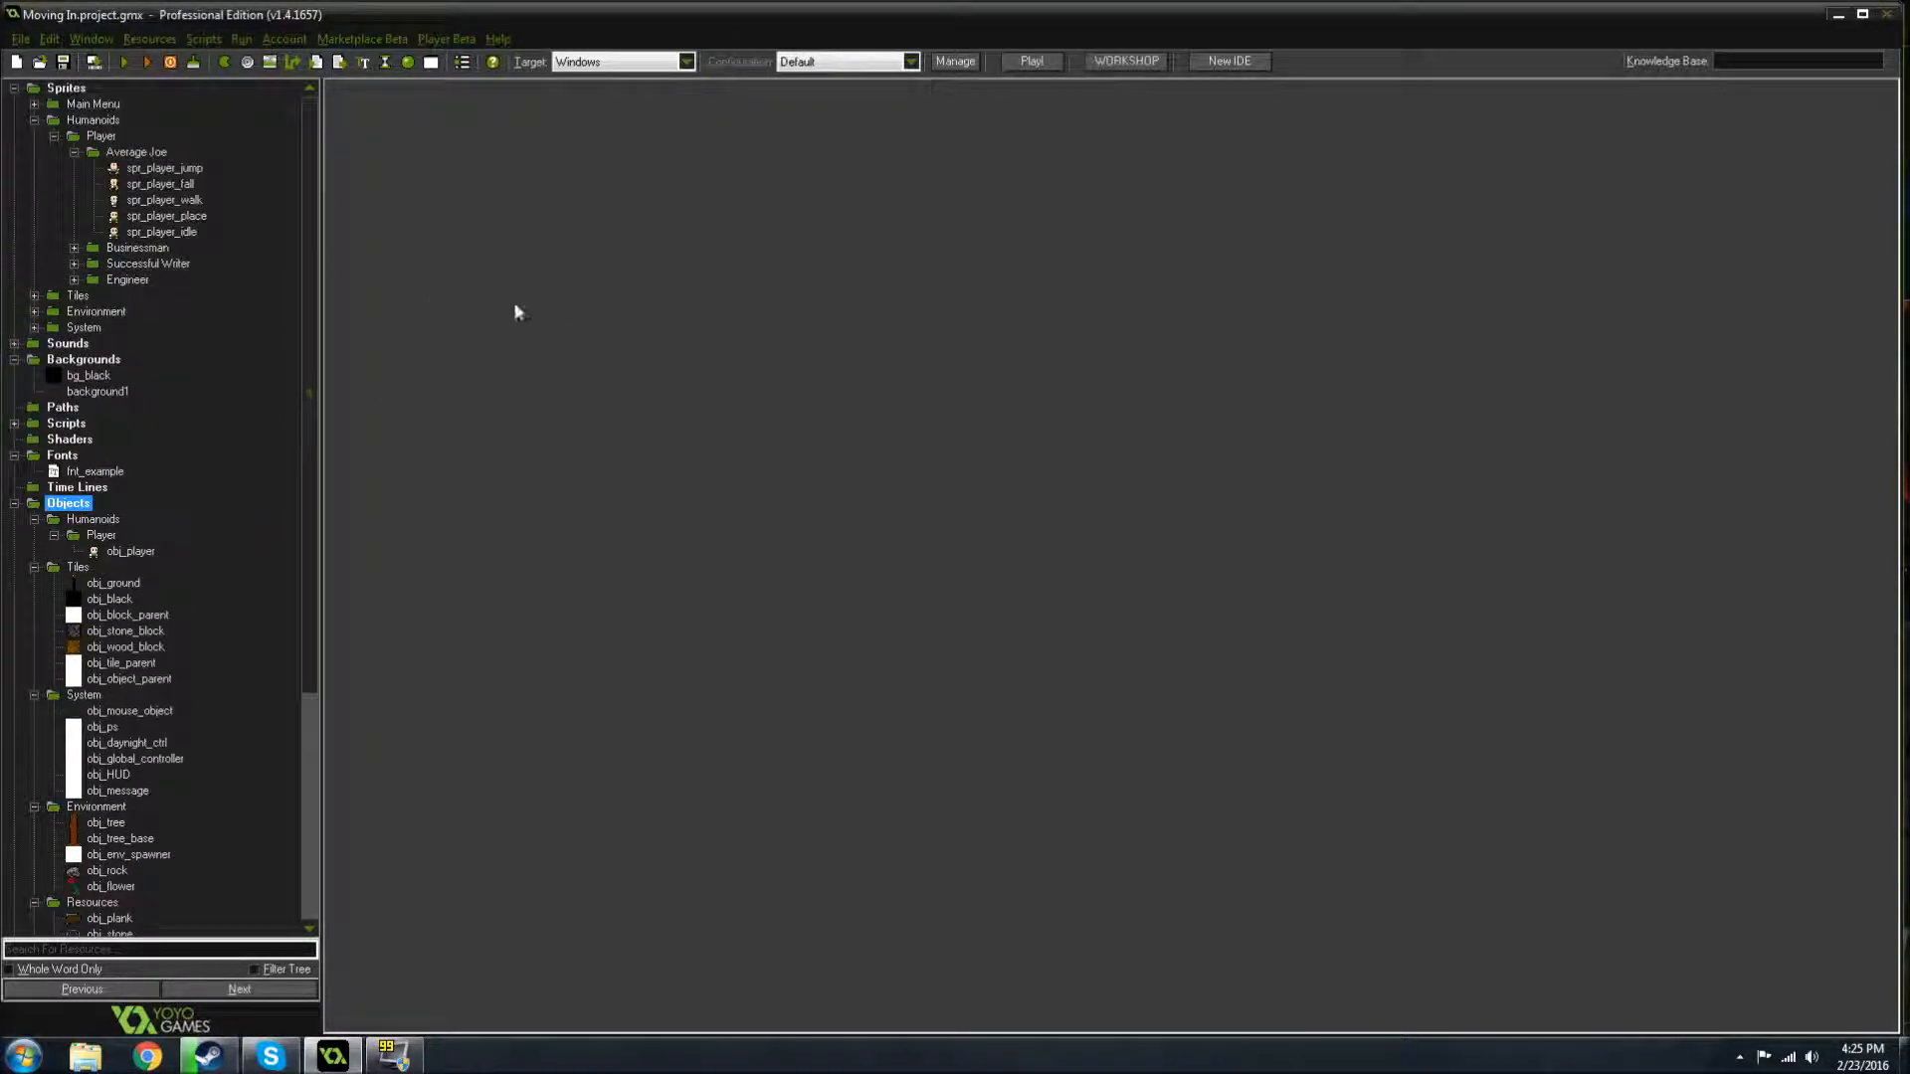
click(14, 88)
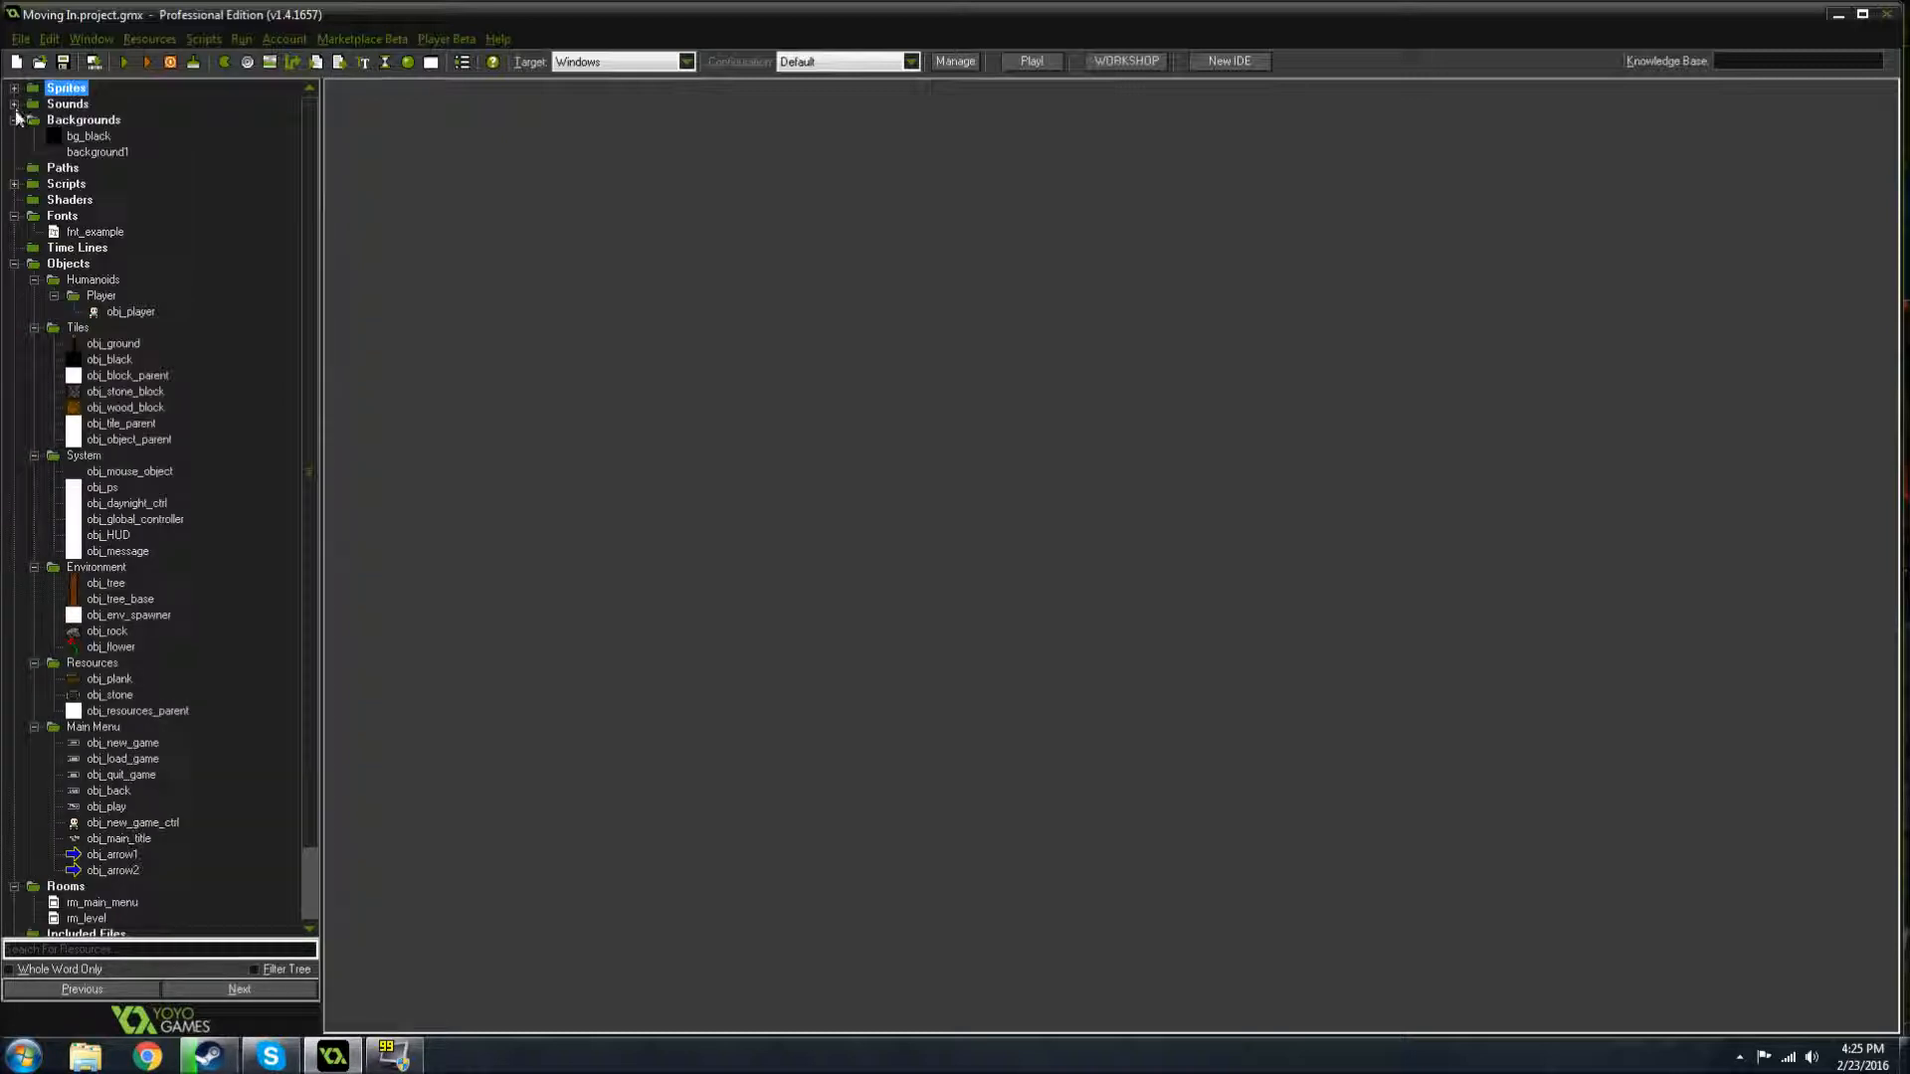
click(14, 119)
click(14, 183)
click(14, 215)
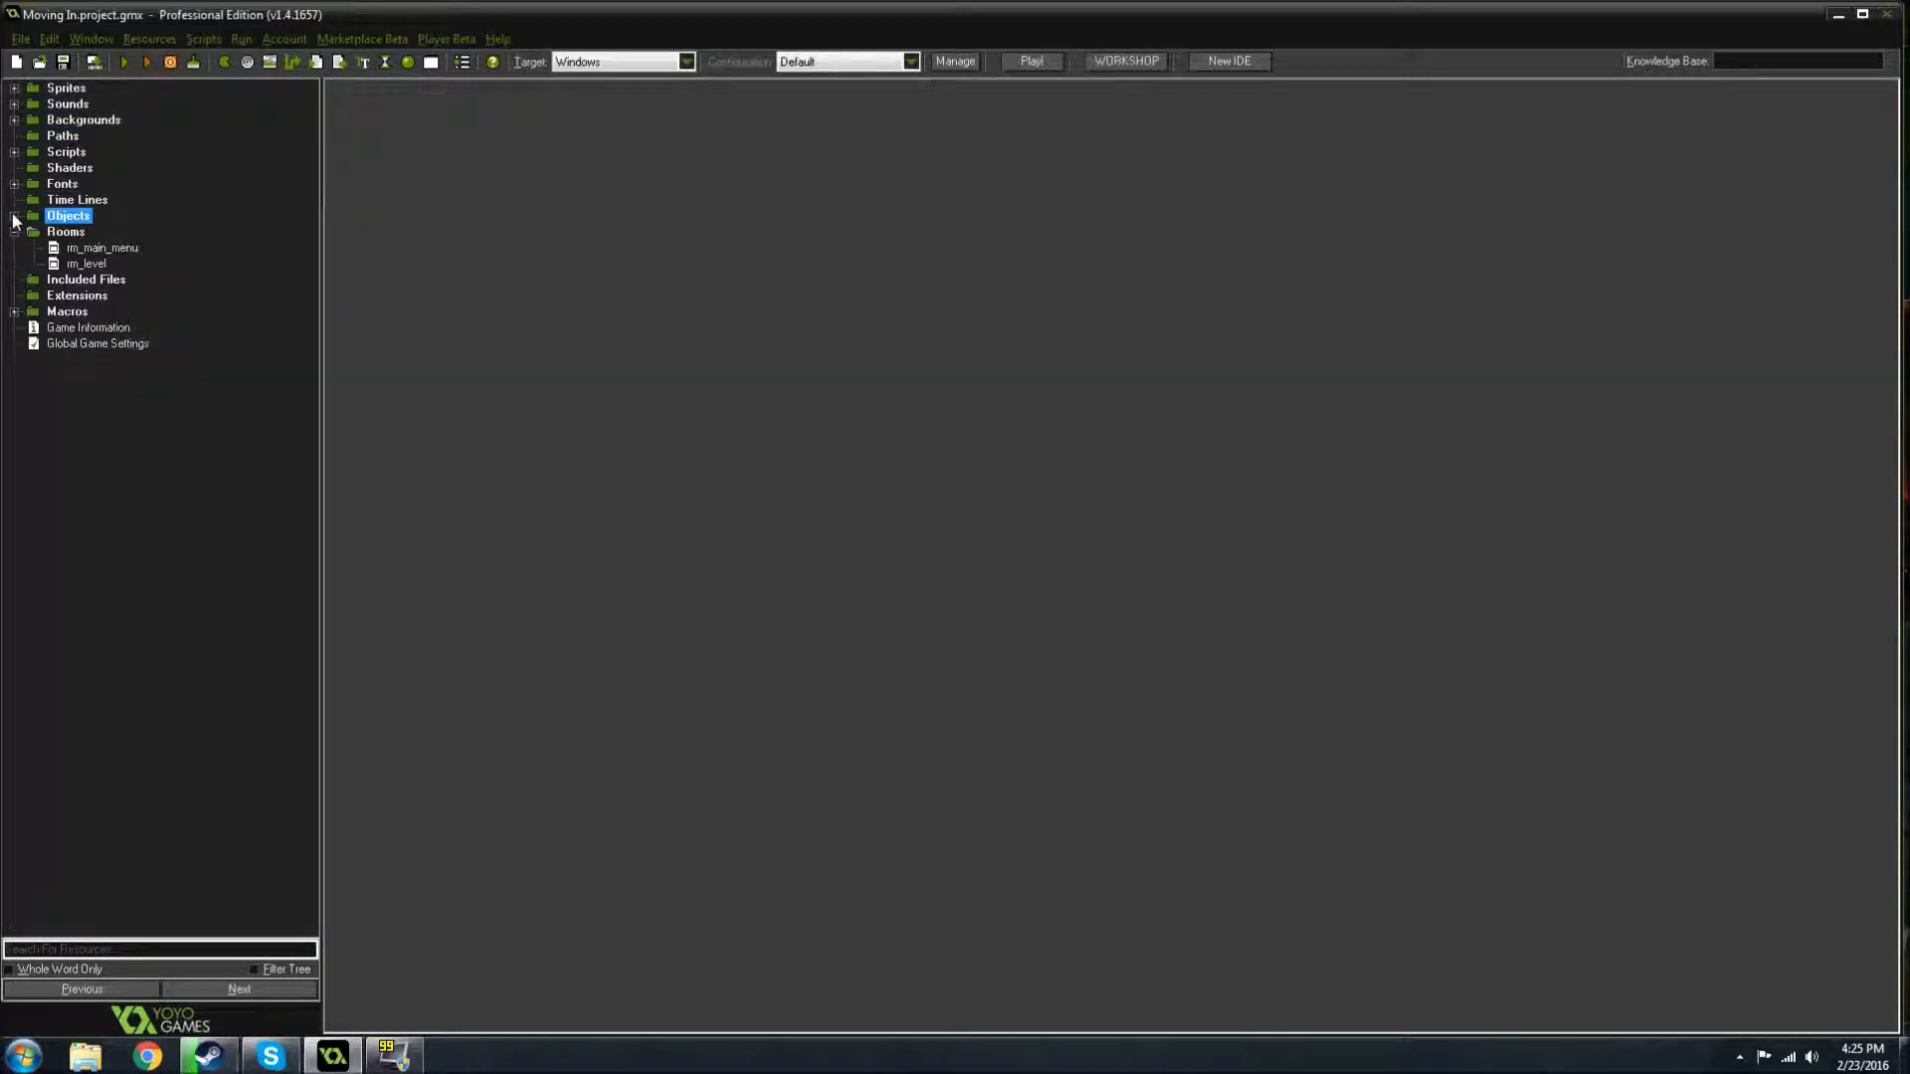
click(14, 231)
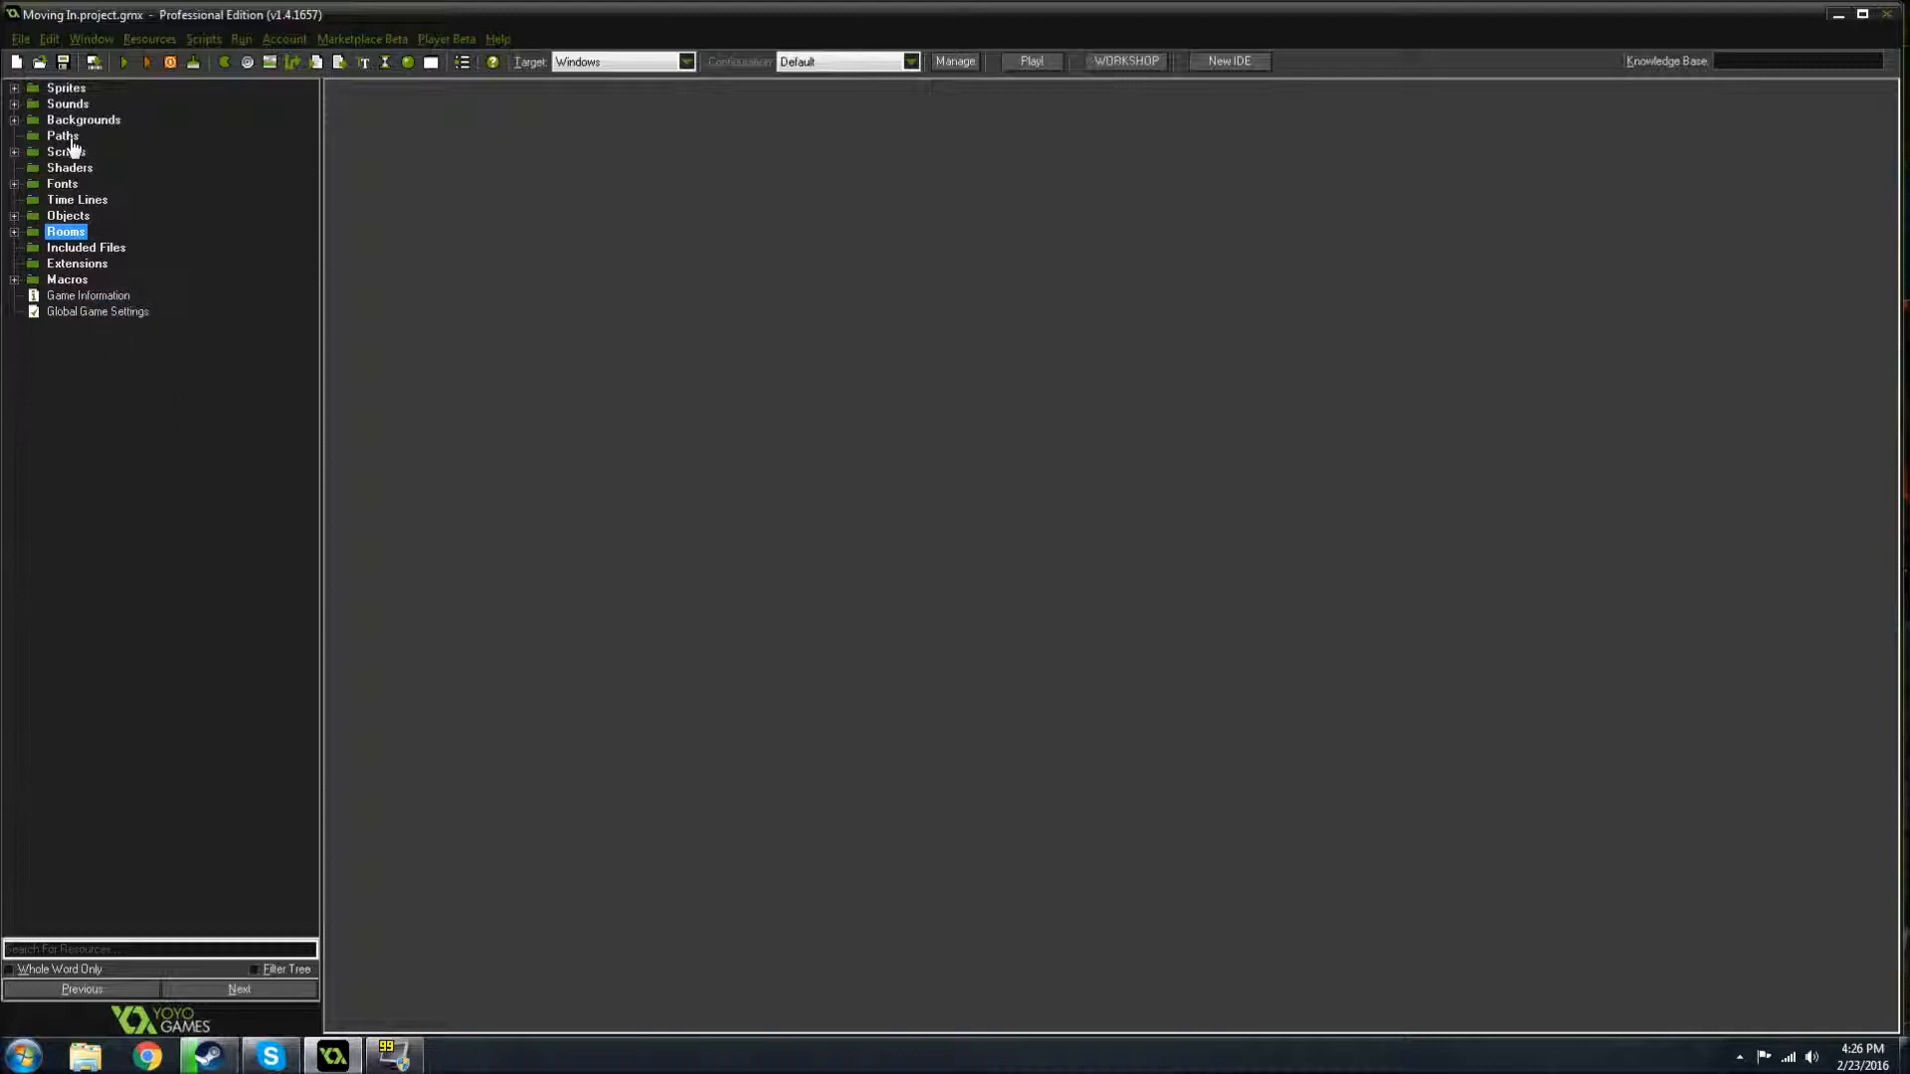
click(62, 62)
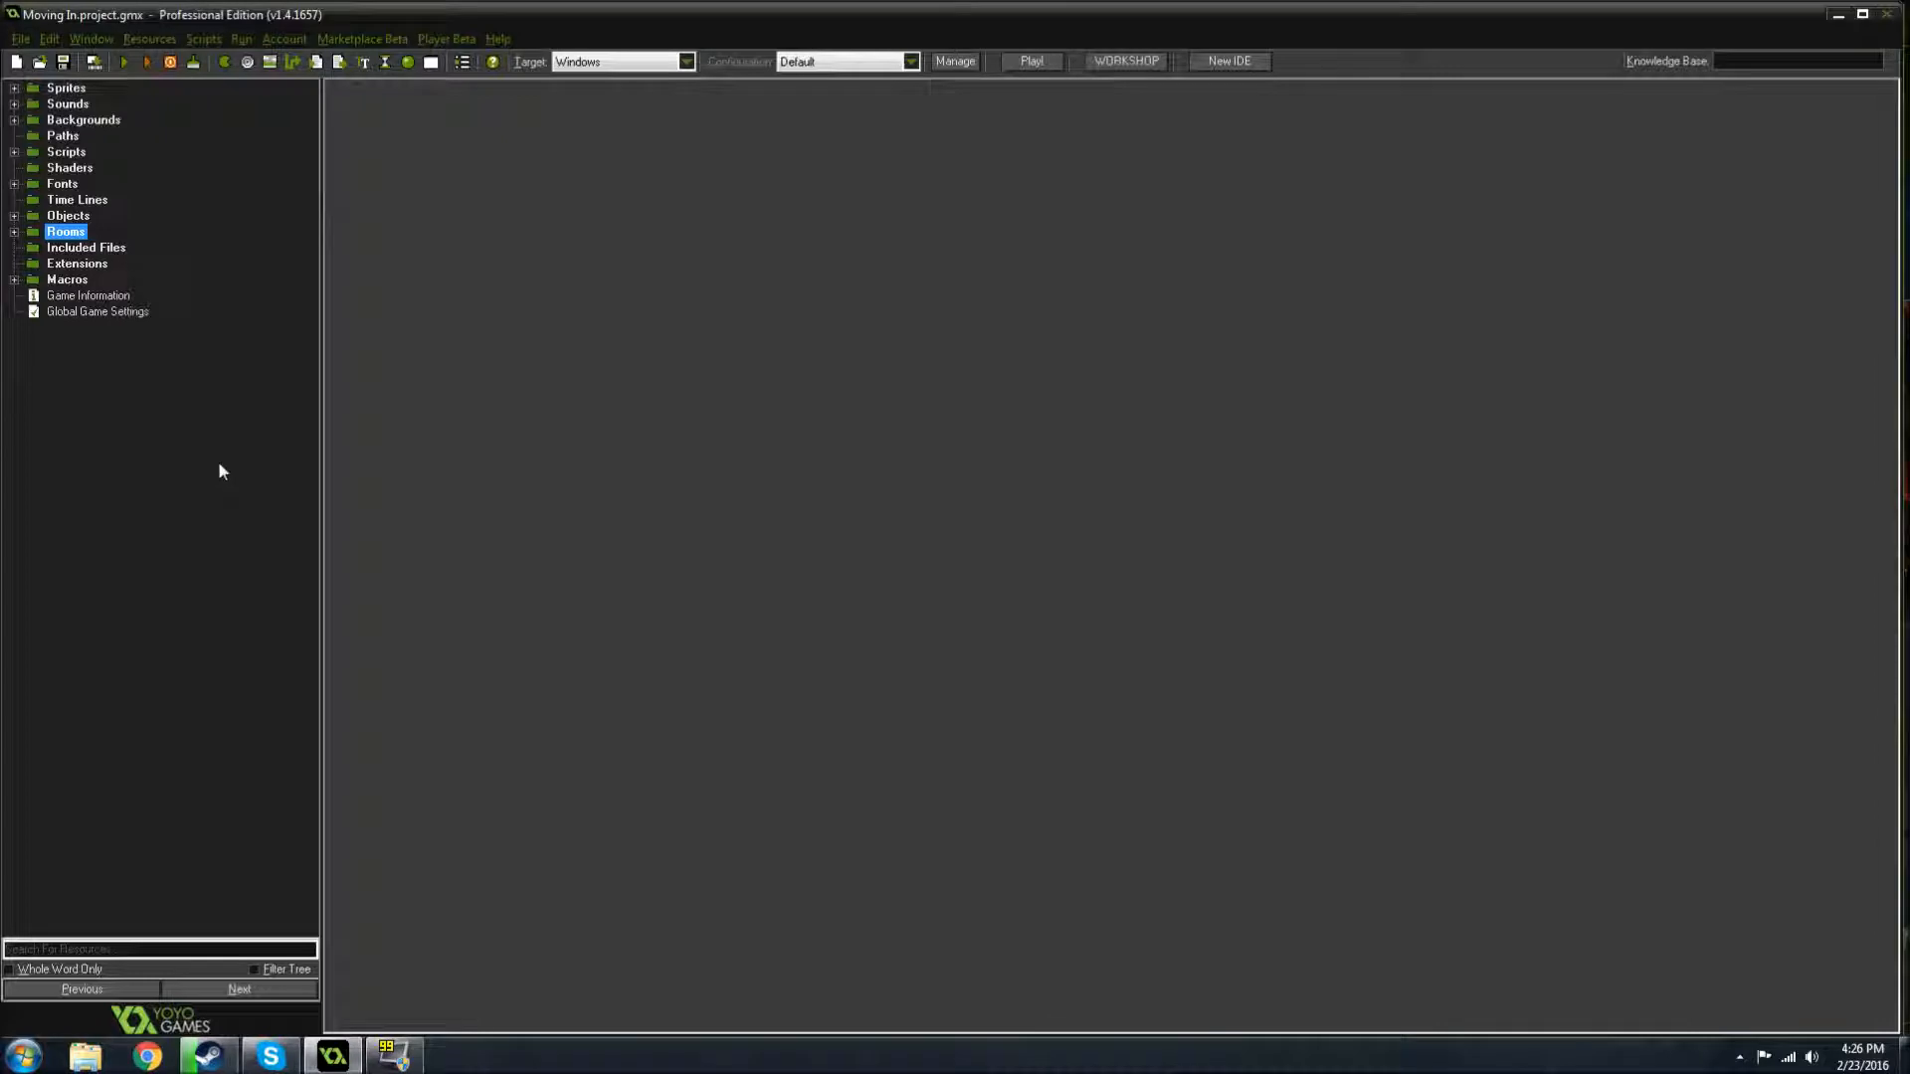